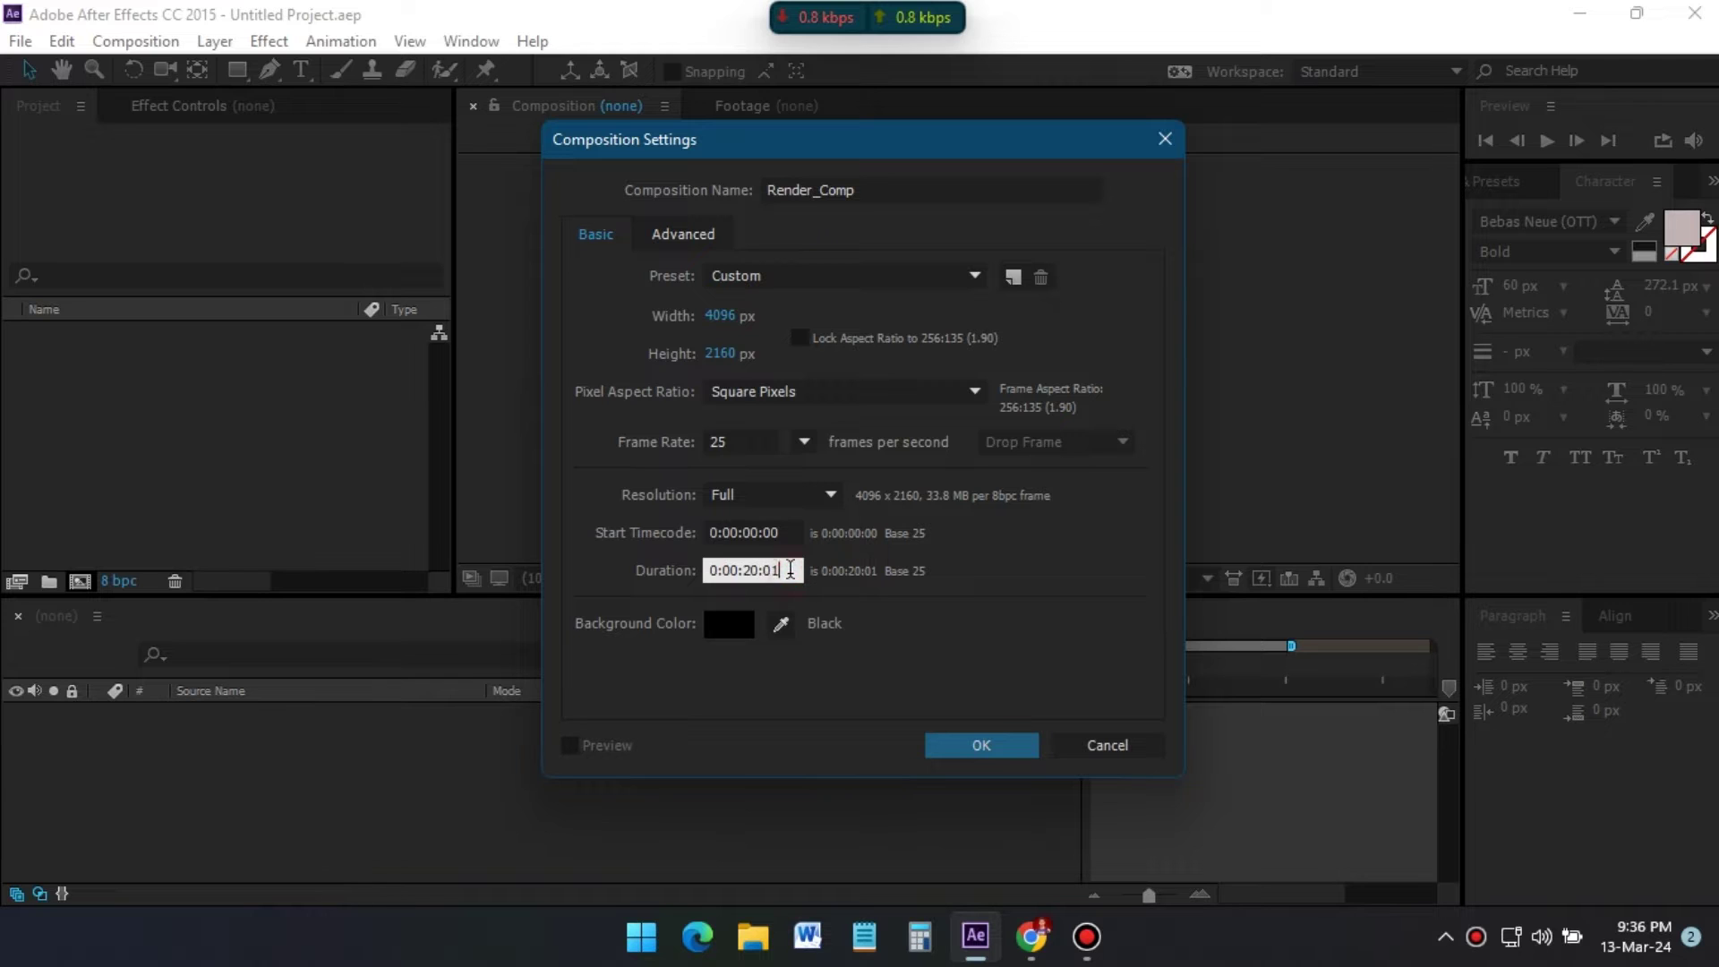
- Set Render_Comp to 29.97 fps and confirm the 1920×1080, 20-second composition
click(776, 446)
click(840, 633)
click(976, 745)
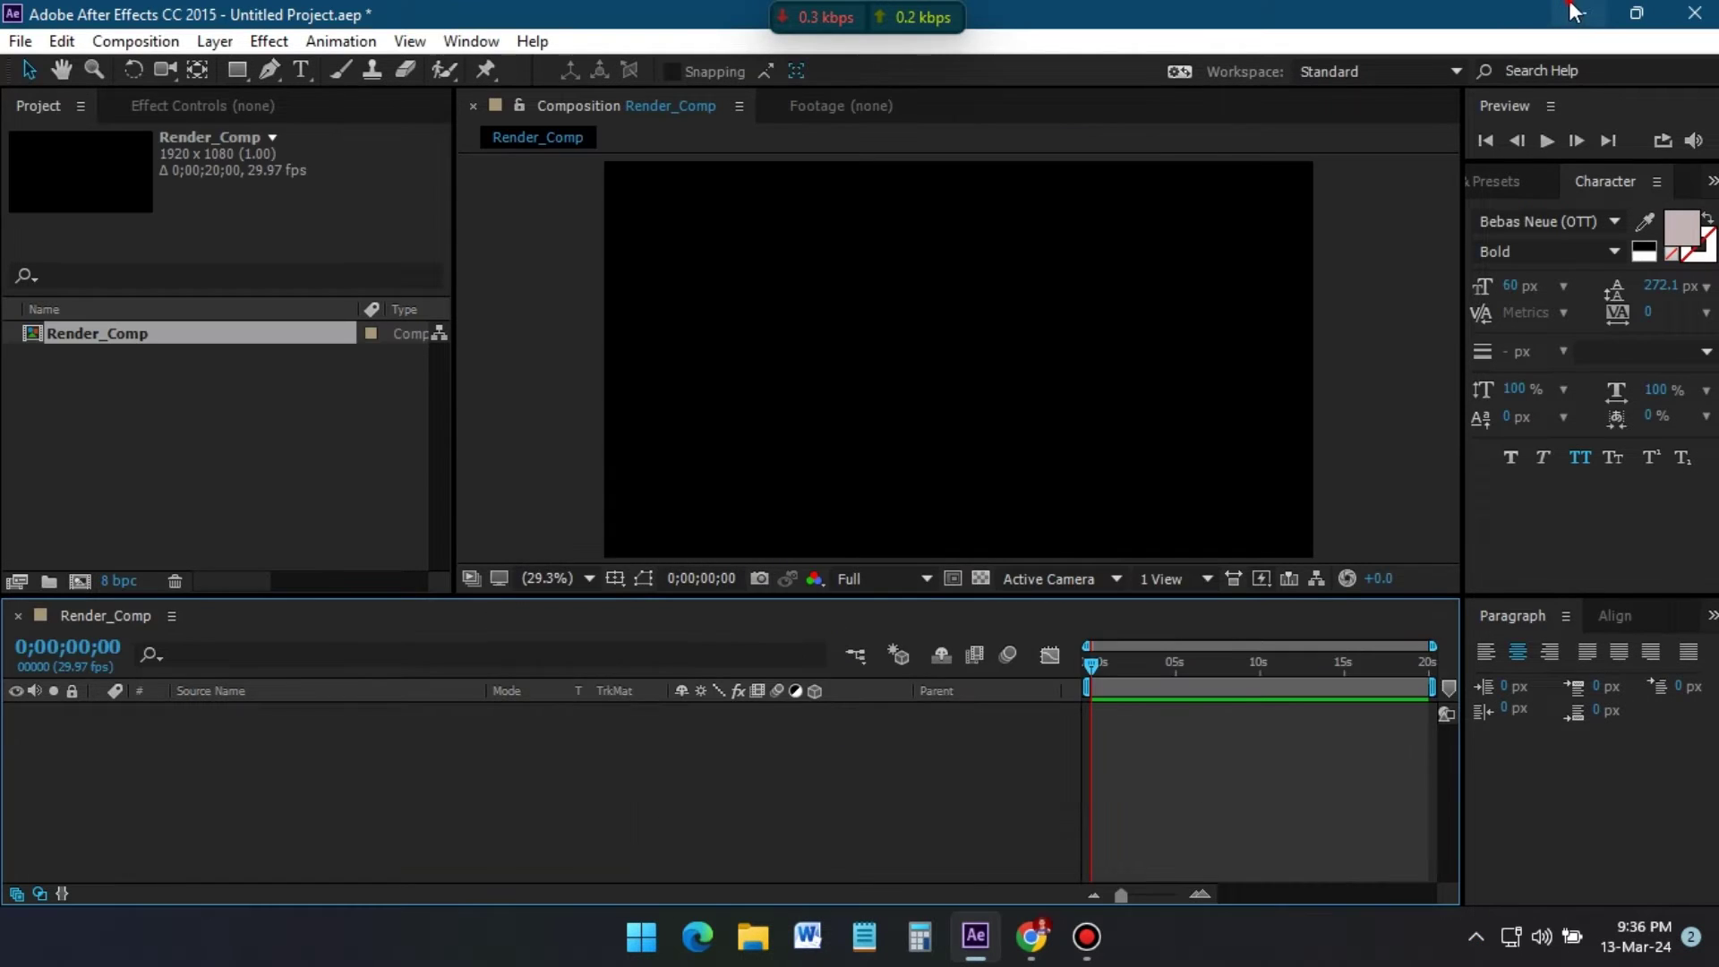
- Minimize After Effects and open the extracted project's Assets folder
click(1579, 12)
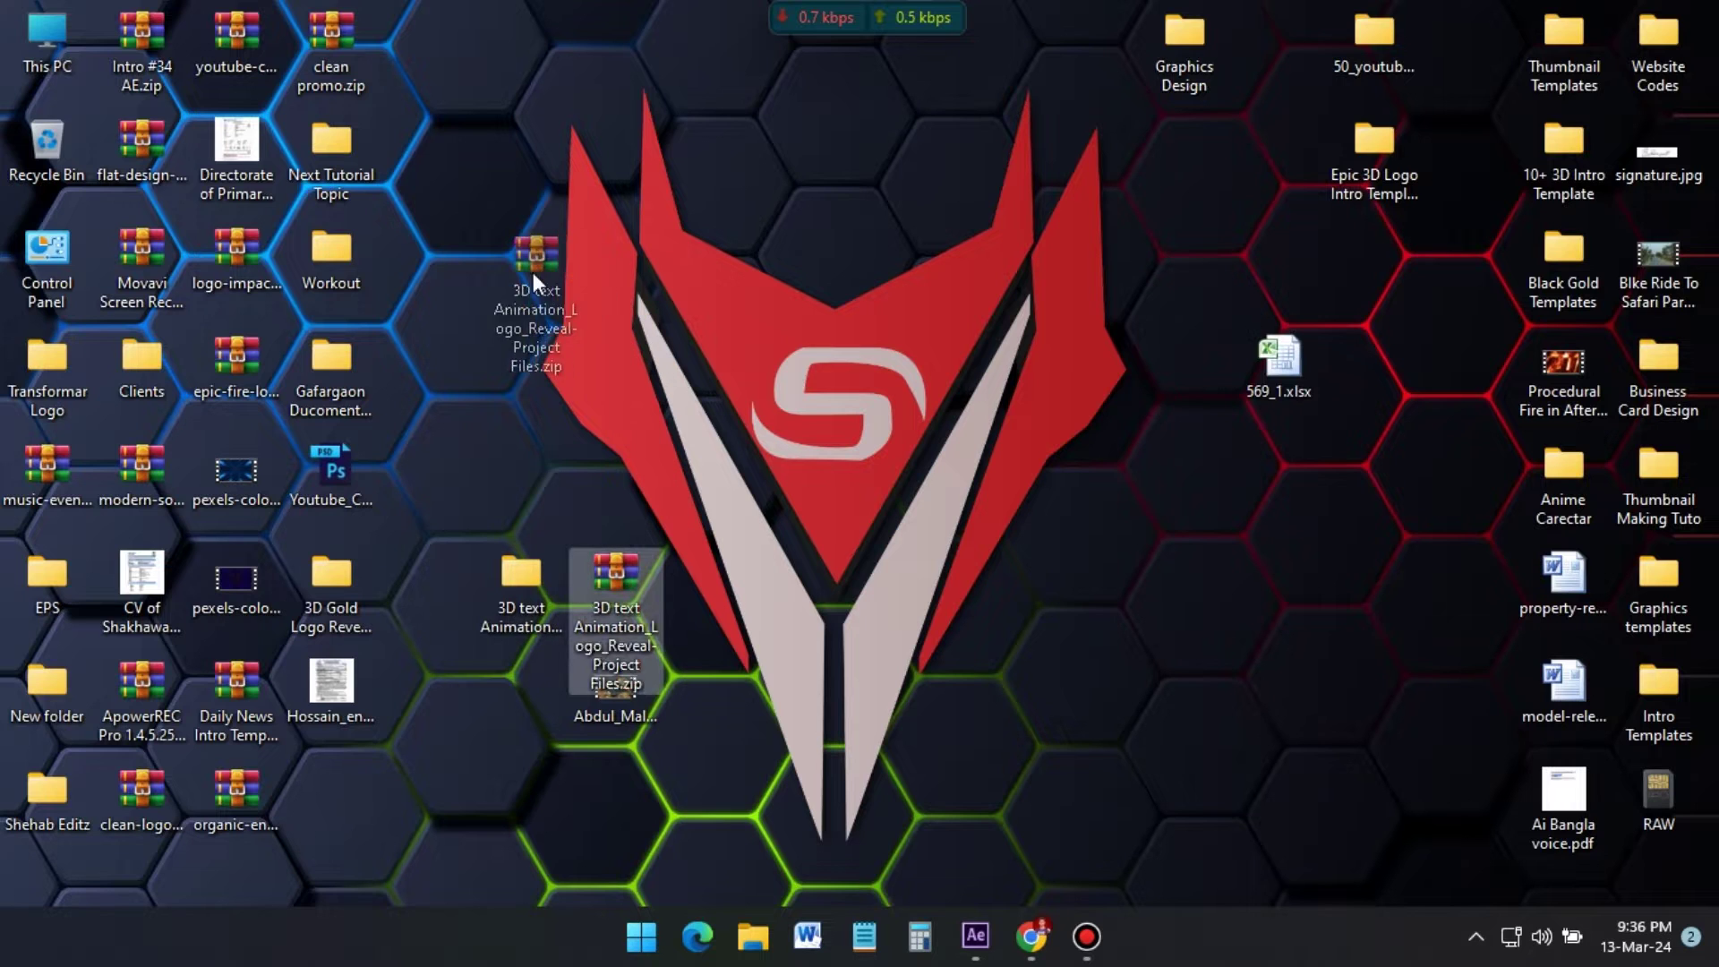
drag(515, 294, 541, 309)
double_click(518, 579)
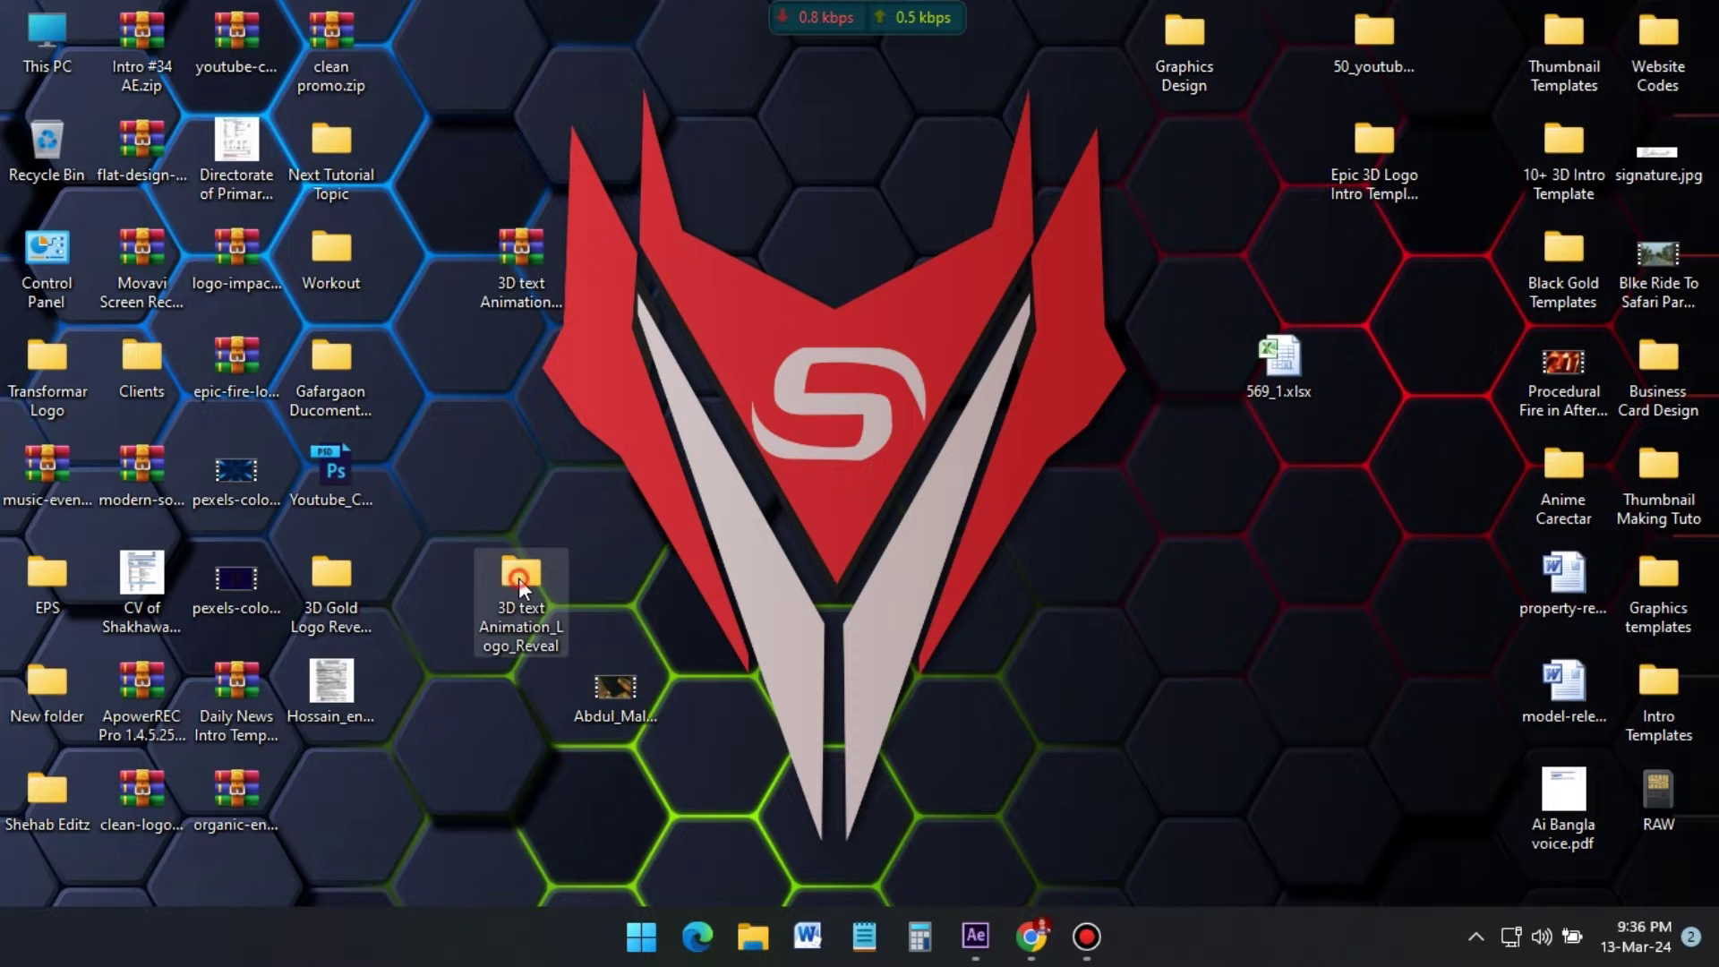
double_click(335, 275)
- Import the Assets folder and add the four texture images to Render_Comp
click(72, 169)
click(975, 936)
click(1034, 851)
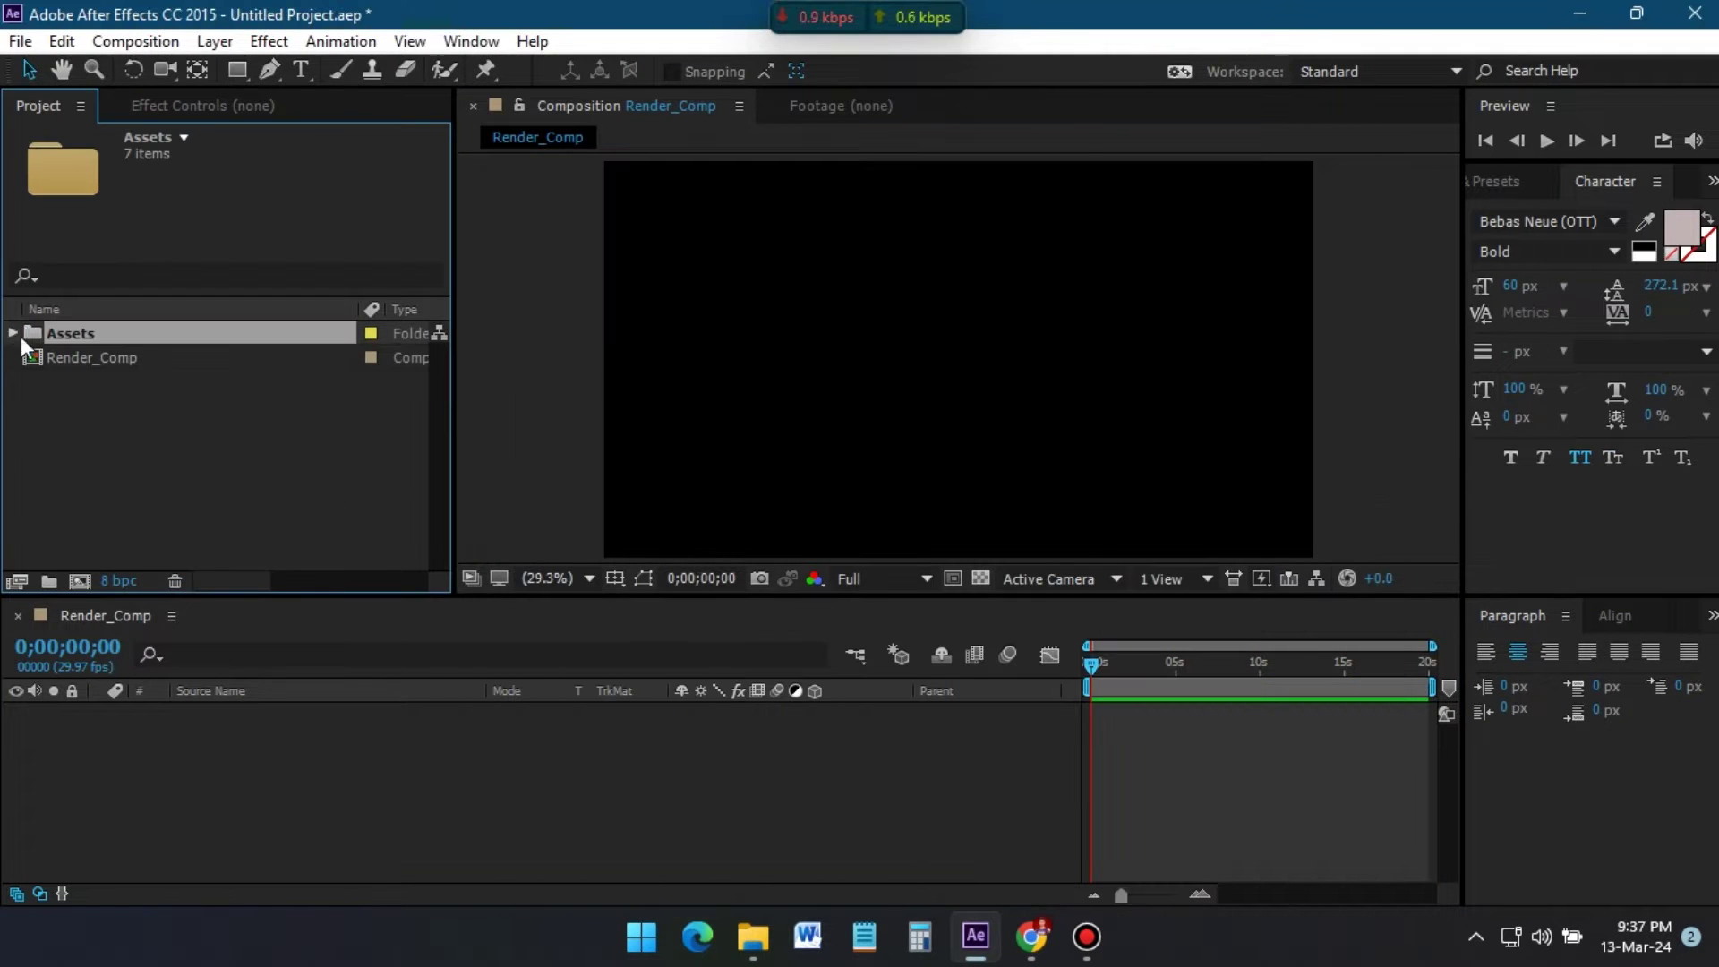
click(37, 358)
click(161, 404)
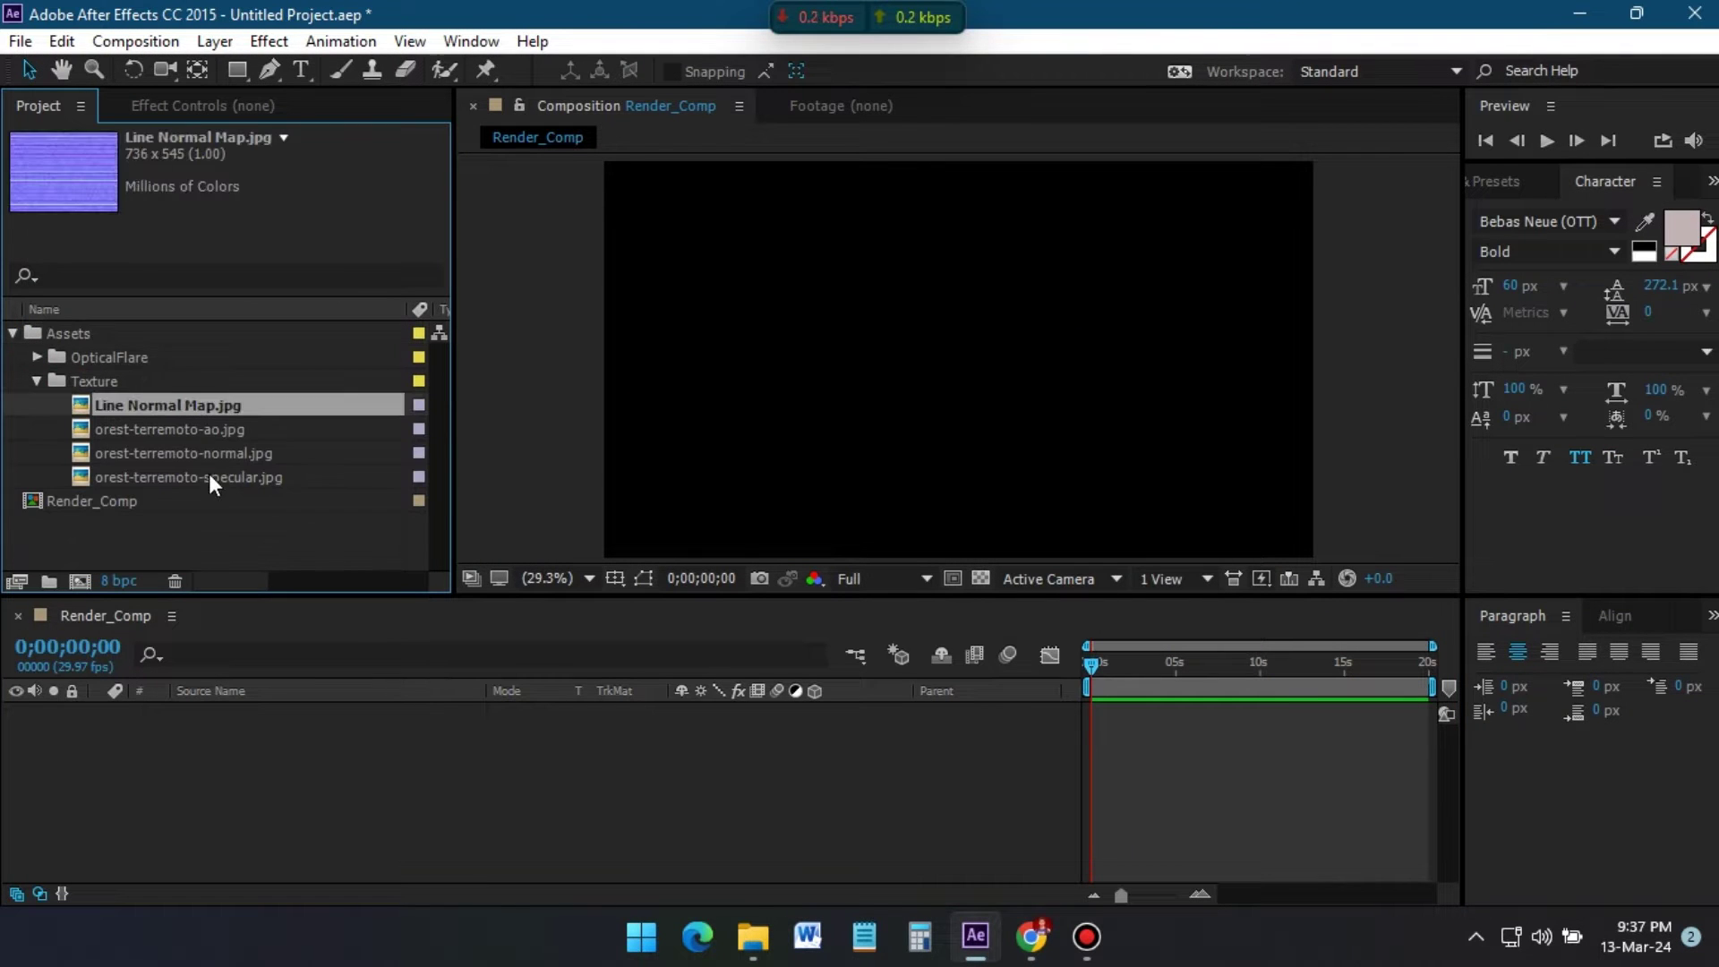
shift+click(161, 478)
drag(187, 481, 268, 825)
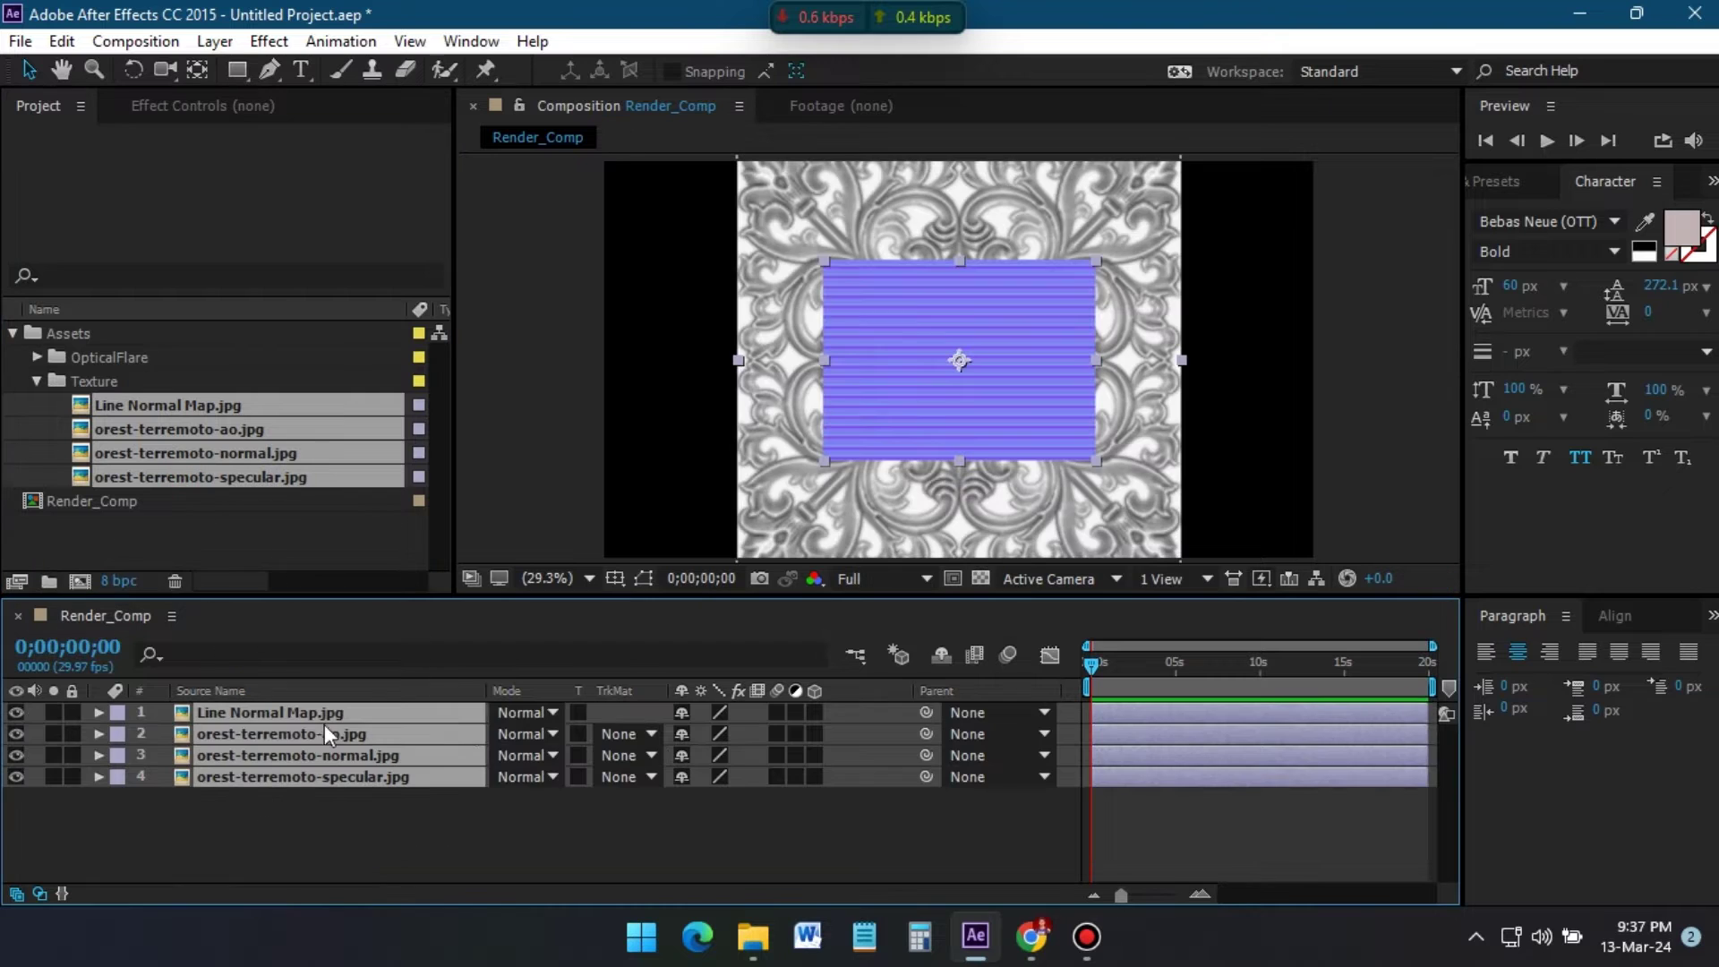
- Hide the four texture layers and mark them as shy
drag(18, 713, 16, 776)
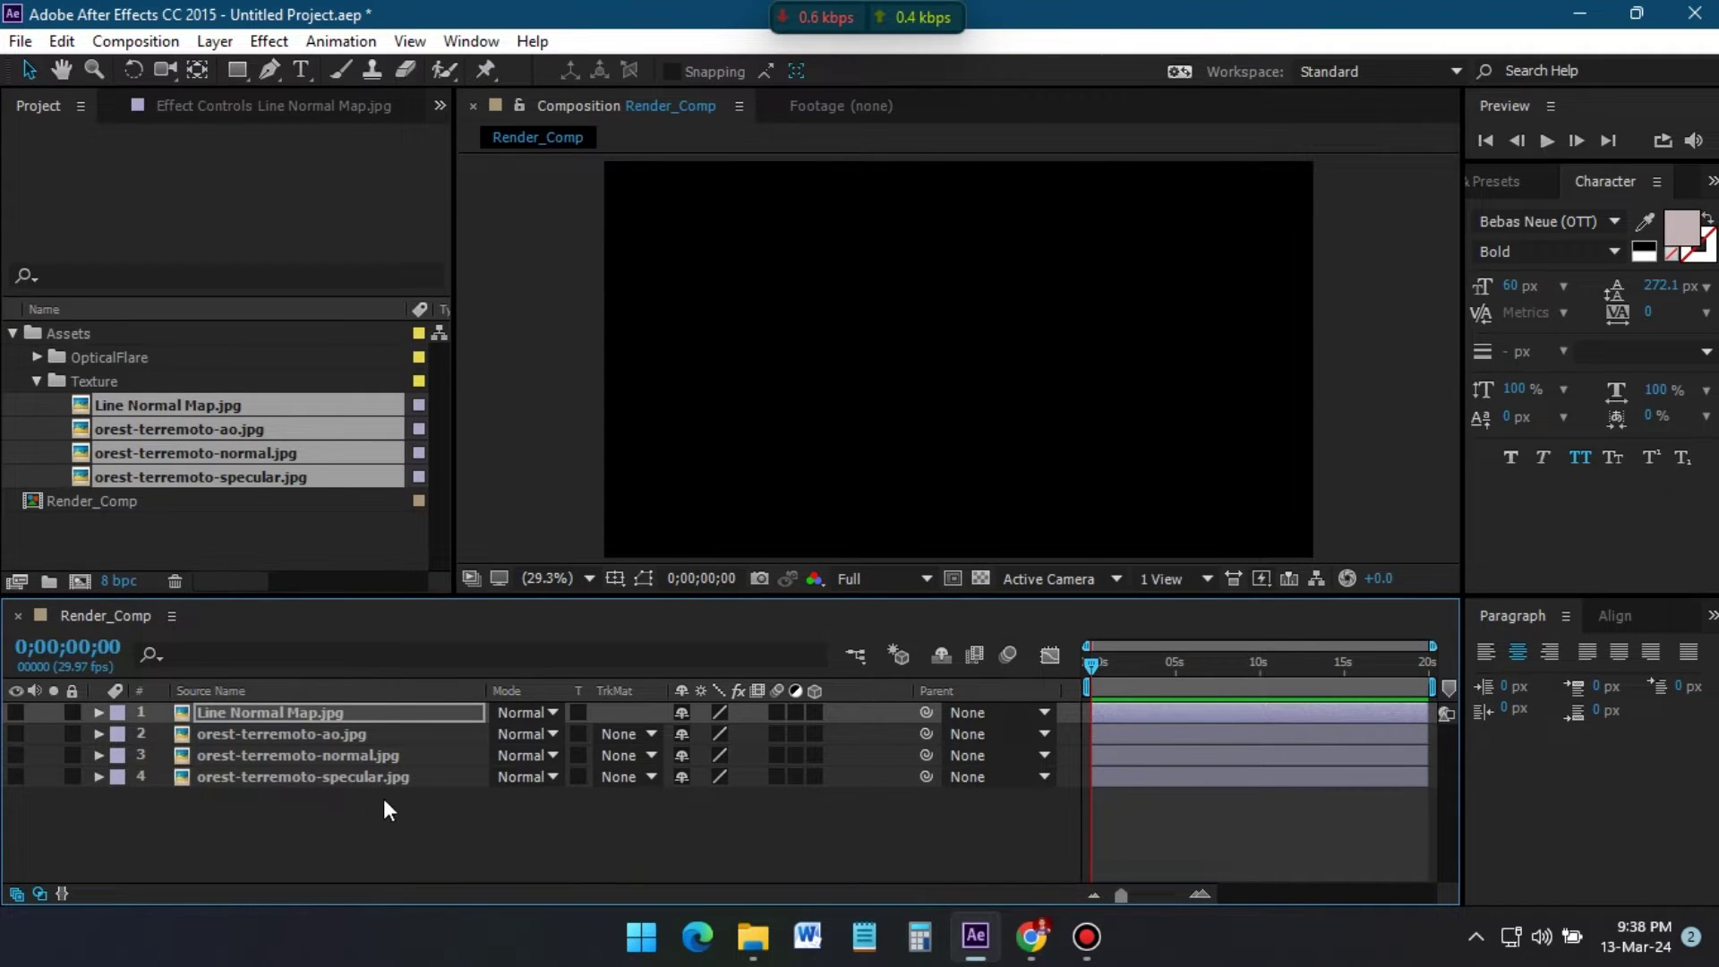
drag(396, 811, 281, 718)
click(678, 711)
- Hide shy layers and add an 'Element 3D' solid with the Element effect applied
click(954, 660)
right_click(162, 792)
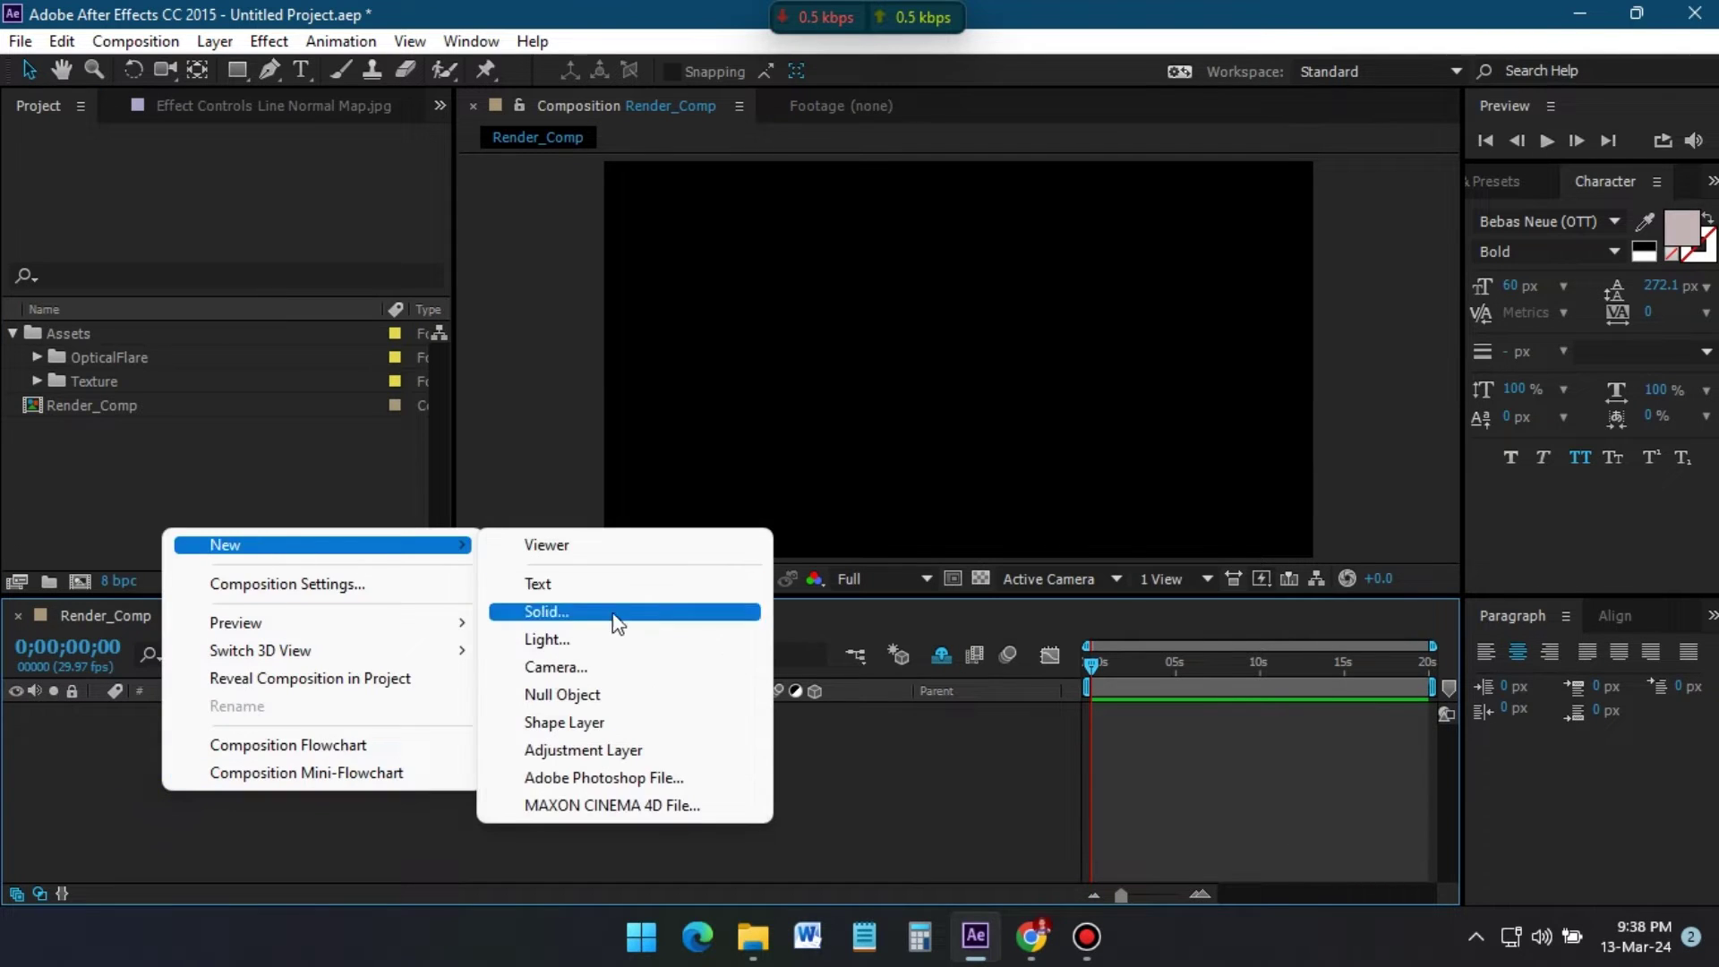
click(613, 607)
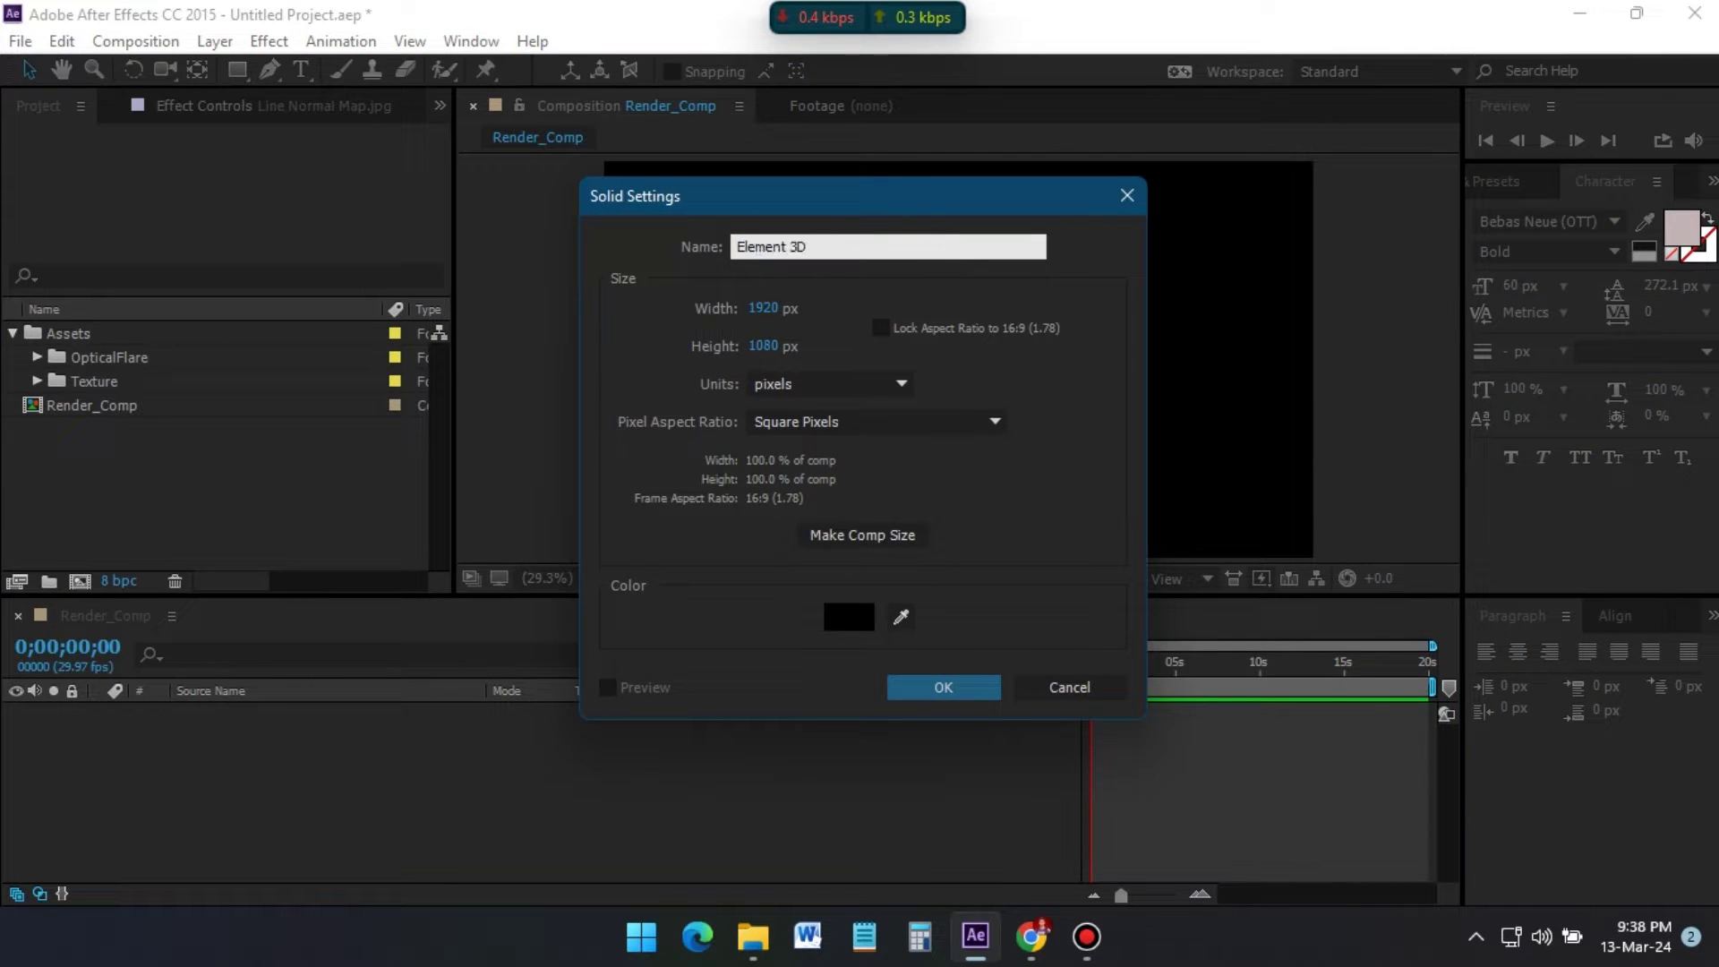
click(945, 687)
click(268, 40)
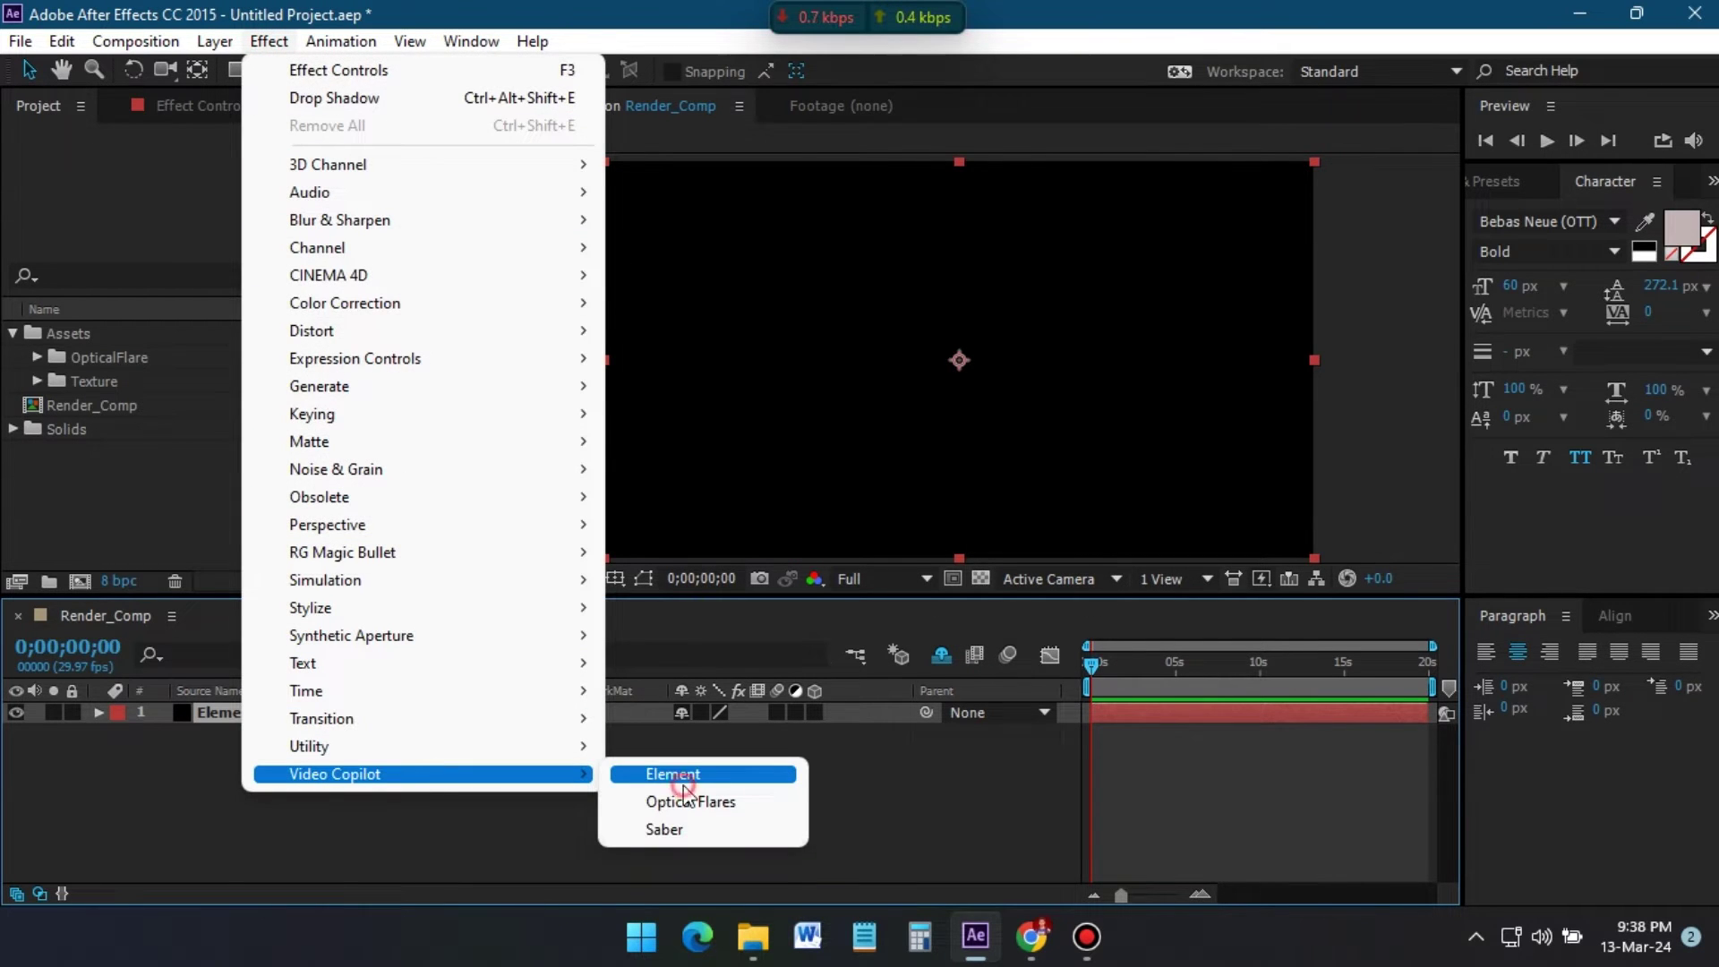
click(673, 775)
- Add a Dream text layer and hide it
right_click(203, 820)
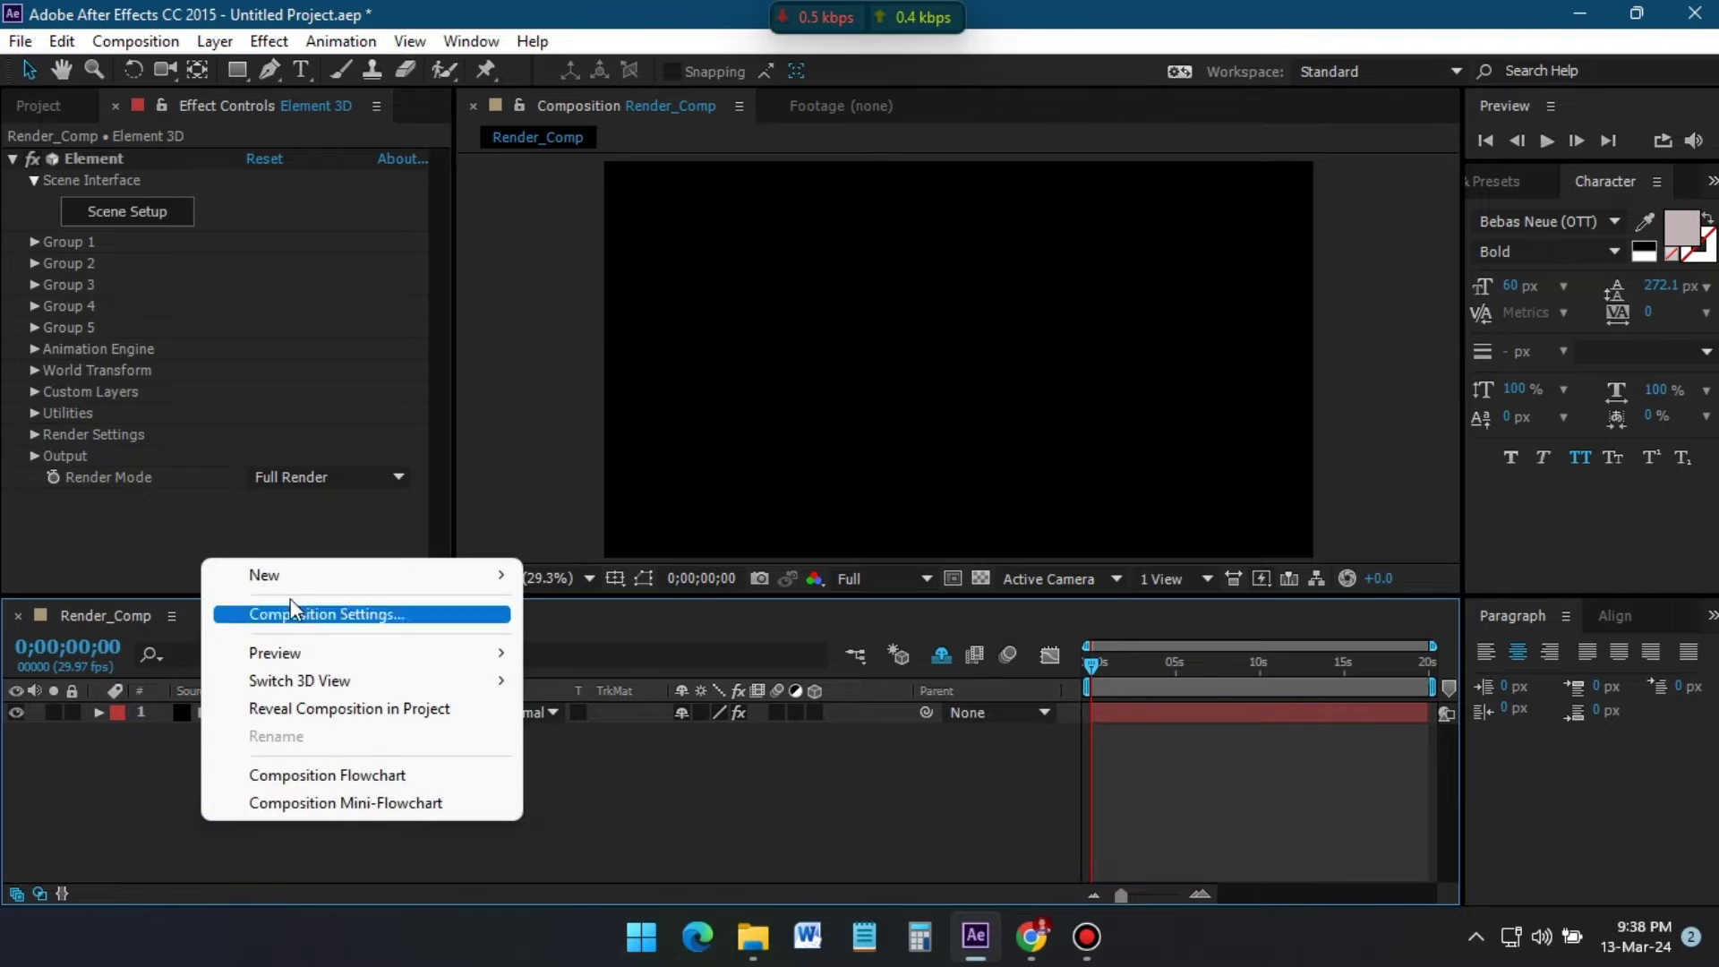
mouse_move(265, 576)
click(646, 630)
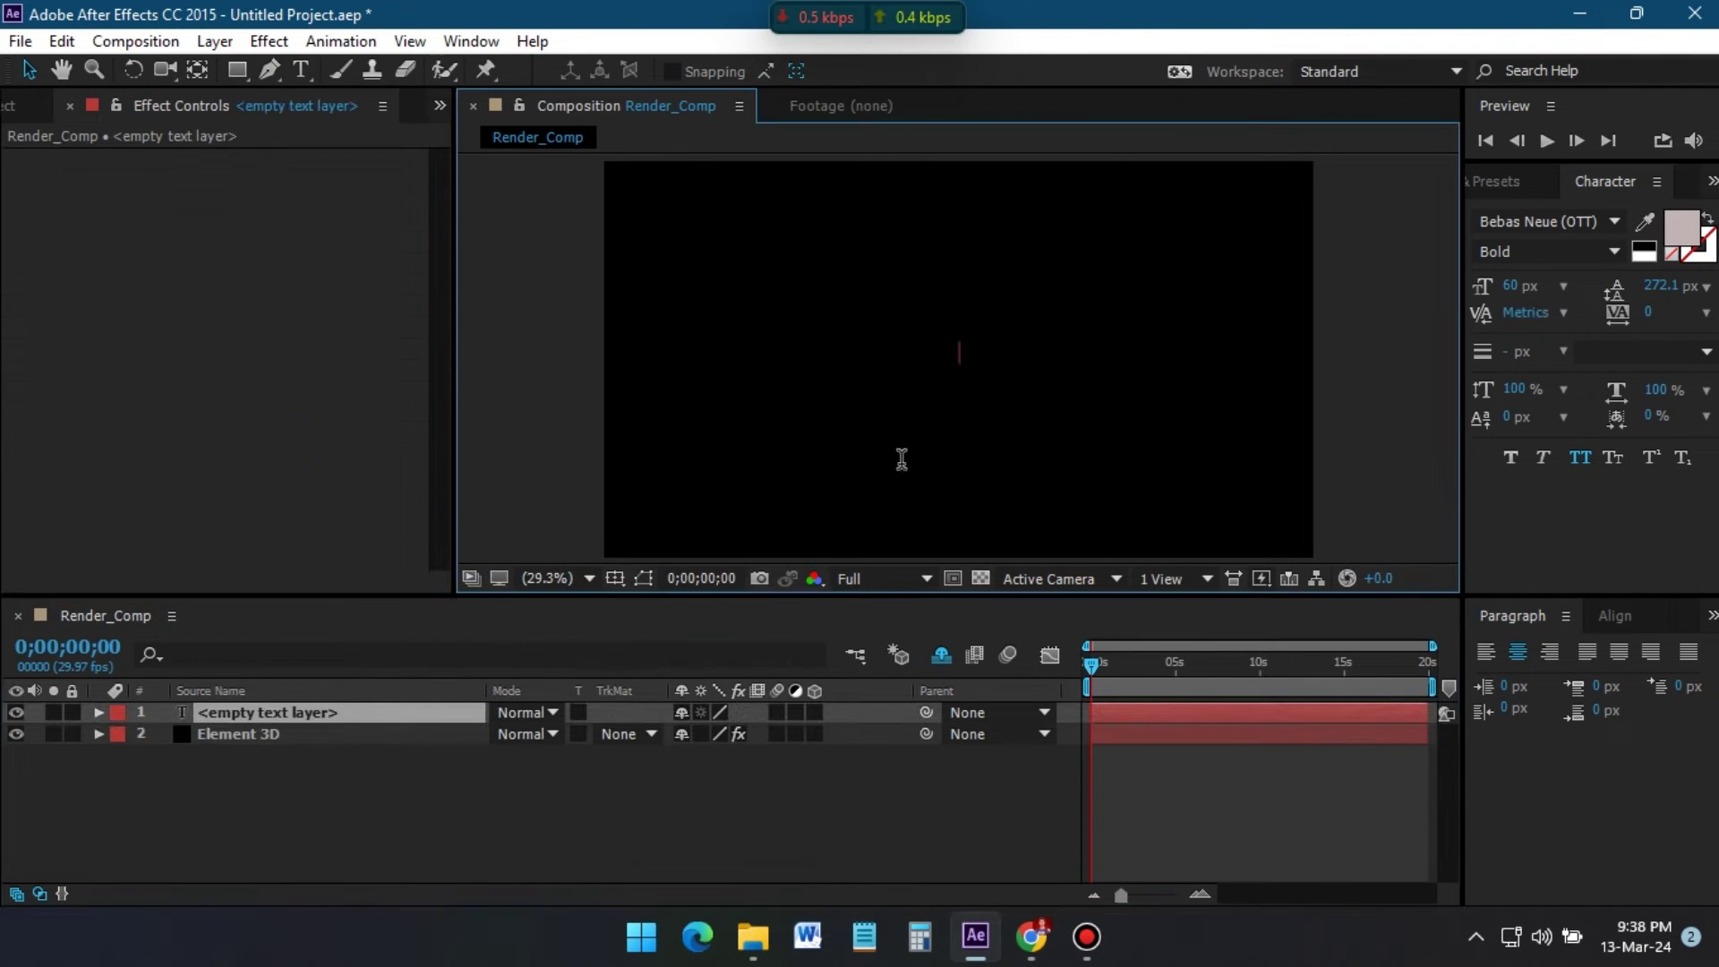
text(Dream)
click(15, 713)
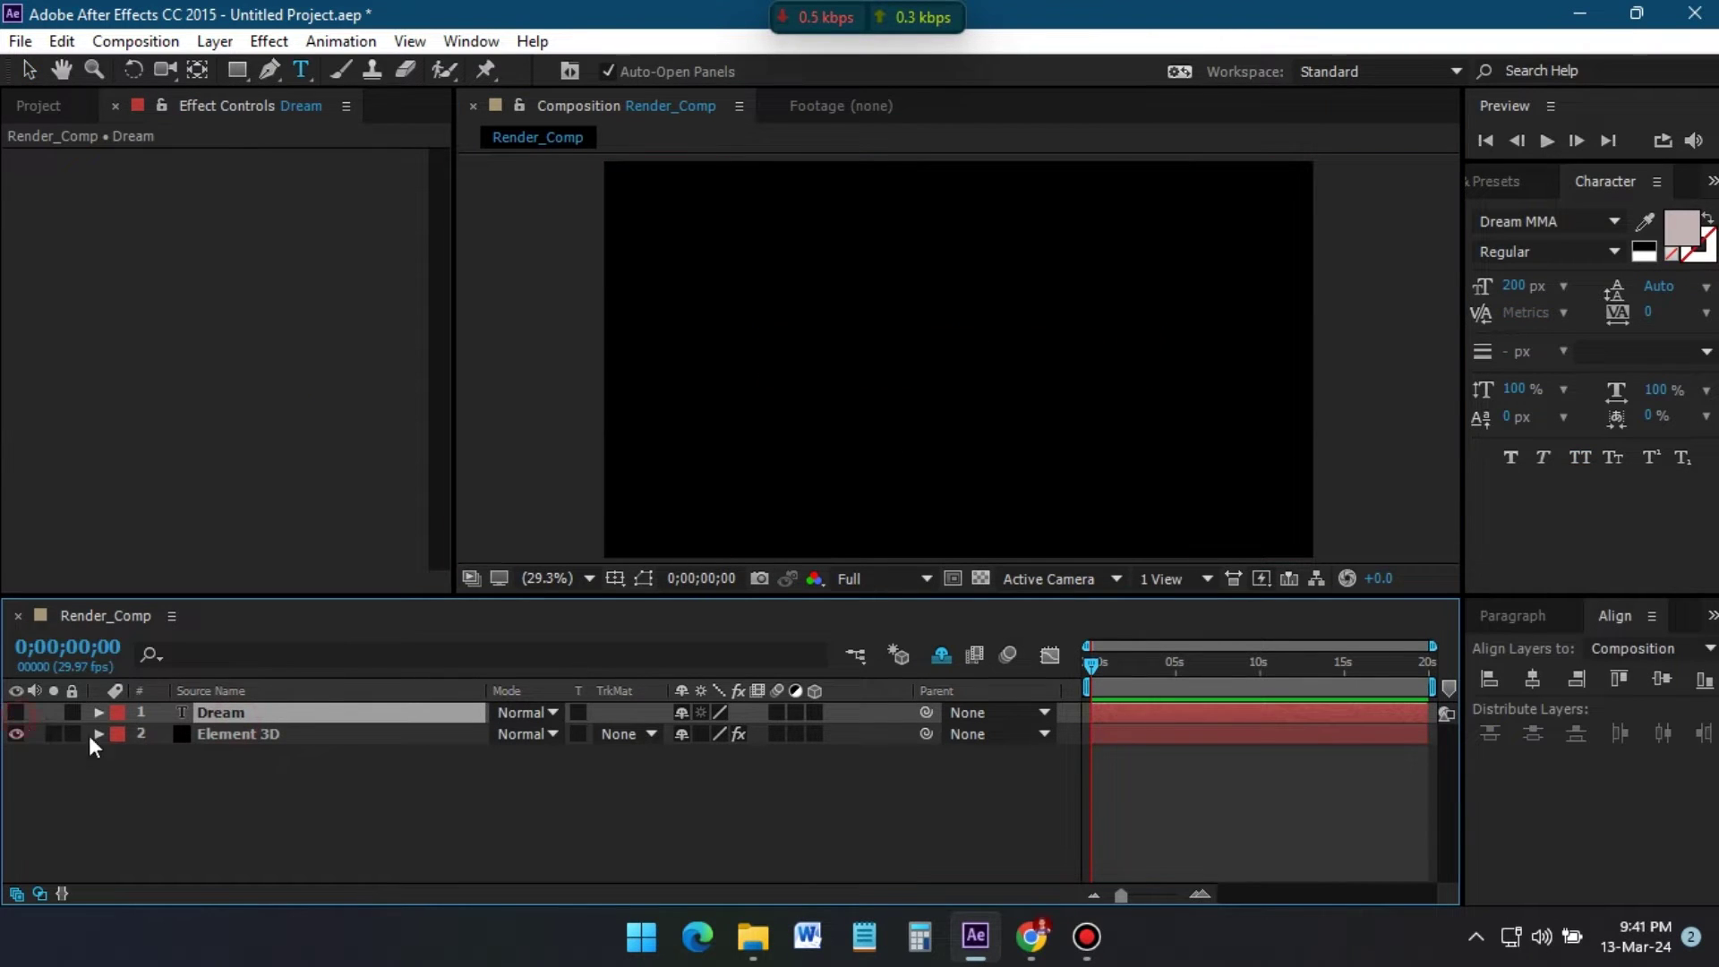
- Assign the line normal, ao, normal and specular textures to Custom Texture Map Layers 1–4
click(235, 735)
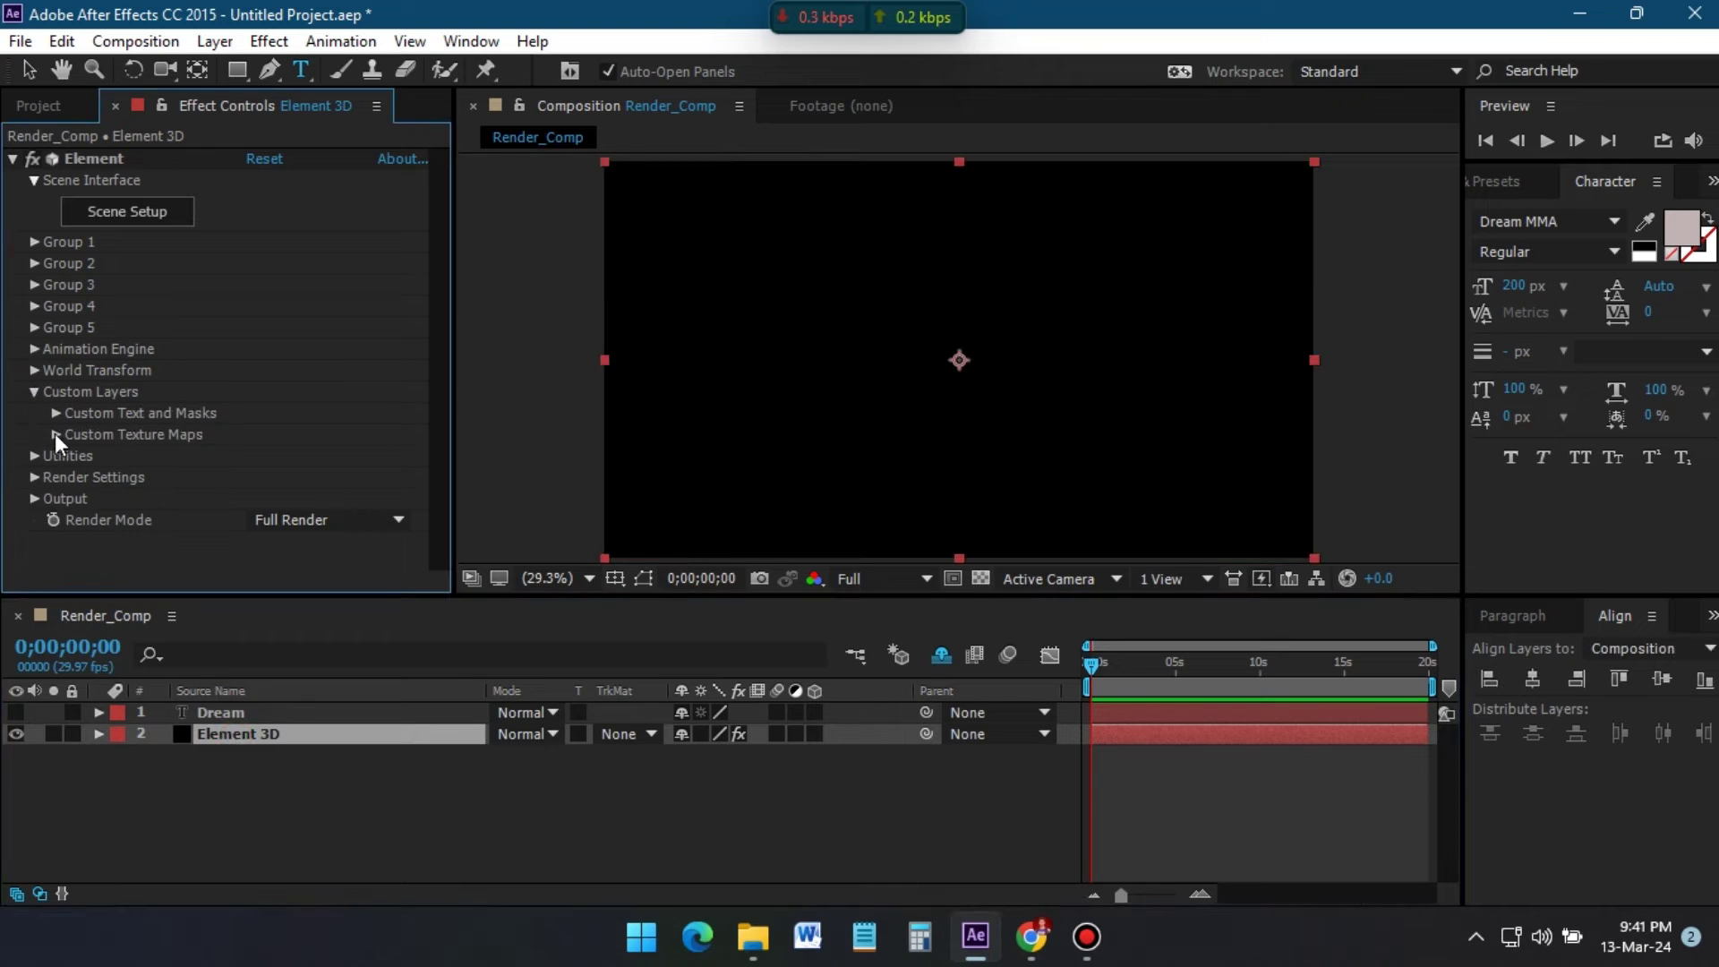
click(55, 434)
scroll(84, 408, down, 5)
click(287, 192)
click(378, 303)
click(377, 373)
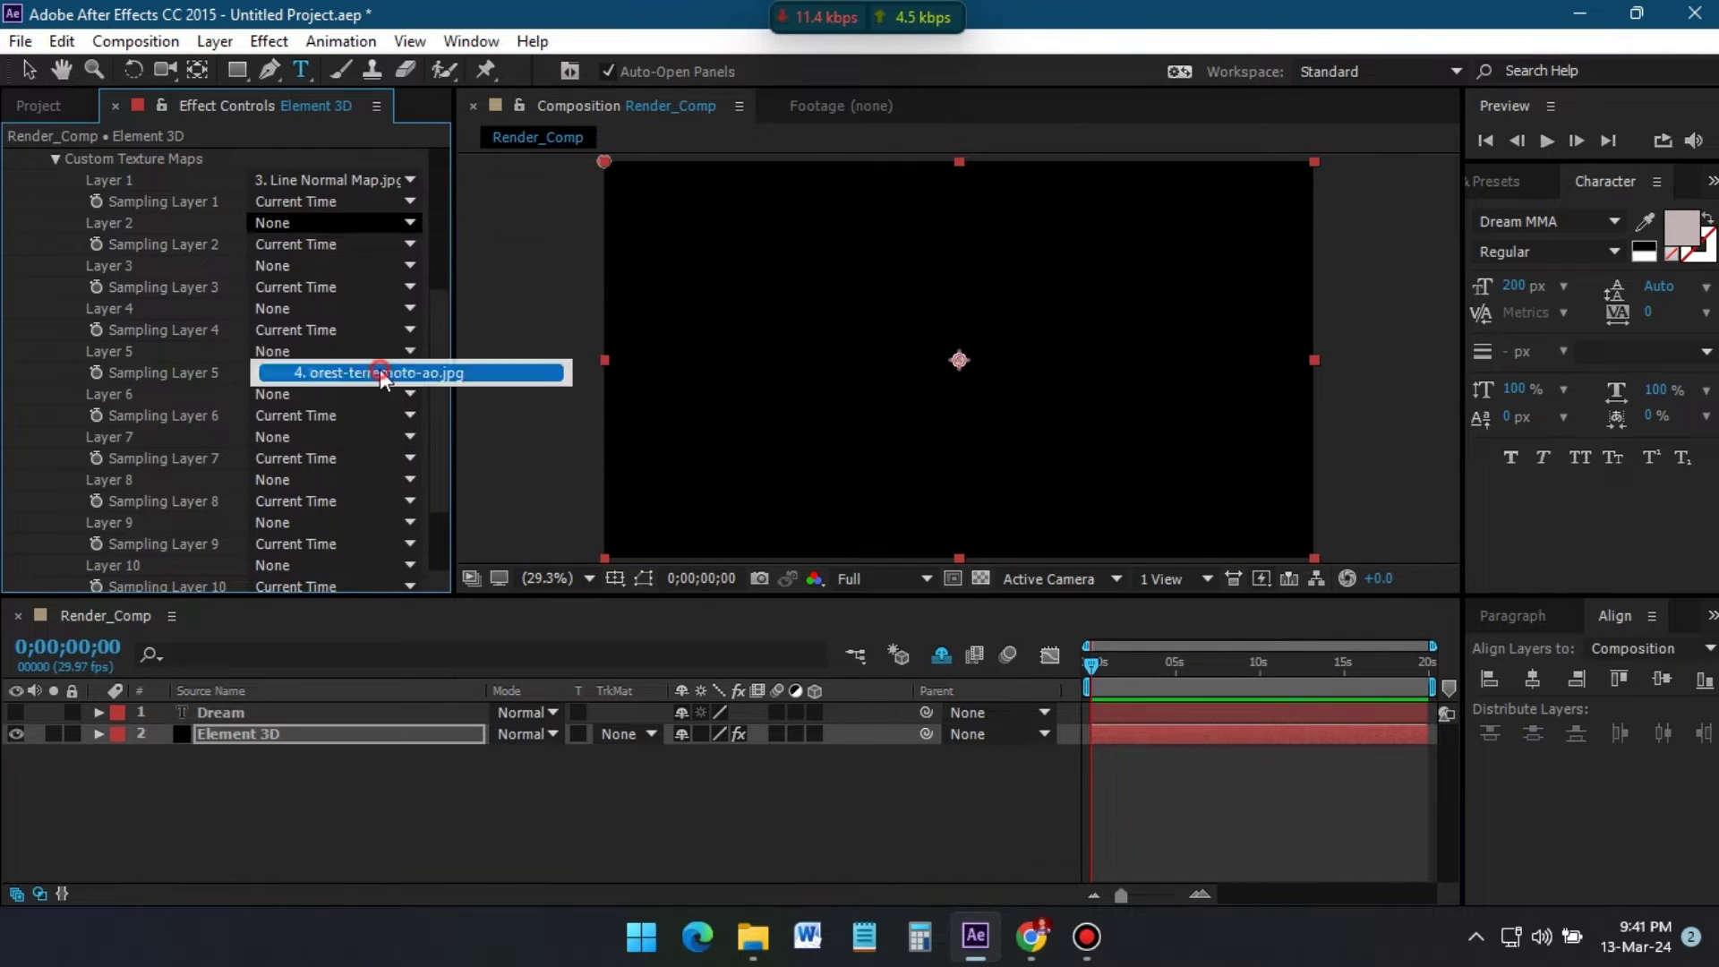
click(336, 266)
click(389, 444)
click(337, 309)
click(381, 514)
scroll(310, 275, up, 5)
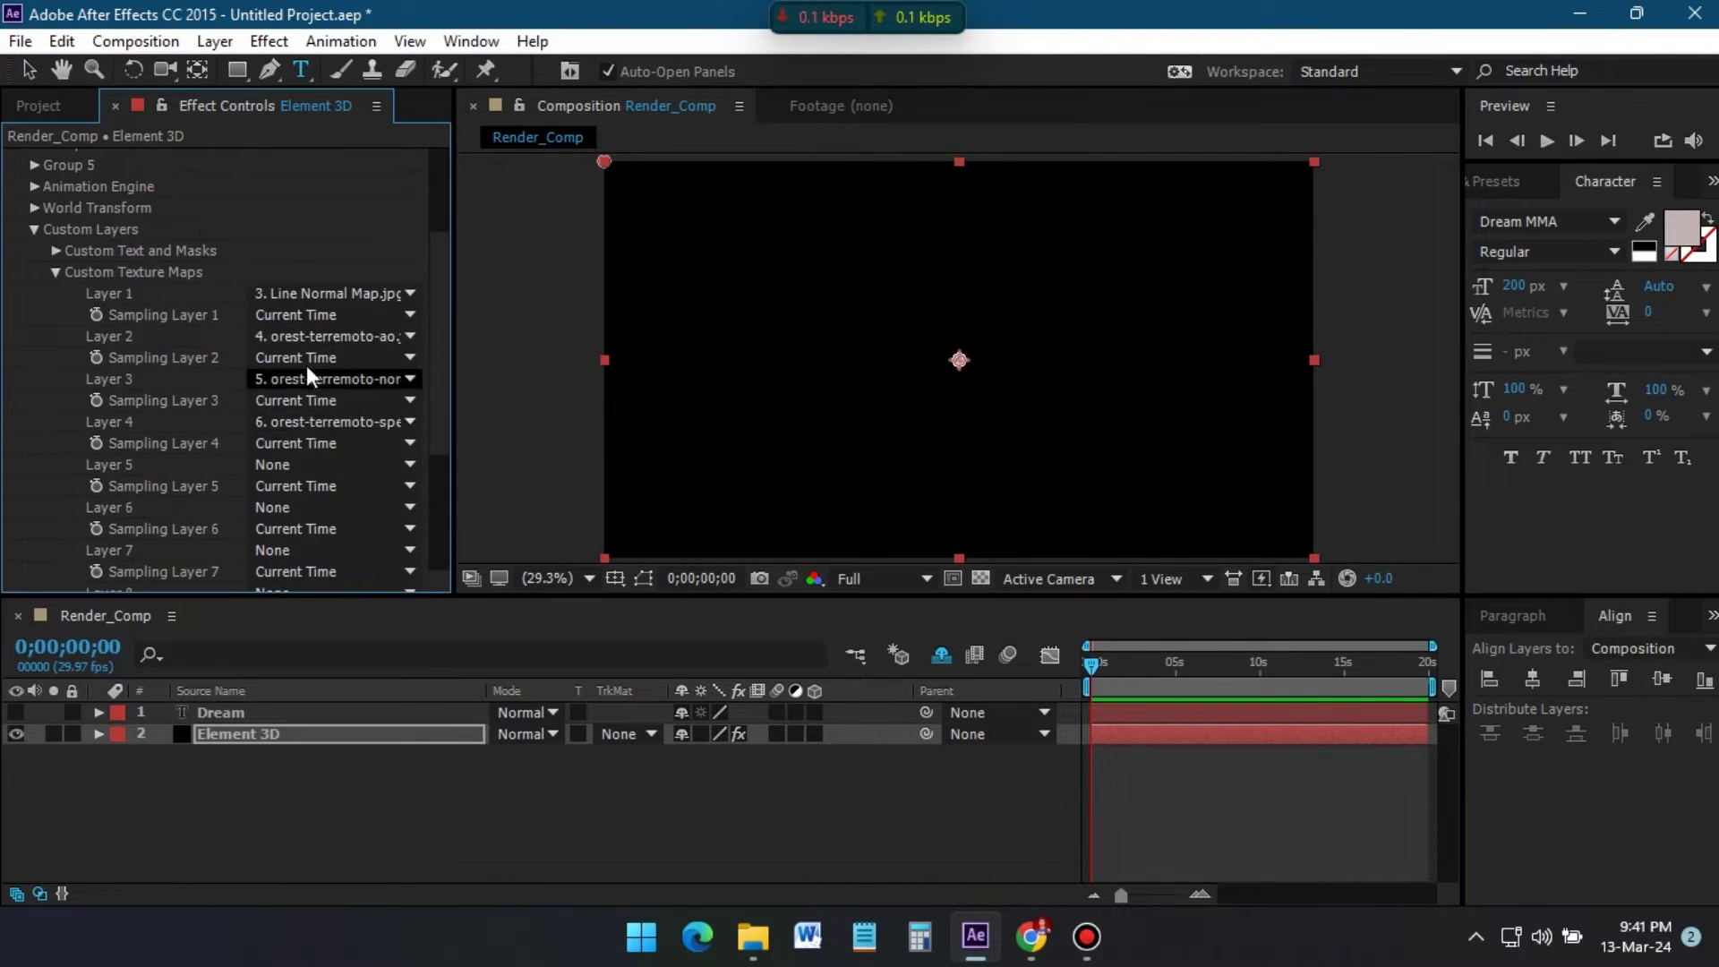
click(54, 415)
click(287, 281)
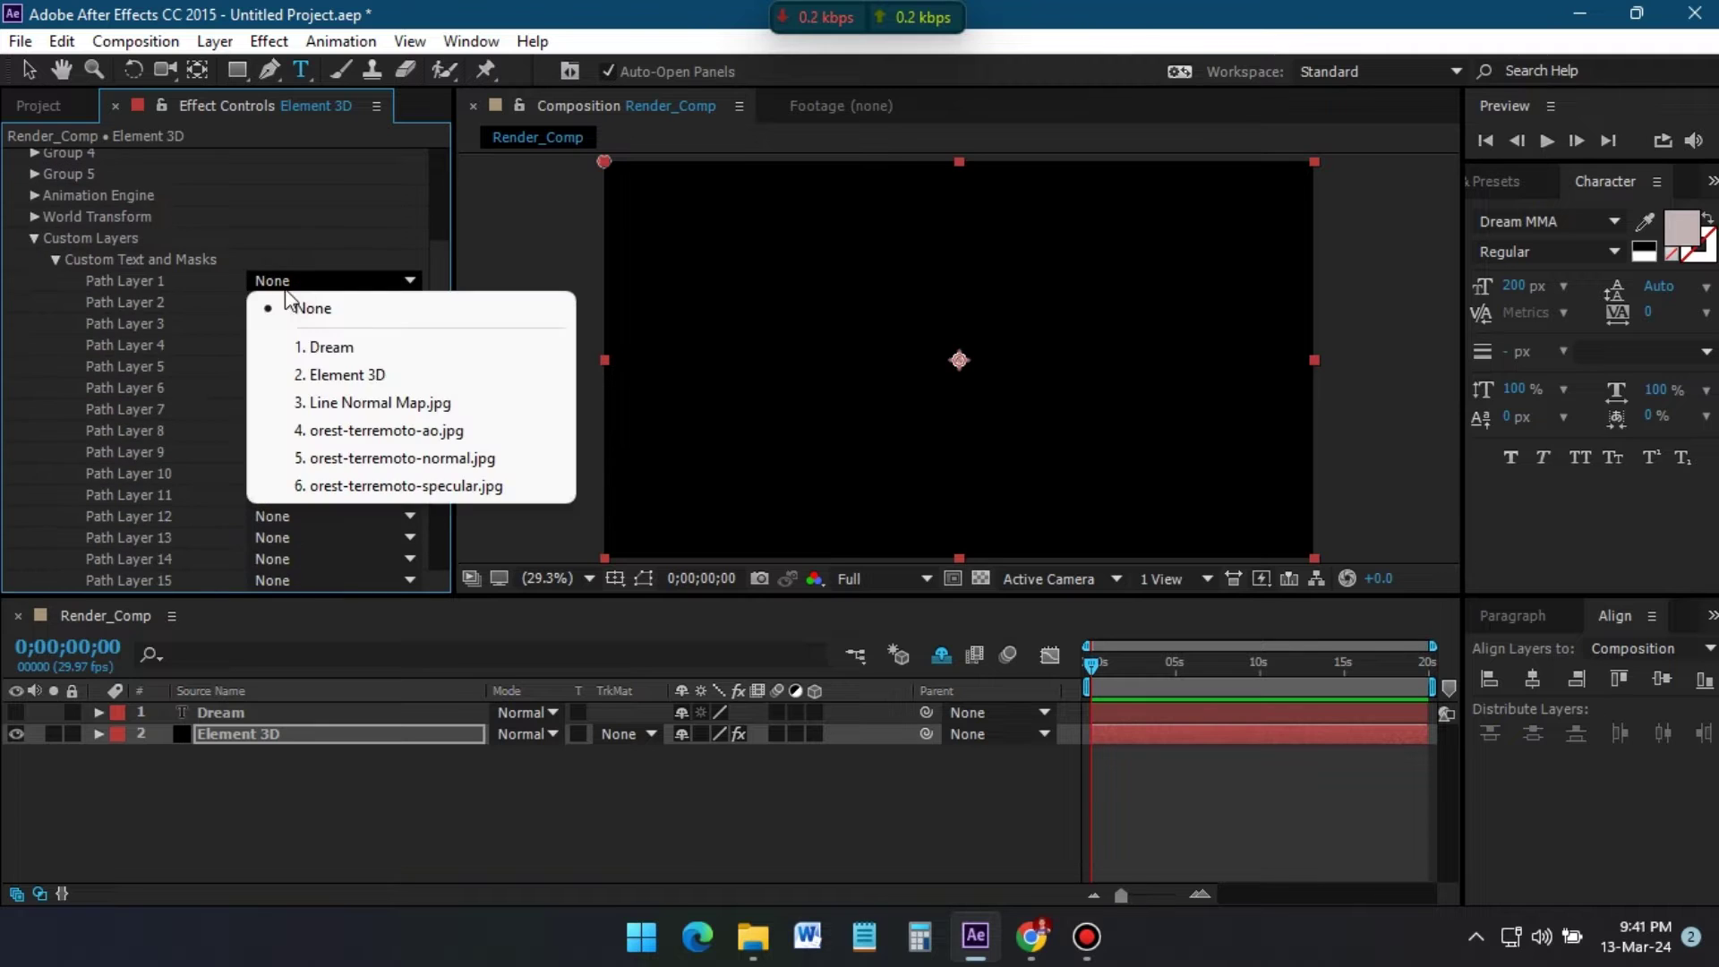
- Use the Dream text as Path Layer 1 and extrude it in Scene Setup
click(335, 348)
click(56, 260)
click(121, 216)
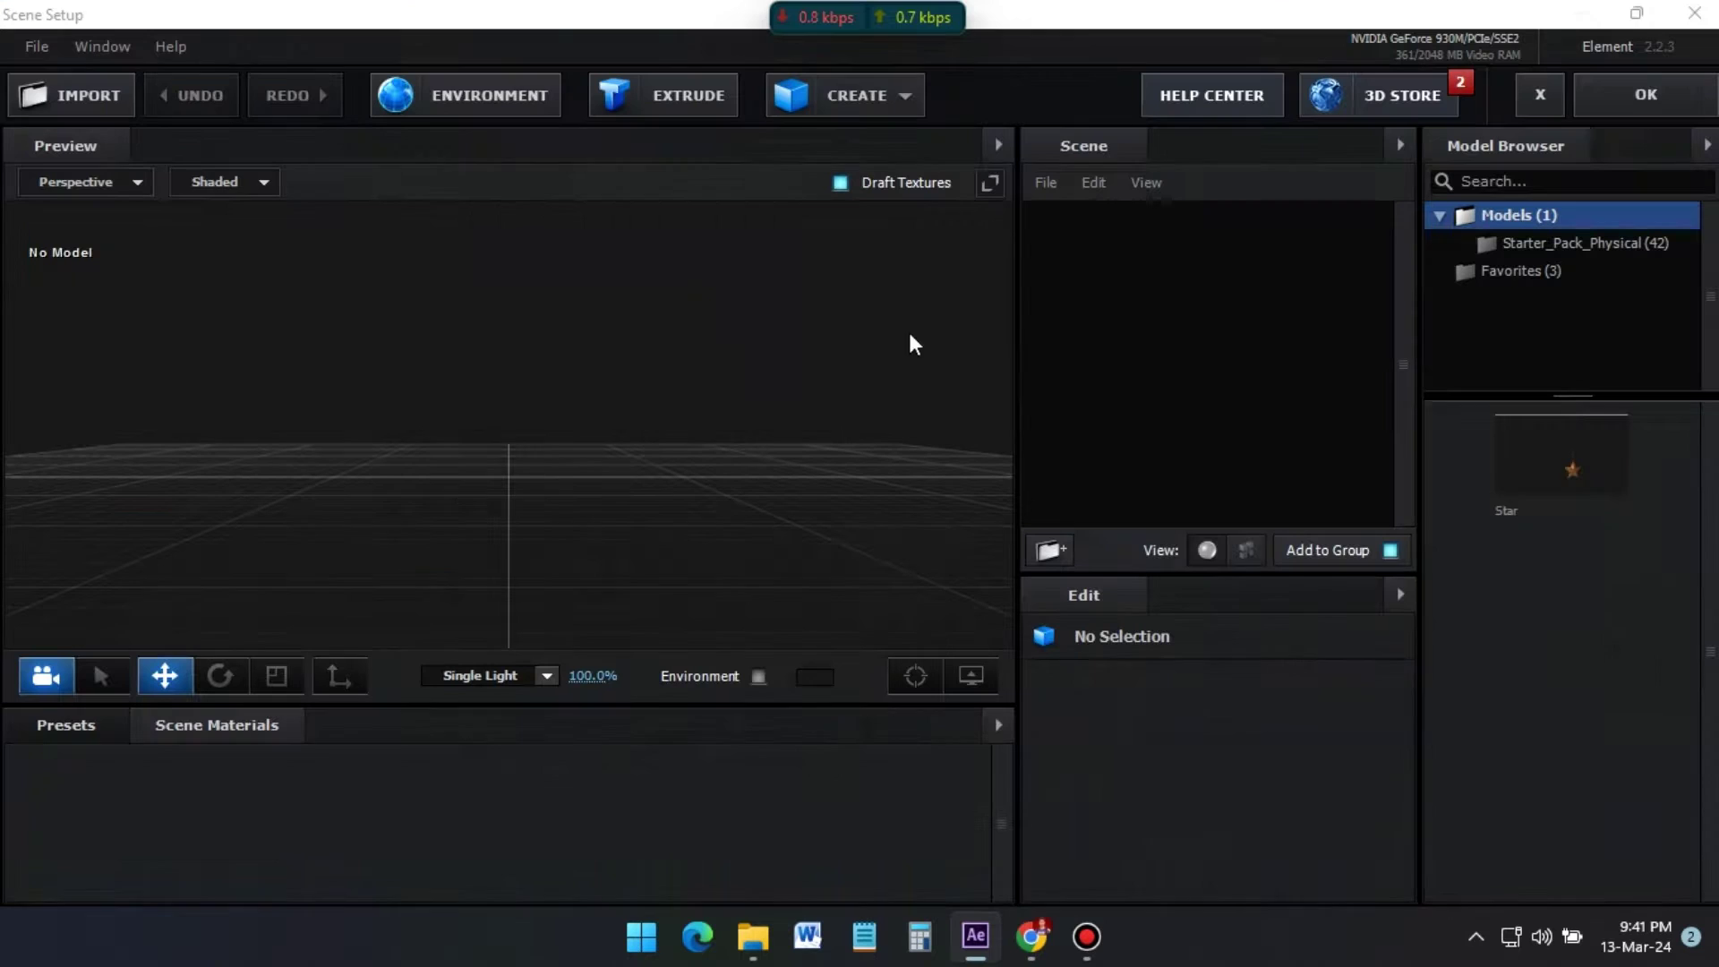
click(680, 97)
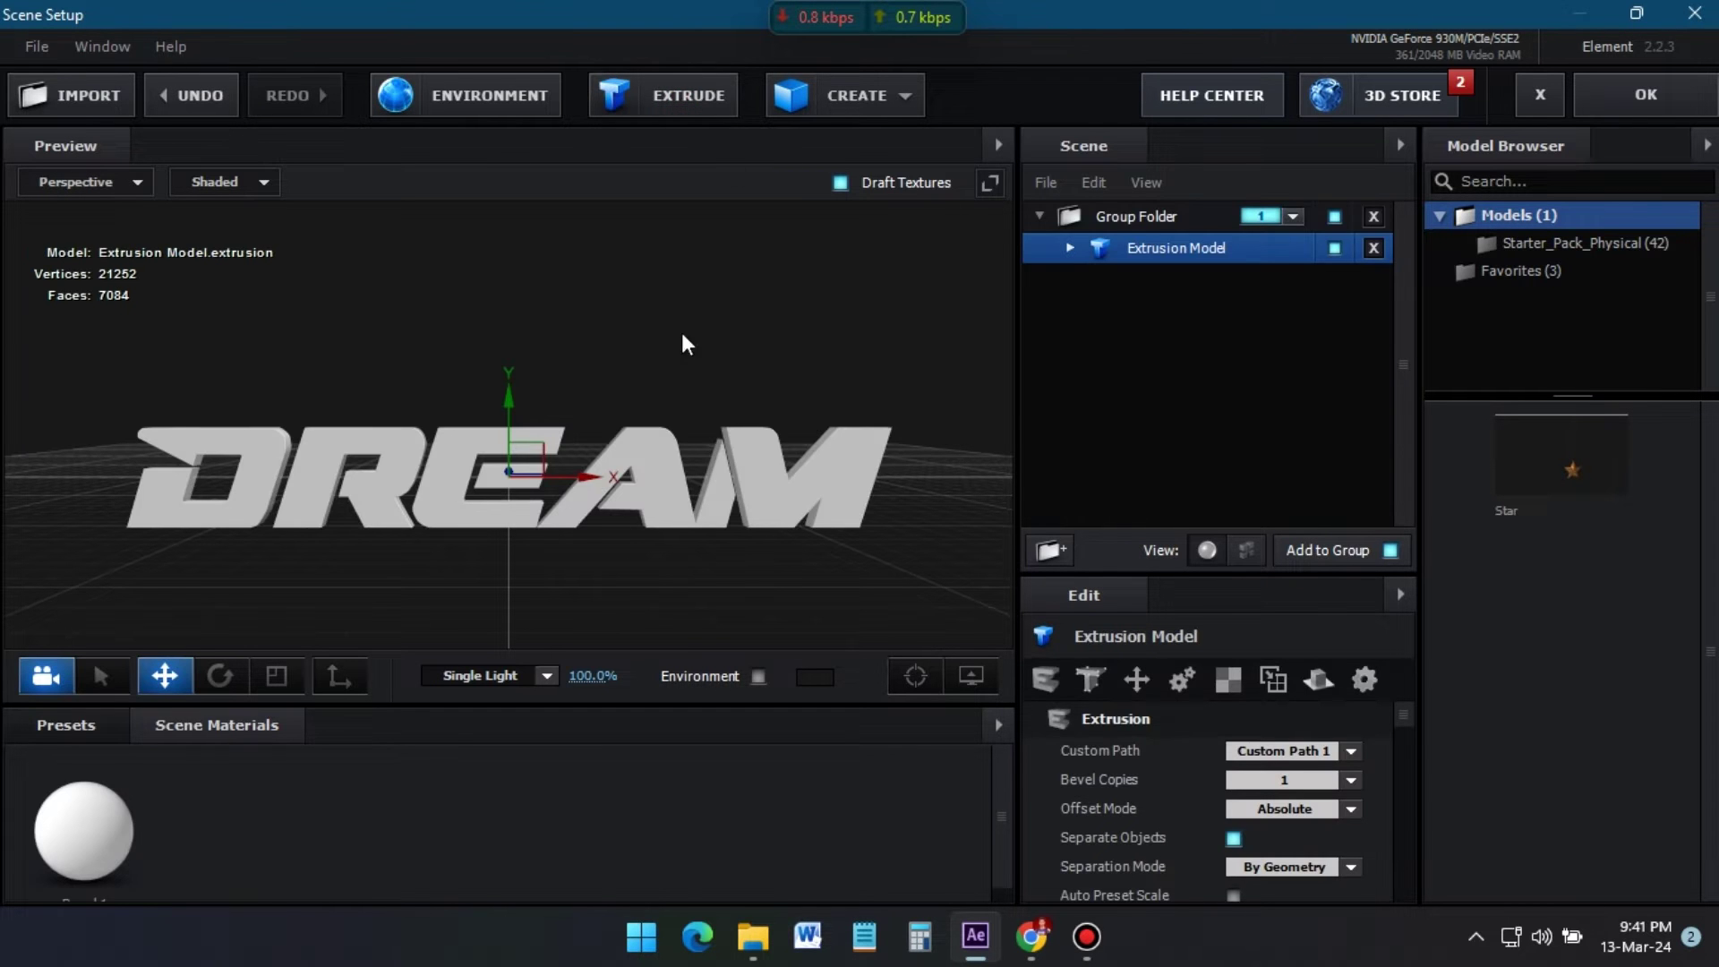
mouse_move(660, 354)
mouse_down()
mouse_move(917, 464)
mouse_move(770, 467)
mouse_move(826, 448)
mouse_up()
scroll(1365, 842, down, 3)
- Set path resolution to Extreme and enable back-side bevelling on Bevel 1
click(1353, 887)
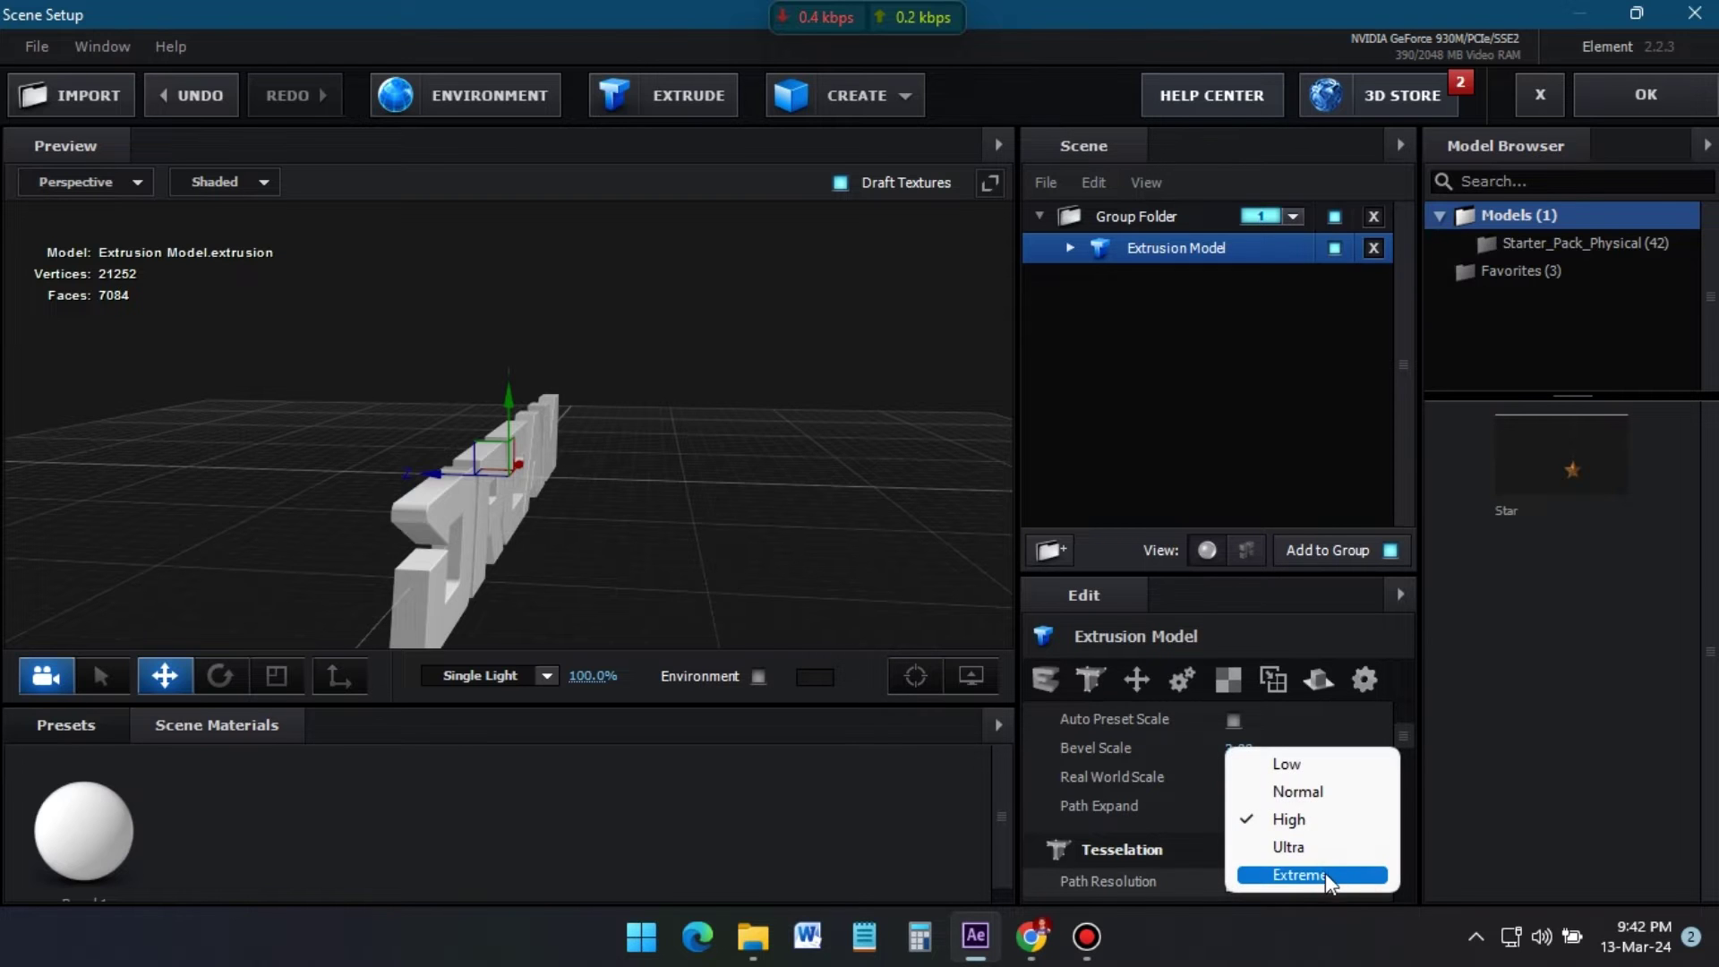
click(1324, 877)
click(1070, 247)
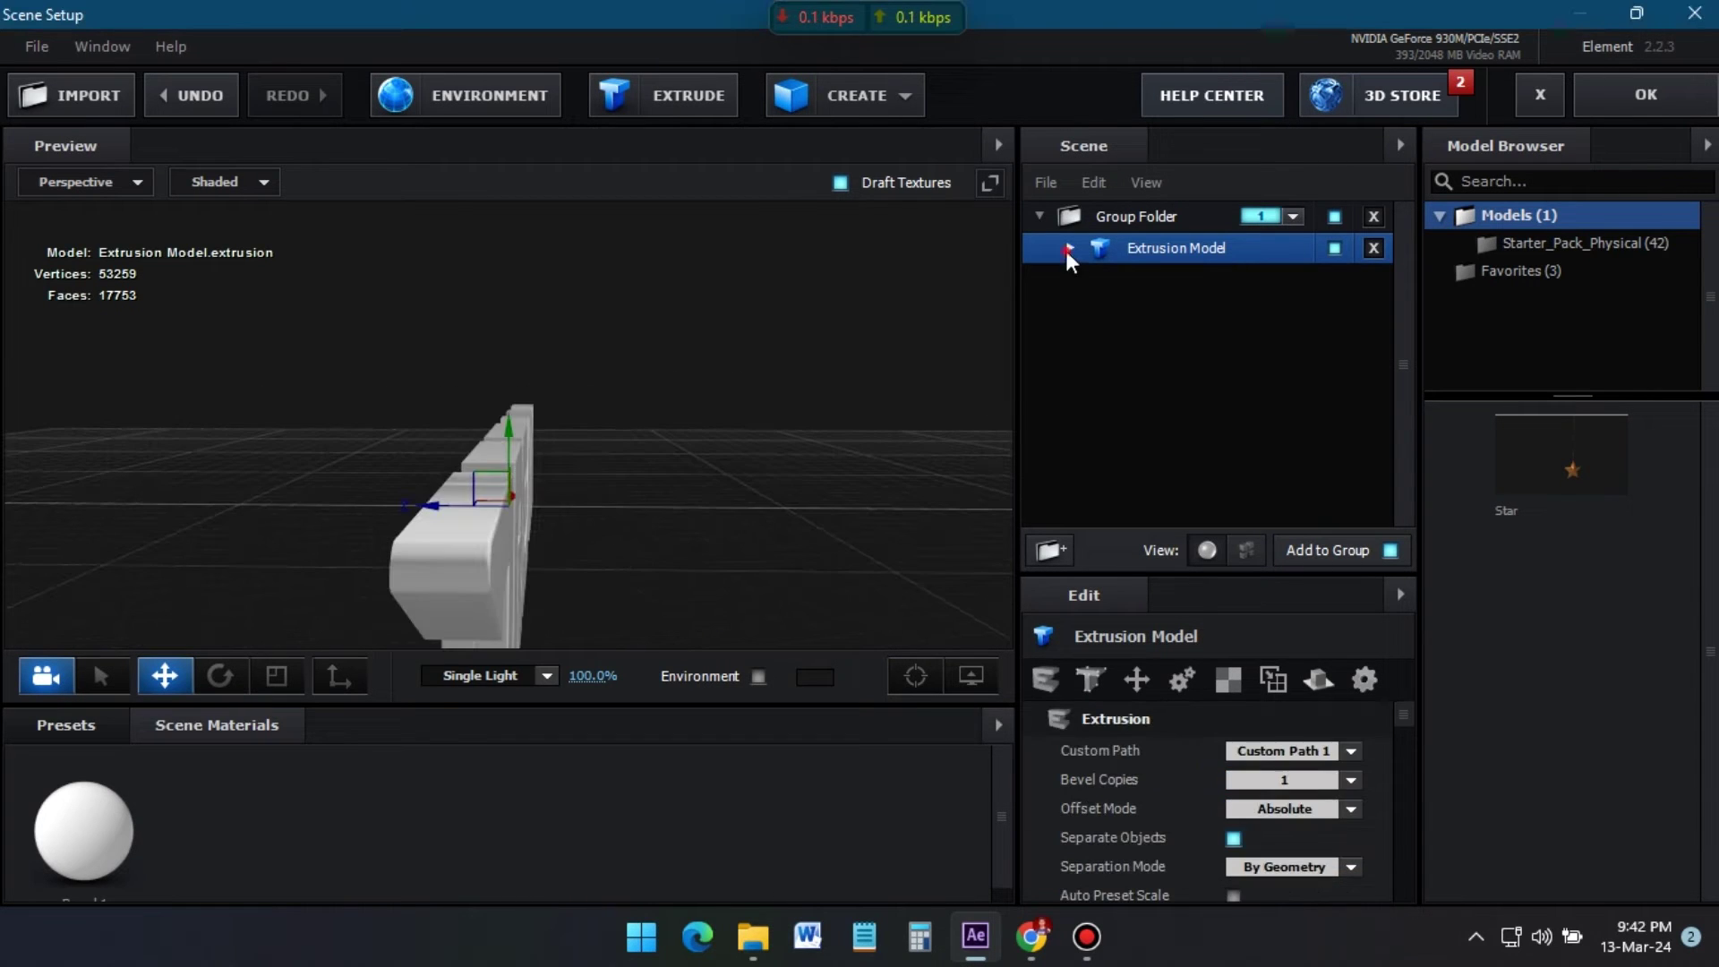
click(1192, 288)
scroll(1240, 792, down, 2)
scroll(1264, 828, down, 2)
click(1228, 783)
- Set the extrude depth to 2.50
drag(589, 560, 528, 585)
click(1238, 718)
text(2.5)
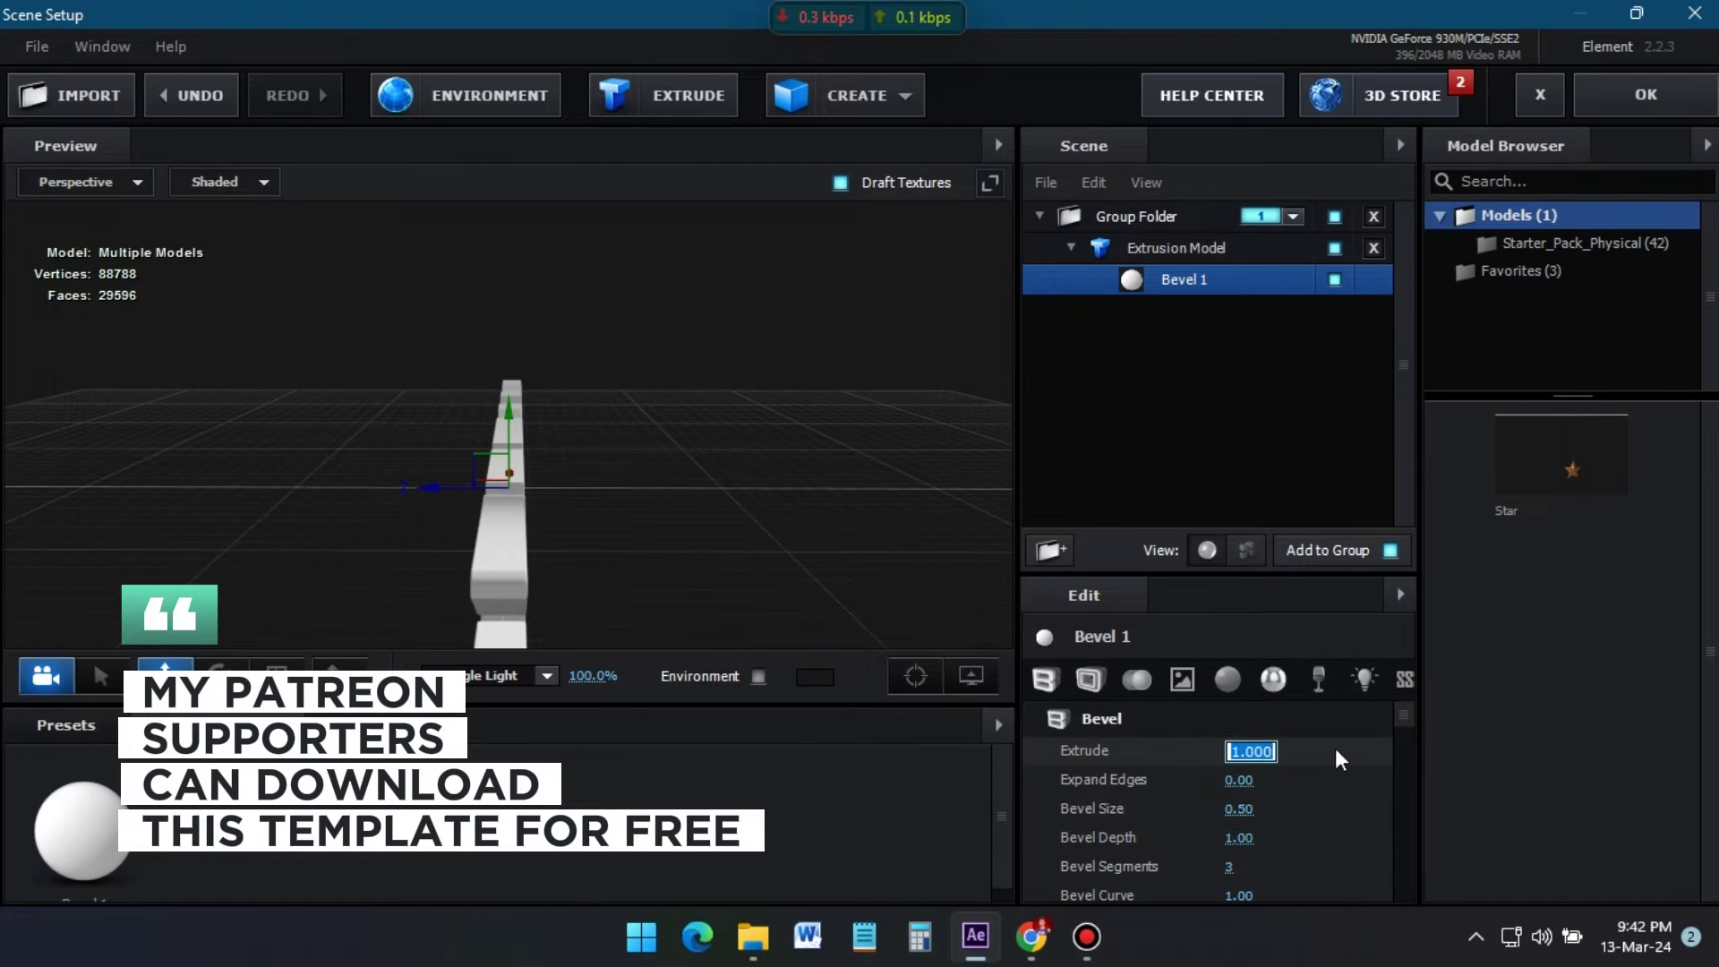
drag(1239, 751, 1238, 751)
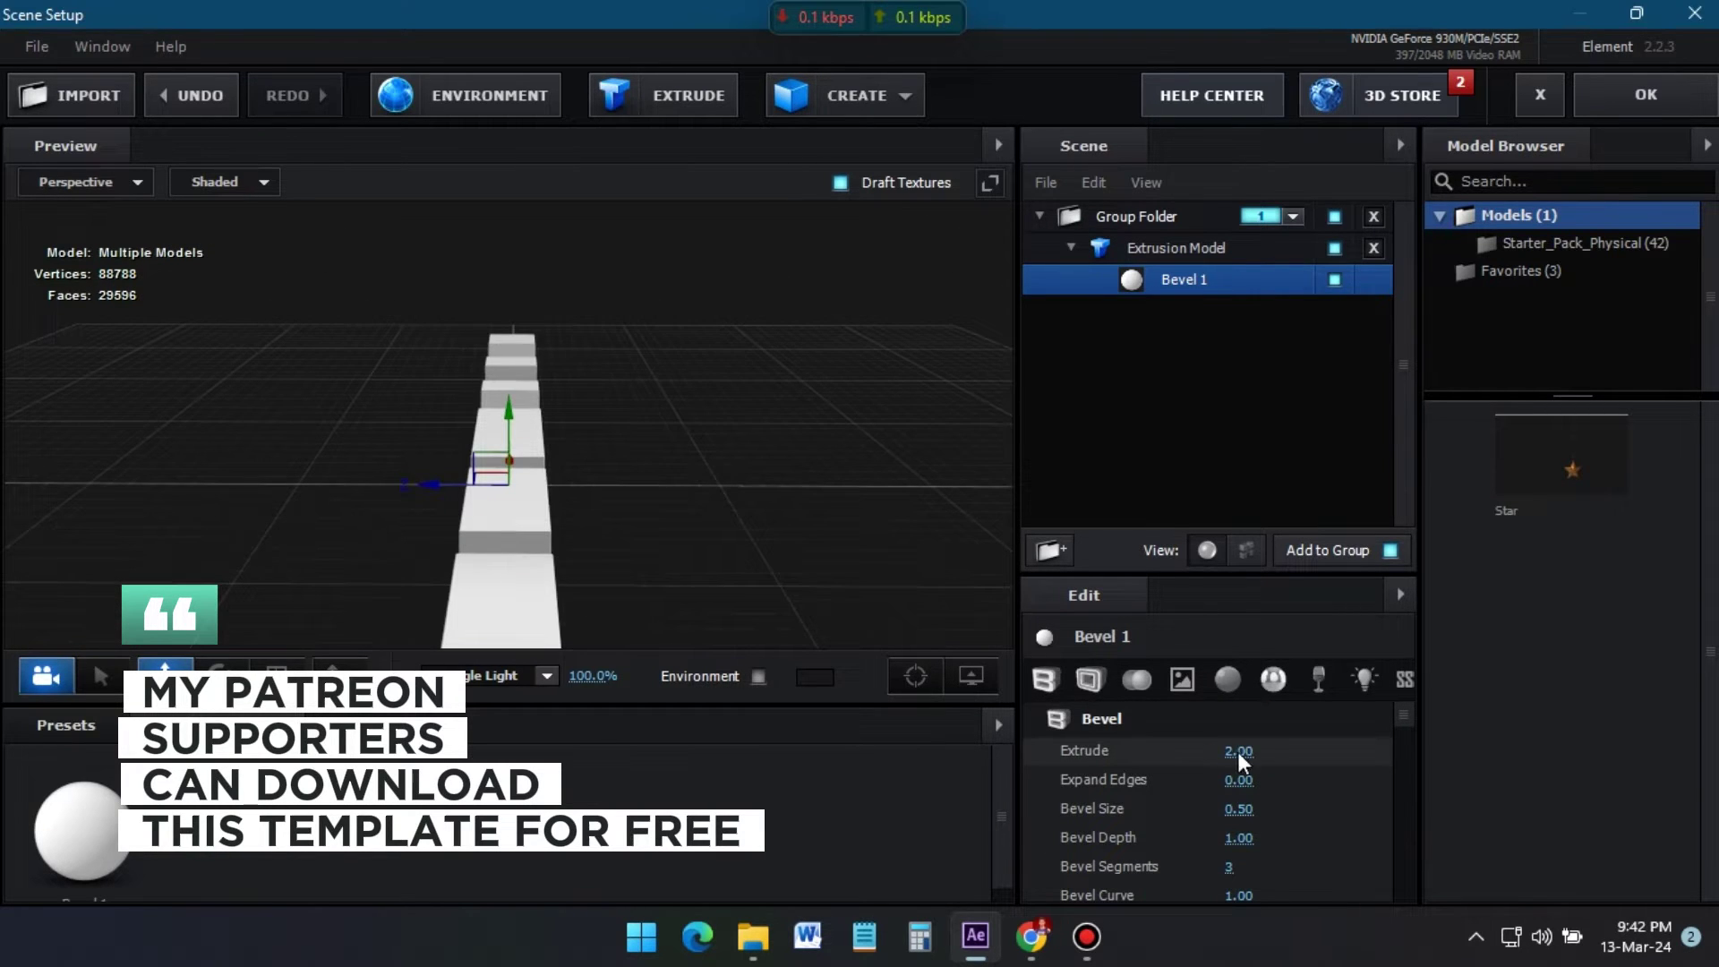
click(1238, 750)
text(2.4)
key(Return)
text(2.5)
key(Return)
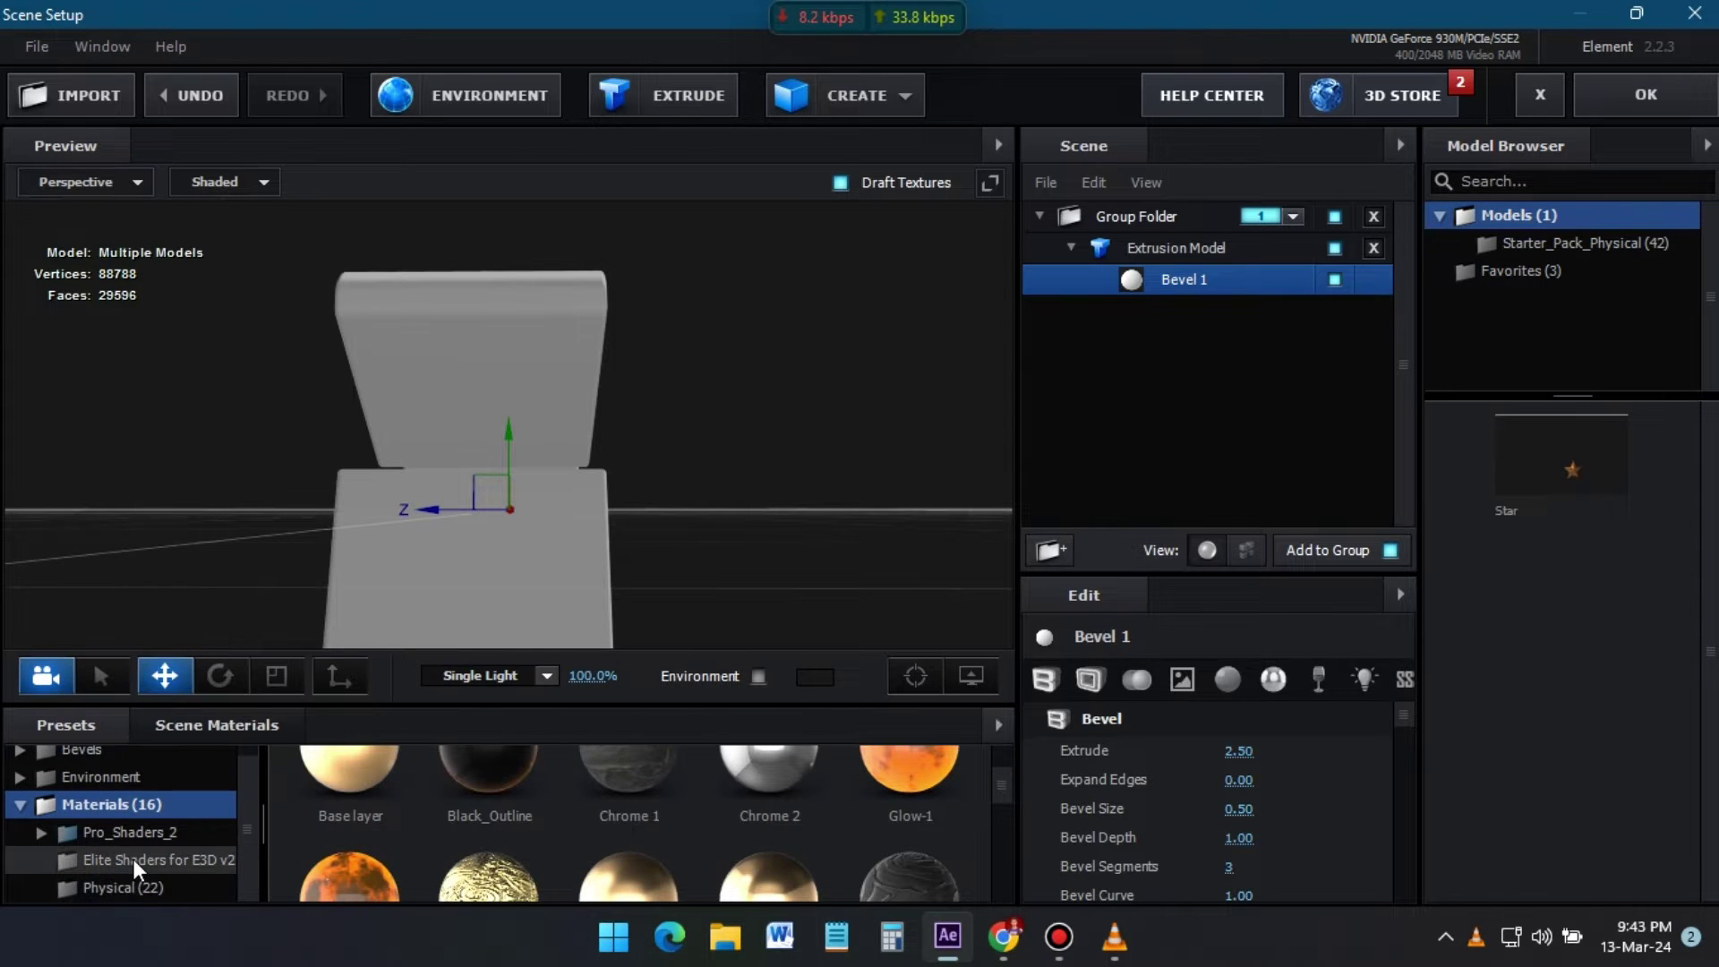
- Apply the Physical Gold material to Bevel 1
click(121, 887)
mouse_move(657, 861)
mouse_down()
mouse_move(1189, 293)
mouse_move(1175, 288)
mouse_up()
drag(469, 470, 587, 477)
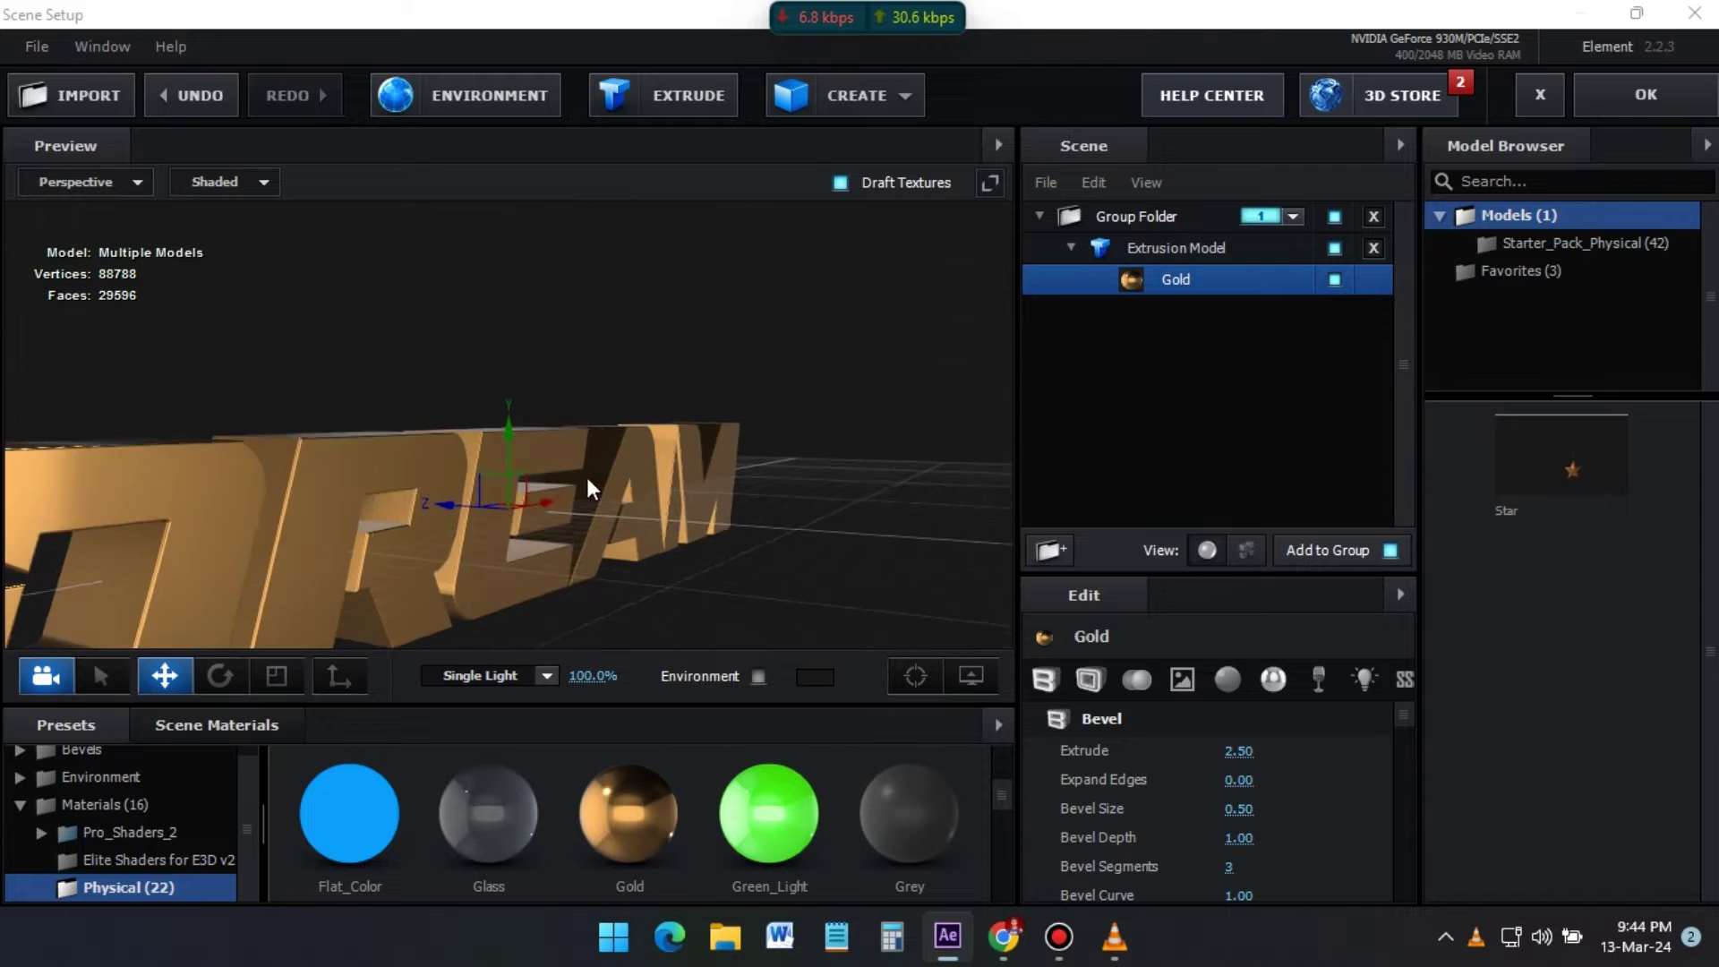
- Use Custom Layer 1's line normal map as the normal bump, tiled 15×15
click(1180, 691)
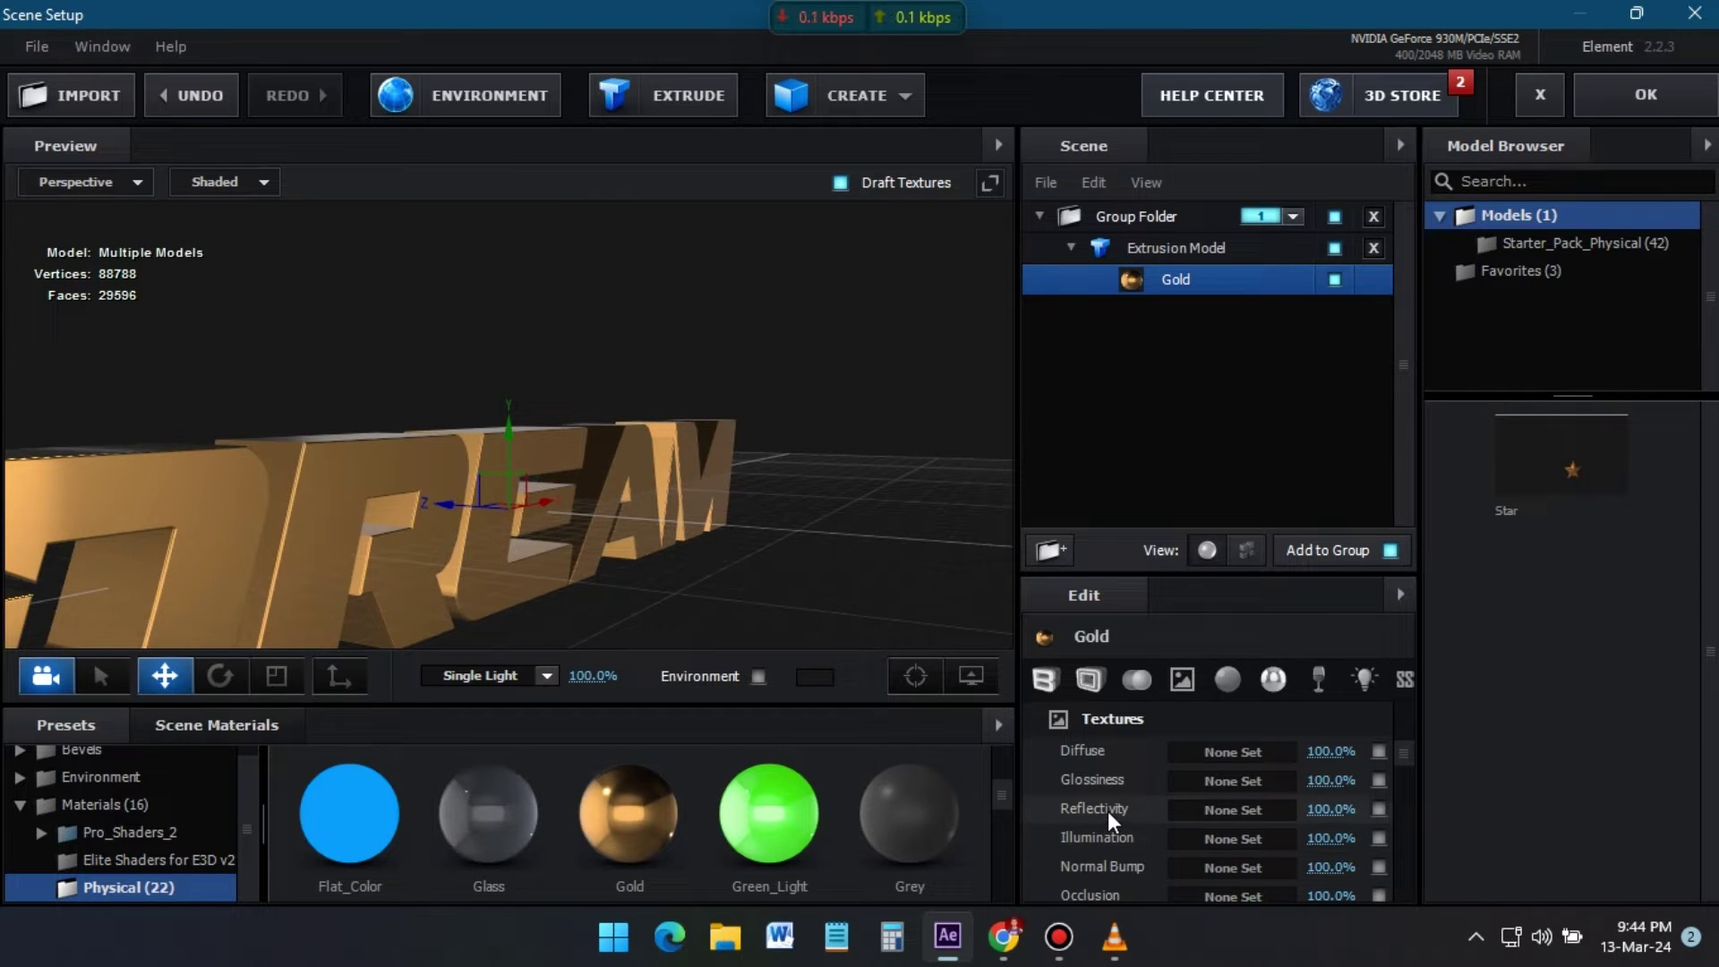
click(1234, 868)
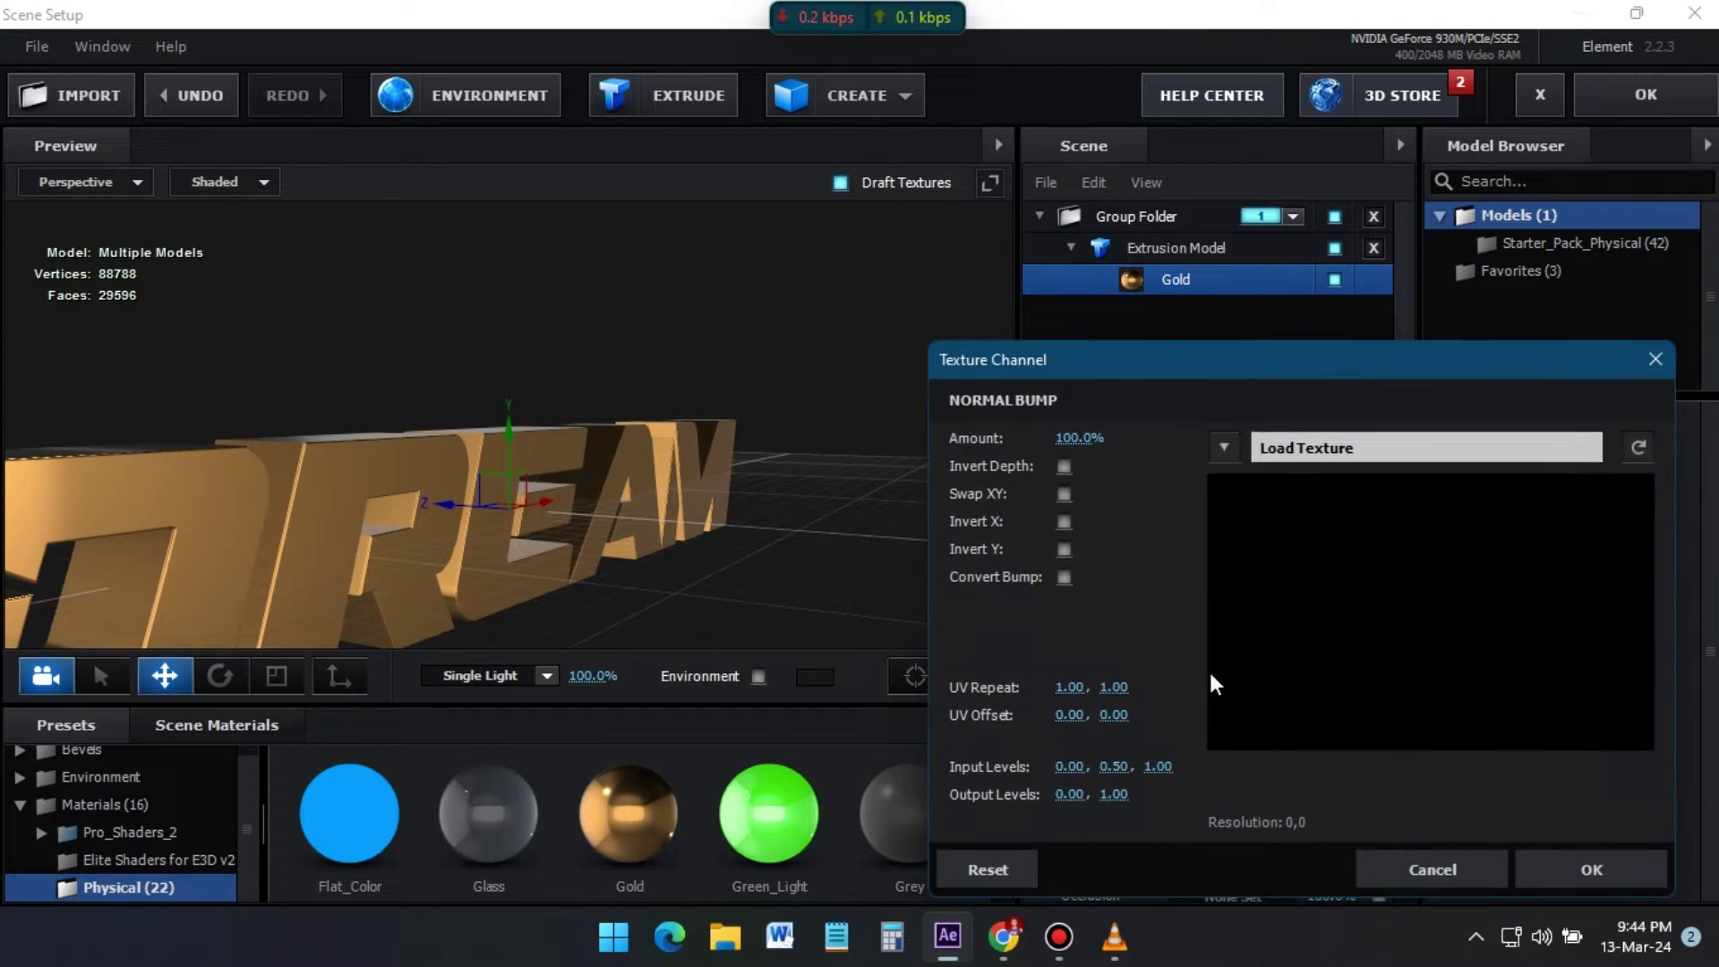
click(1269, 446)
click(1409, 491)
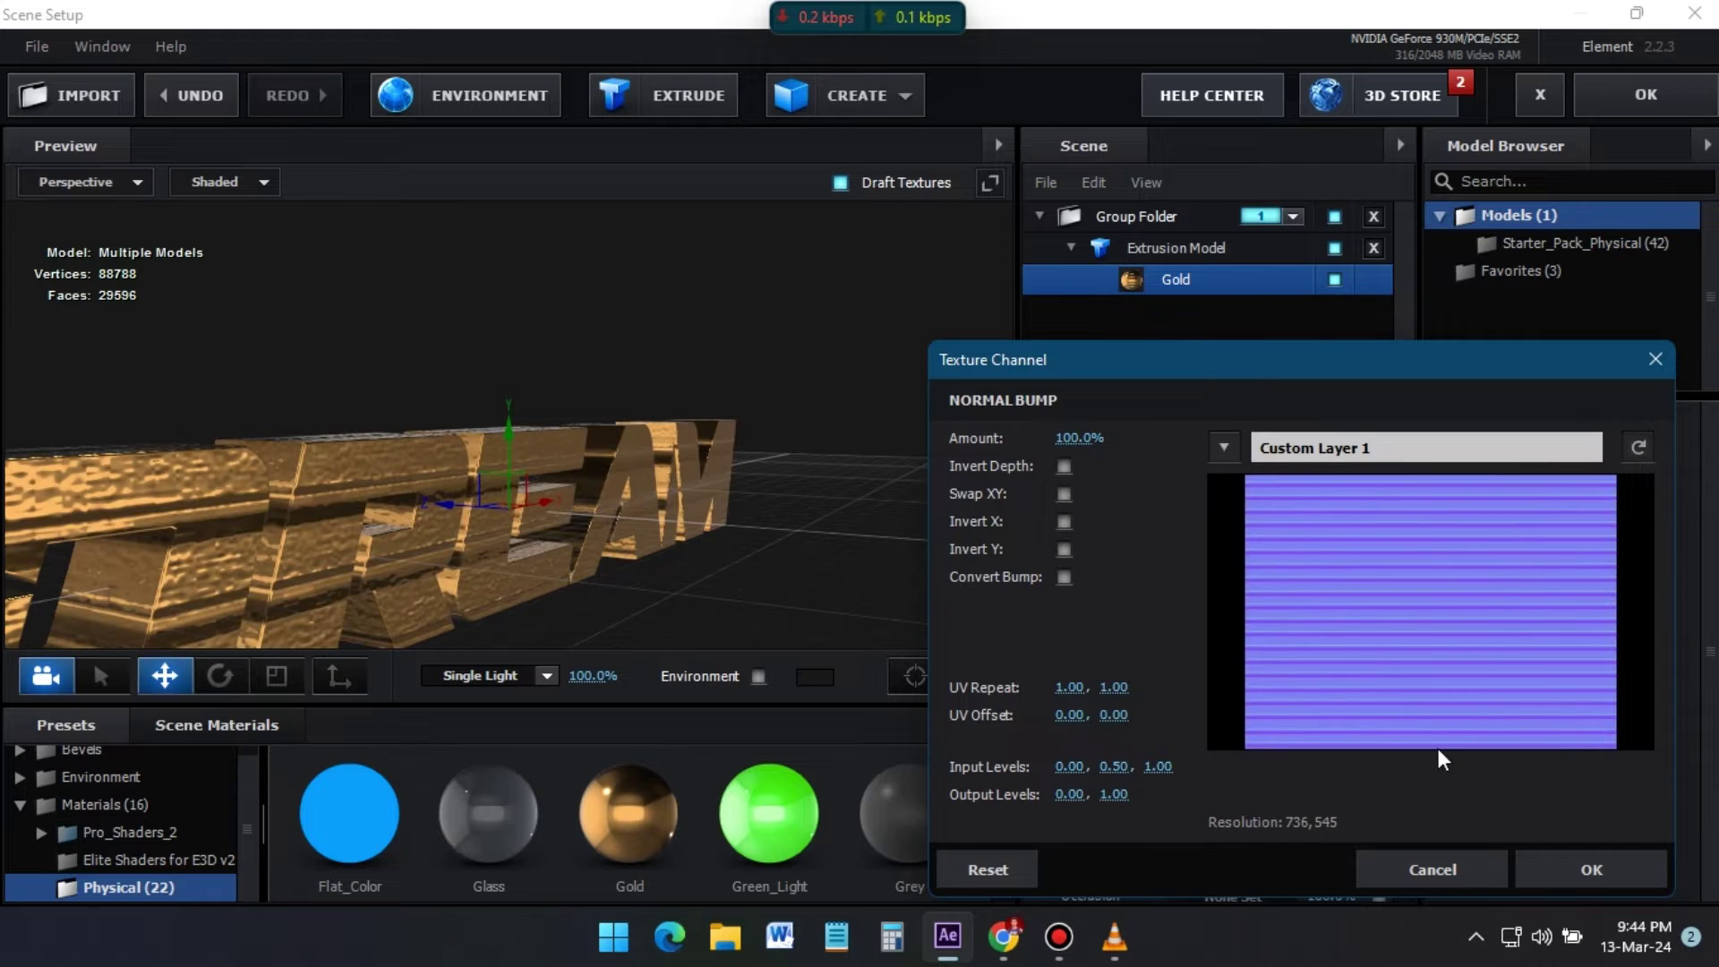
text(15)
key(Return)
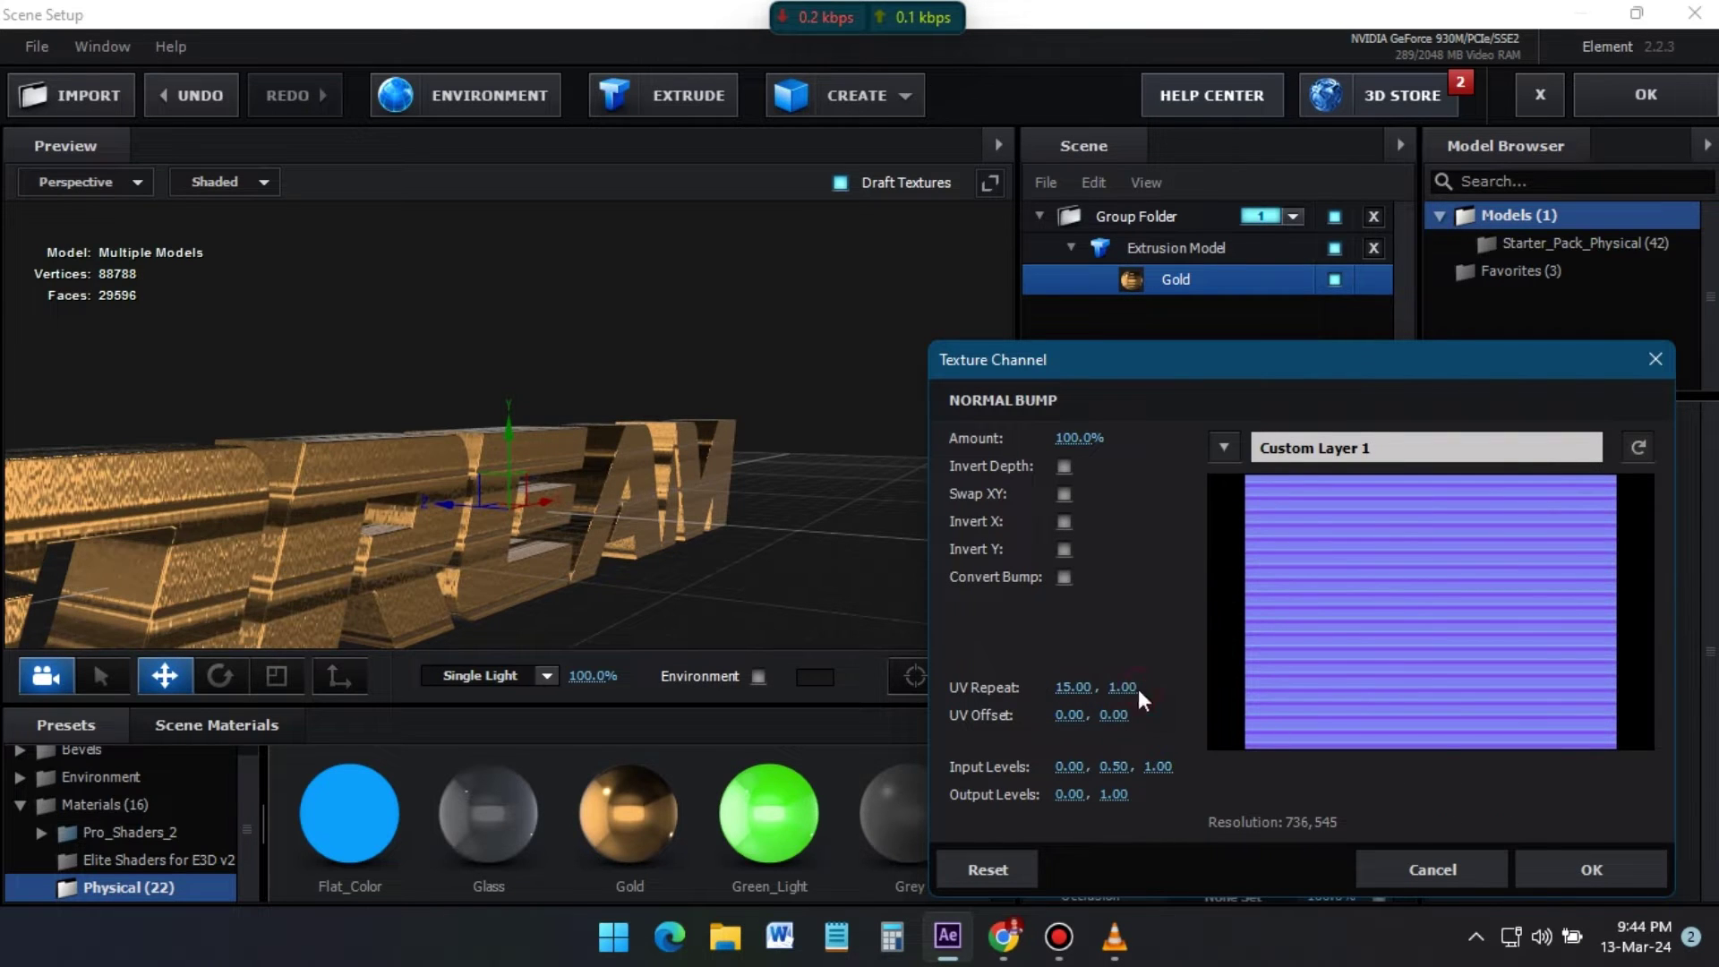
text(15)
key(Return)
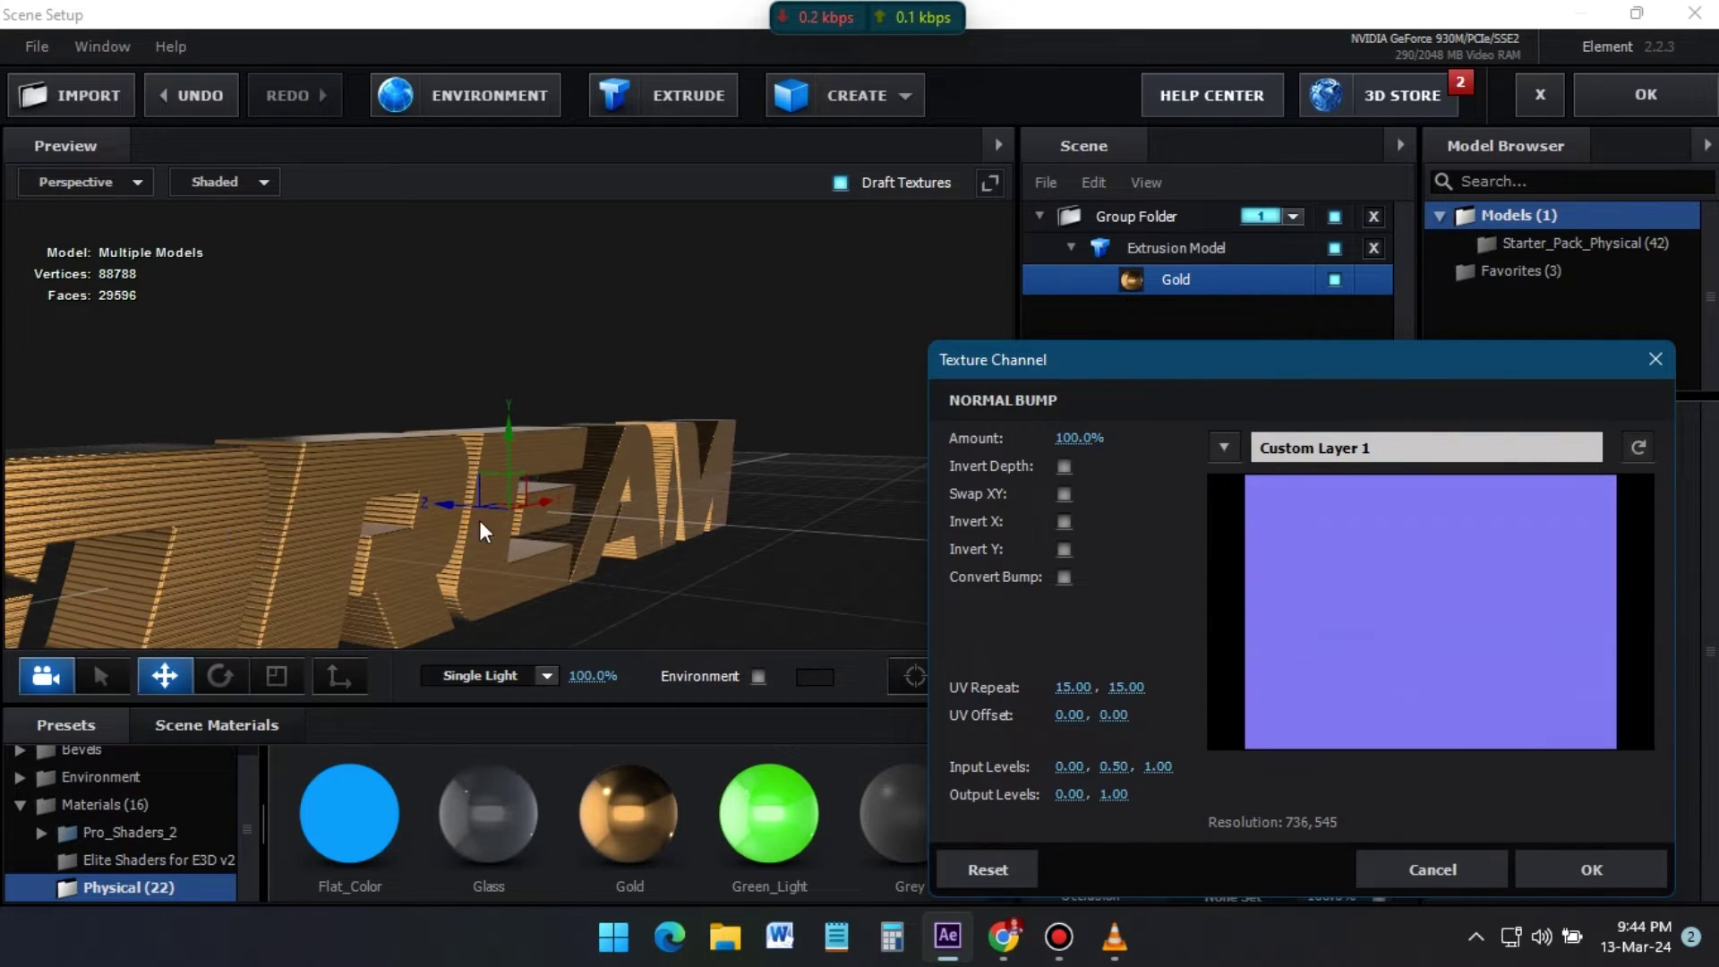
click(1560, 871)
drag(656, 435, 528, 292)
- Rename the first extrusion model to logo_Center
click(1200, 245)
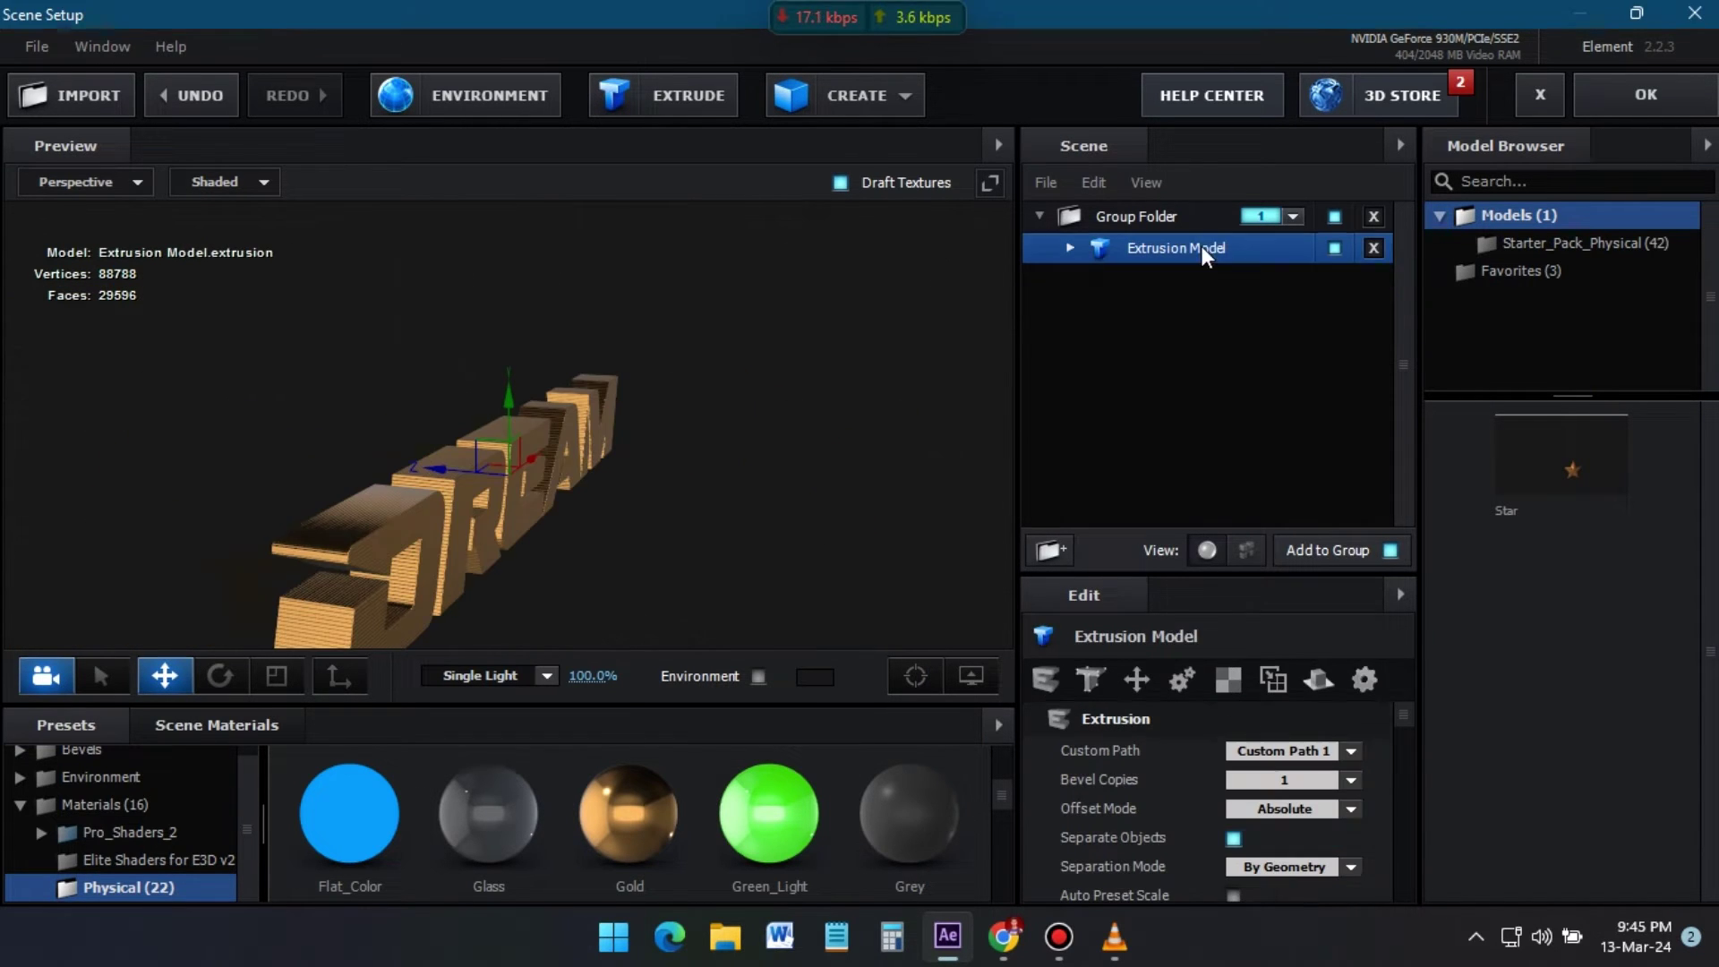
right_click(1201, 247)
click(1249, 465)
text(logo_main Center)
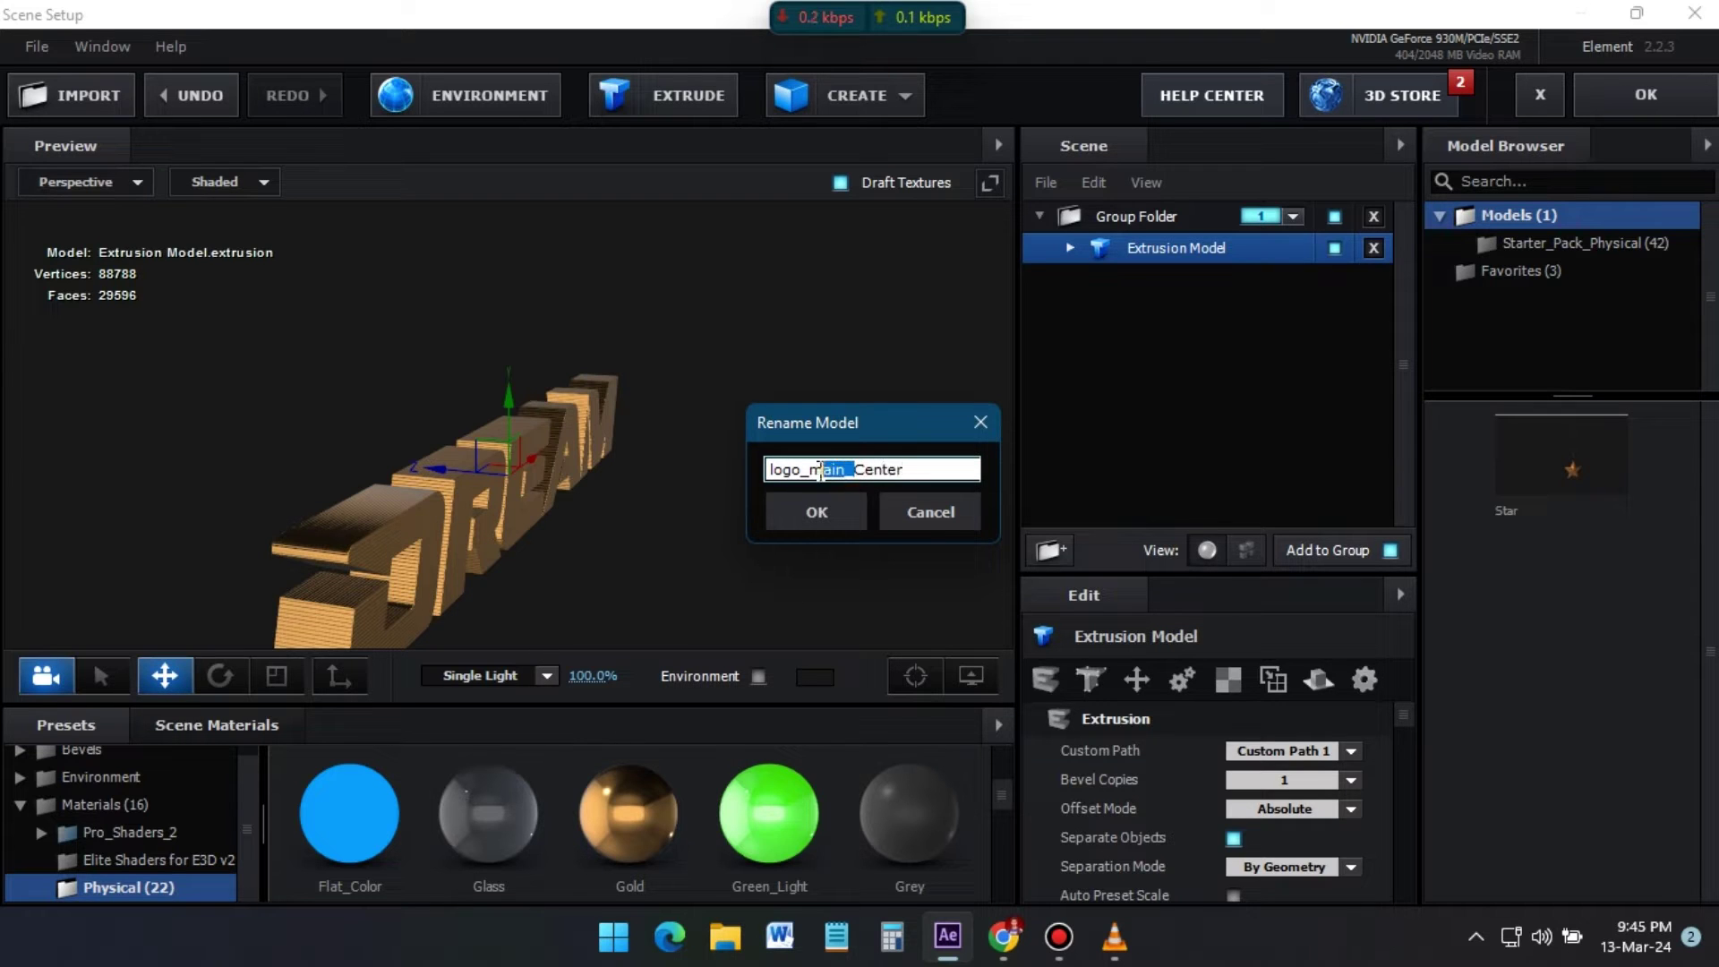
key(BackSpace)
key(Return)
- Add a second DREAM extrusion at Extreme resolution with bevel edges expanded to 0.70
click(672, 101)
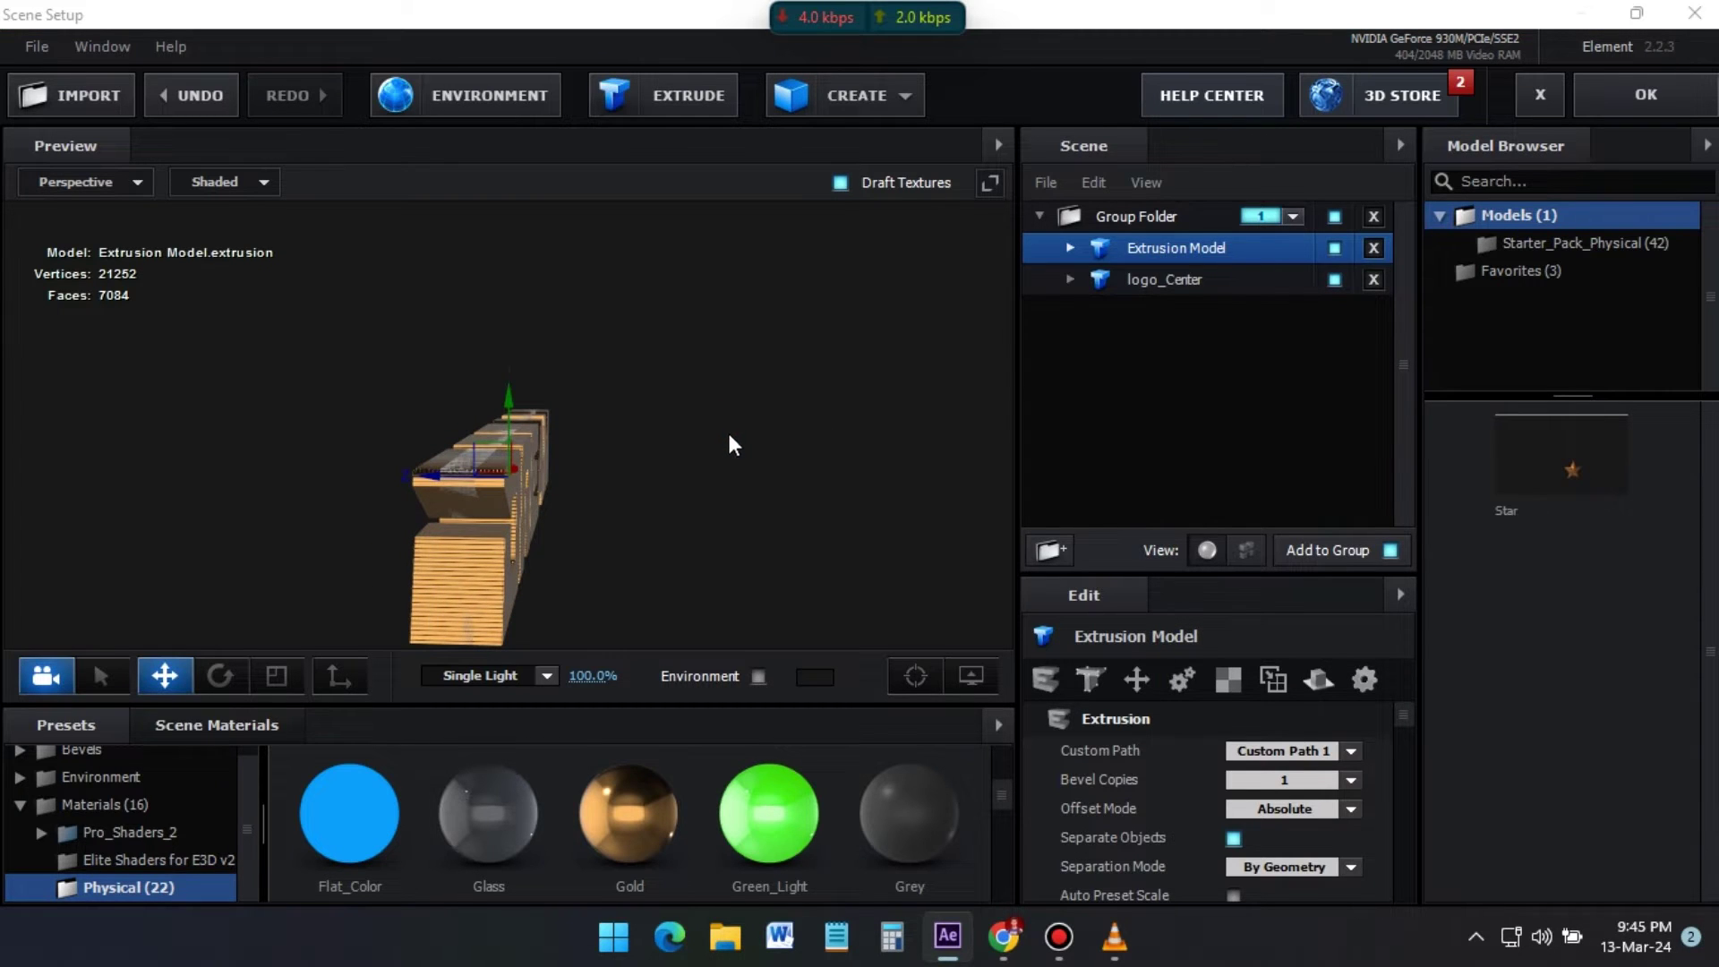
click(1323, 872)
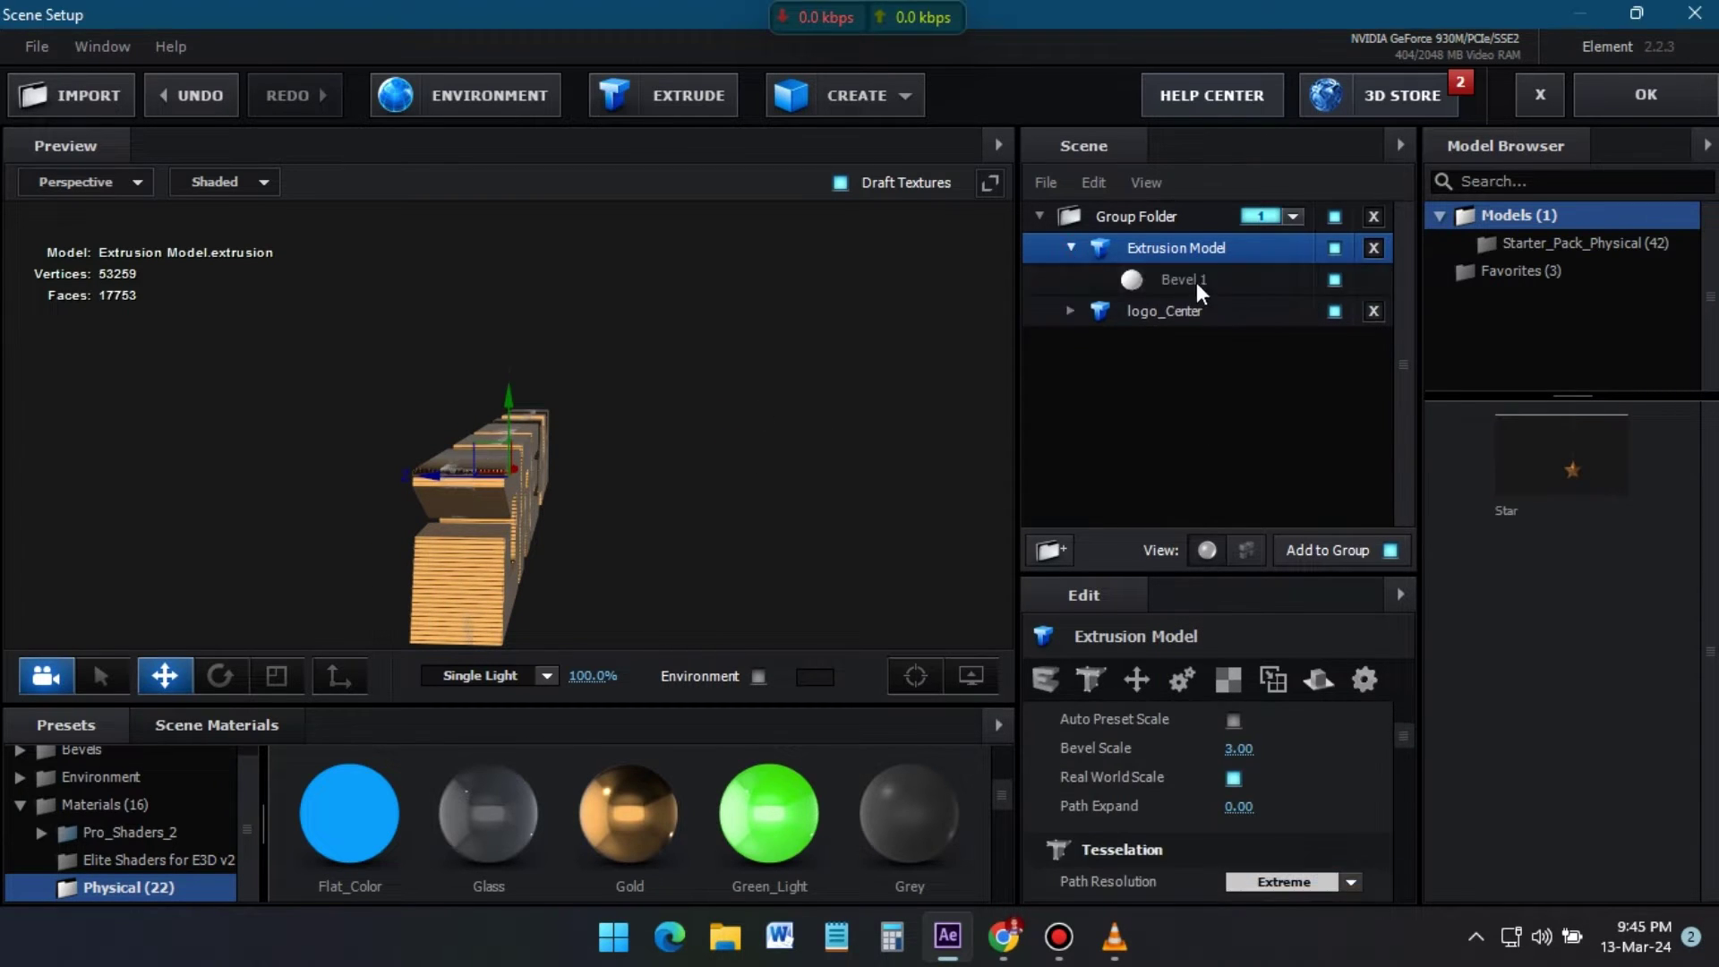
click(1197, 282)
drag(1242, 780, 1263, 779)
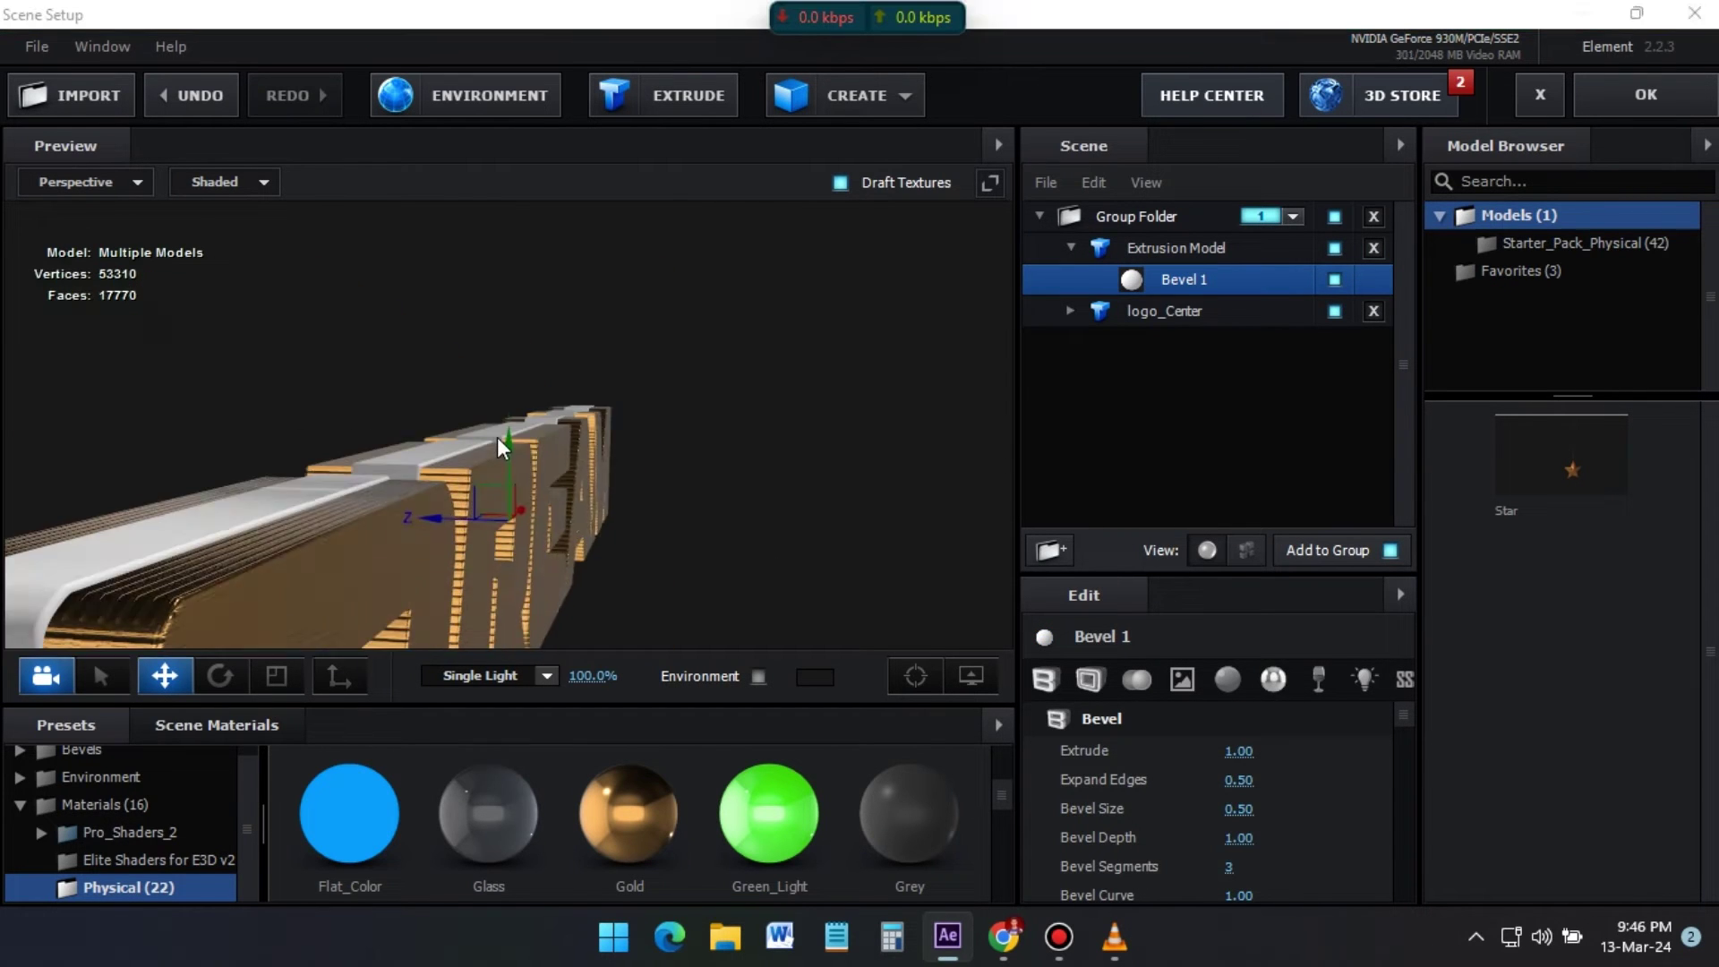
drag(503, 448, 670, 398)
scroll(1236, 786, down, 3)
scroll(1235, 786, up, 3)
drag(1262, 746, 1274, 753)
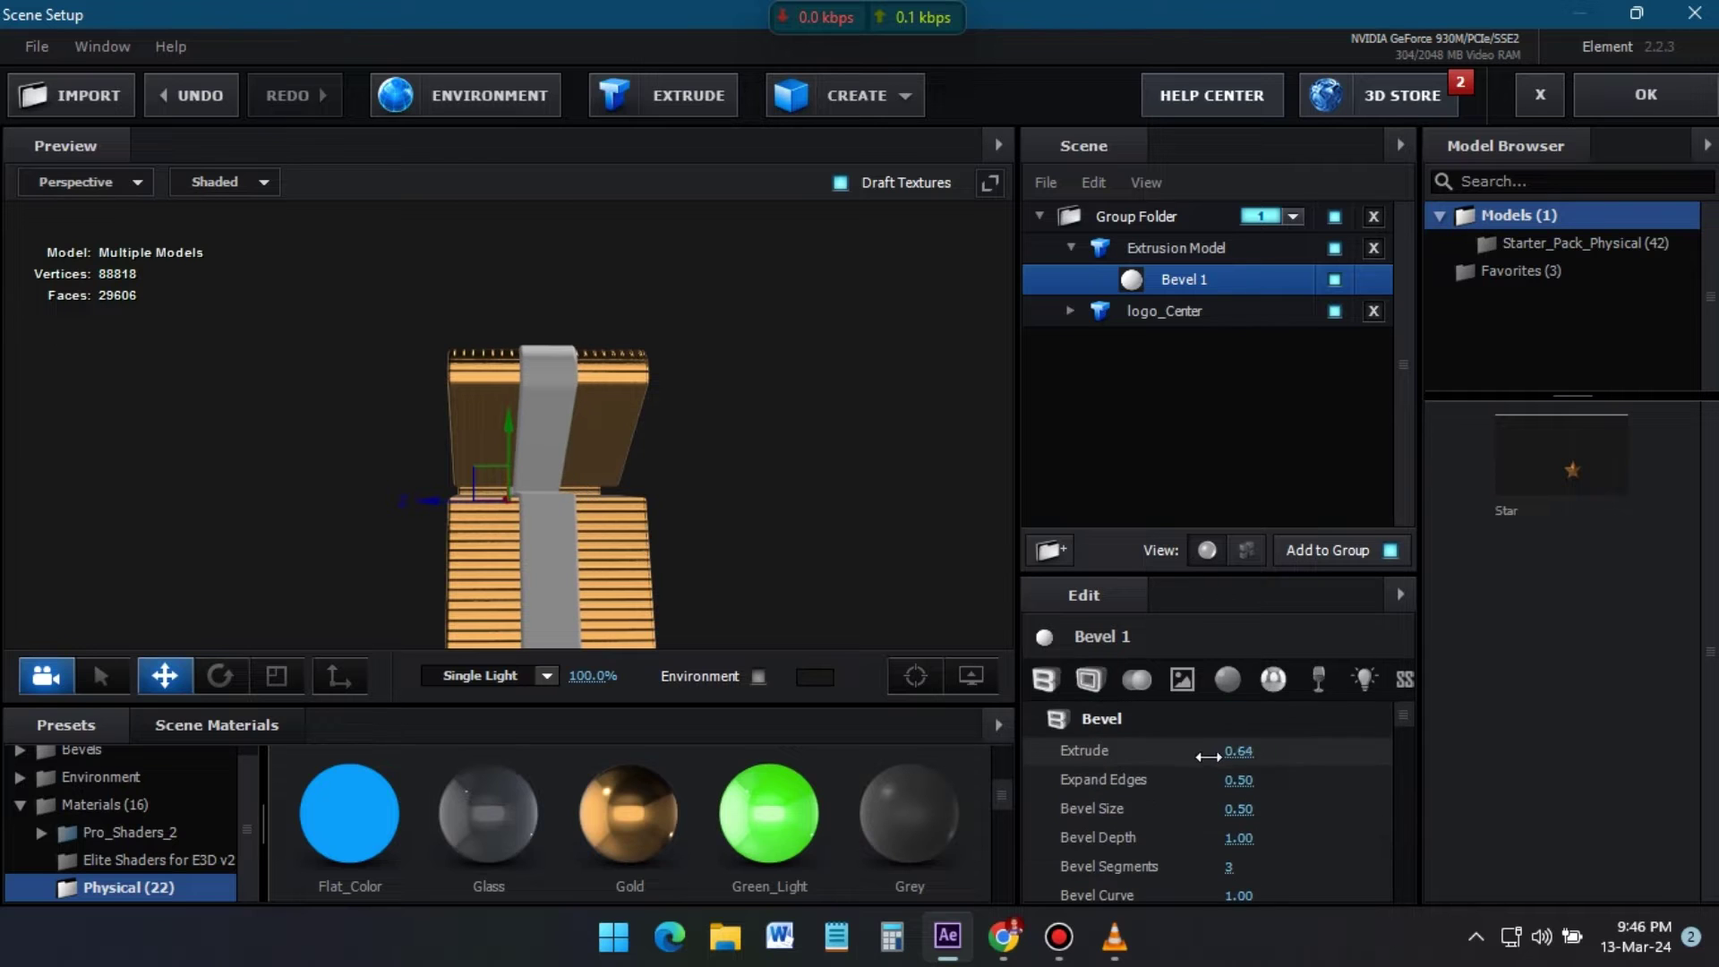
click(1273, 754)
- Apply Gold to the new model's bevel and deepen its bevel depth to 3.00
click(460, 512)
mouse_move(459, 511)
mouse_down()
mouse_move(414, 502)
mouse_move(579, 495)
mouse_move(543, 523)
mouse_move(644, 498)
mouse_up()
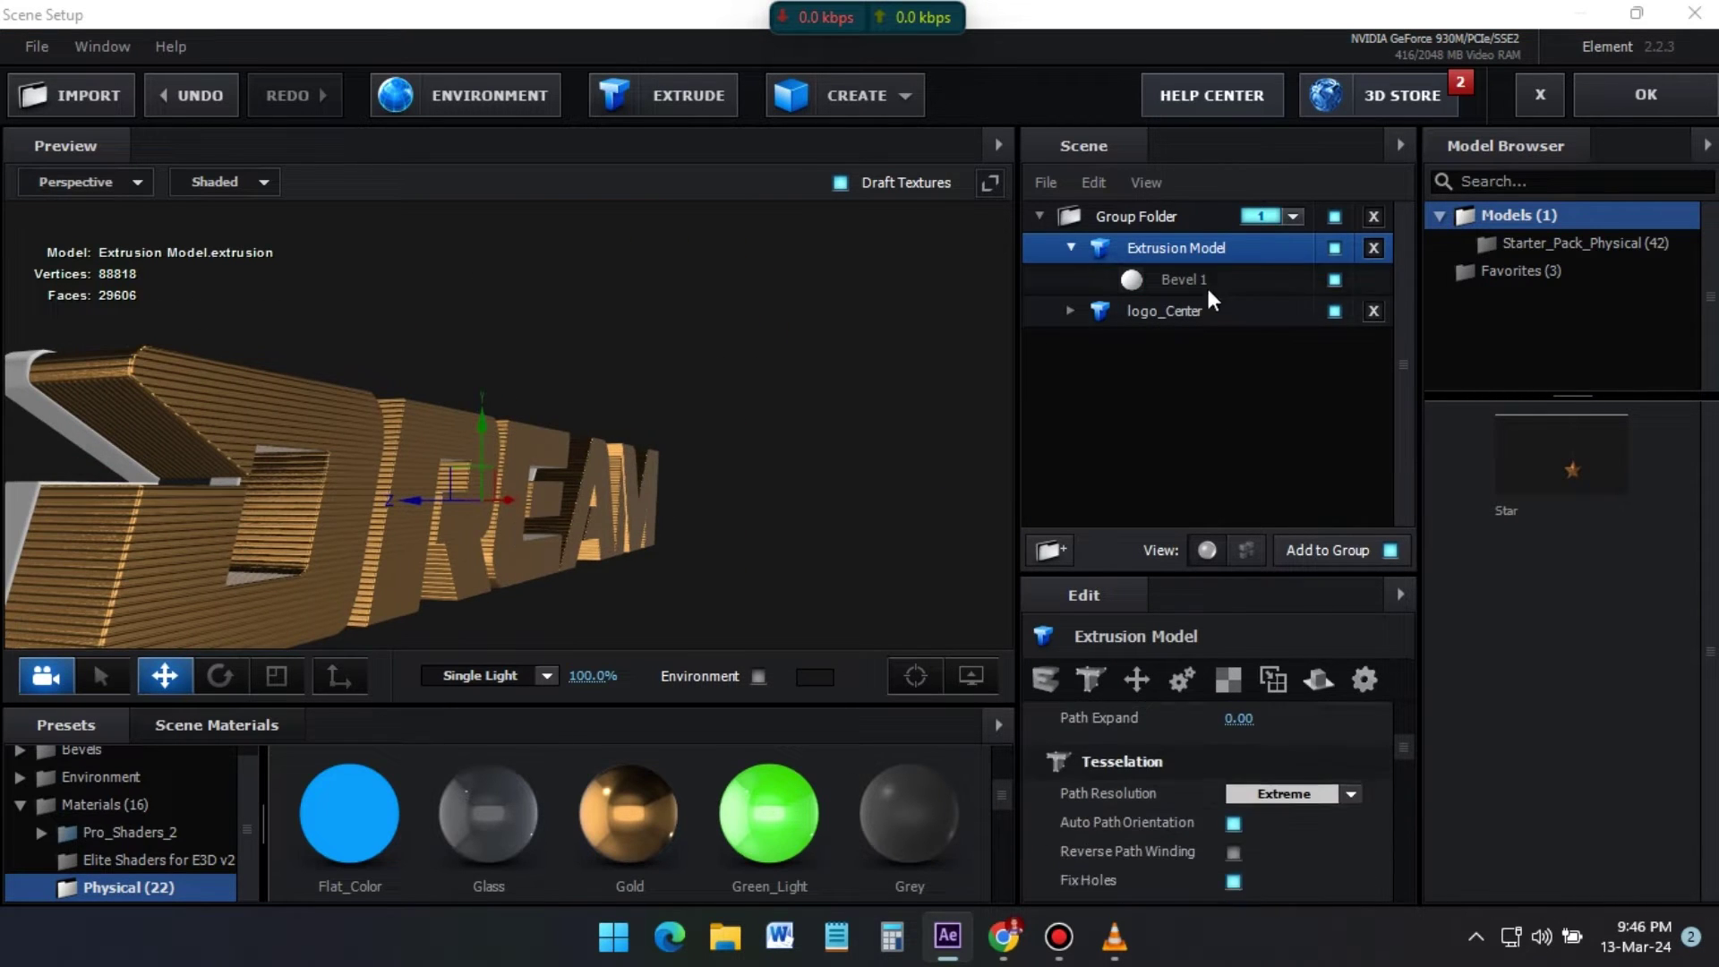
click(1182, 280)
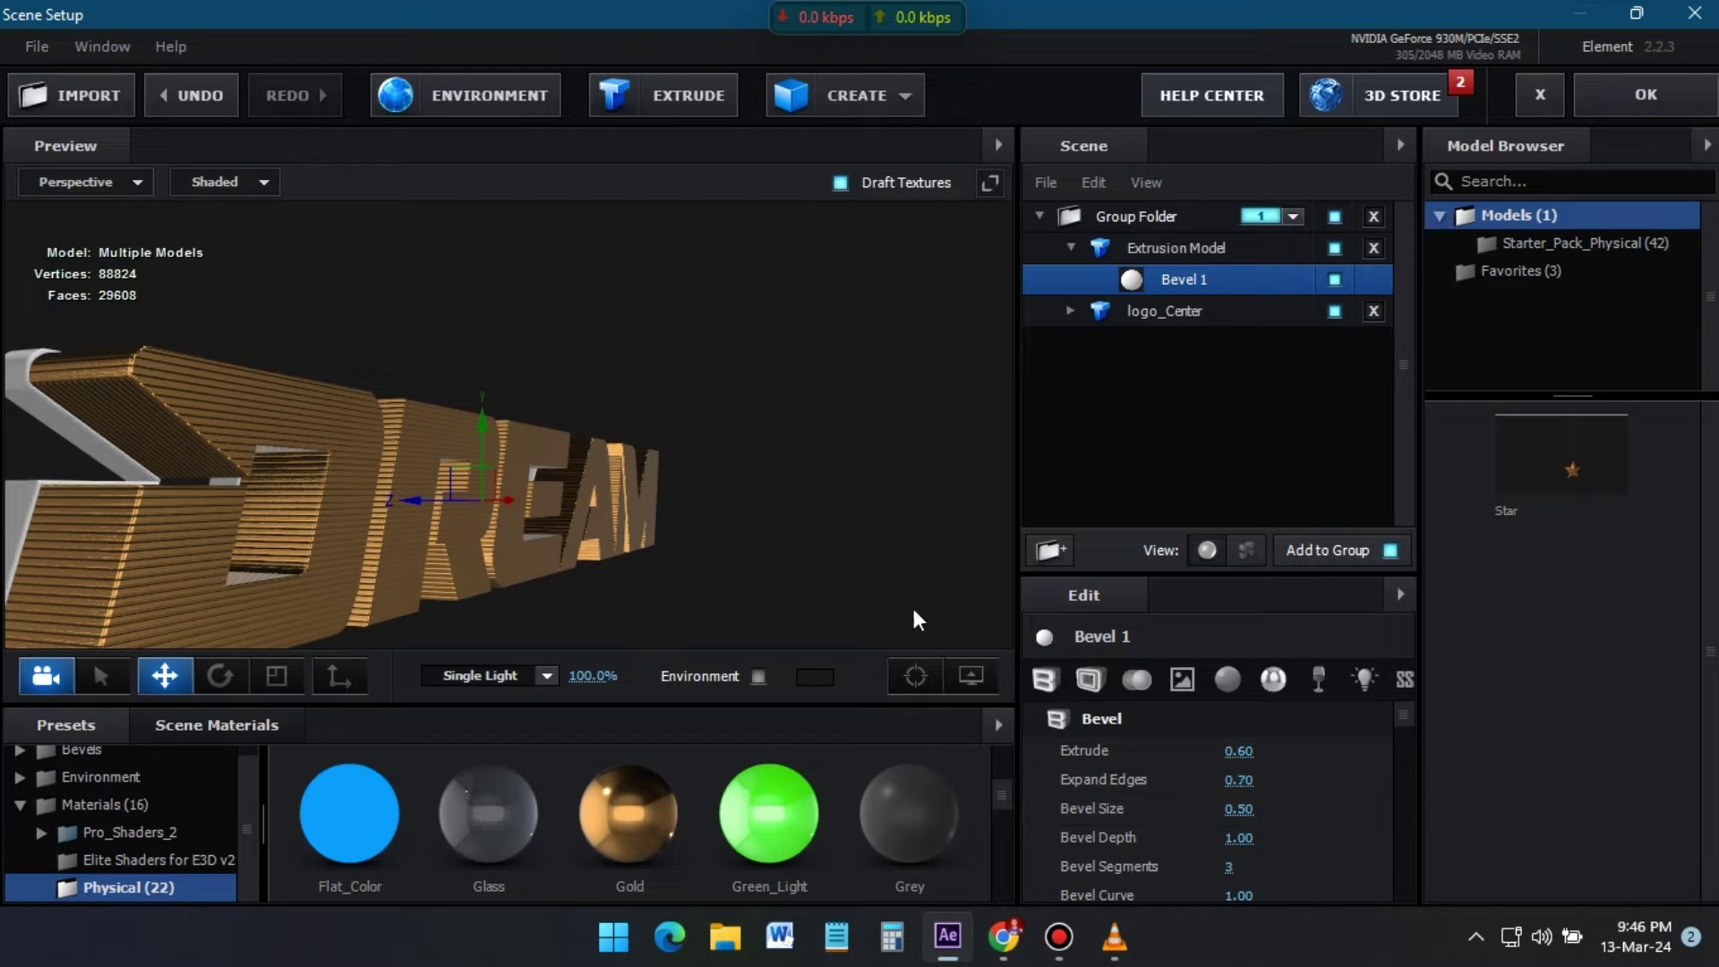
click(630, 812)
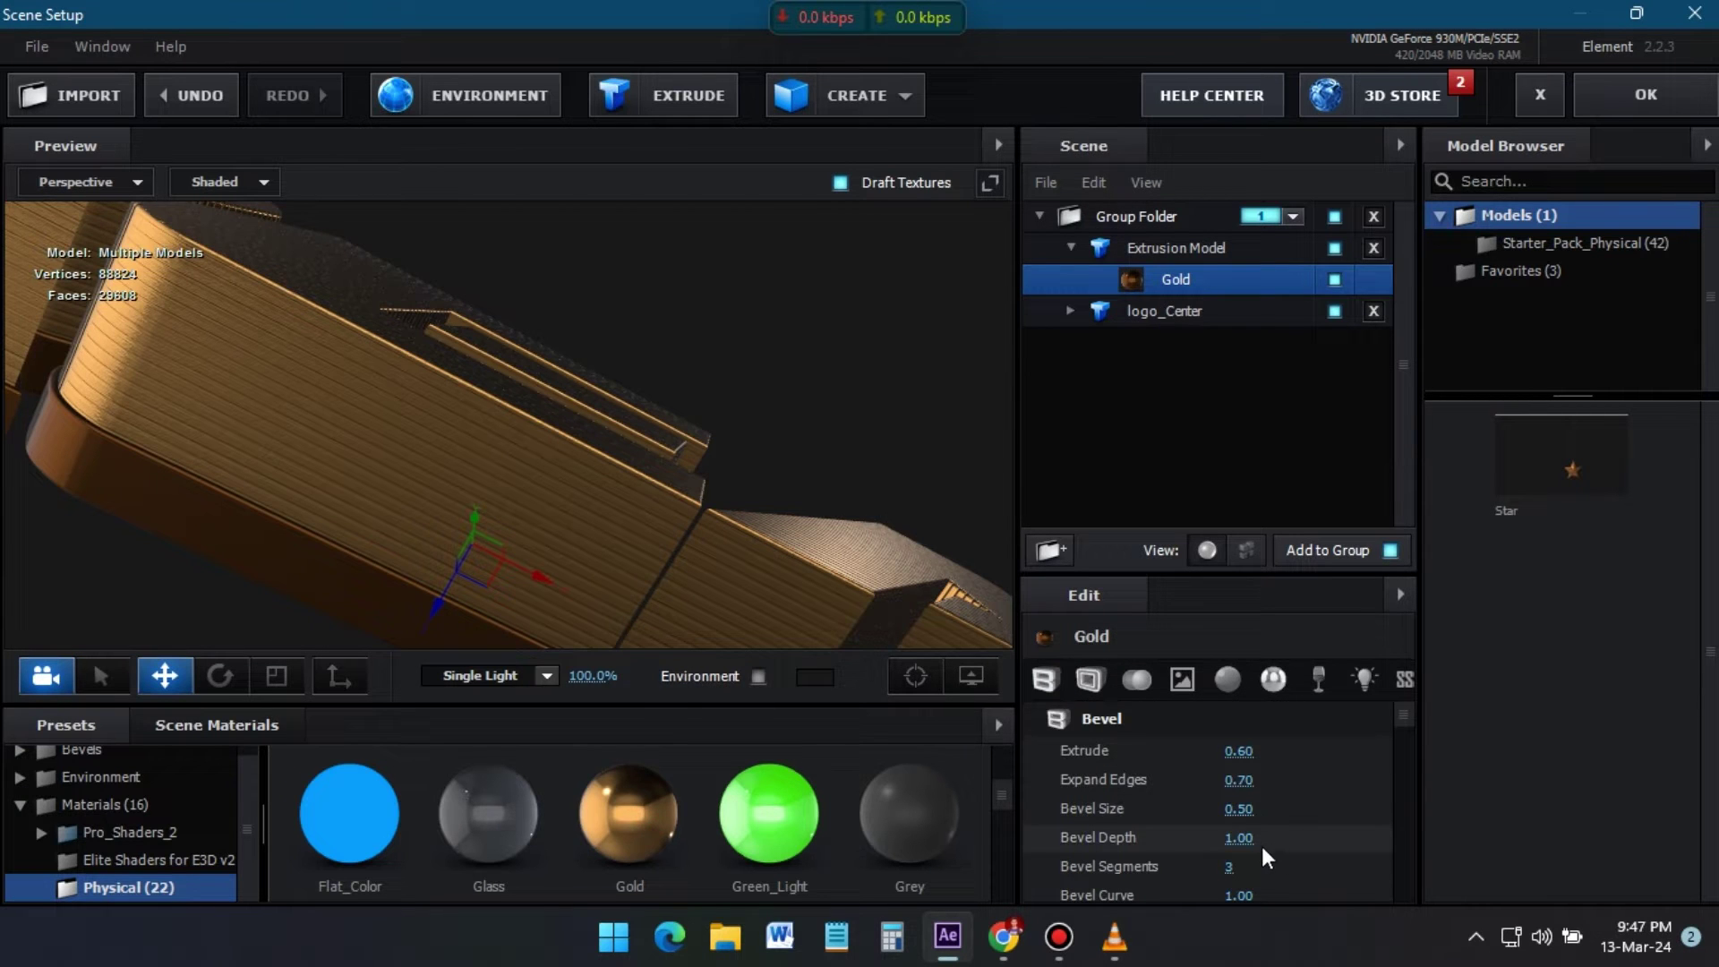
scroll(1260, 847, down, 3)
text(5)
key(Return)
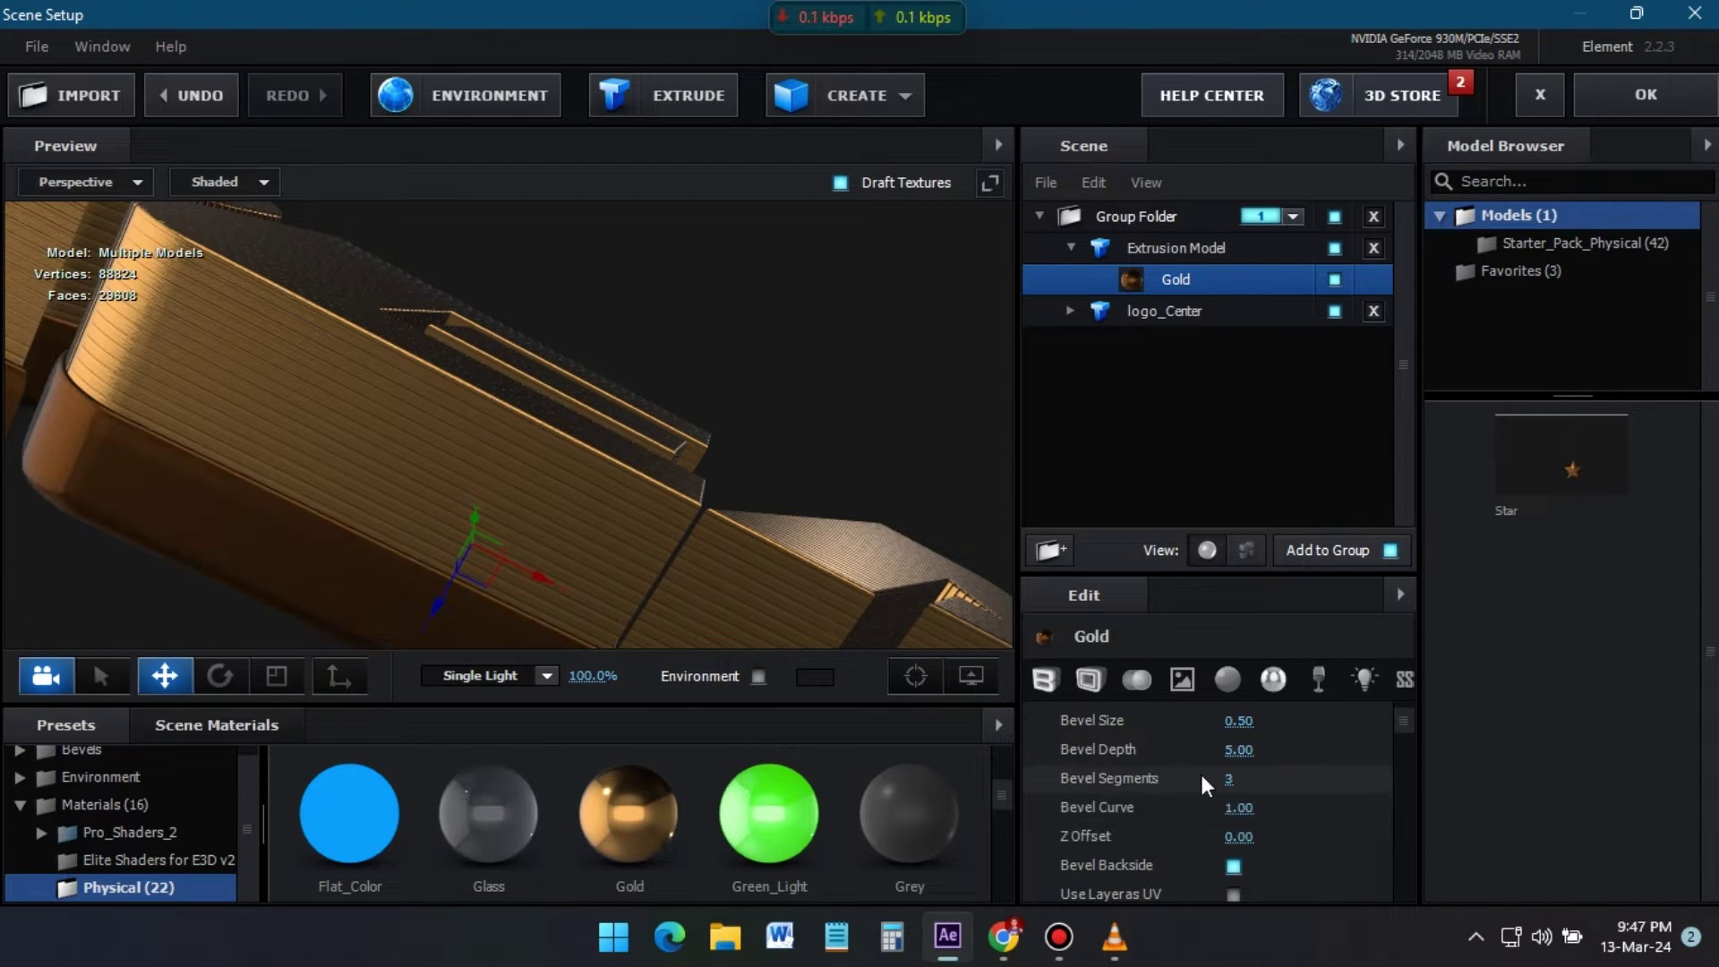
click(1272, 754)
text(1)
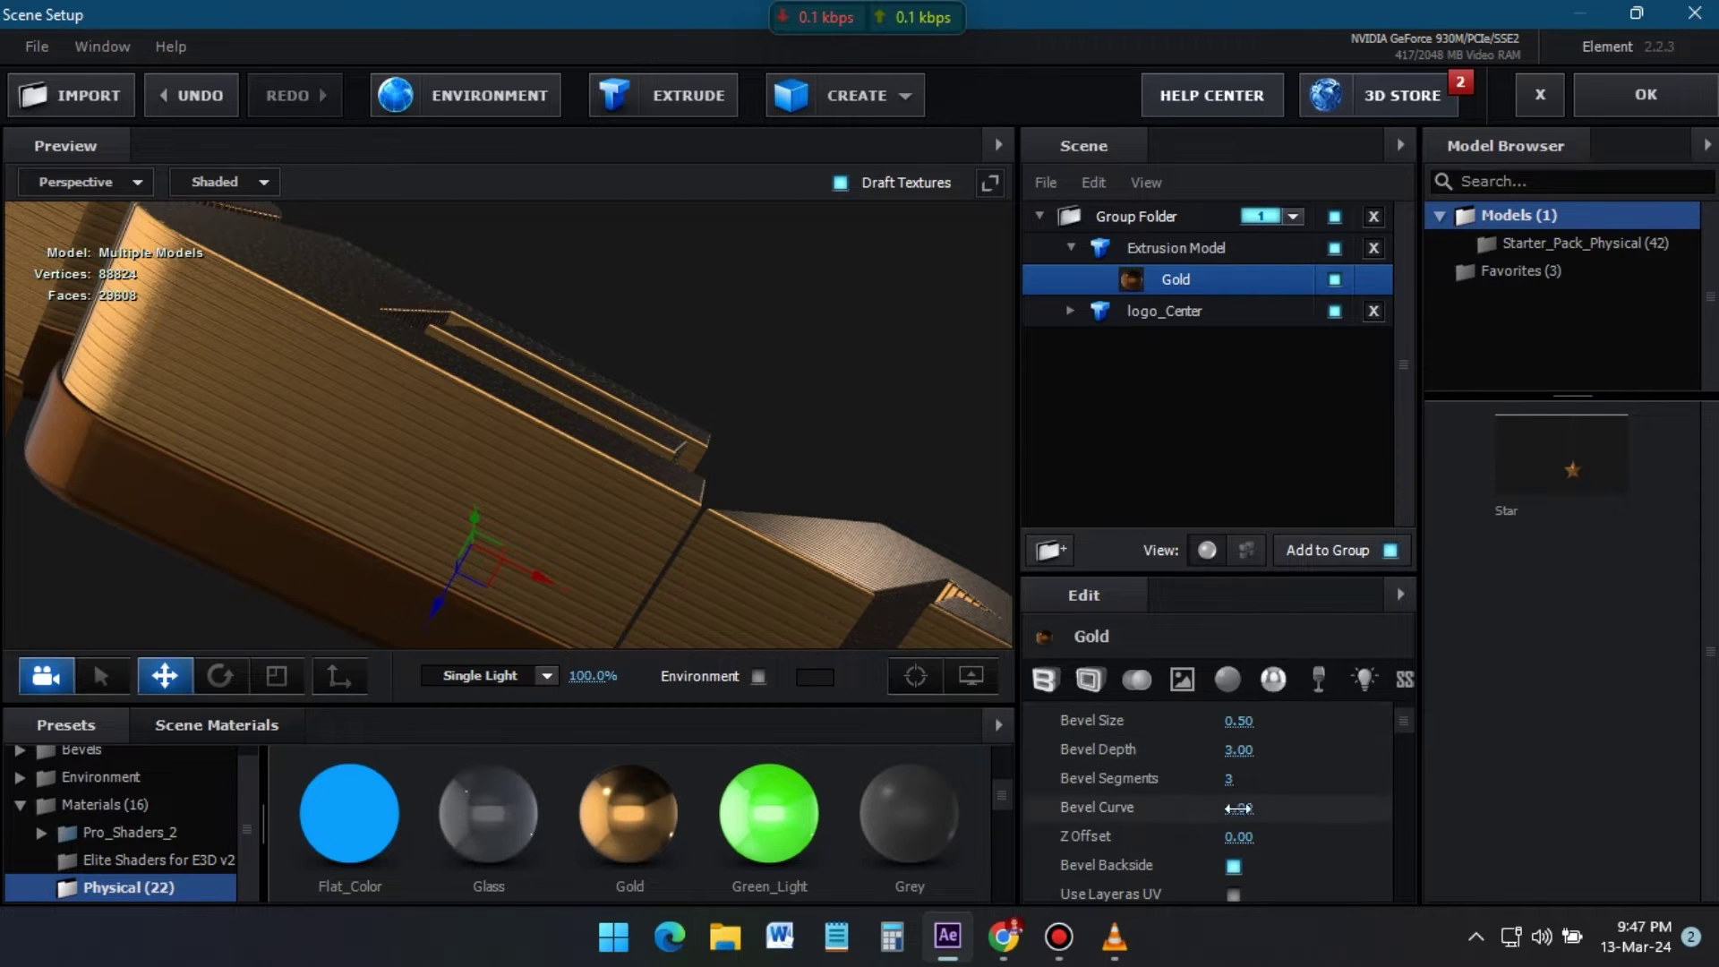
- Load the ornate Custom Layer 3 pattern as normal bump, tiled 15 both ways
key(Return)
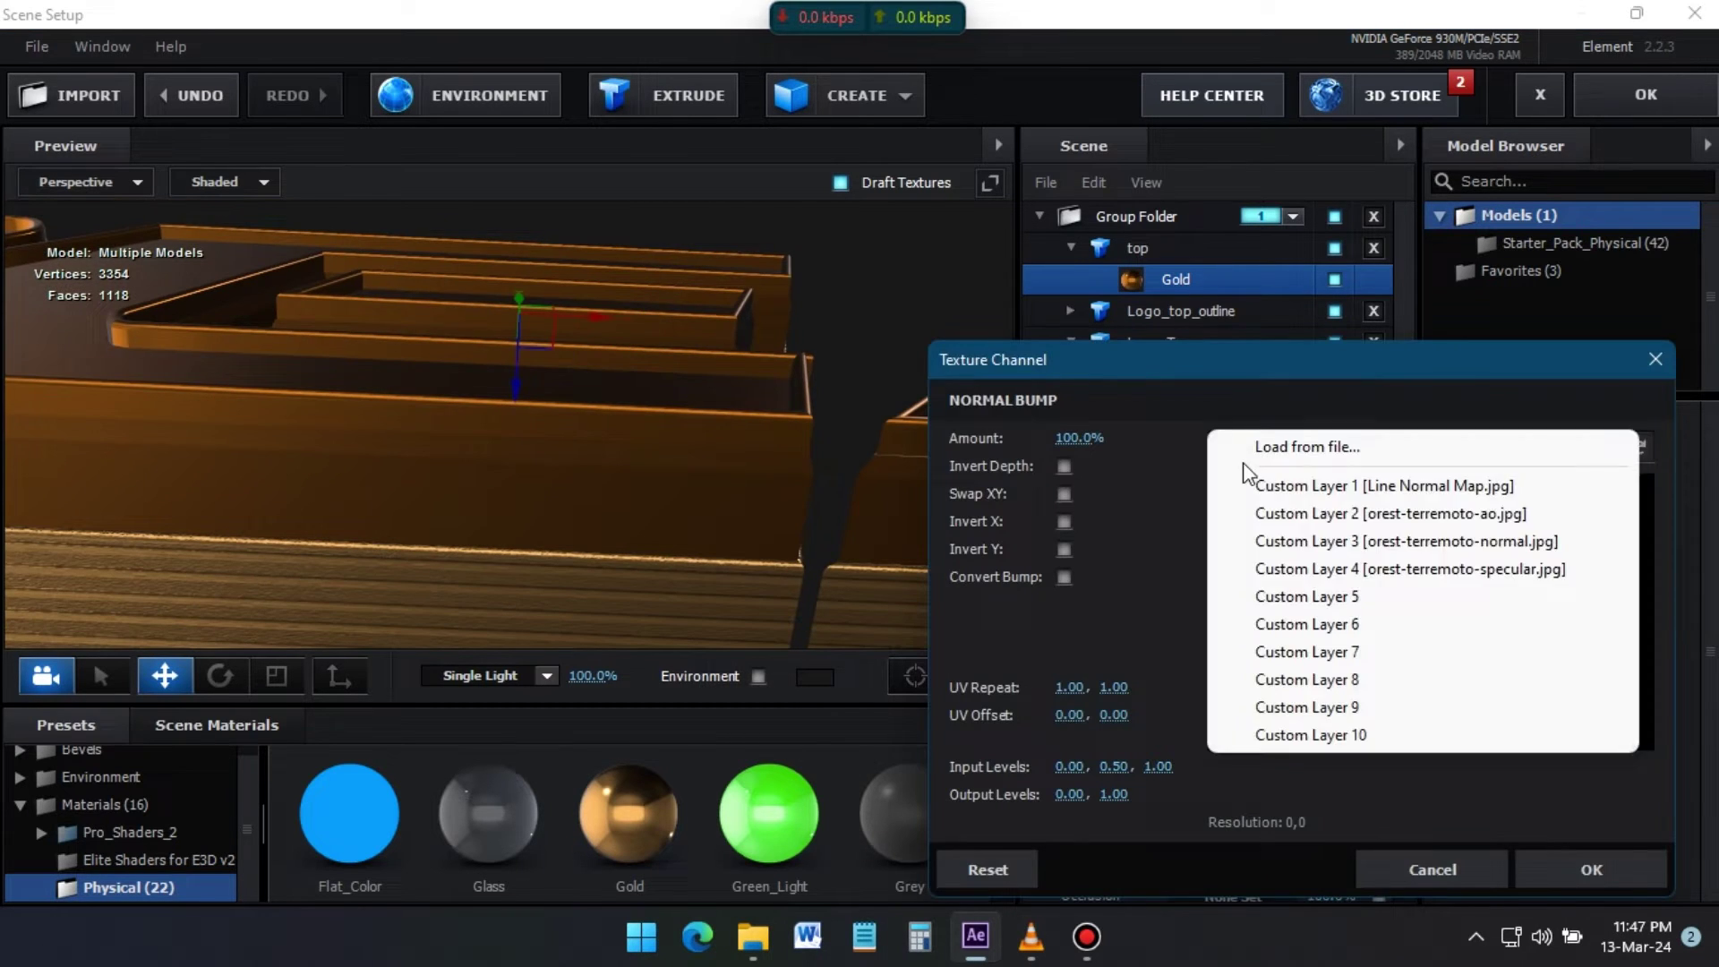
click(1324, 560)
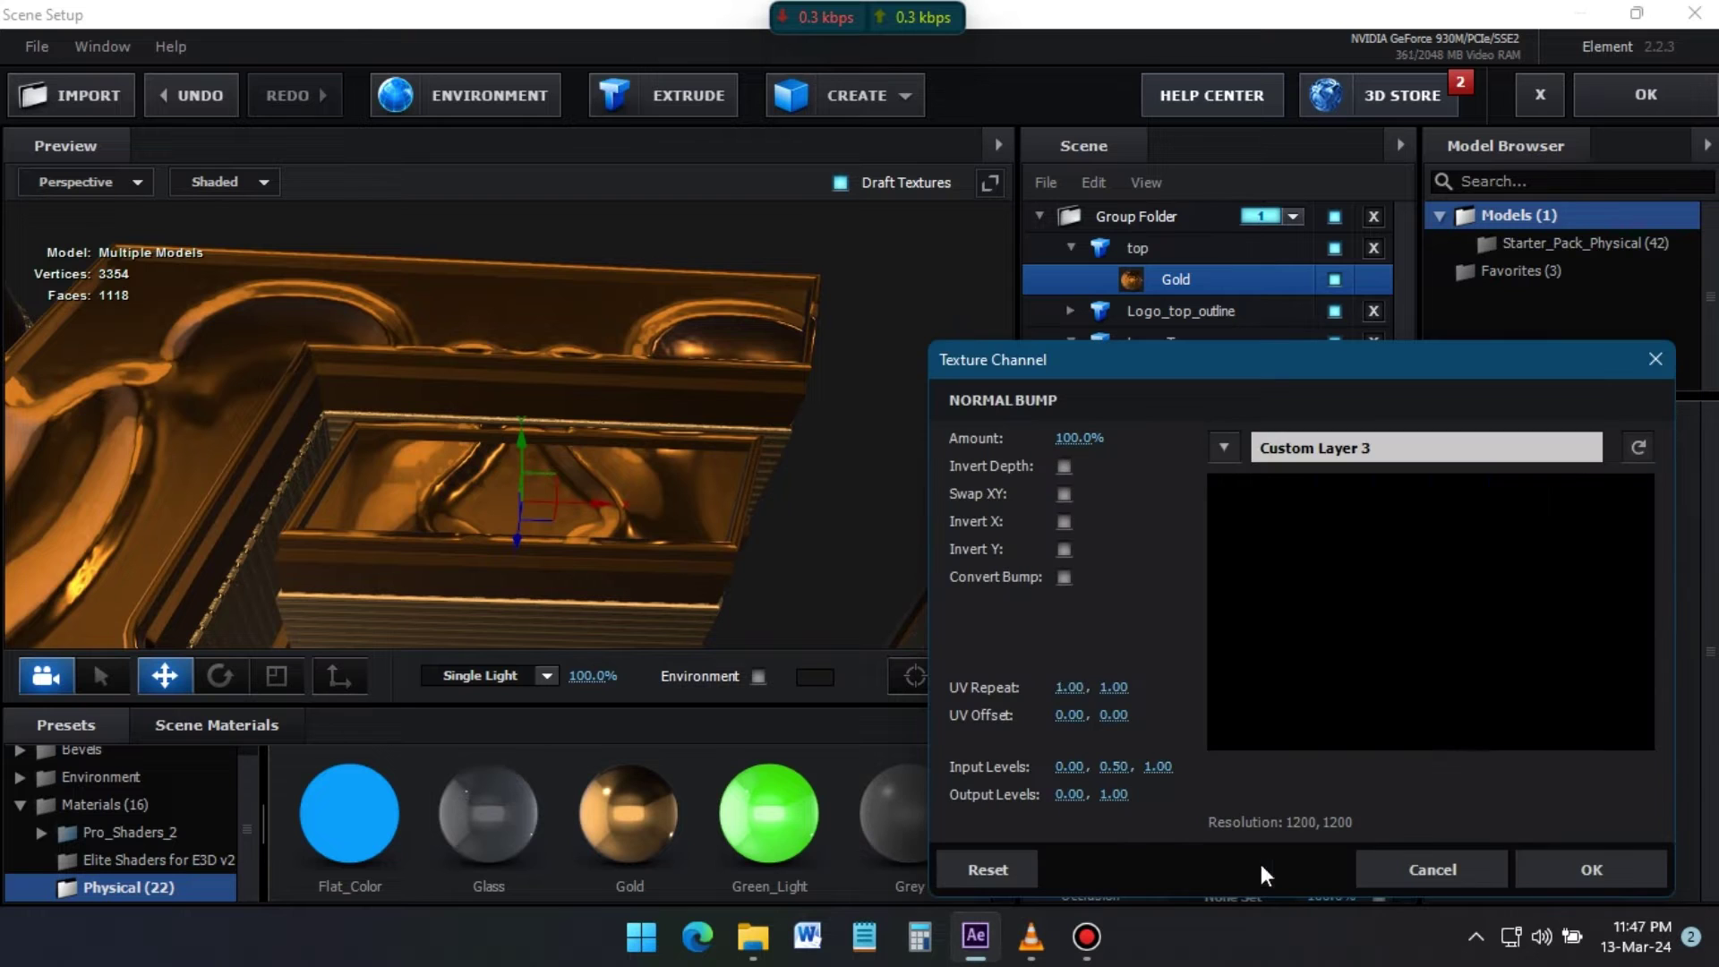
click(1126, 685)
text(15)
key(Return)
click(1431, 862)
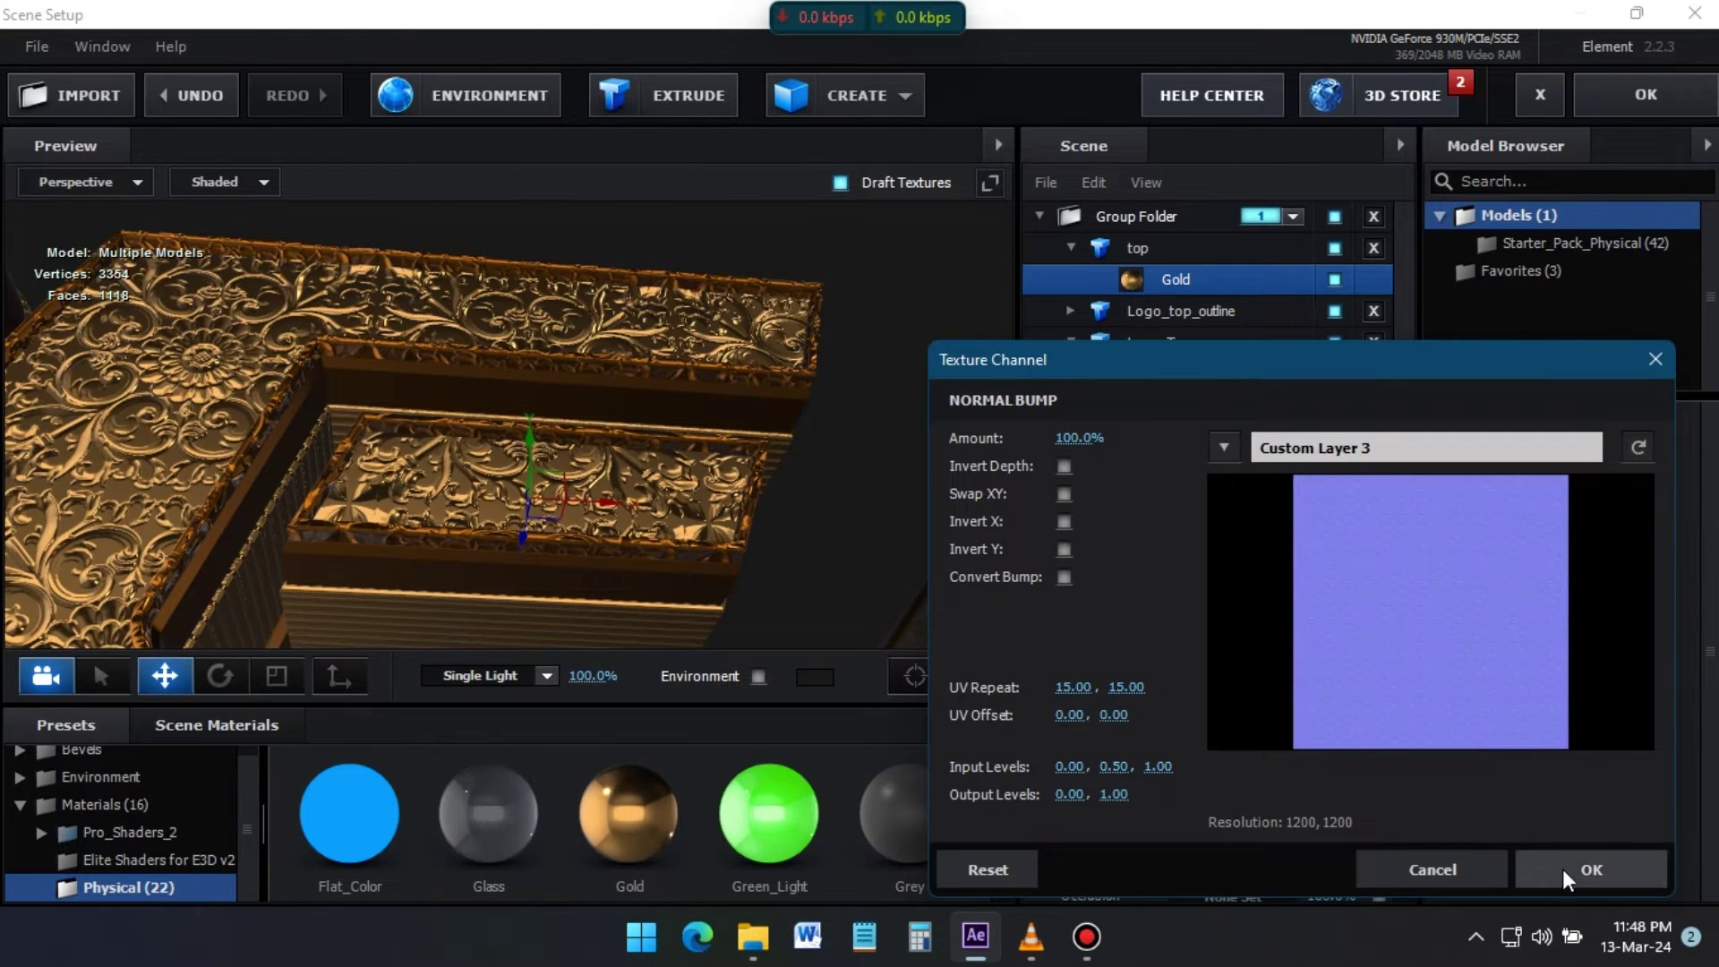
click(1562, 869)
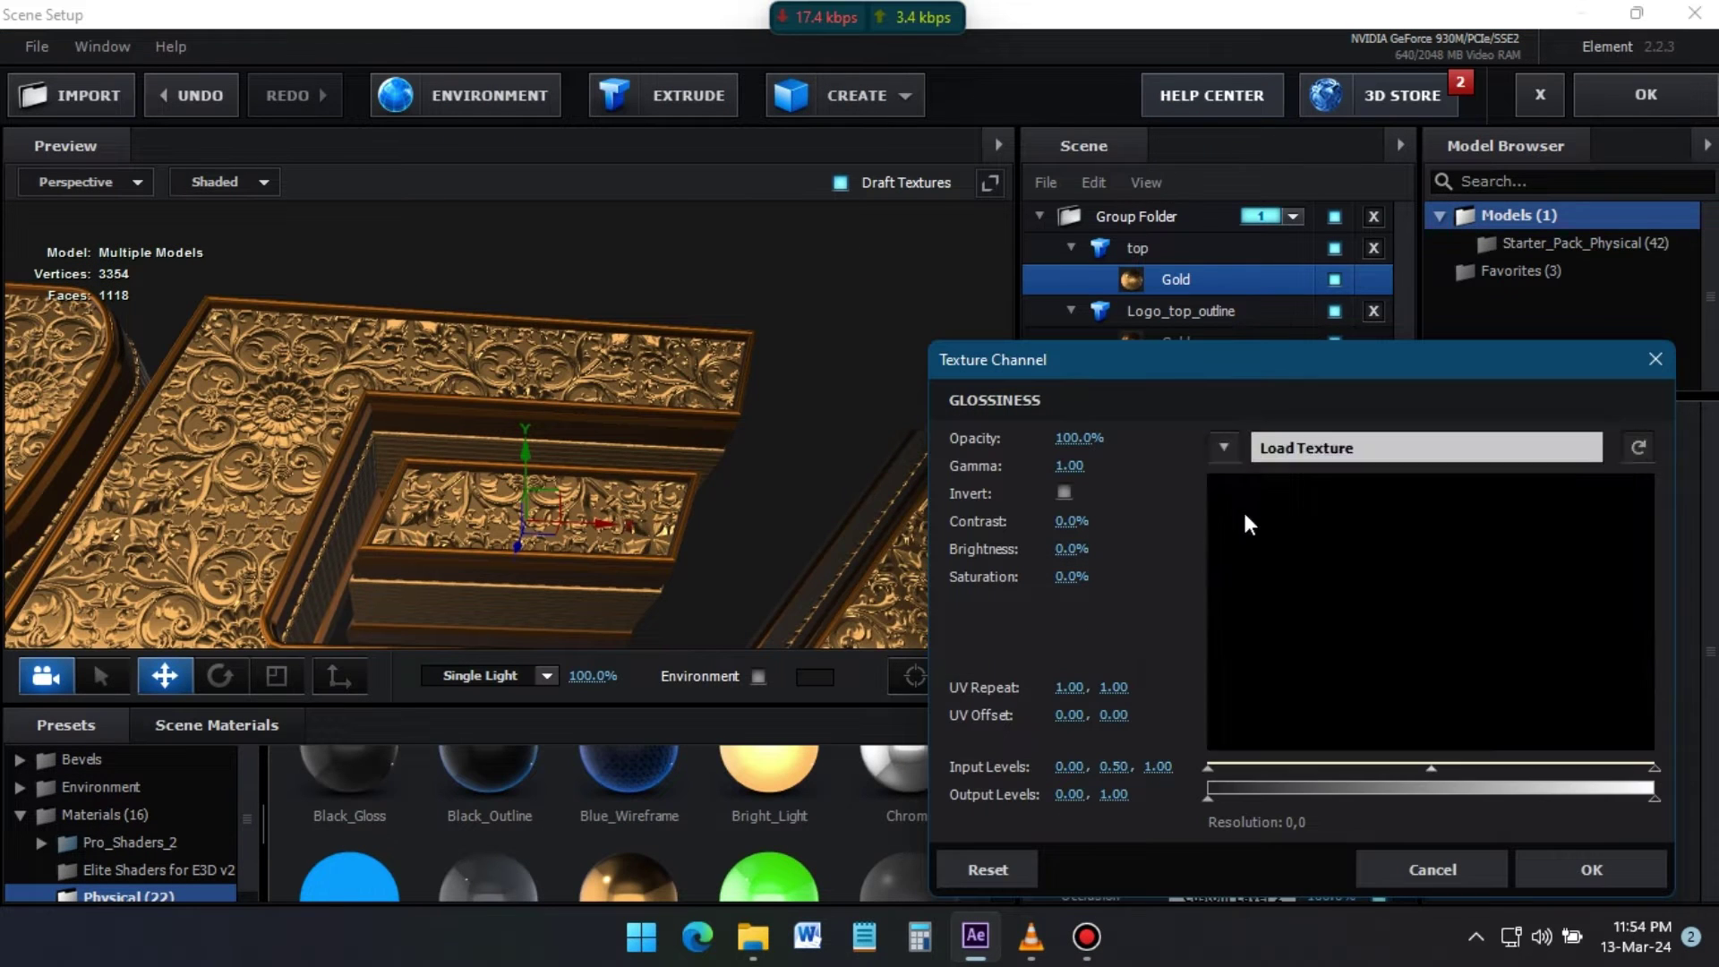
- Use Custom Layer 4 as the glossiness map and raise bump amount to 115%
click(1225, 448)
click(1383, 568)
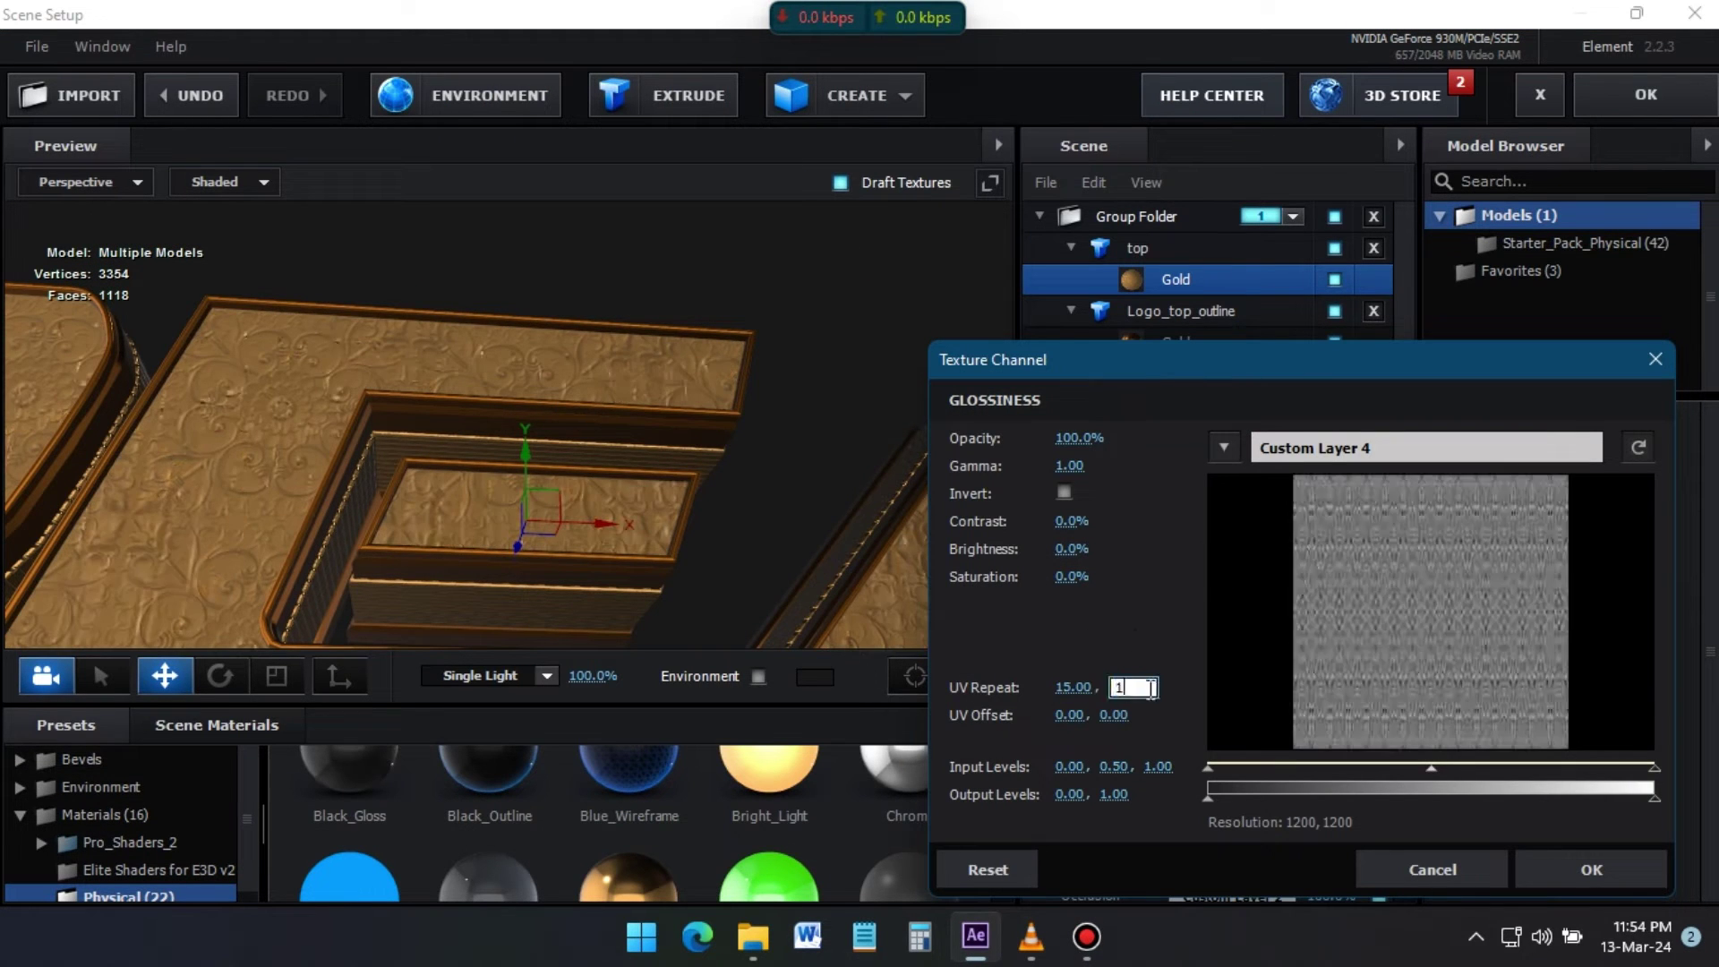
click(1578, 870)
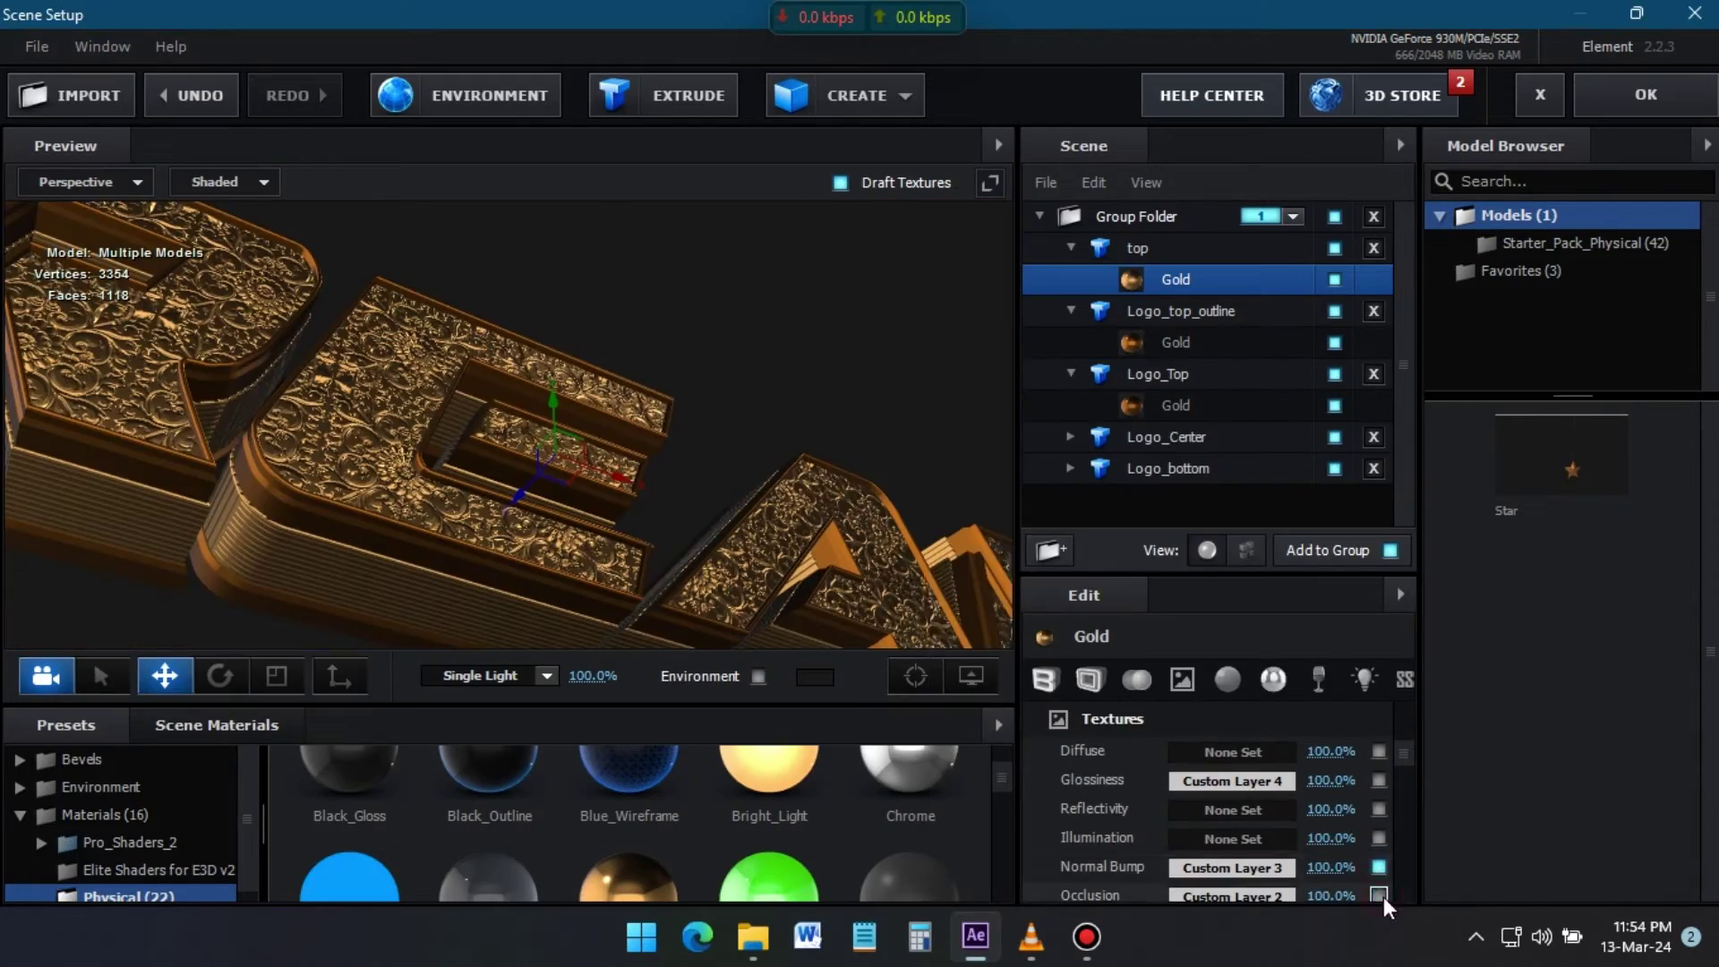
text(109)
key(Return)
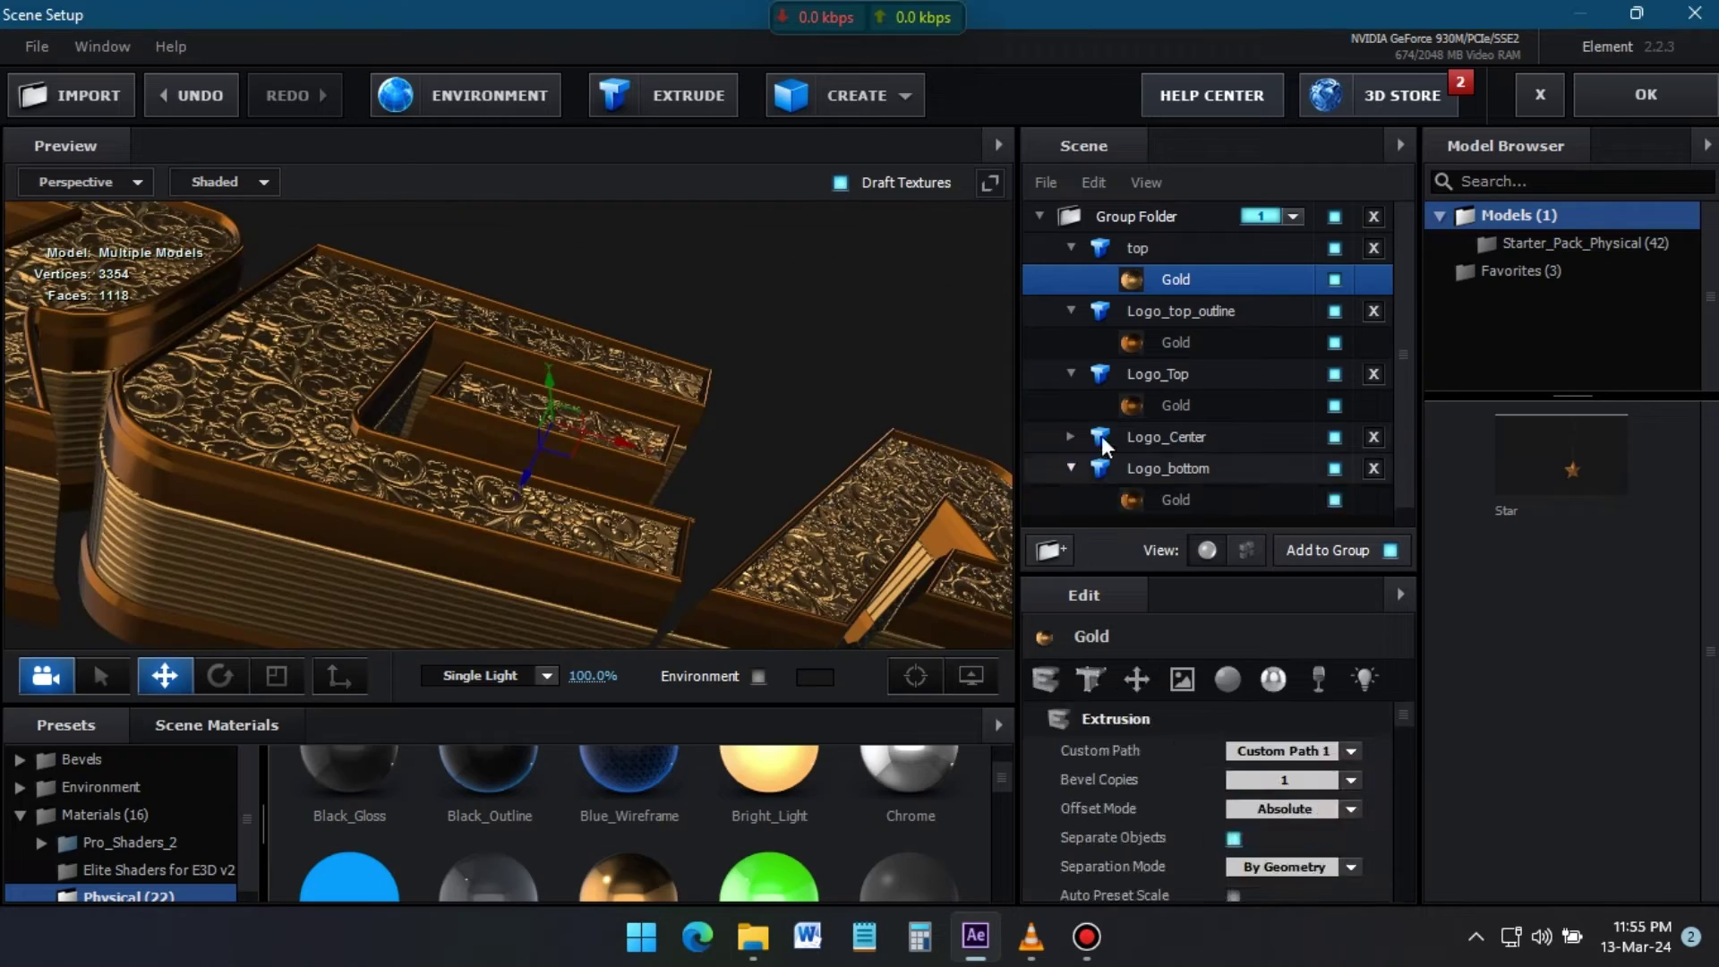
key(Escape)
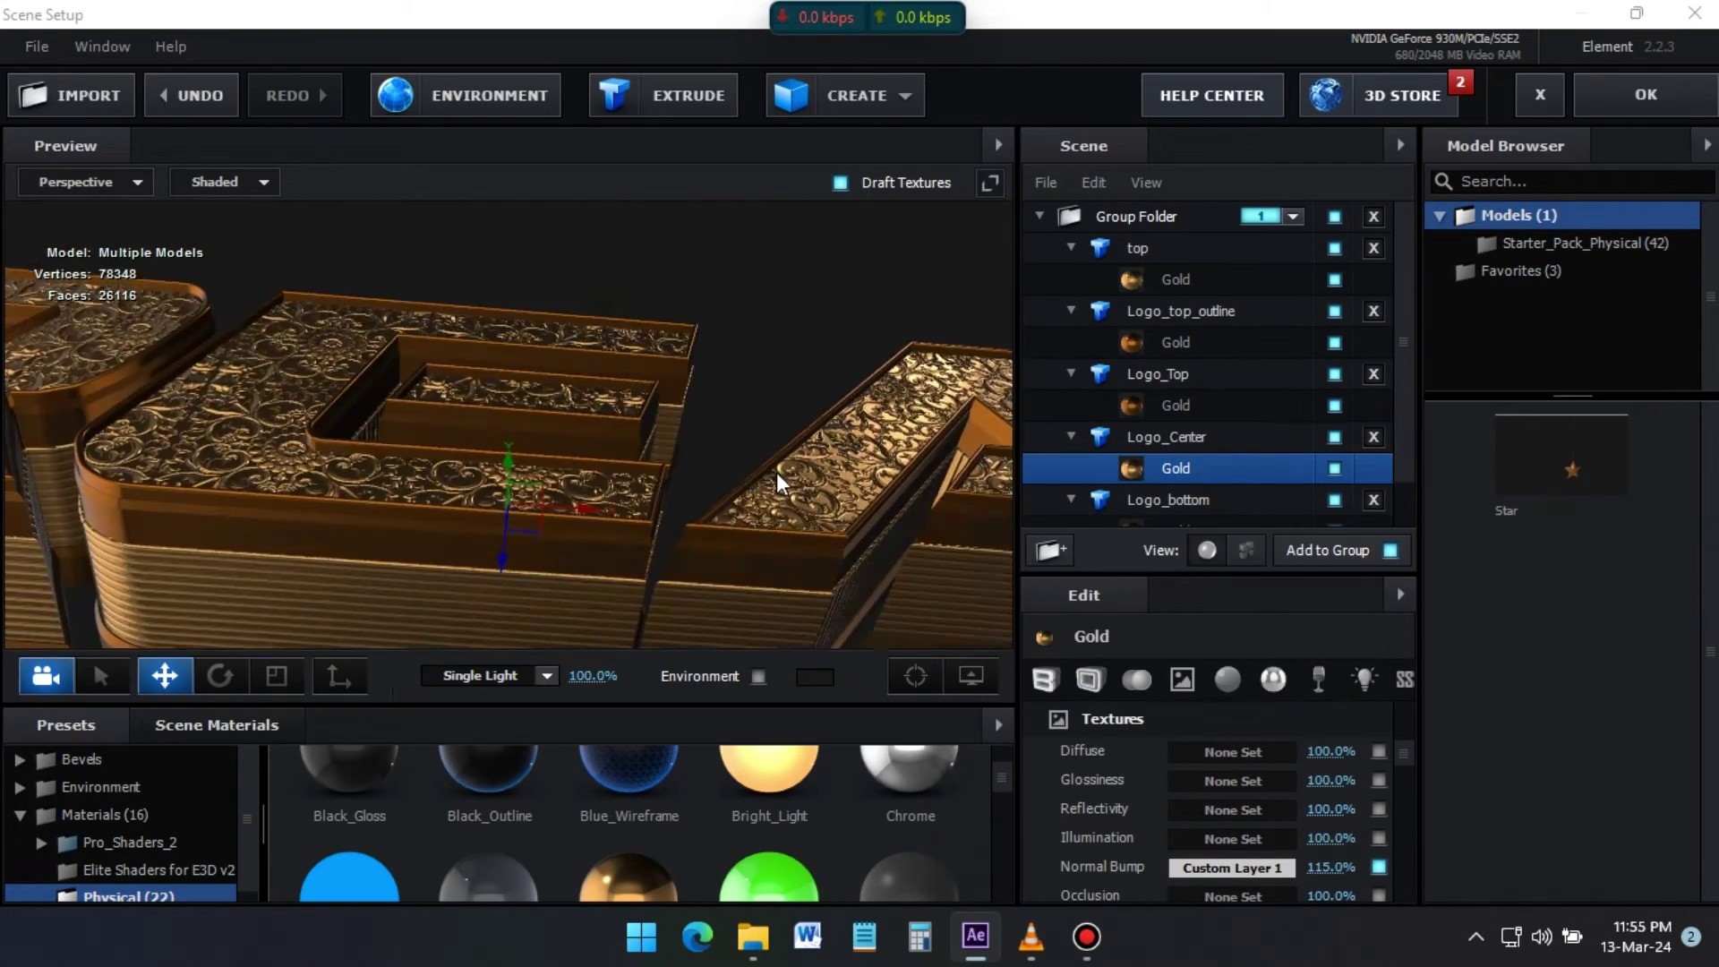
- Compare the Spot Blue, Dramatic, Single Light and Stylized preview lighting presets
click(542, 675)
click(501, 252)
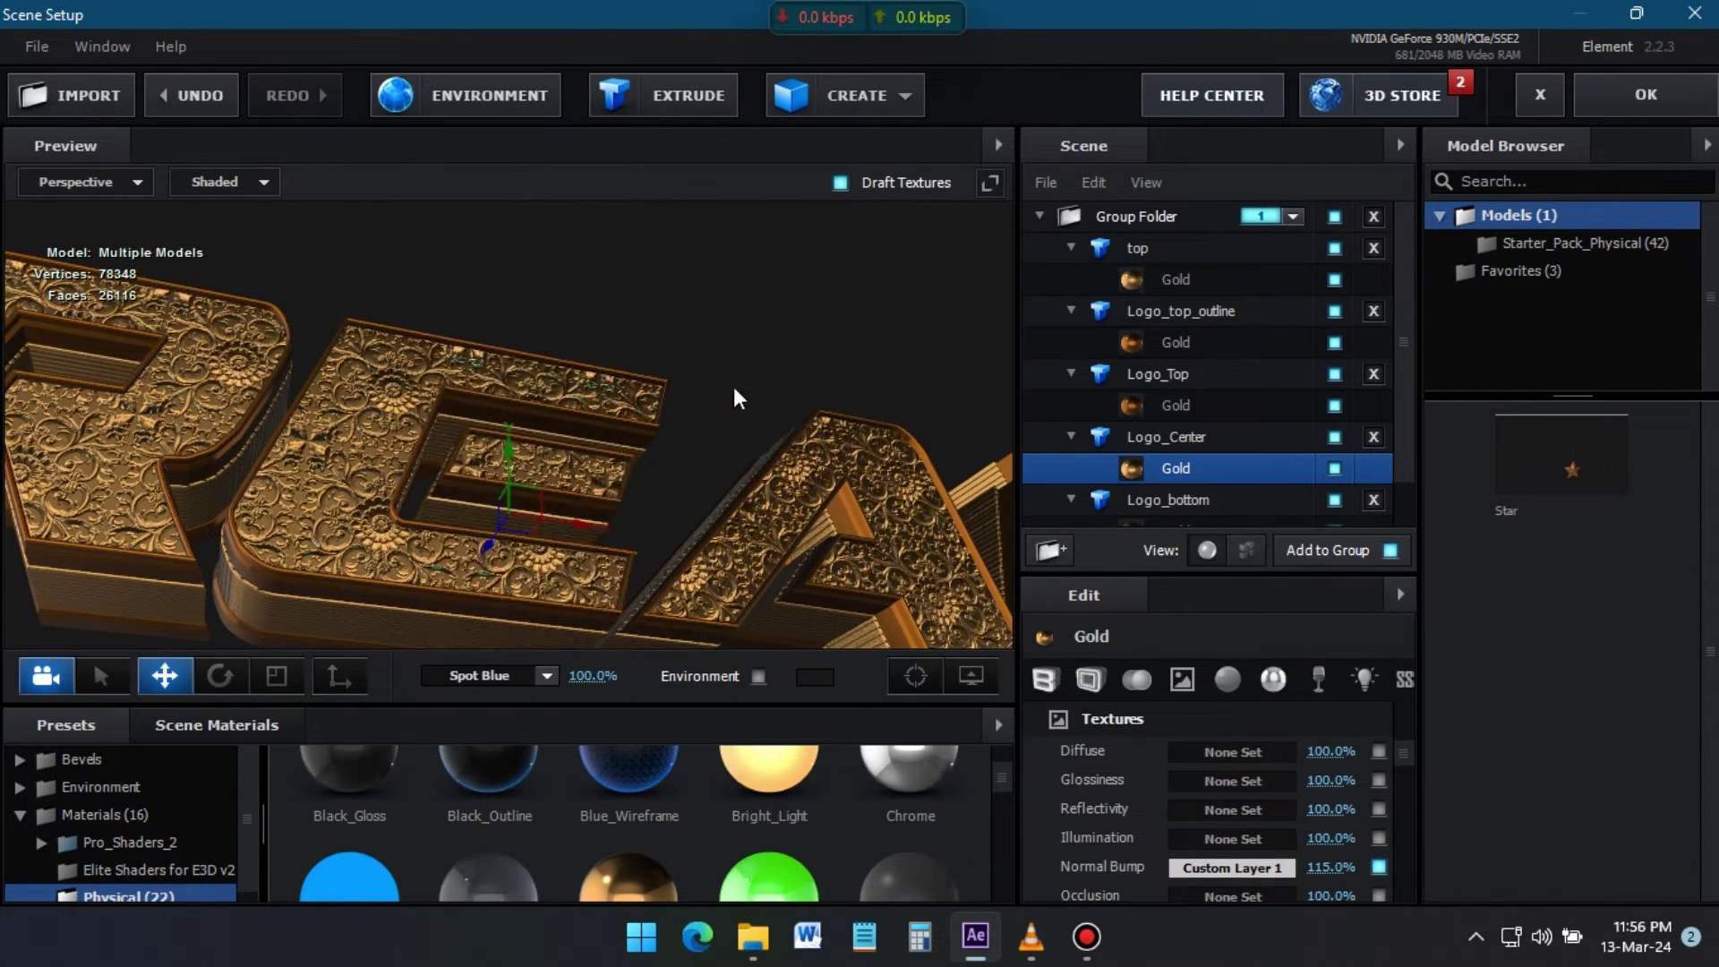
click(547, 675)
click(544, 363)
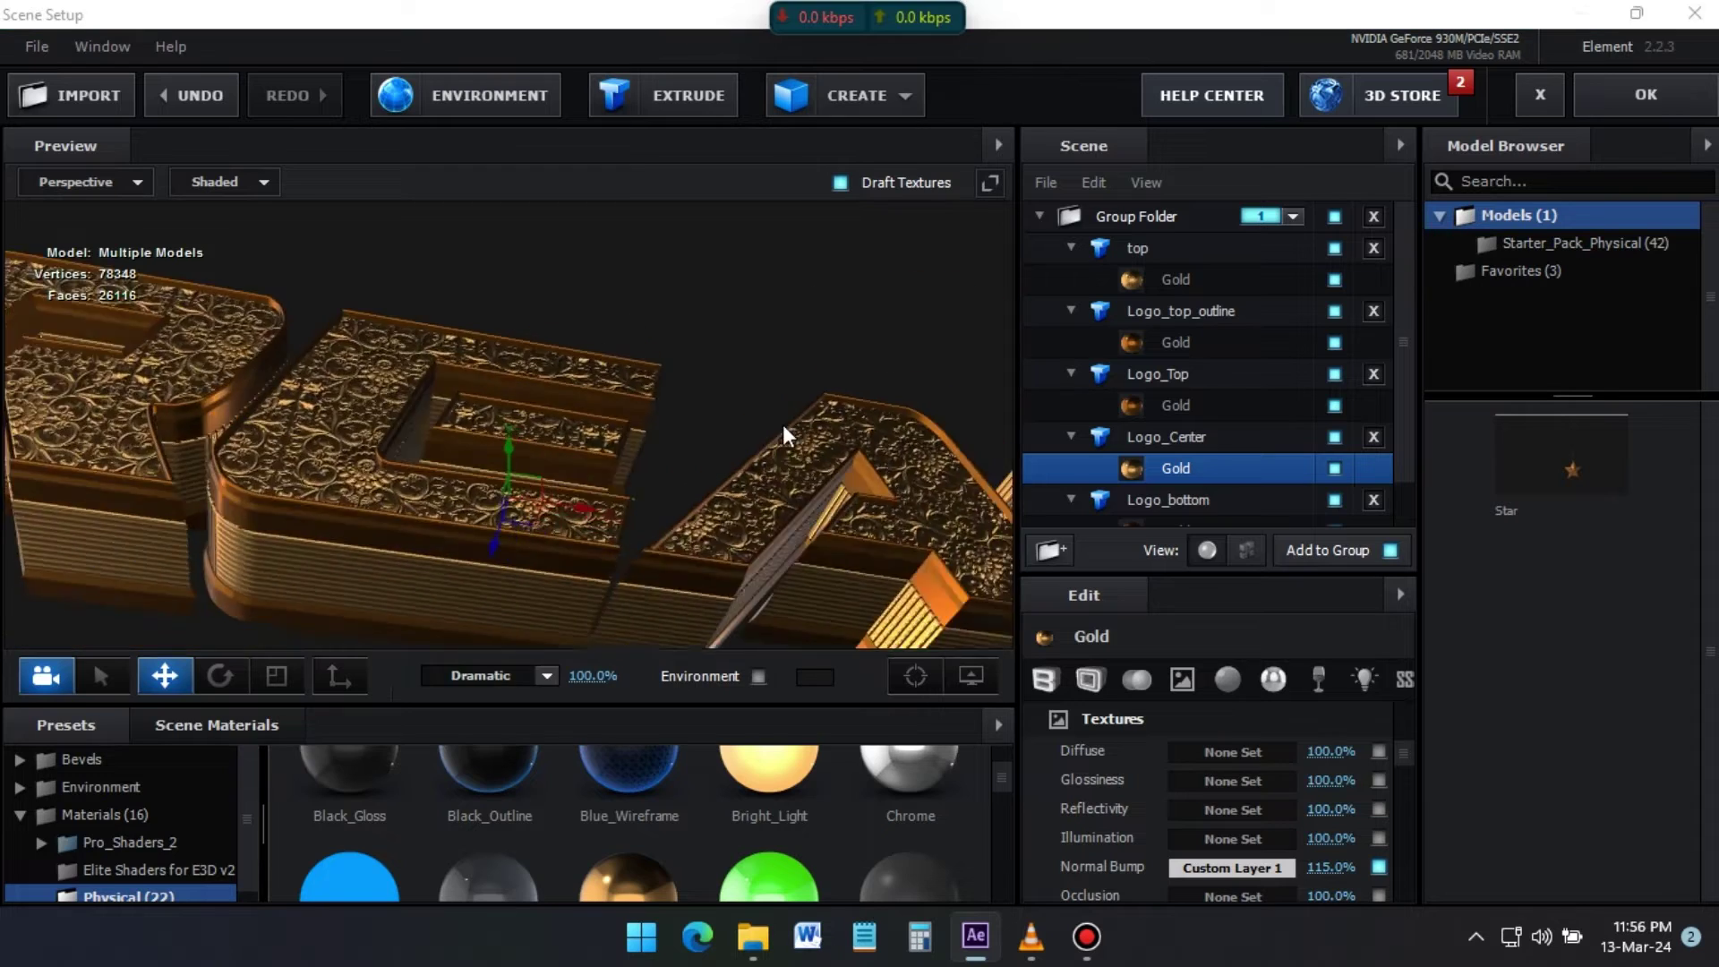
click(542, 675)
click(543, 144)
click(552, 676)
click(524, 418)
click(552, 675)
- Keep Dramatic lighting and add a plane primitive named BG
click(524, 365)
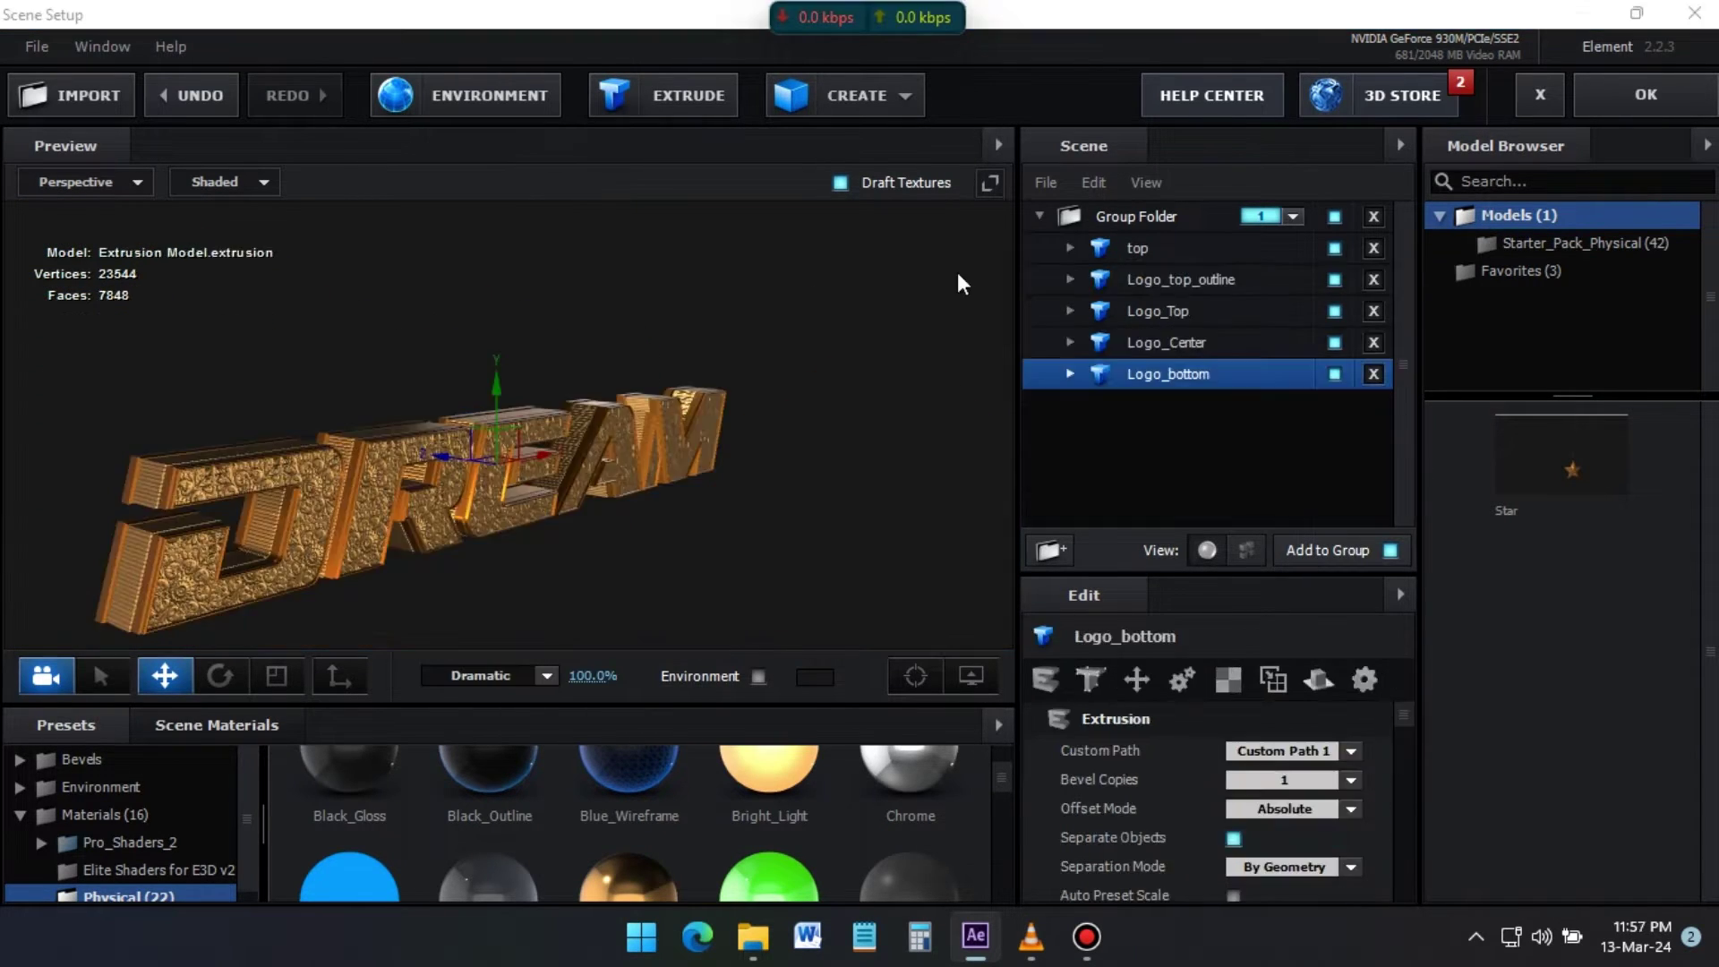
click(904, 98)
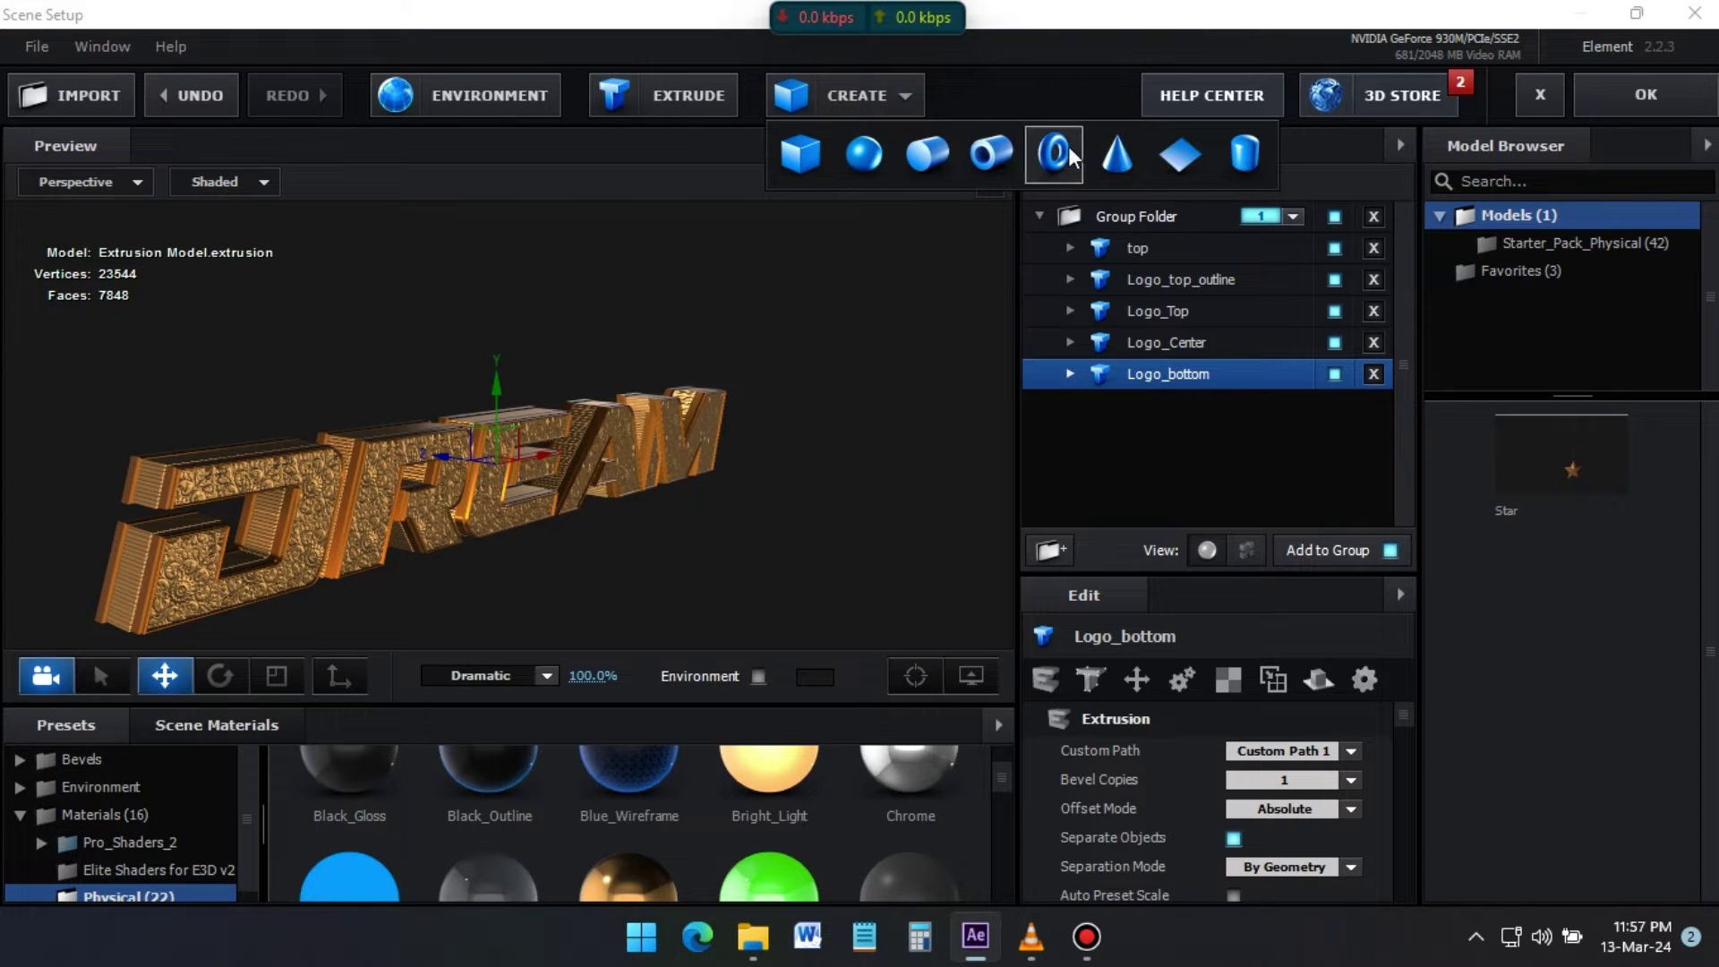
click(1187, 156)
double_click(1166, 248)
text(BG)
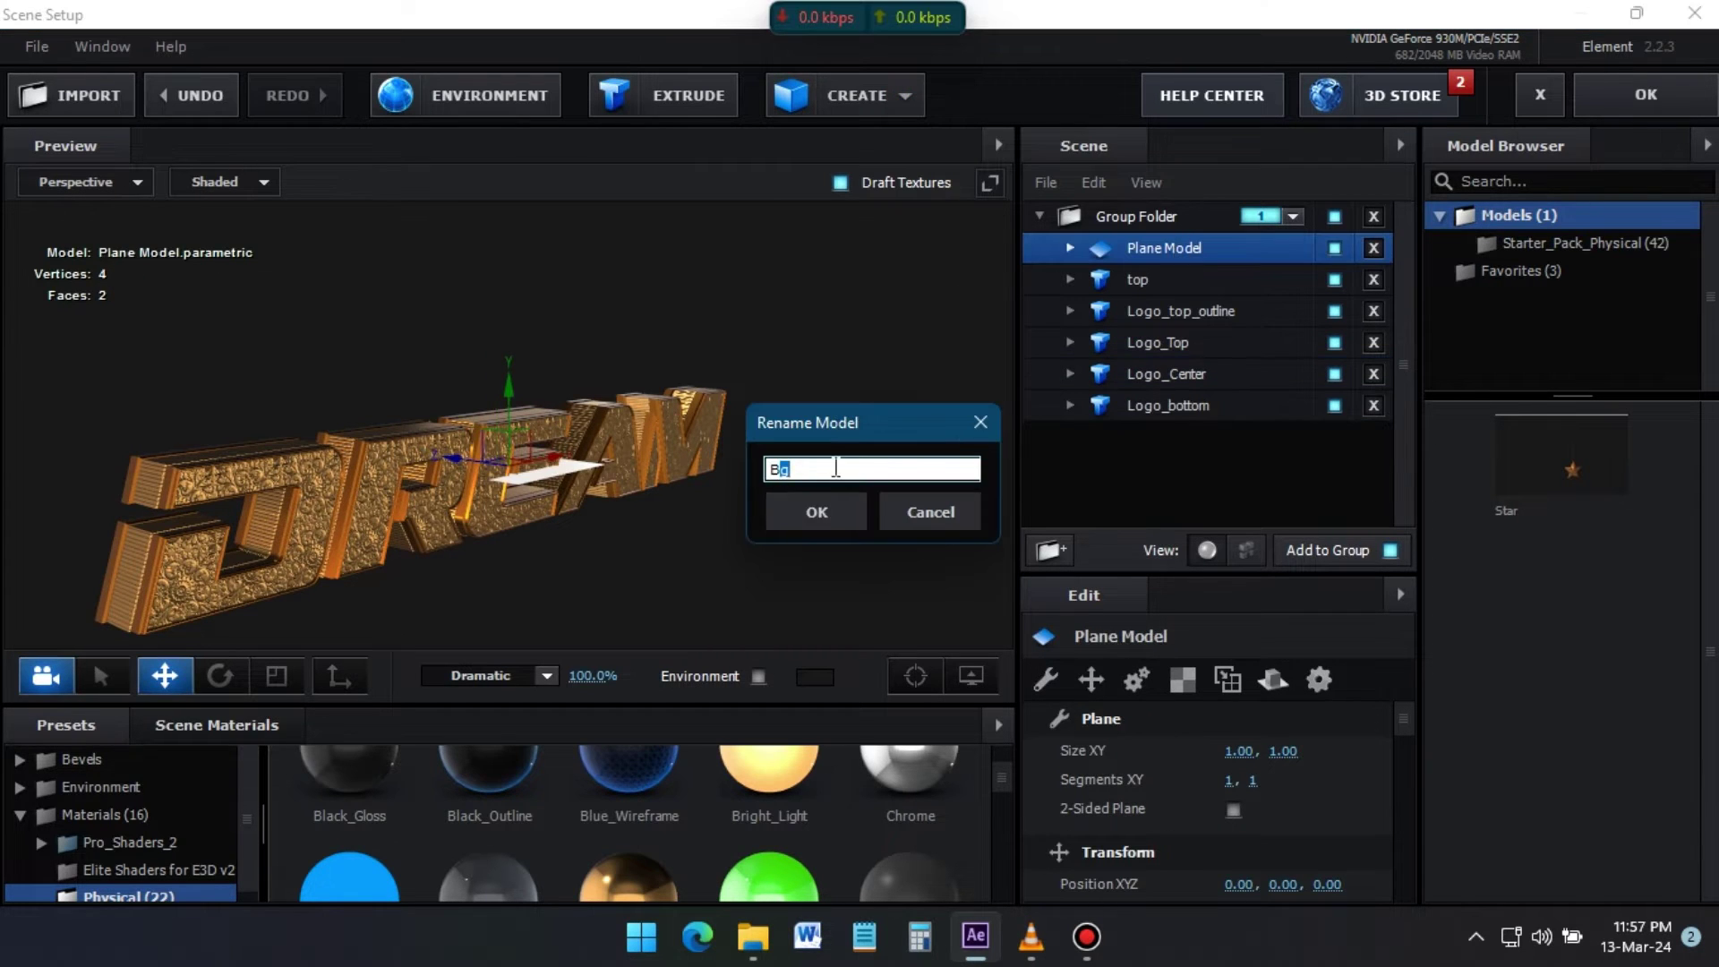
key(Return)
click(1070, 247)
click(1184, 280)
scroll(403, 853, down, 1)
scroll(442, 856, up, 1)
drag(349, 833, 1167, 288)
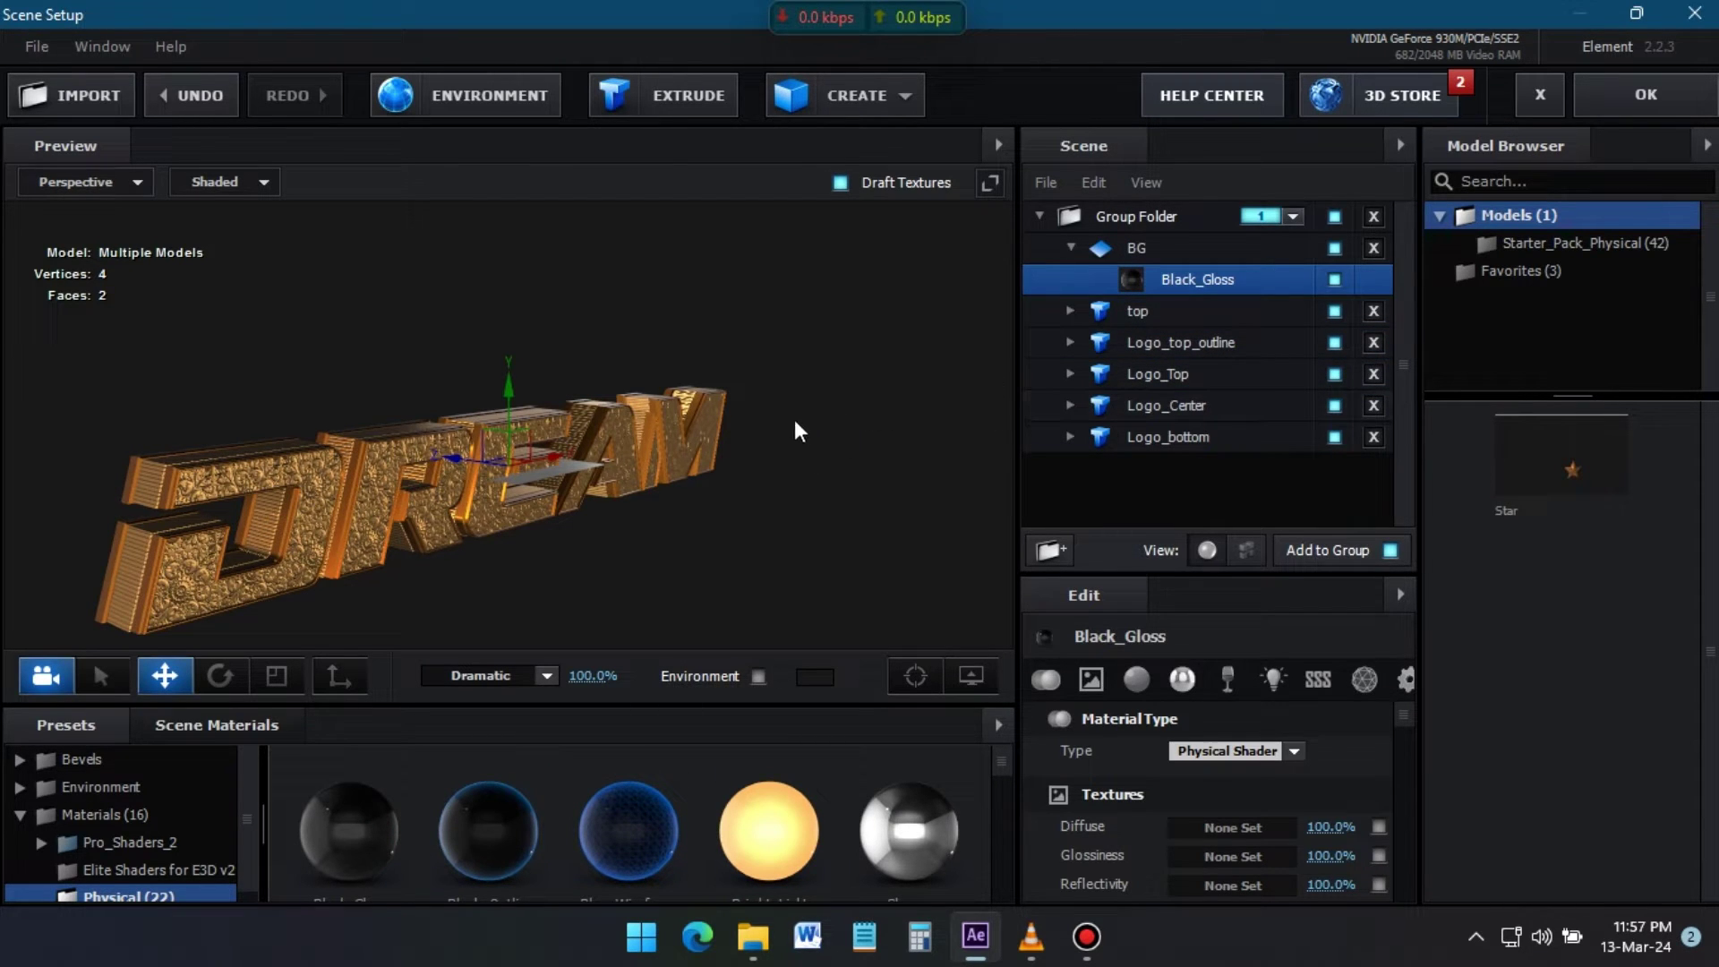
- Size the BG plane to 100 by 100
mouse_move(786, 432)
mouse_down()
mouse_move(738, 429)
mouse_move(783, 437)
mouse_up()
click(1166, 250)
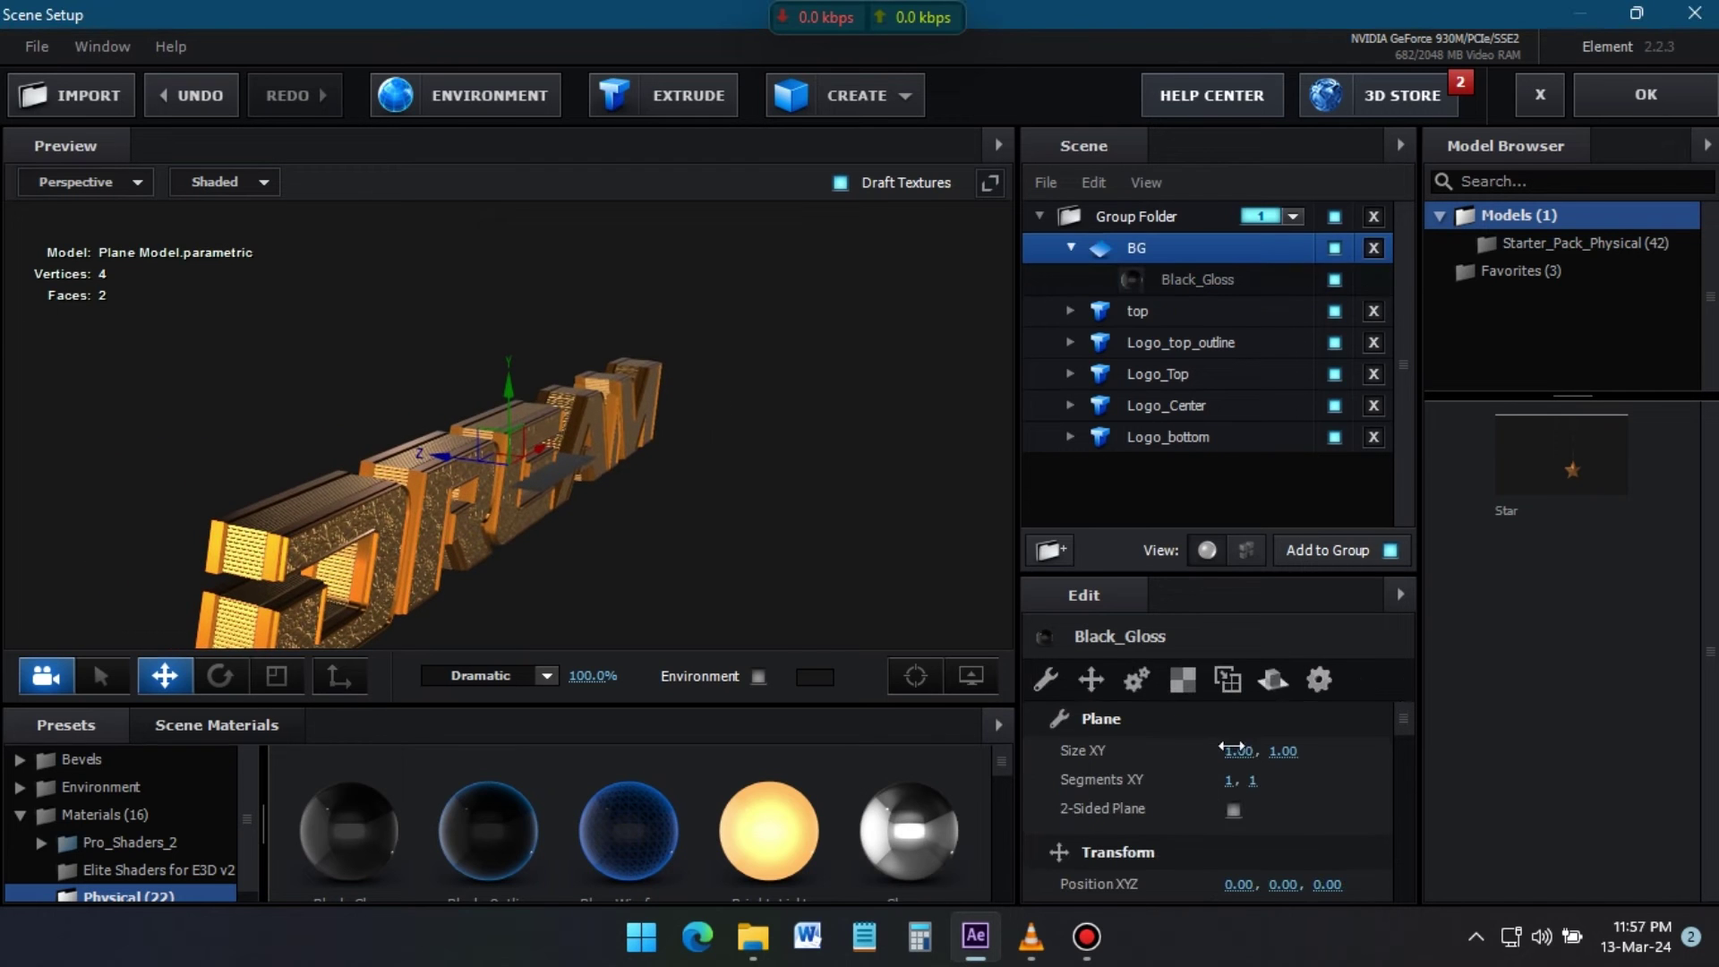
click(1233, 751)
key(Tab)
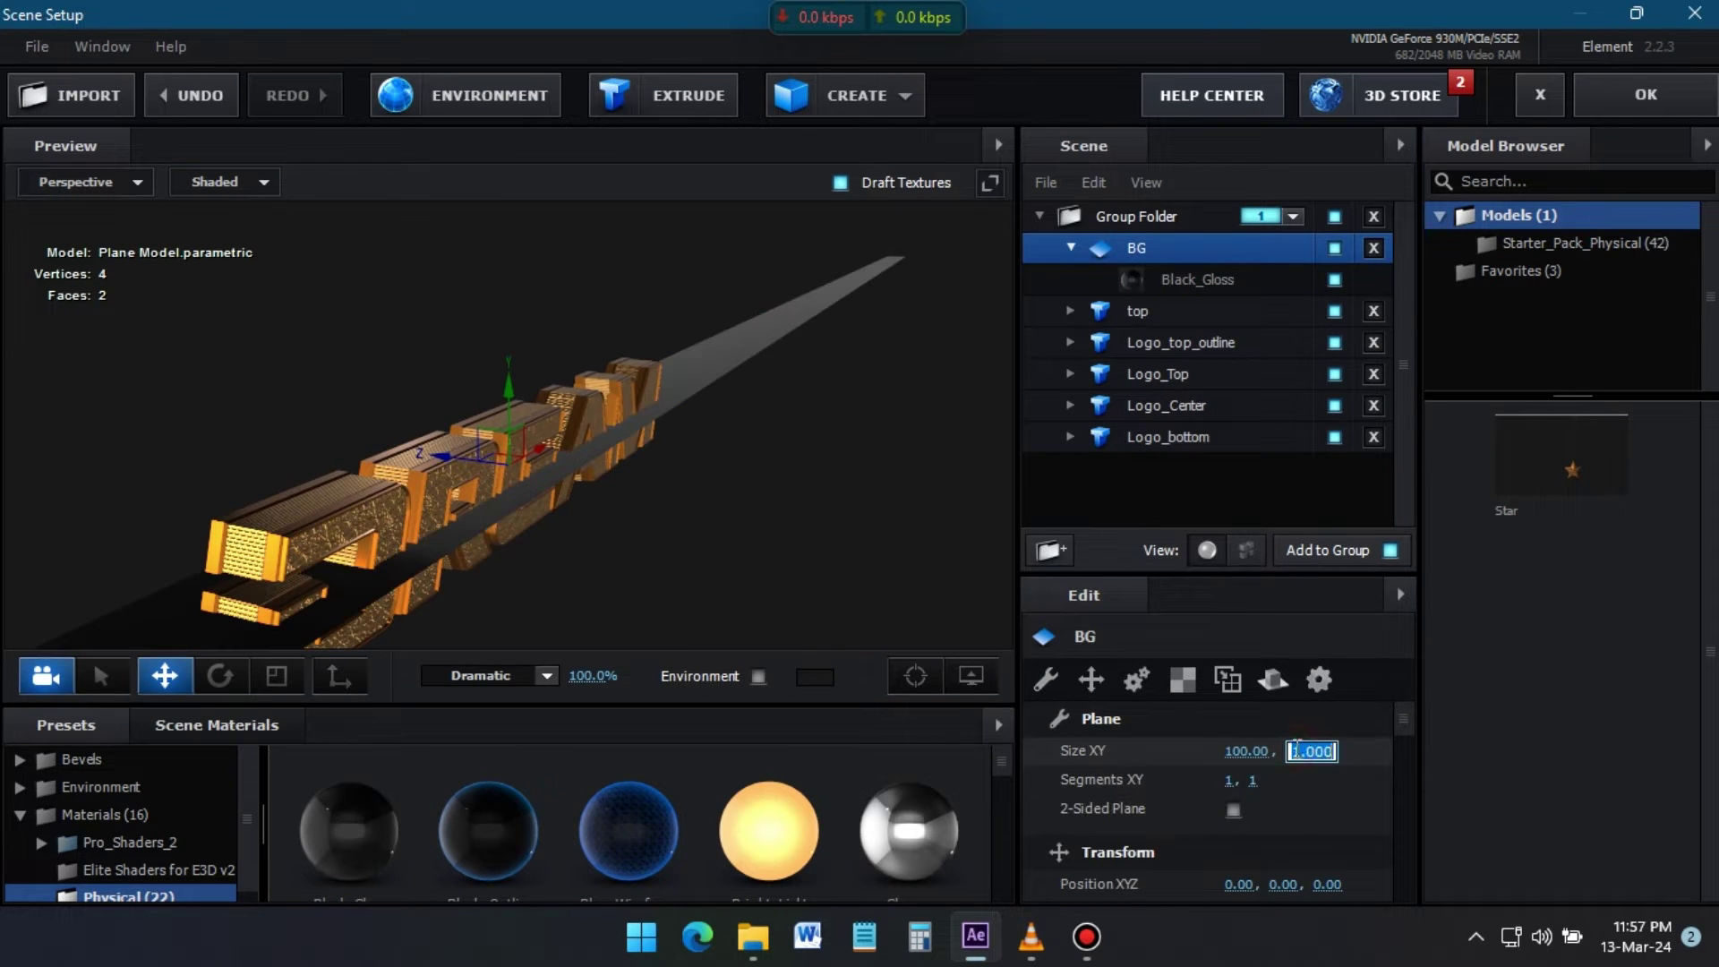
key(Return)
- Rotate the BG plane to face the camera
key(e)
drag(758, 455, 705, 396)
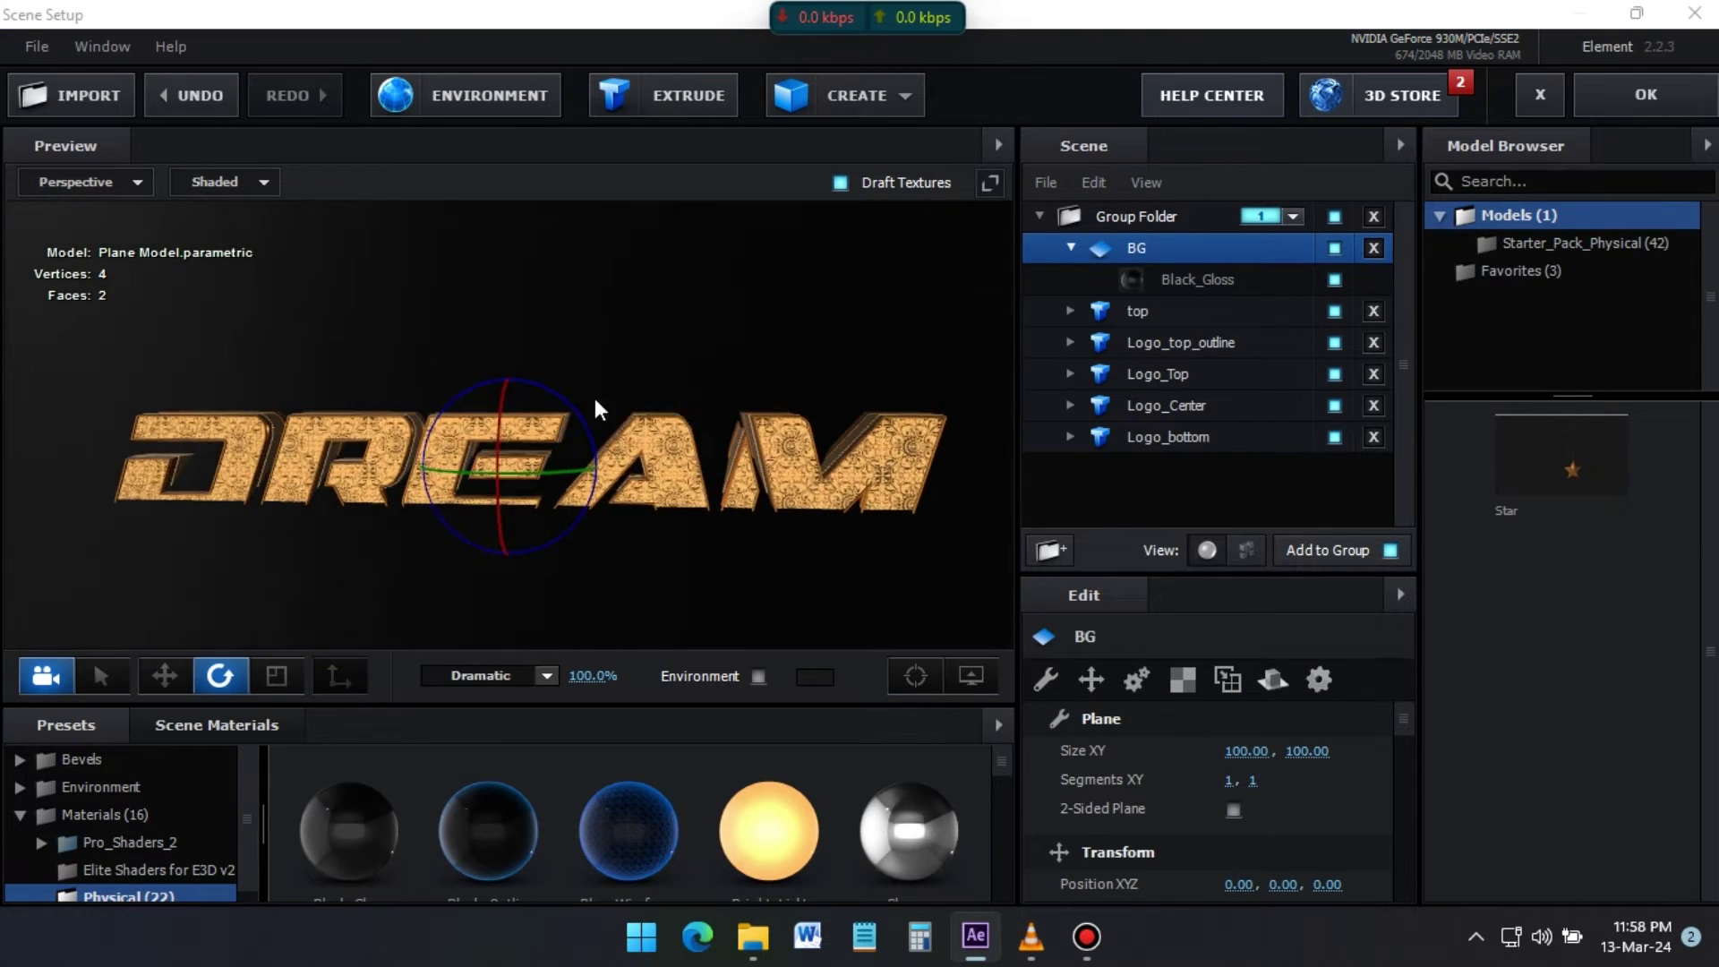
drag(497, 405, 496, 505)
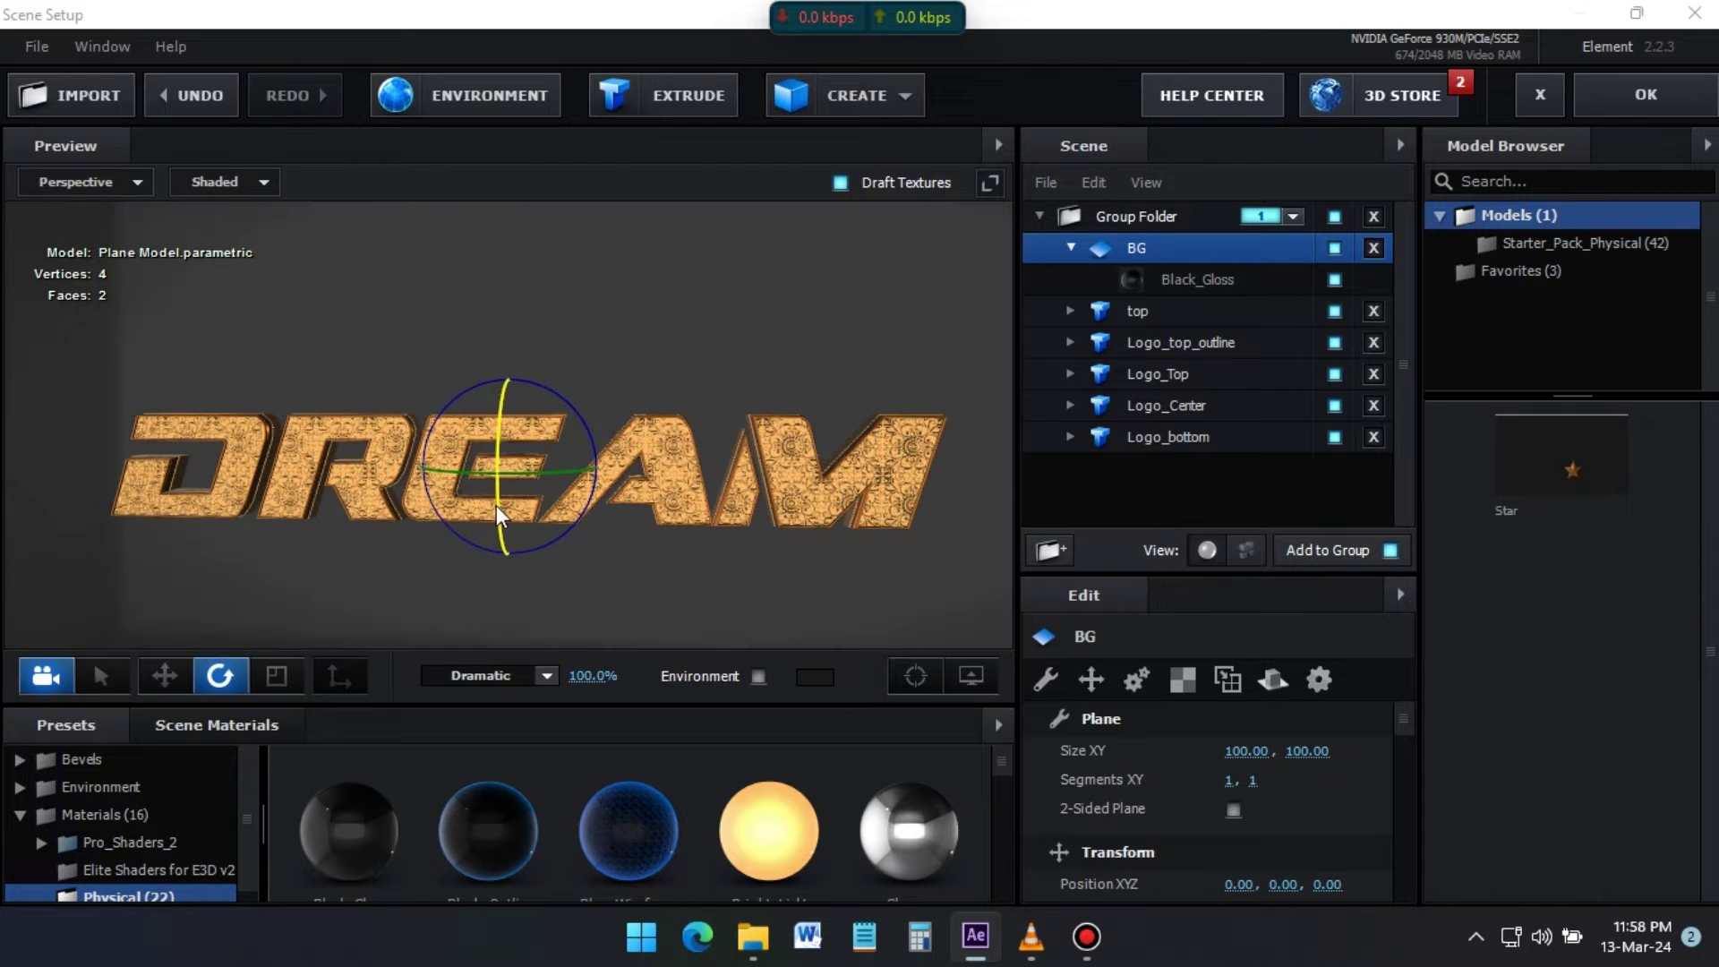
drag(786, 456, 778, 364)
- Give Black_Gloss an ornate normal bump tiled 50 times at 124% strength
click(1194, 278)
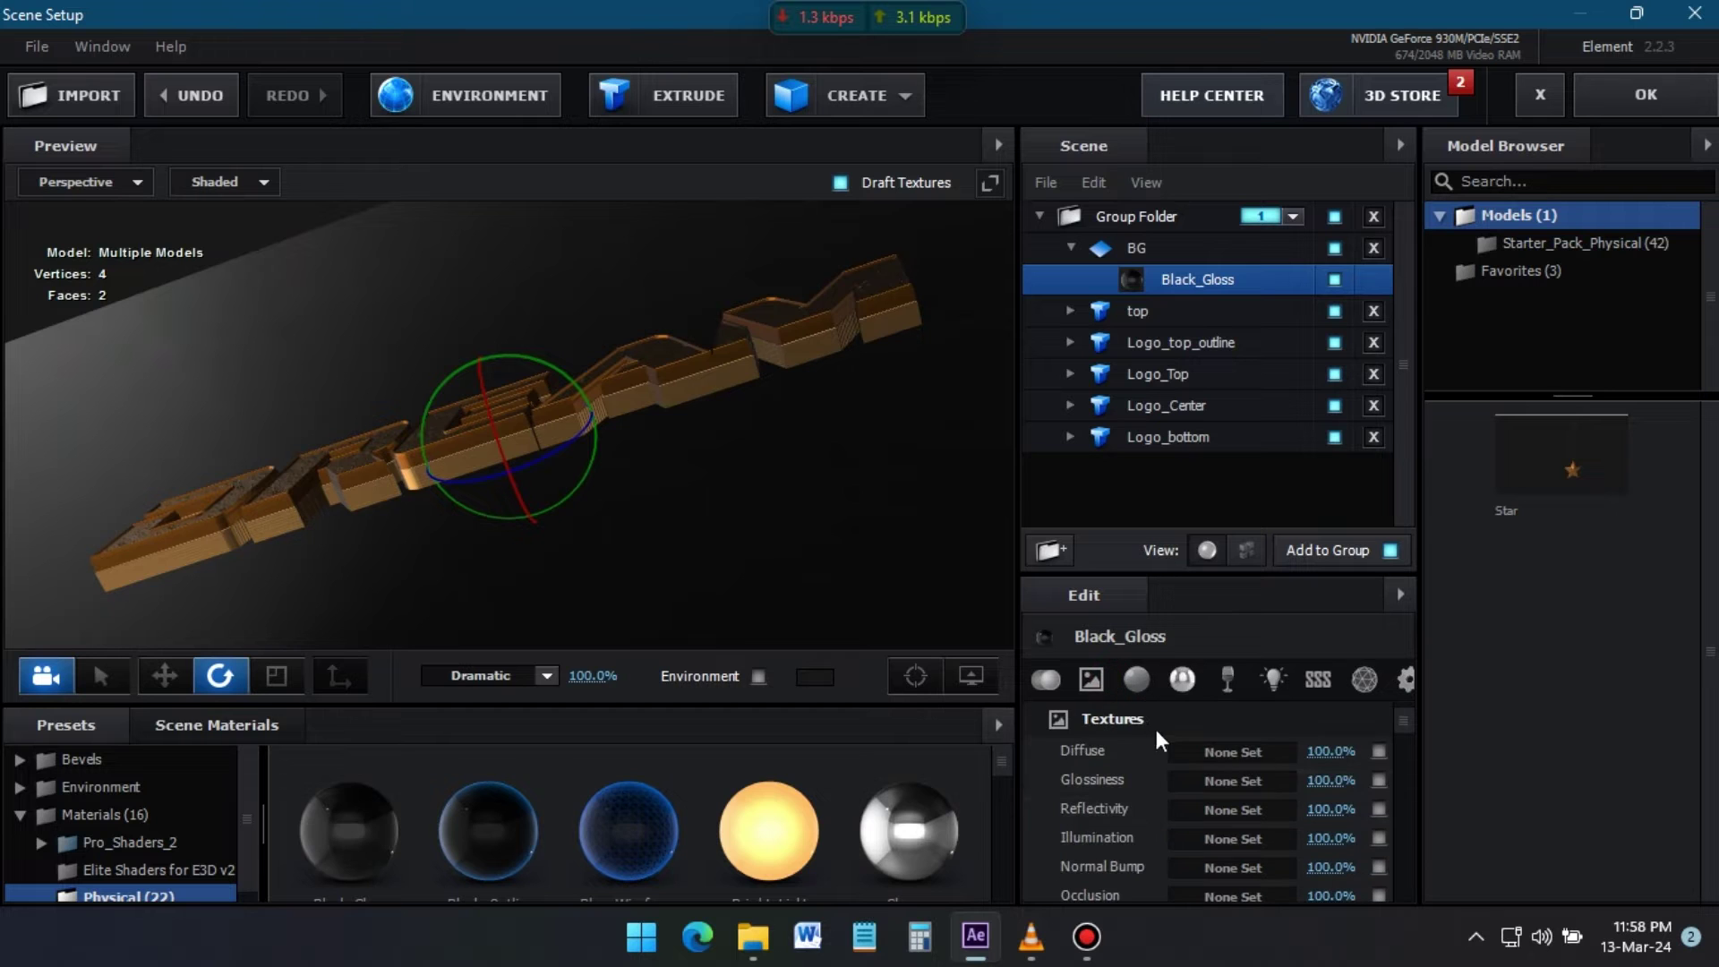
click(1226, 868)
click(1223, 448)
click(1240, 577)
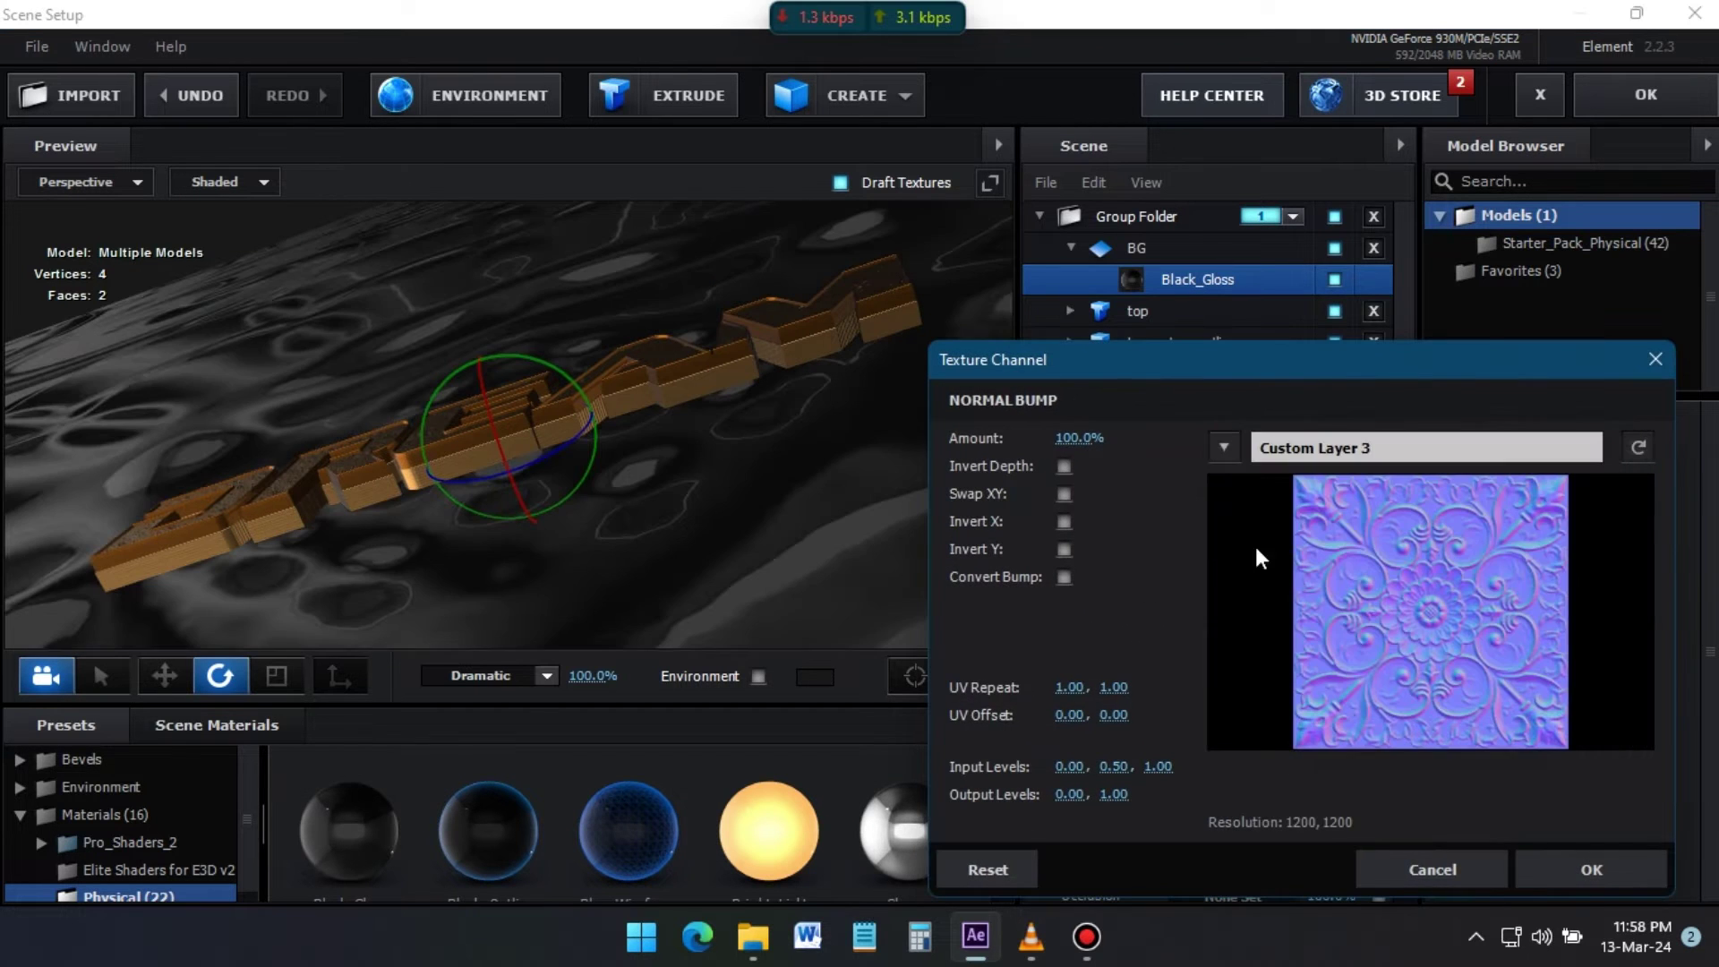
click(1070, 686)
text(125)
key(Tab)
text(25)
key(Tab)
click(1123, 686)
drag(1075, 687, 1126, 687)
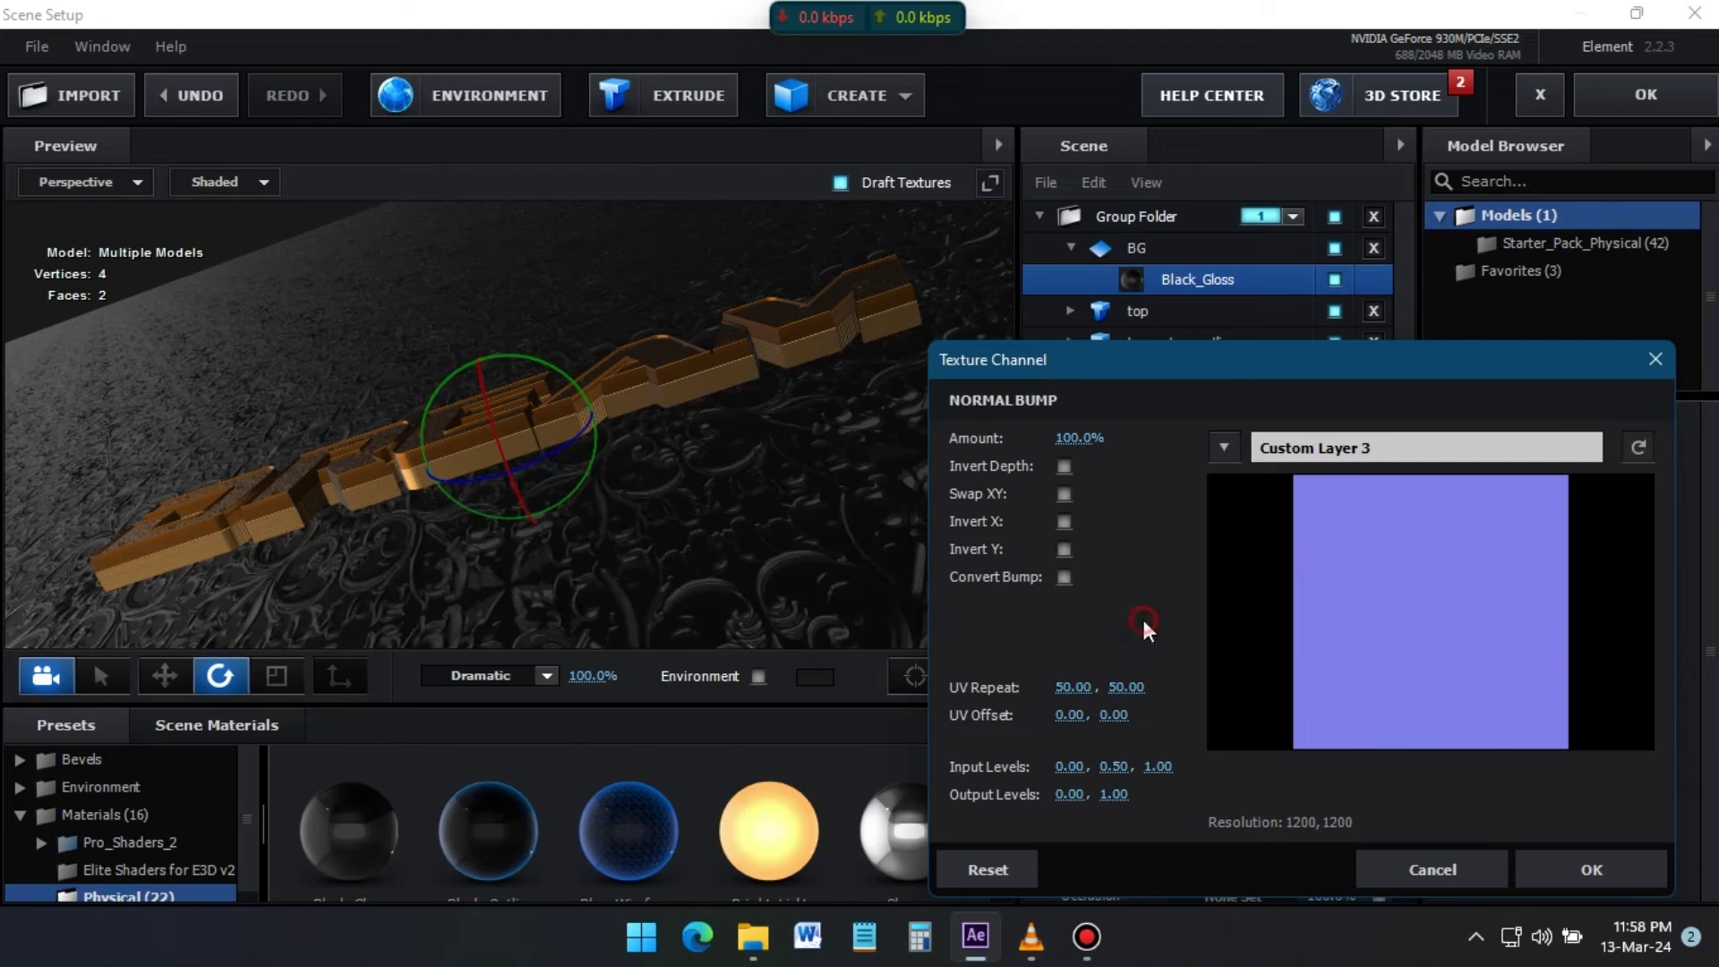
drag(1079, 438, 1110, 438)
key(Return)
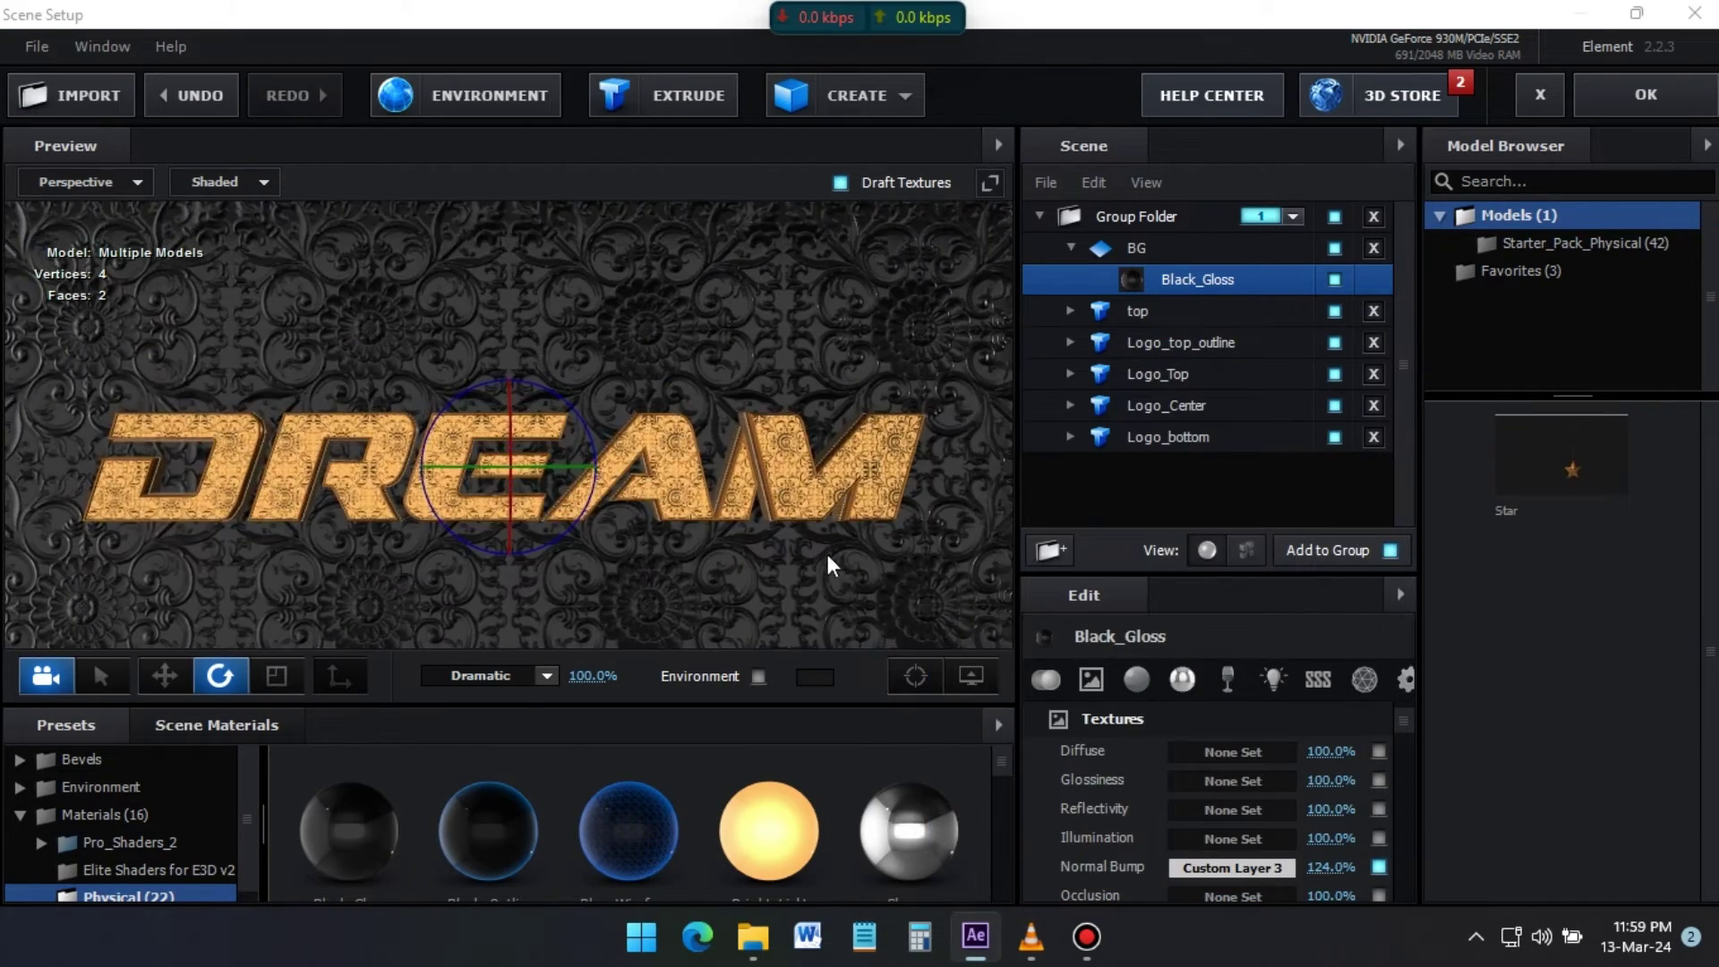
- Reposition the BG plane beneath the DREAM logo
key(w)
drag(622, 540, 941, 377)
click(1135, 248)
drag(484, 534, 476, 563)
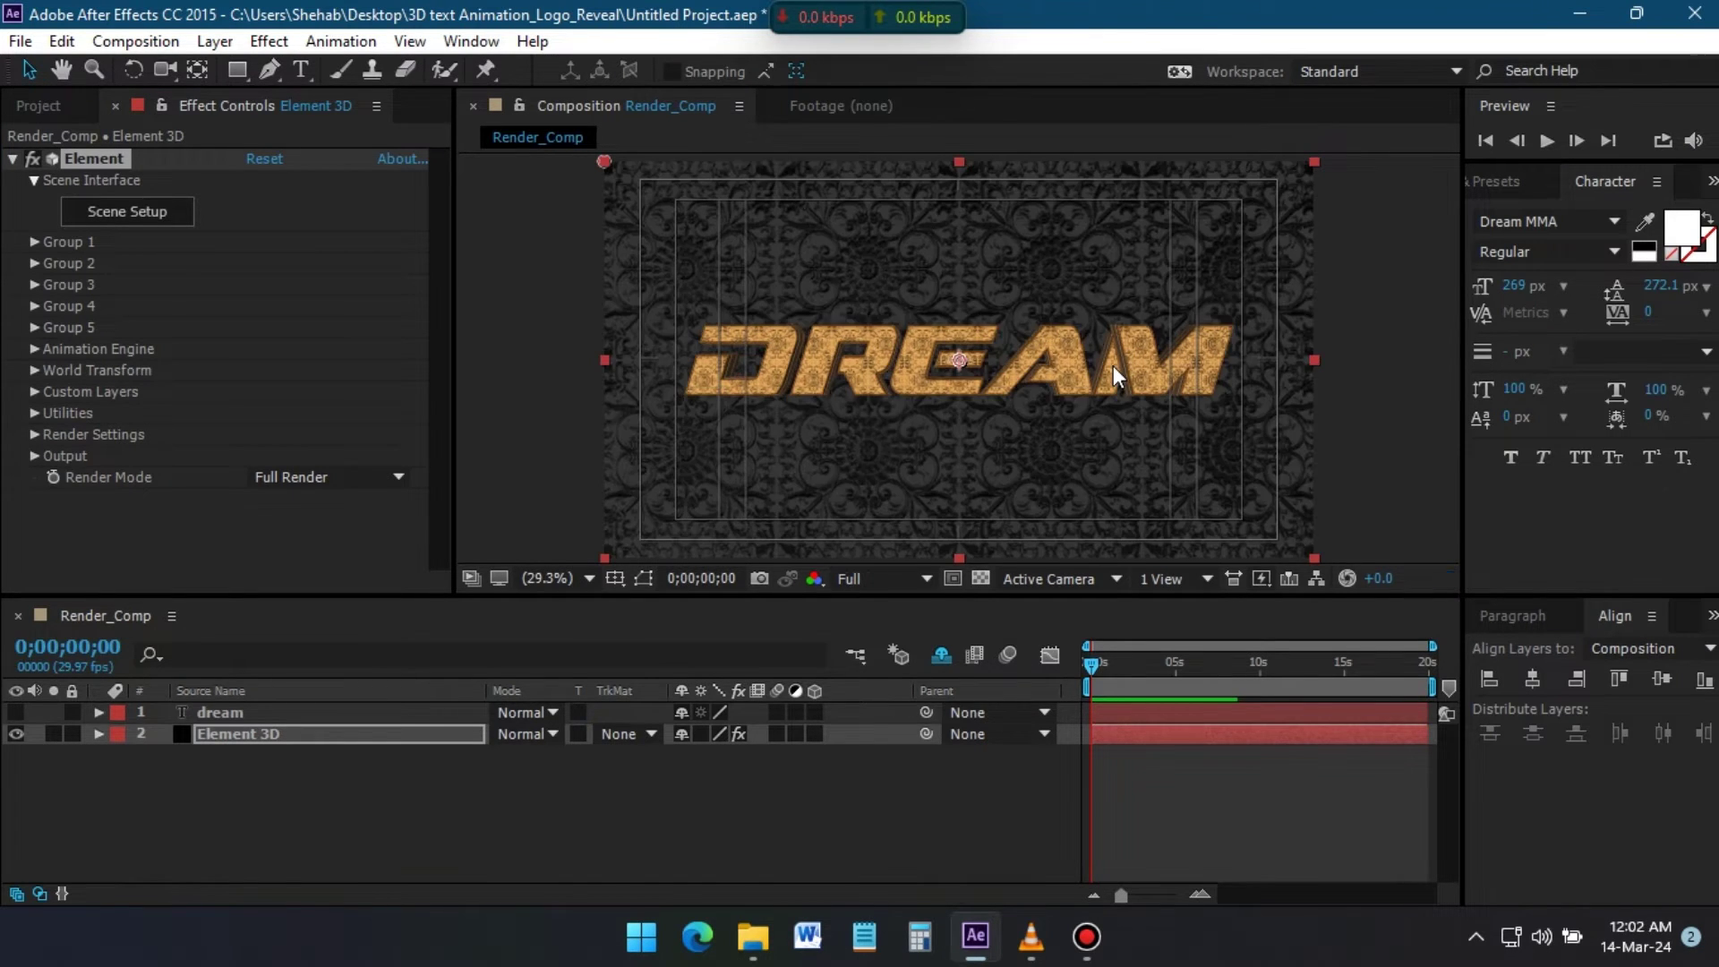
- Add a new two-node camera with a 20mm lens preset
right_click(254, 848)
mouse_move(410, 604)
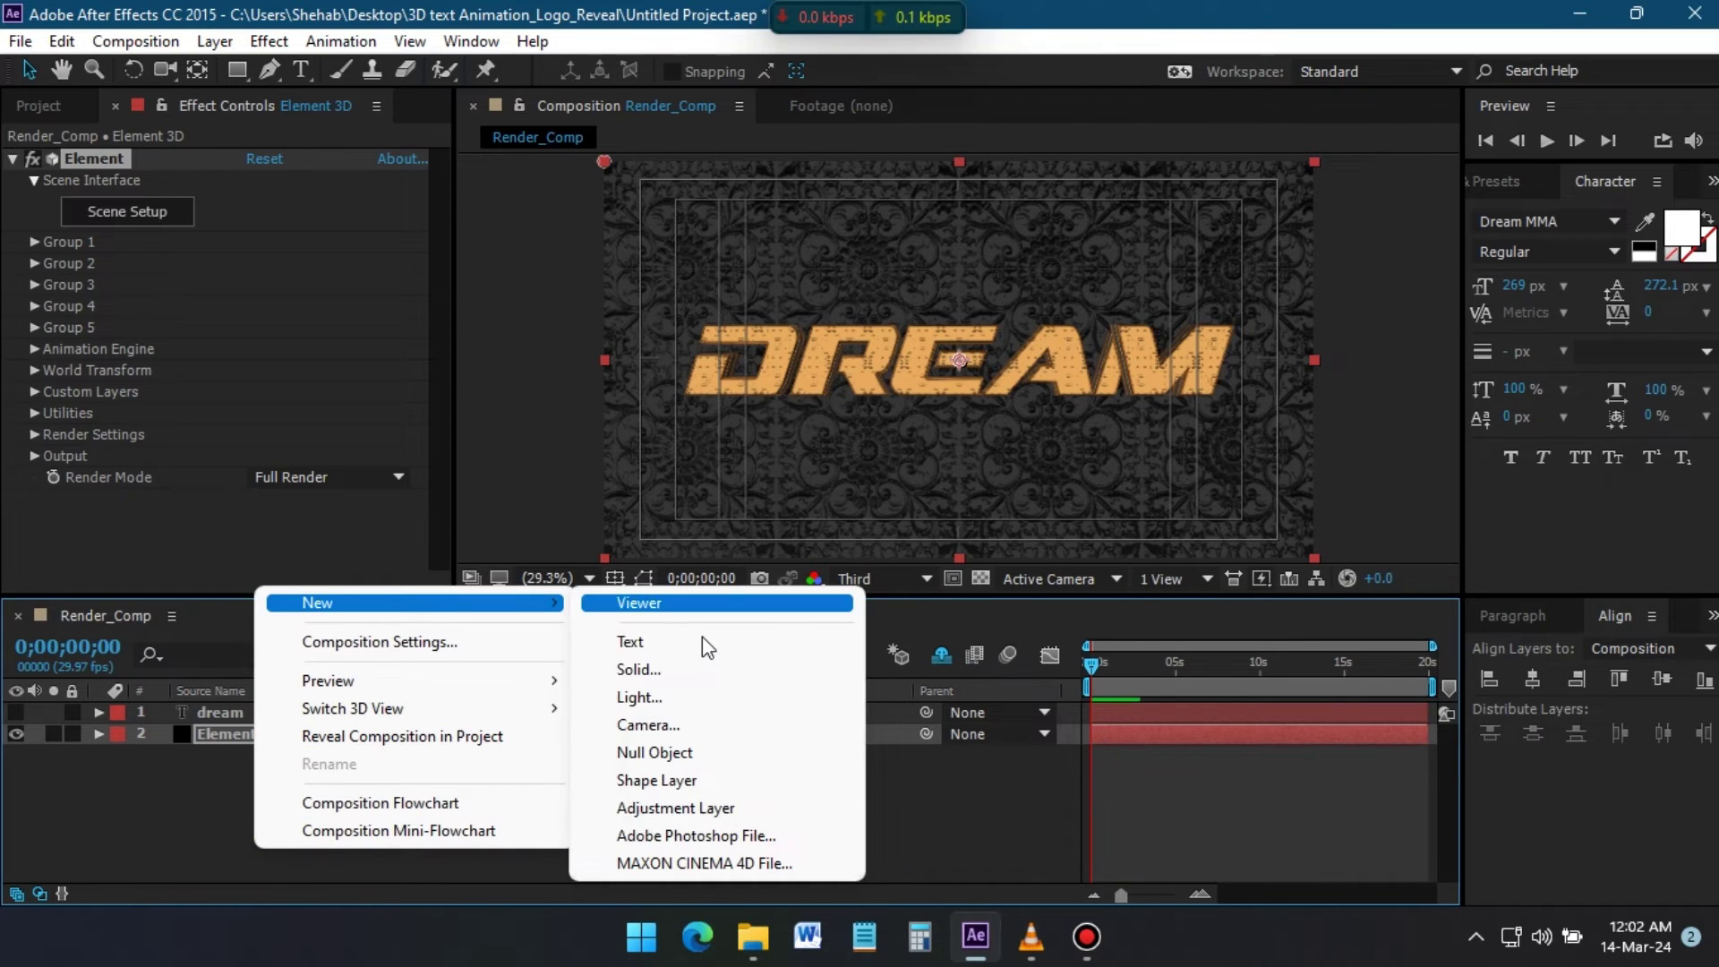
click(670, 727)
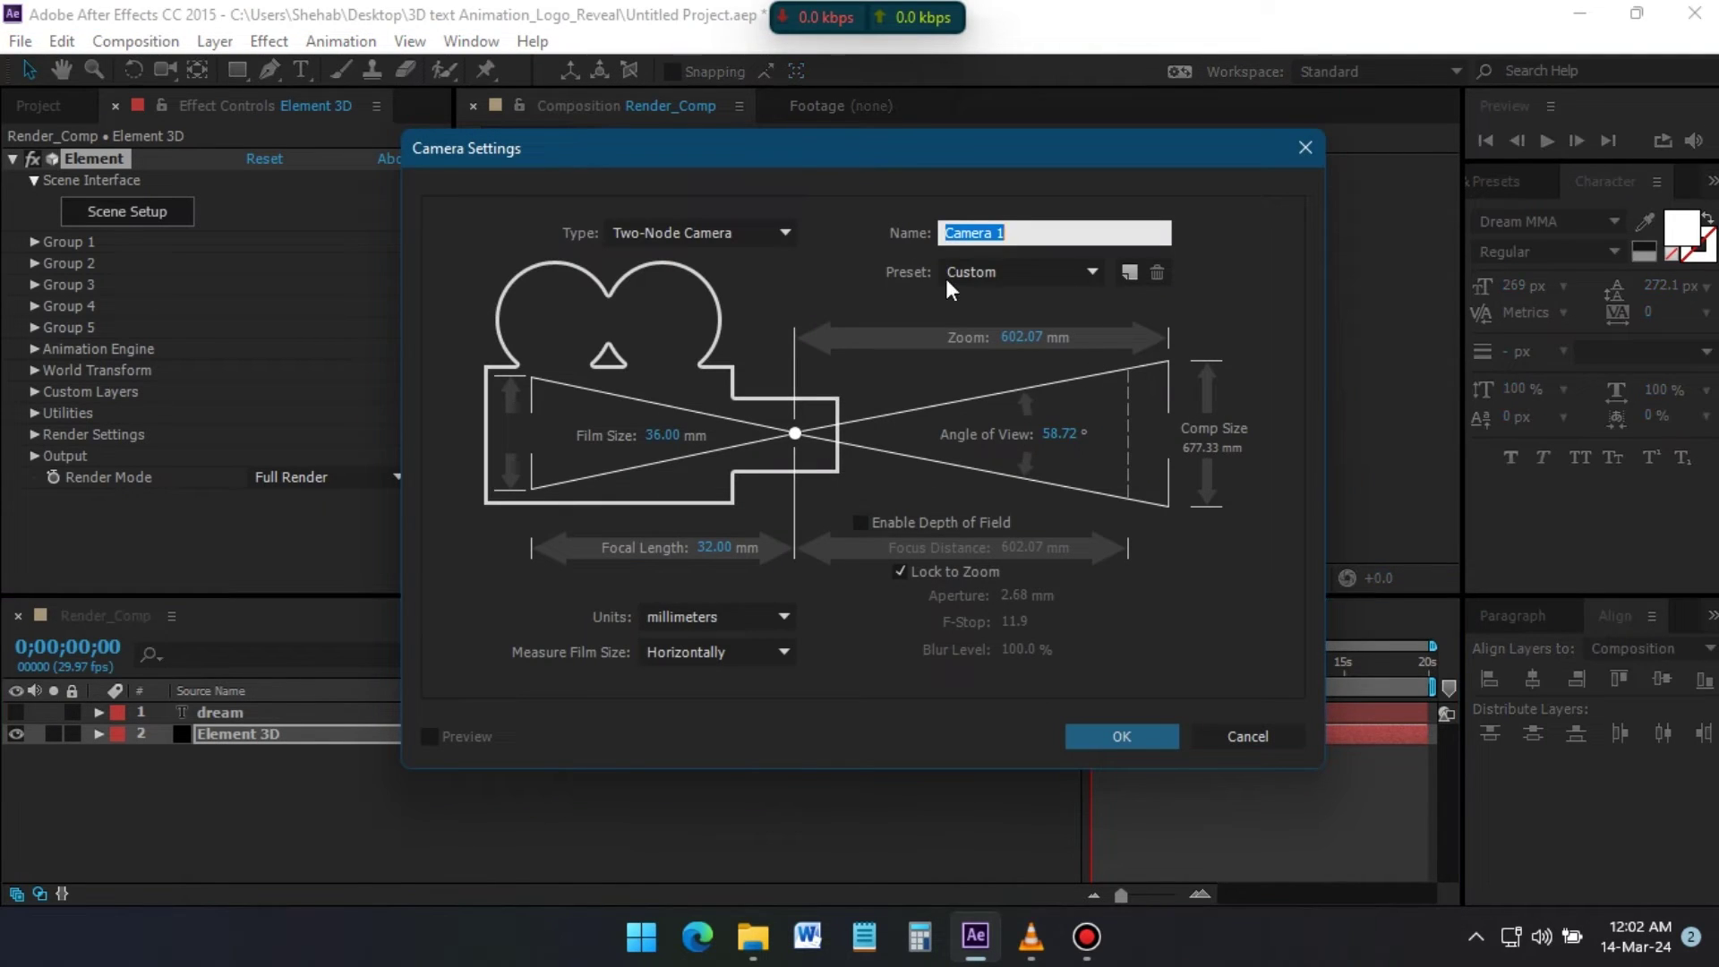
click(1068, 276)
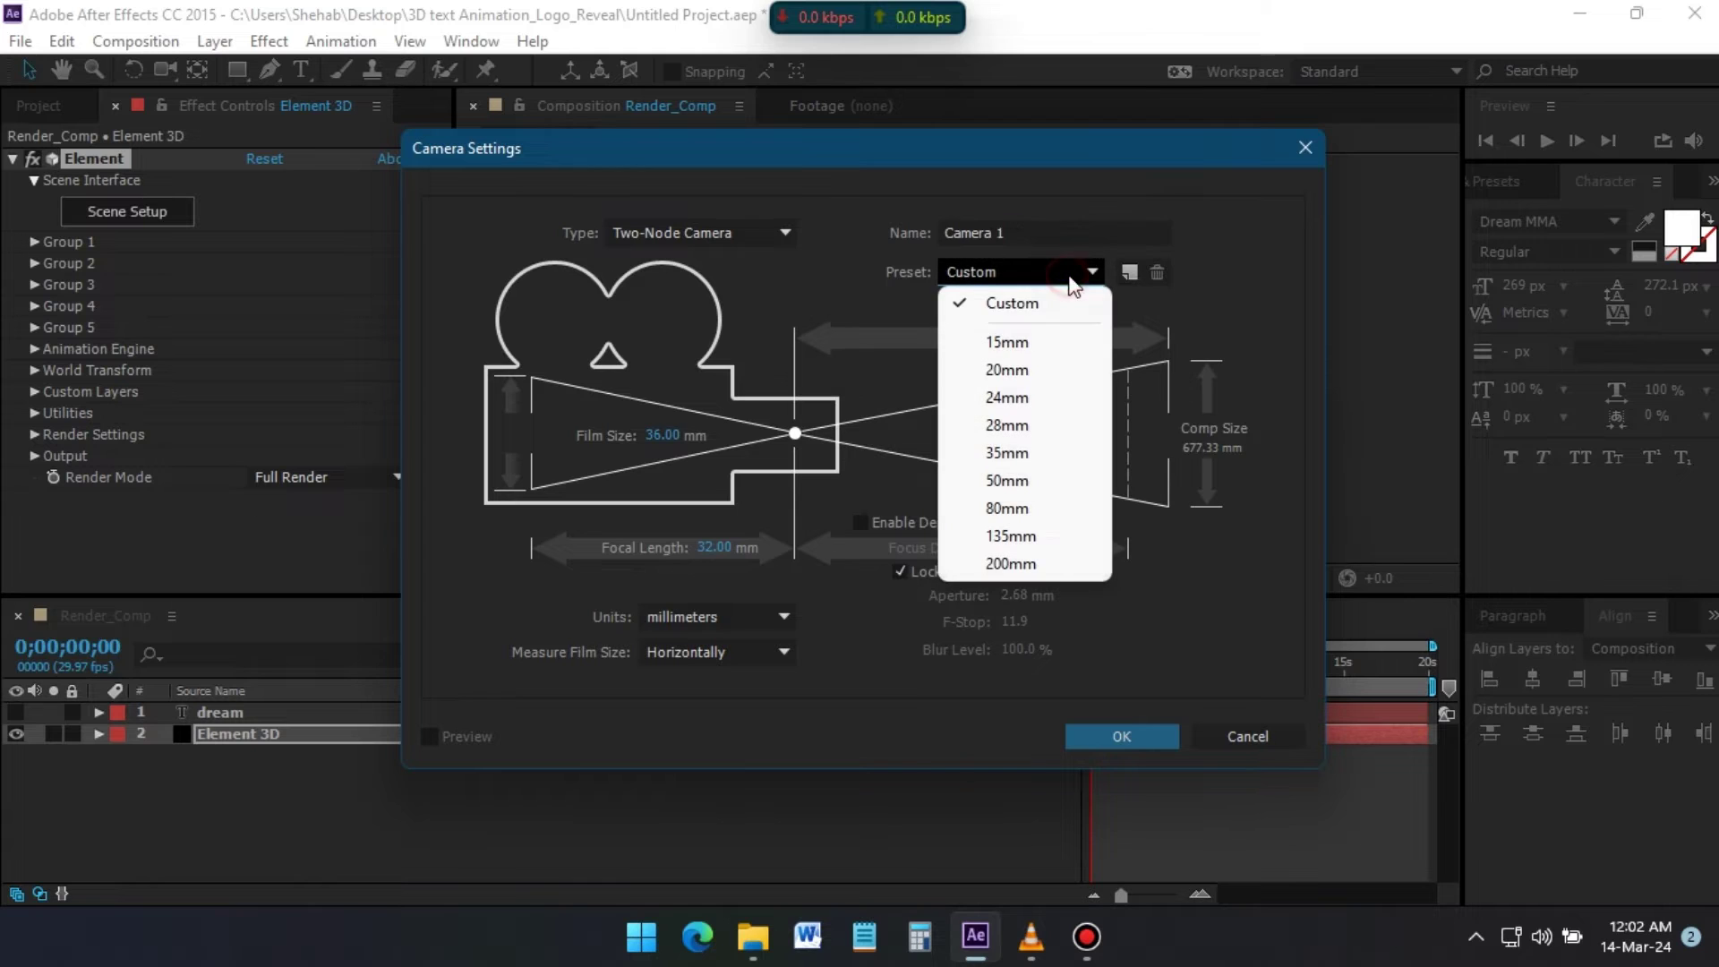
click(1016, 373)
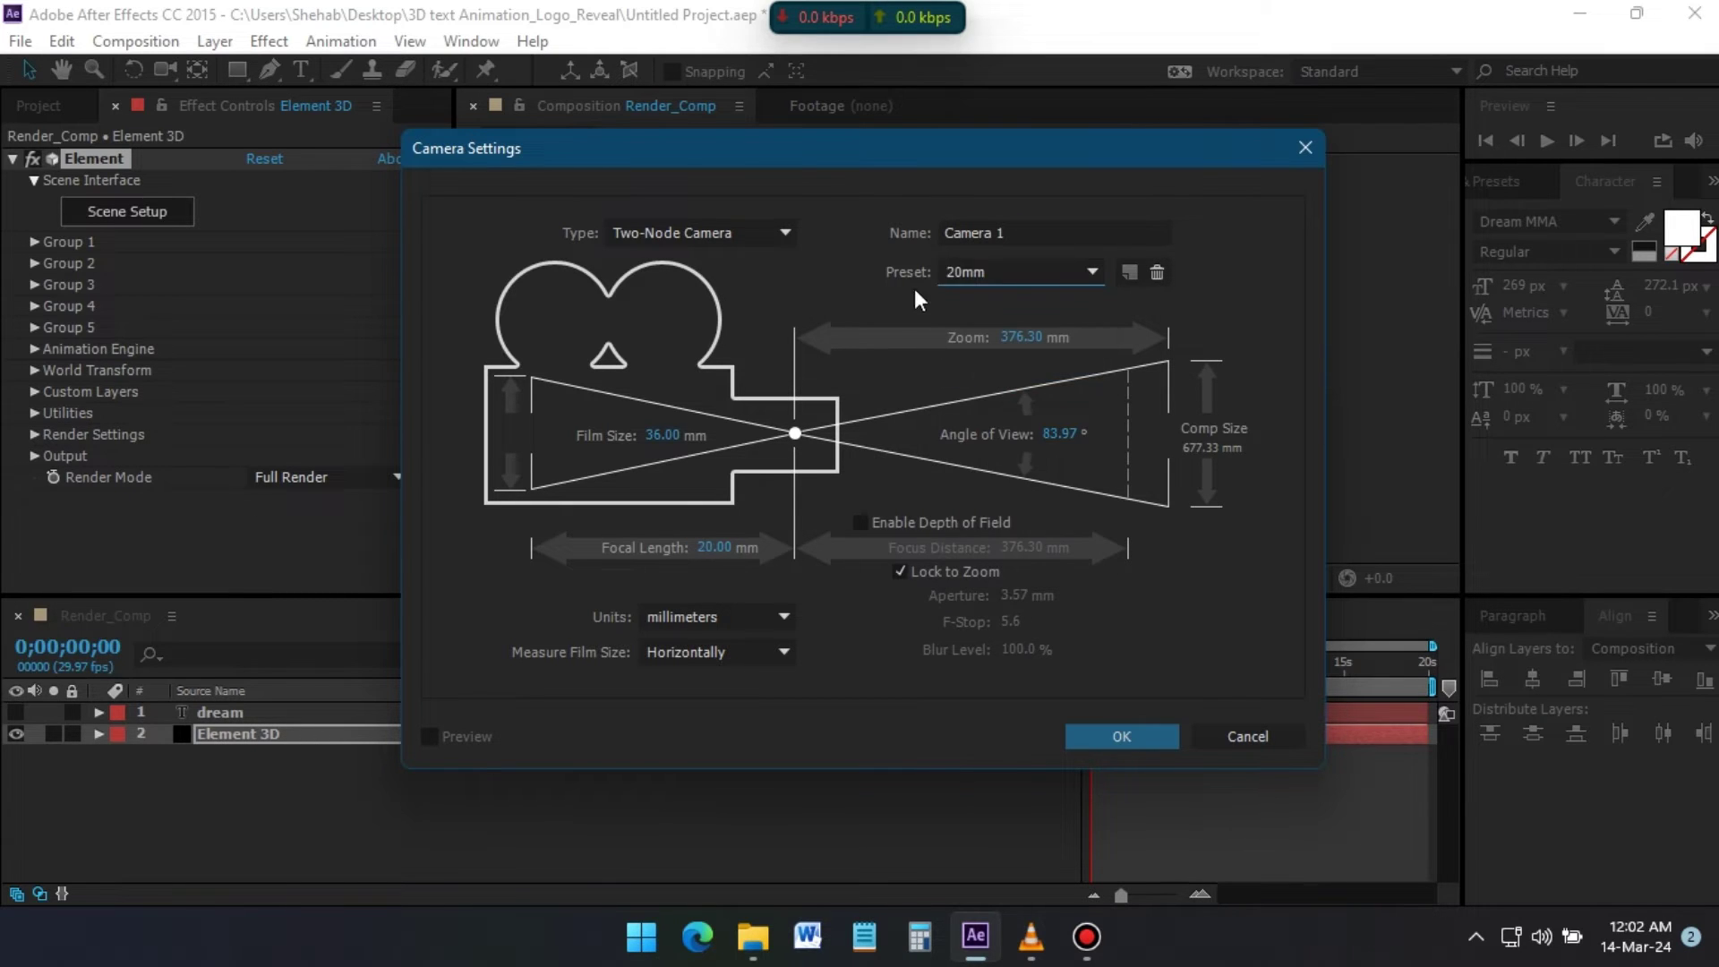
click(786, 233)
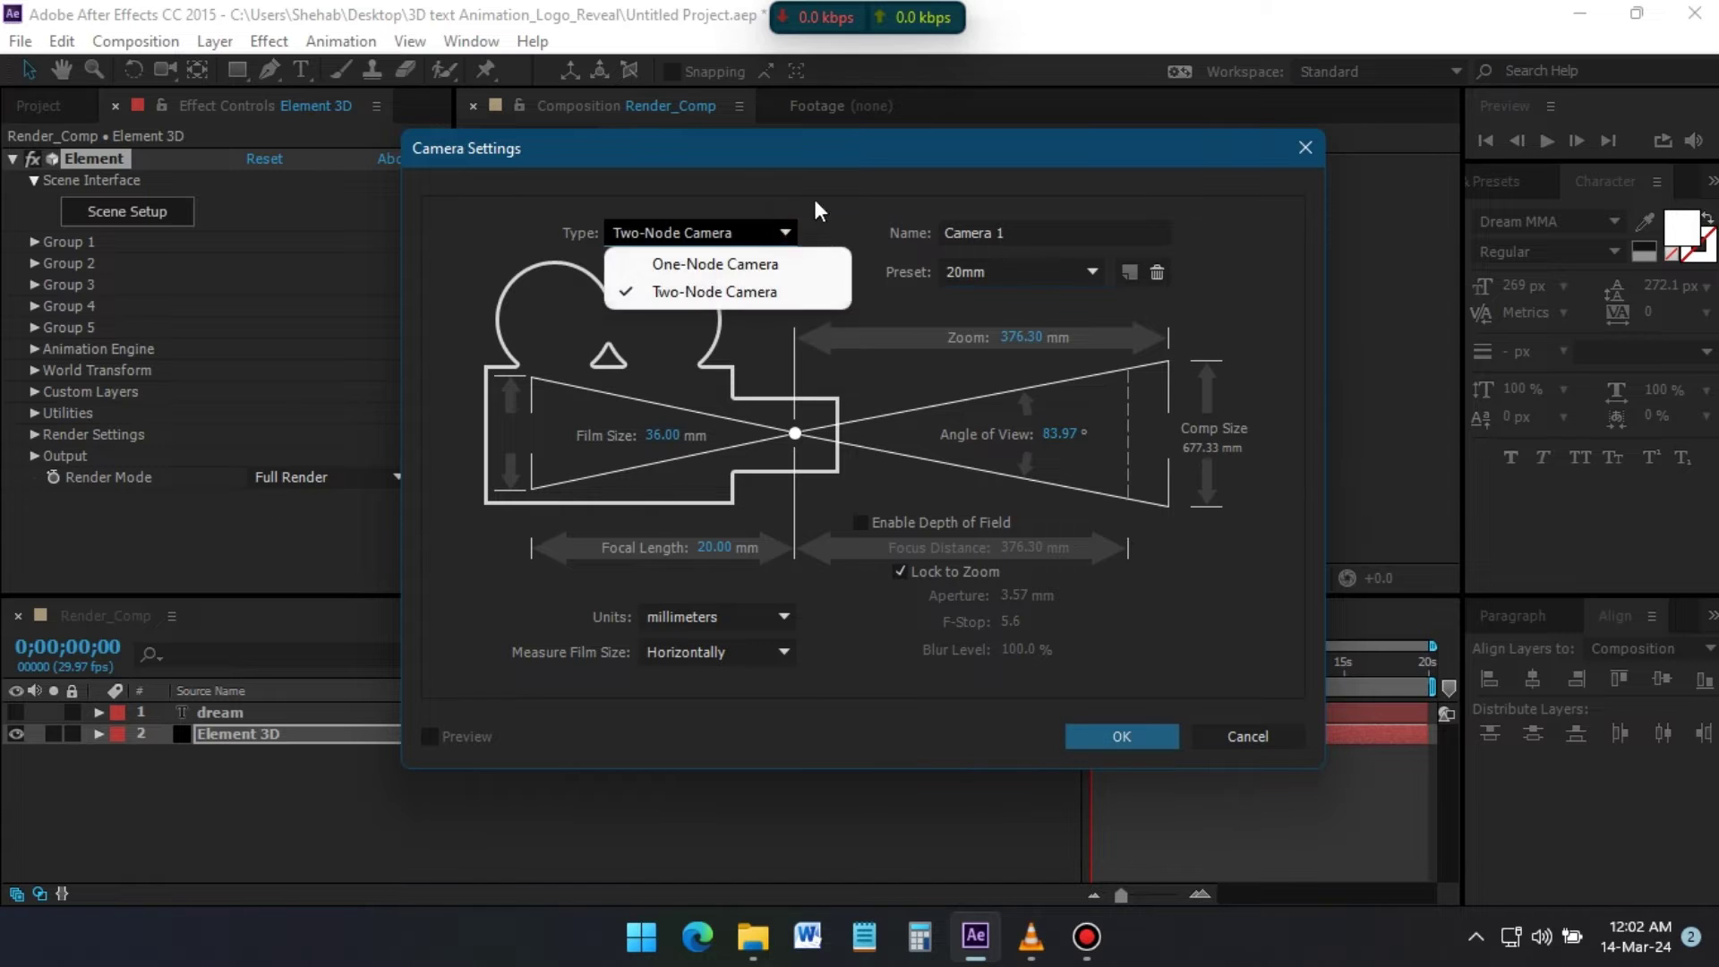
click(829, 203)
click(1075, 736)
- Orbit and dolly the camera in toward the ornate DREAM letters
drag(165, 71, 292, 88)
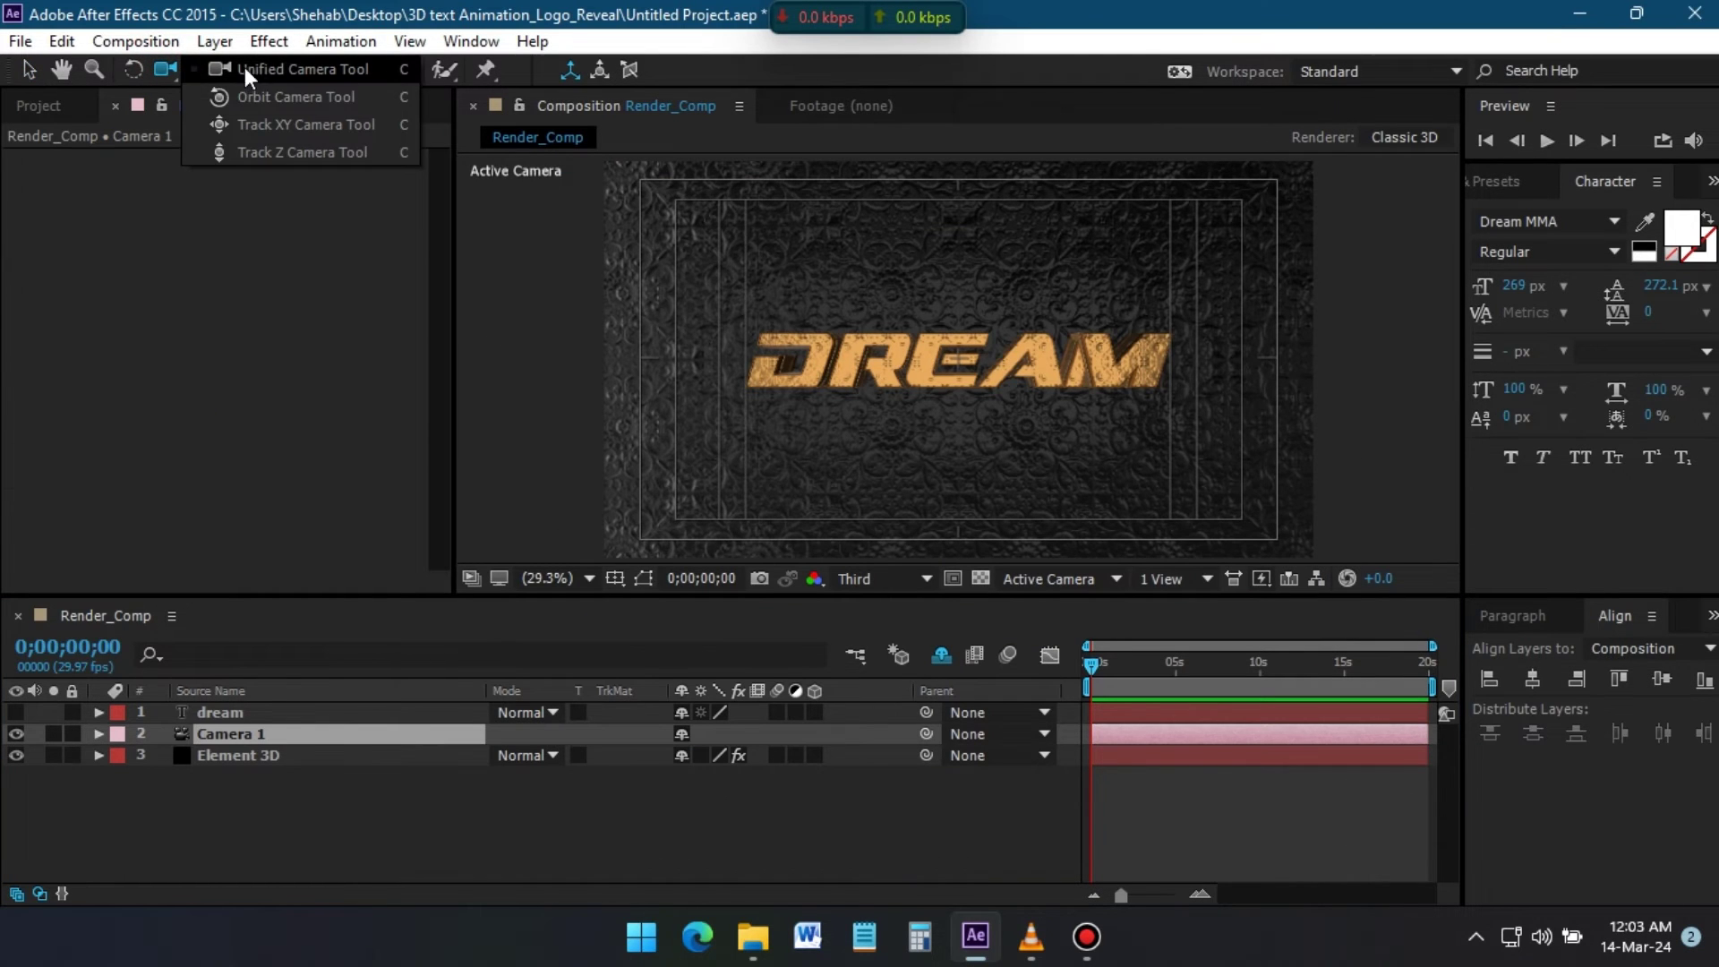
click(993, 412)
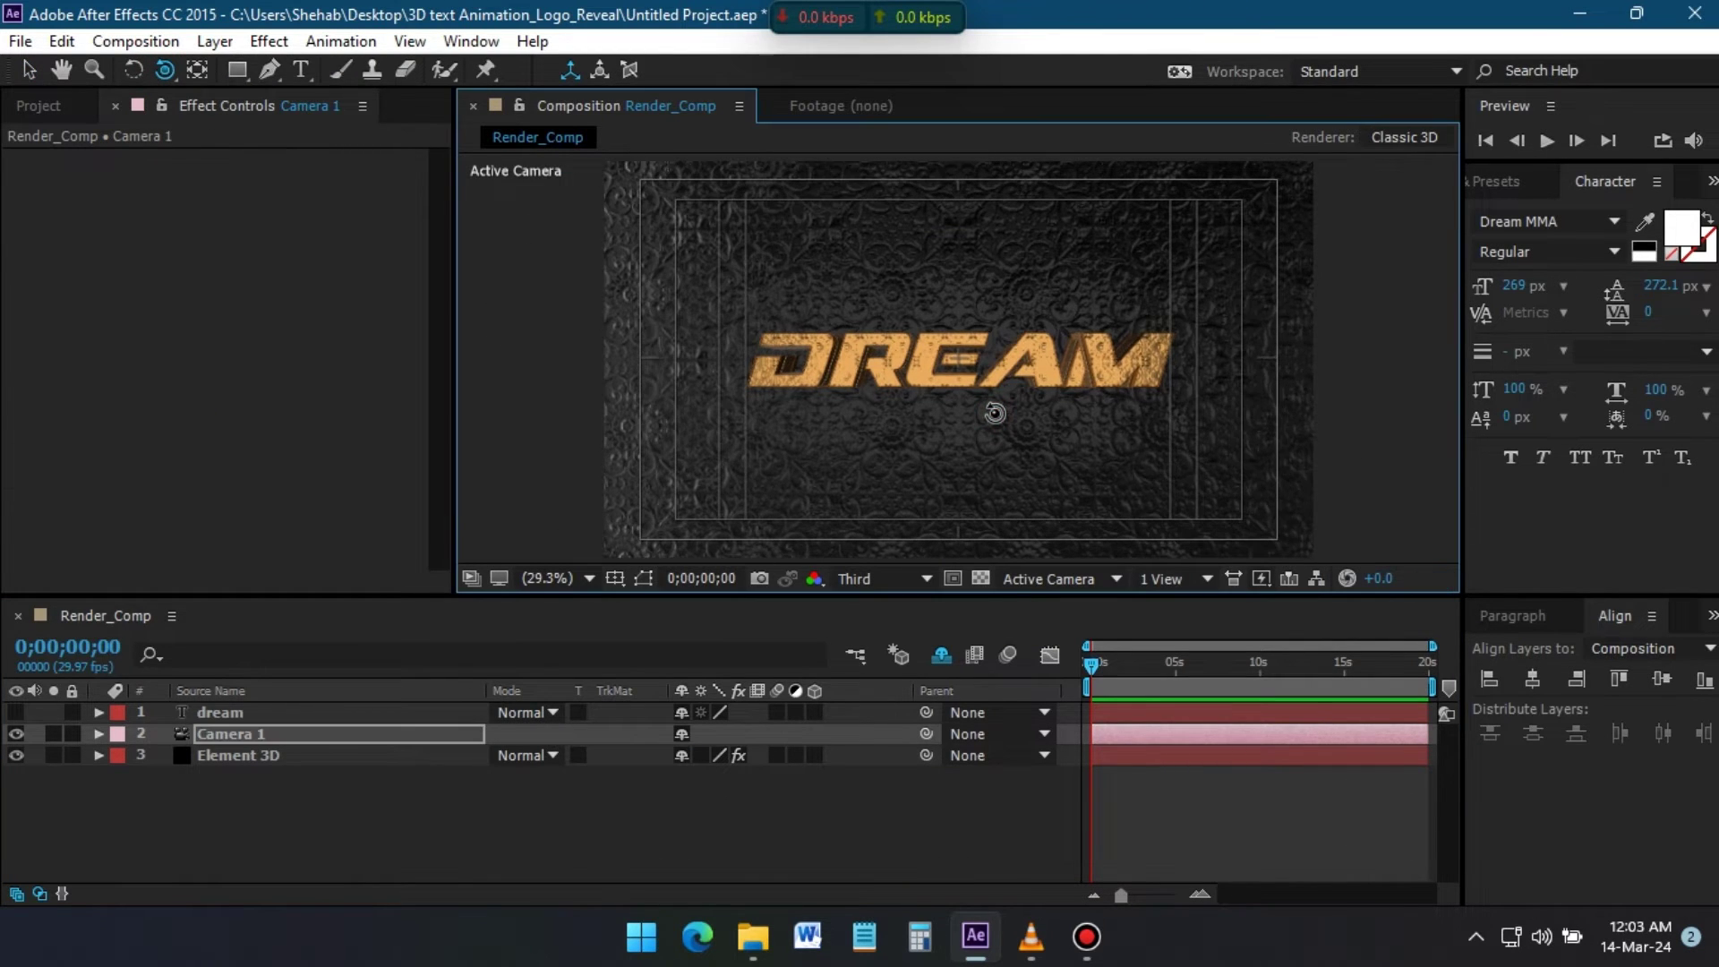
mouse_move(987, 381)
mouse_down()
mouse_move(364, 250)
mouse_move(1009, 315)
mouse_move(1005, 299)
mouse_up()
drag(165, 70, 299, 153)
mouse_move(1005, 277)
mouse_down()
mouse_move(1015, 377)
mouse_move(1000, 452)
mouse_up()
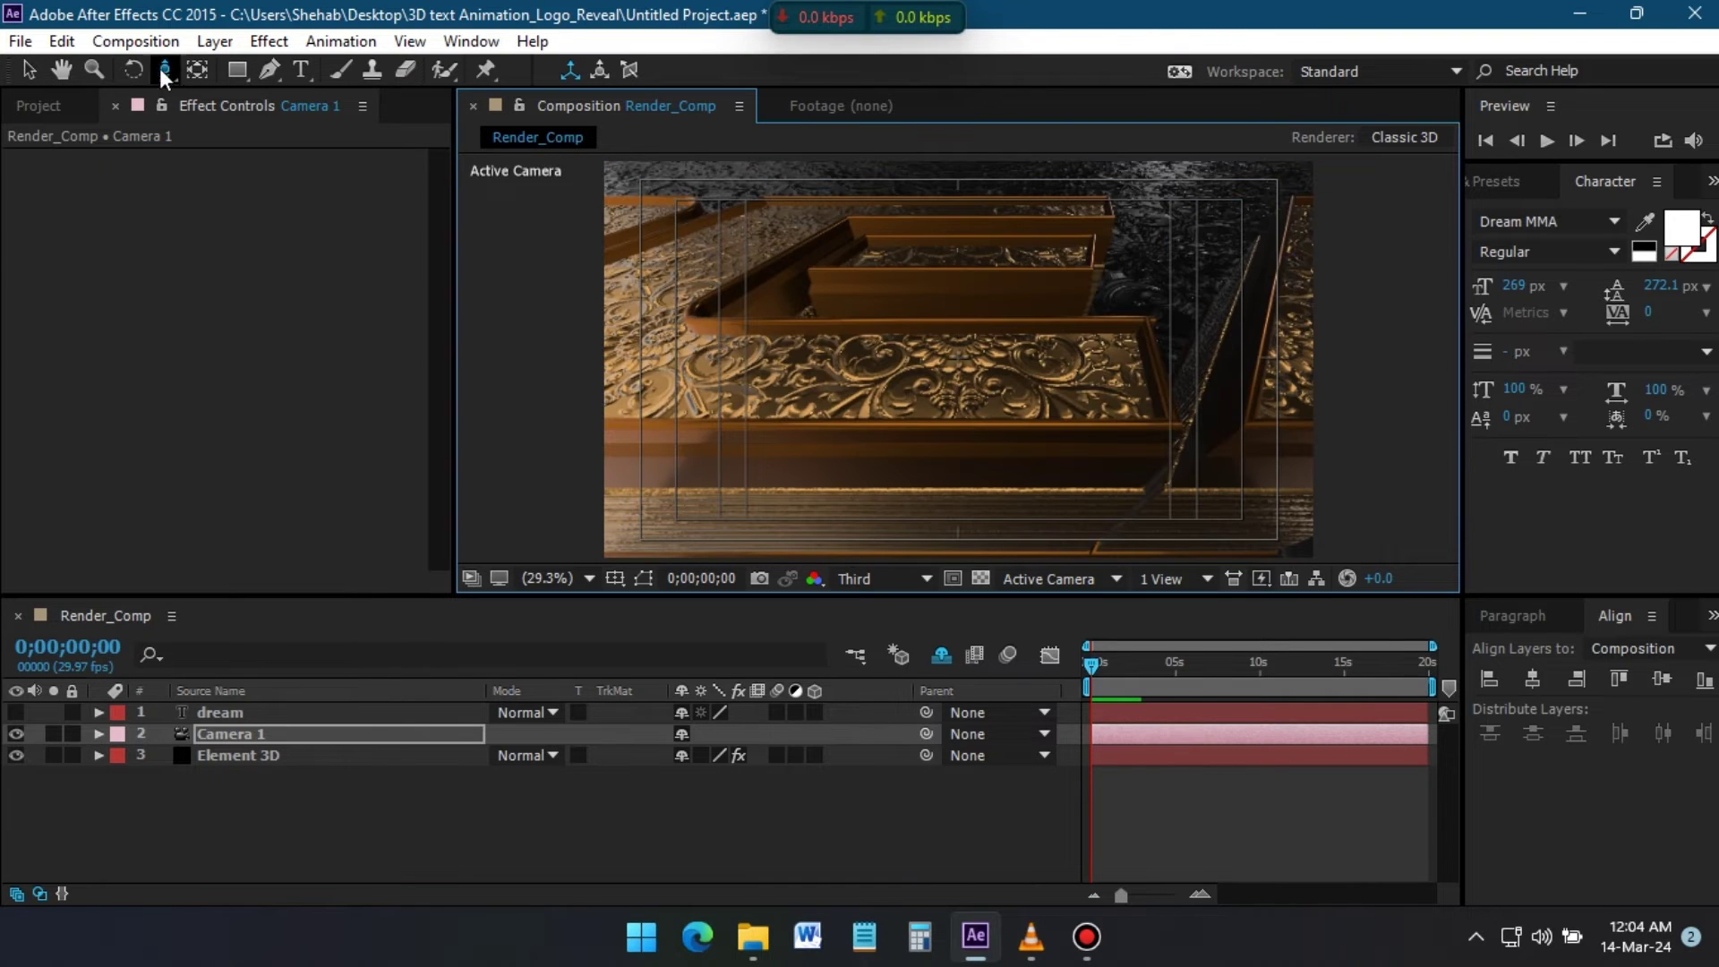
drag(164, 70, 299, 130)
drag(967, 272, 993, 379)
drag(164, 70, 300, 154)
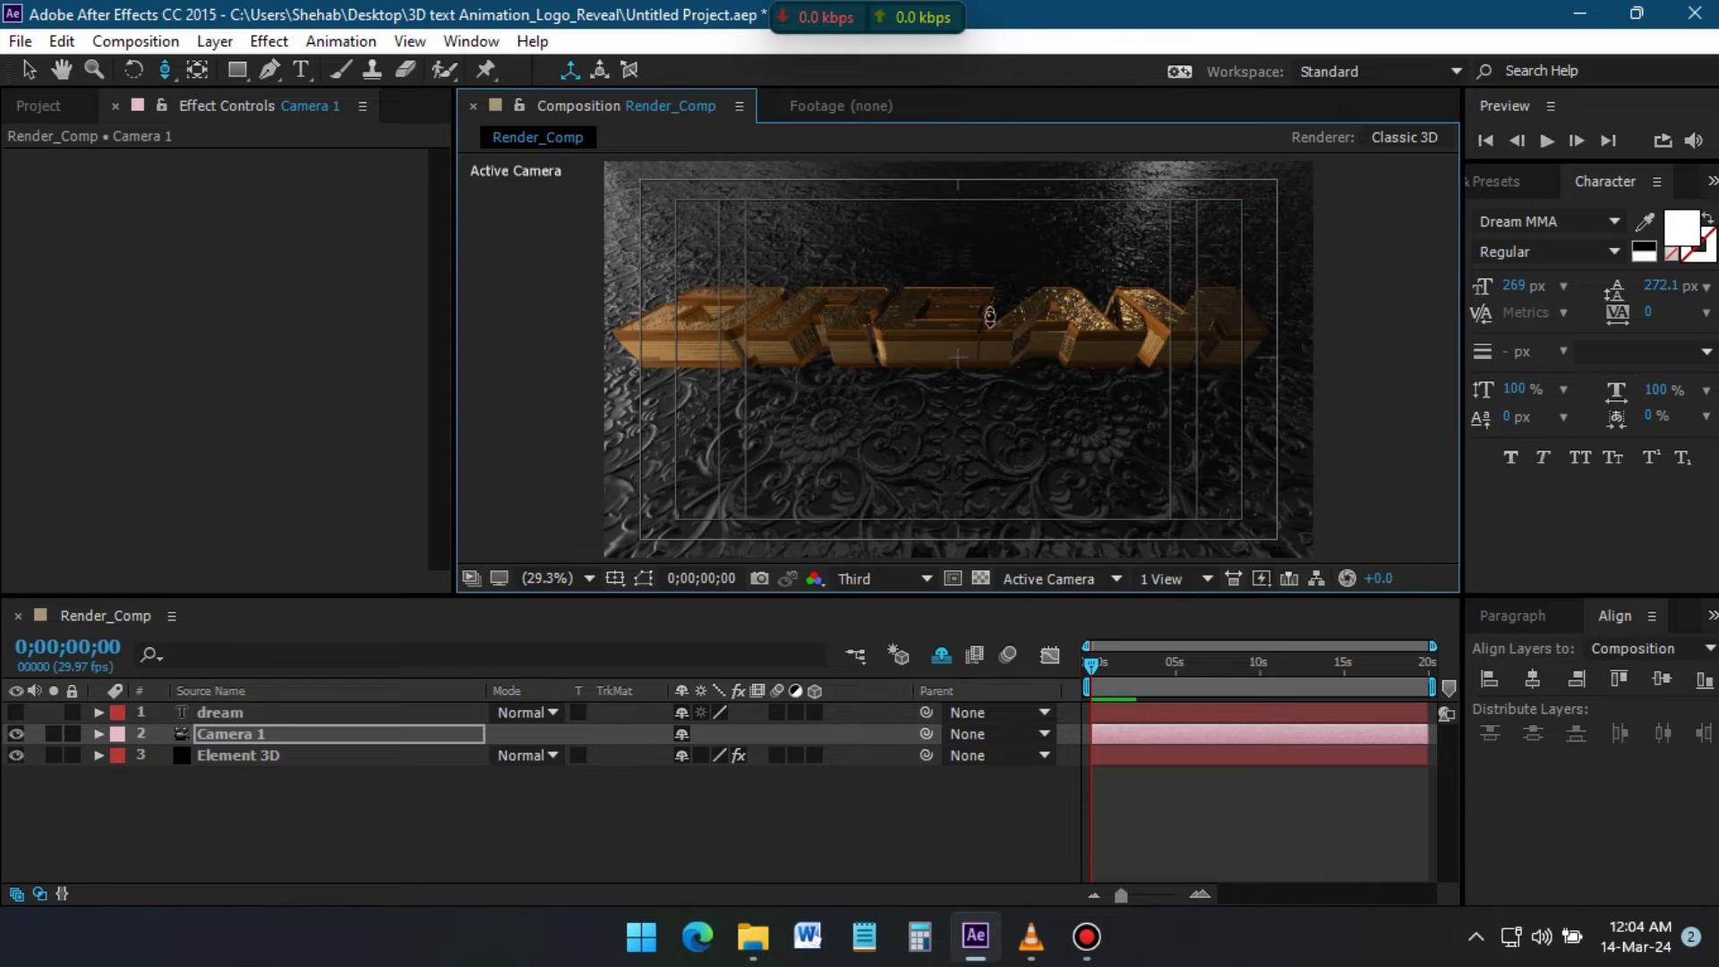
- Hide the safe-margin guides and fine-tune the camera close to the text
click(644, 578)
click(685, 598)
drag(922, 384, 913, 349)
key(c)
drag(1026, 384, 1022, 382)
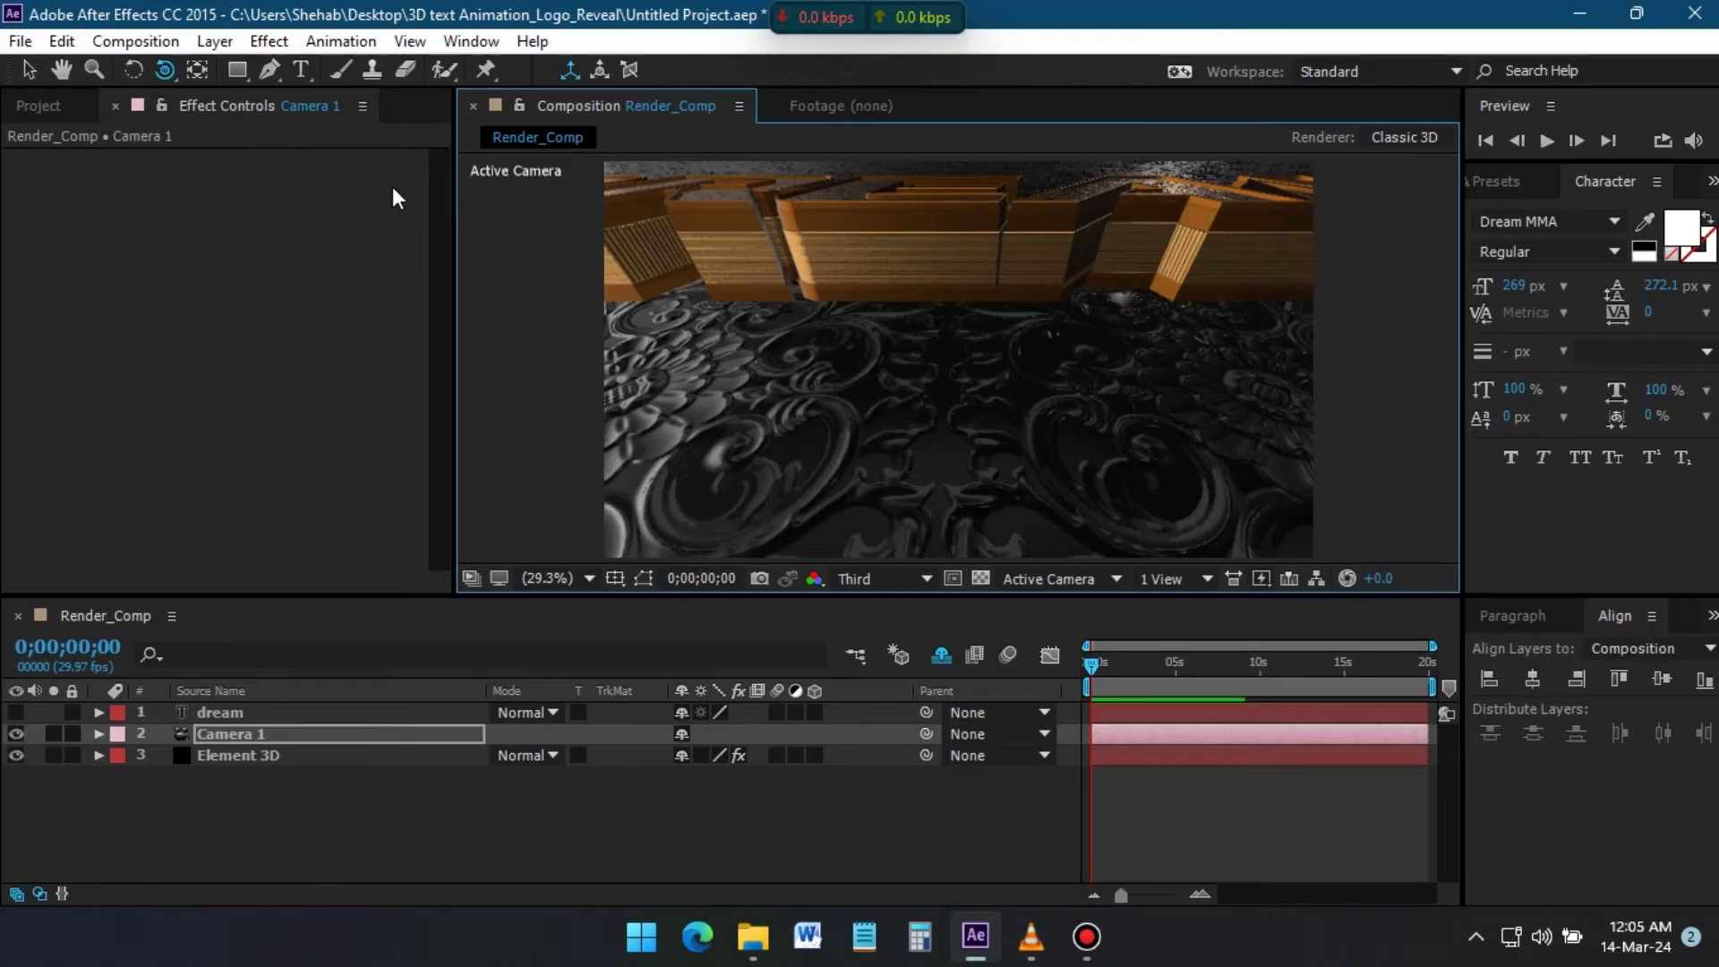
drag(924, 258, 932, 257)
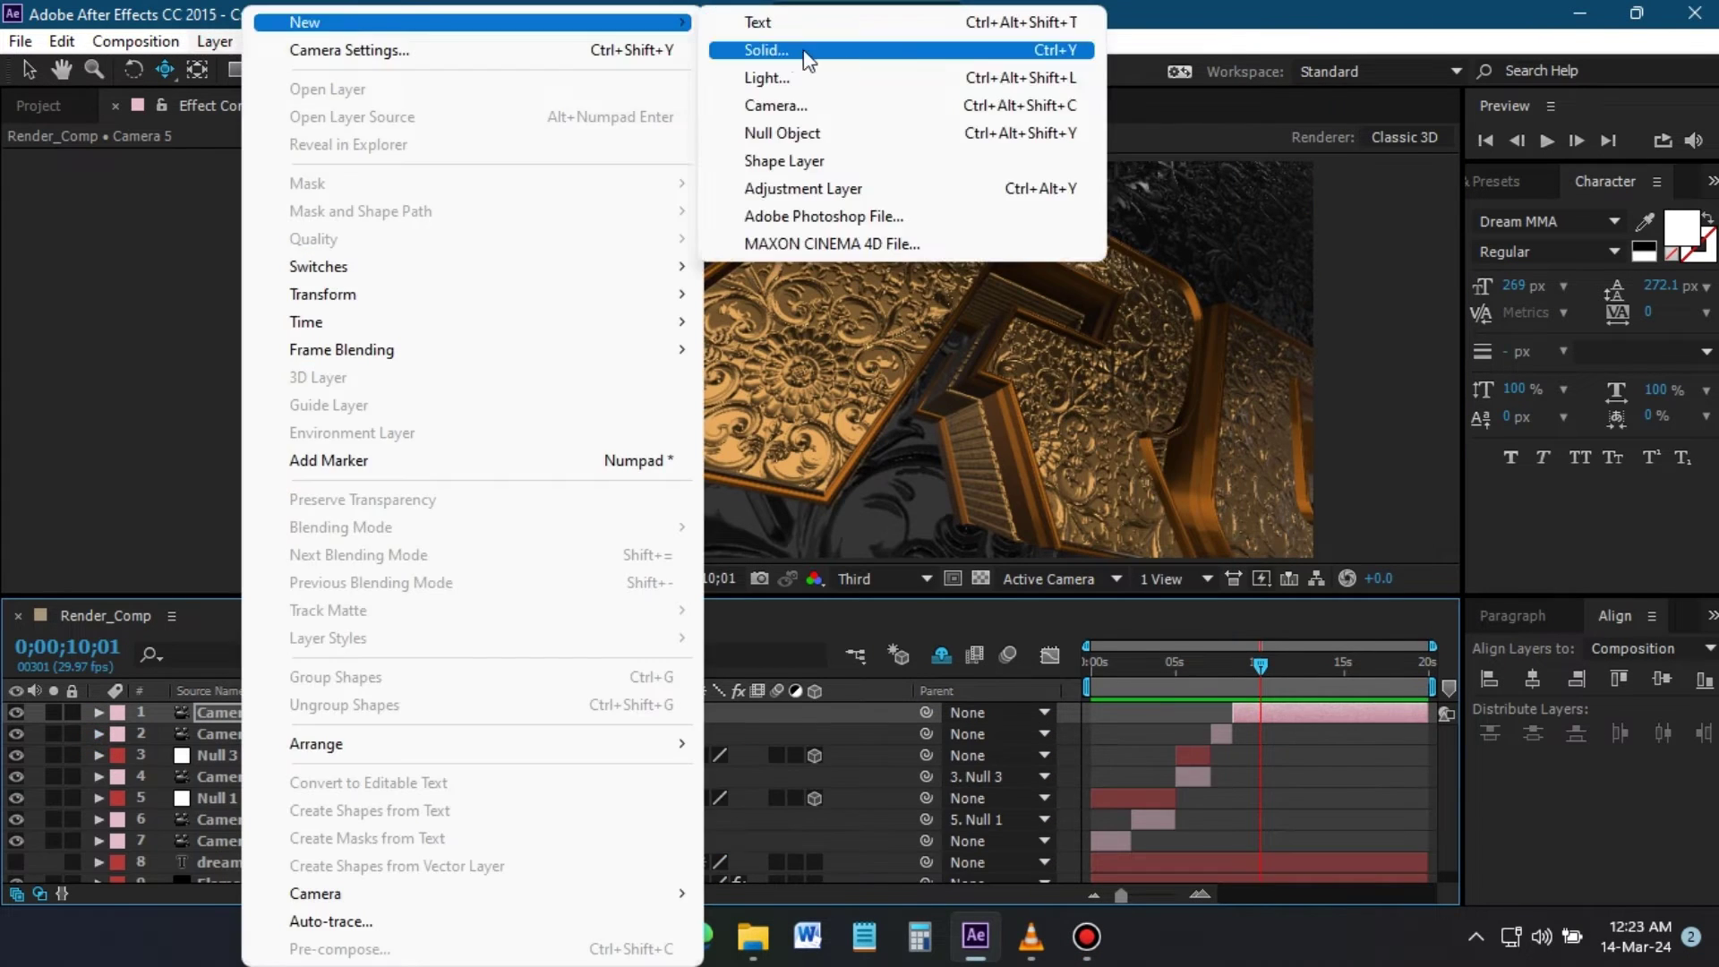
- Add another camera and give Camera 6 the 15mm preset
click(792, 105)
click(1121, 735)
click(1261, 712)
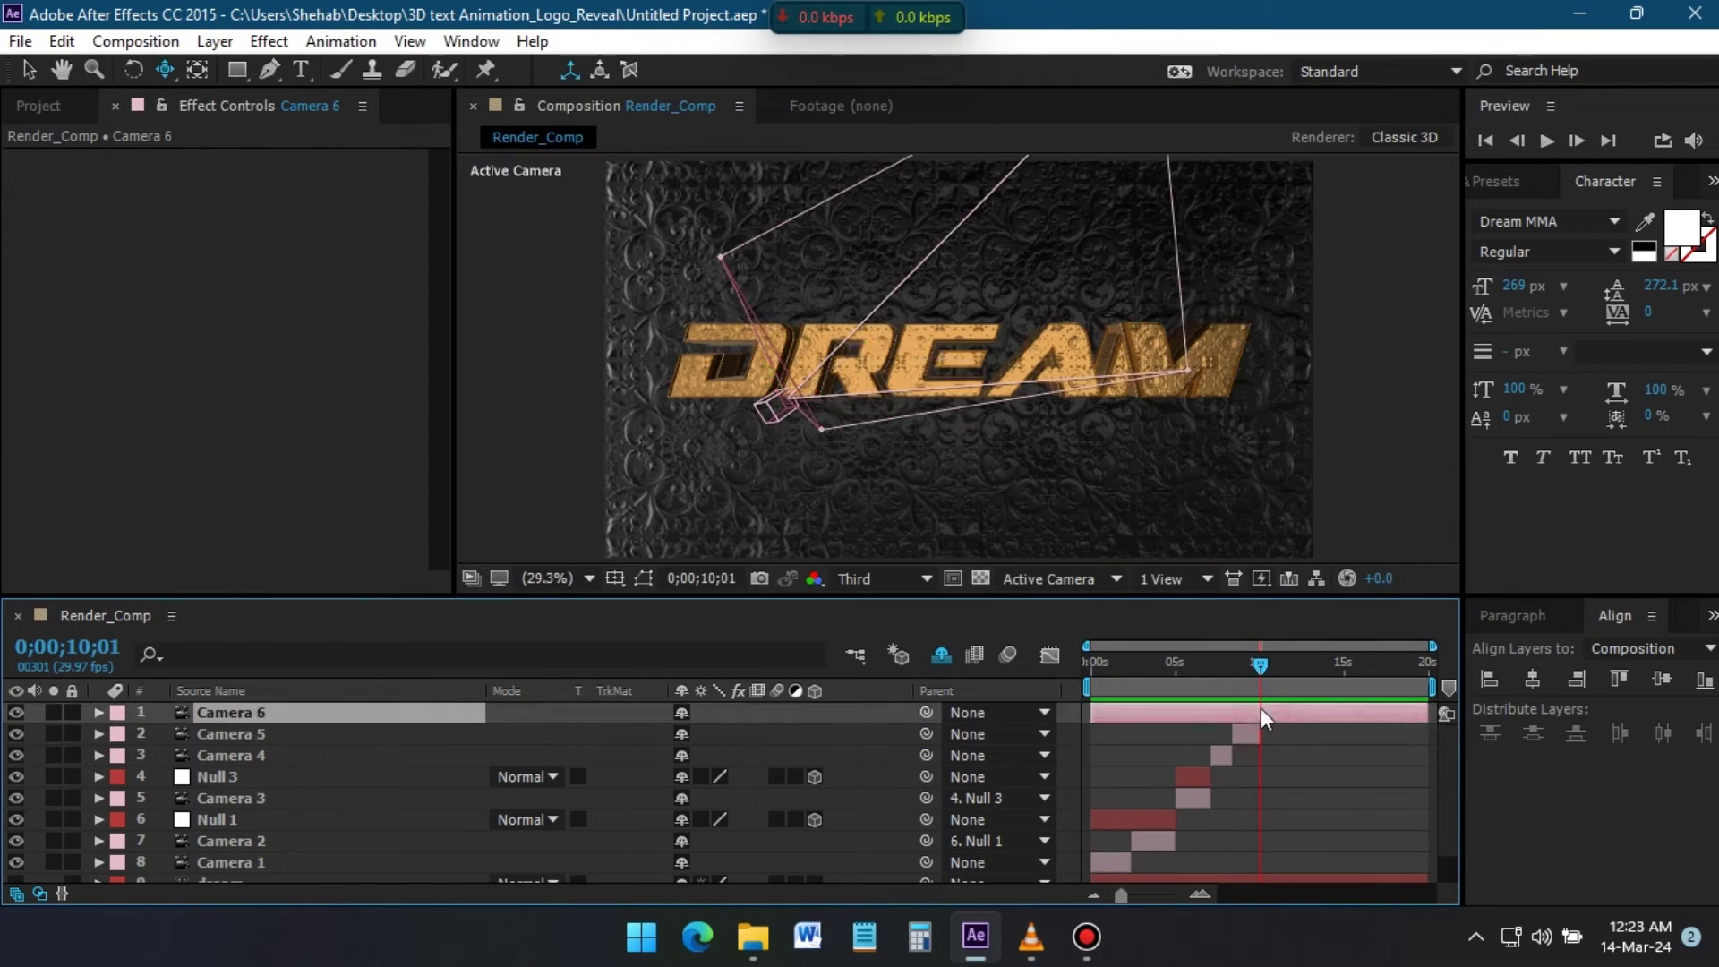
click(216, 41)
click(288, 50)
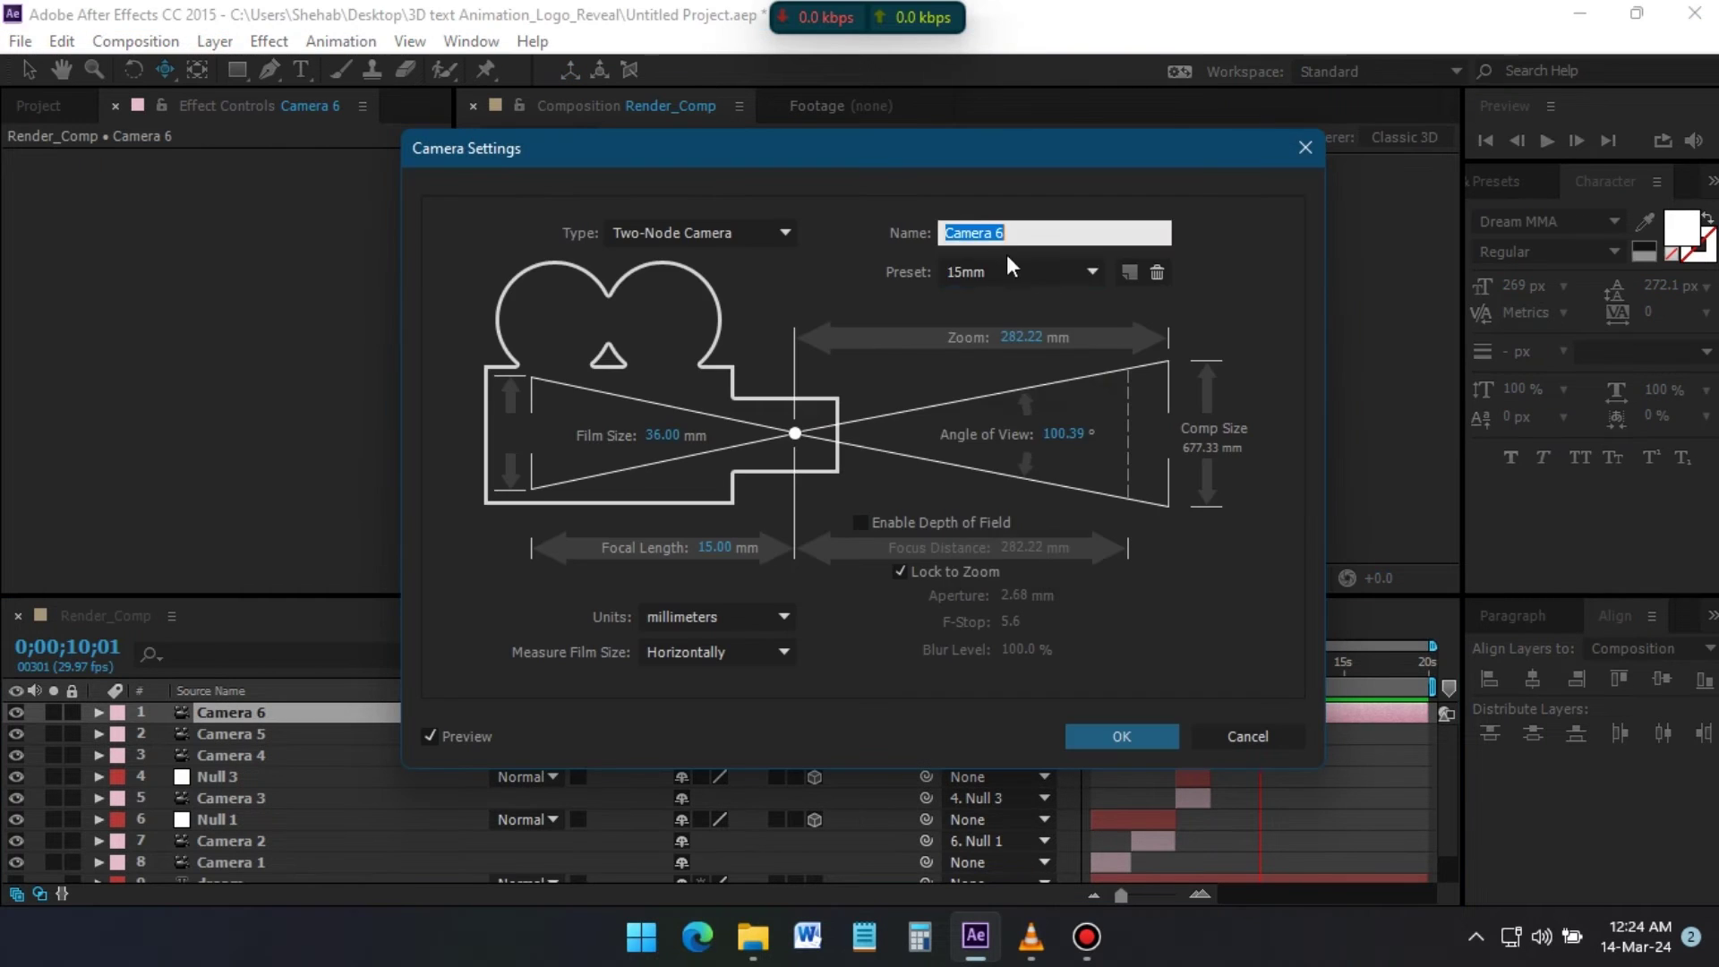
click(1122, 735)
click(214, 41)
click(288, 89)
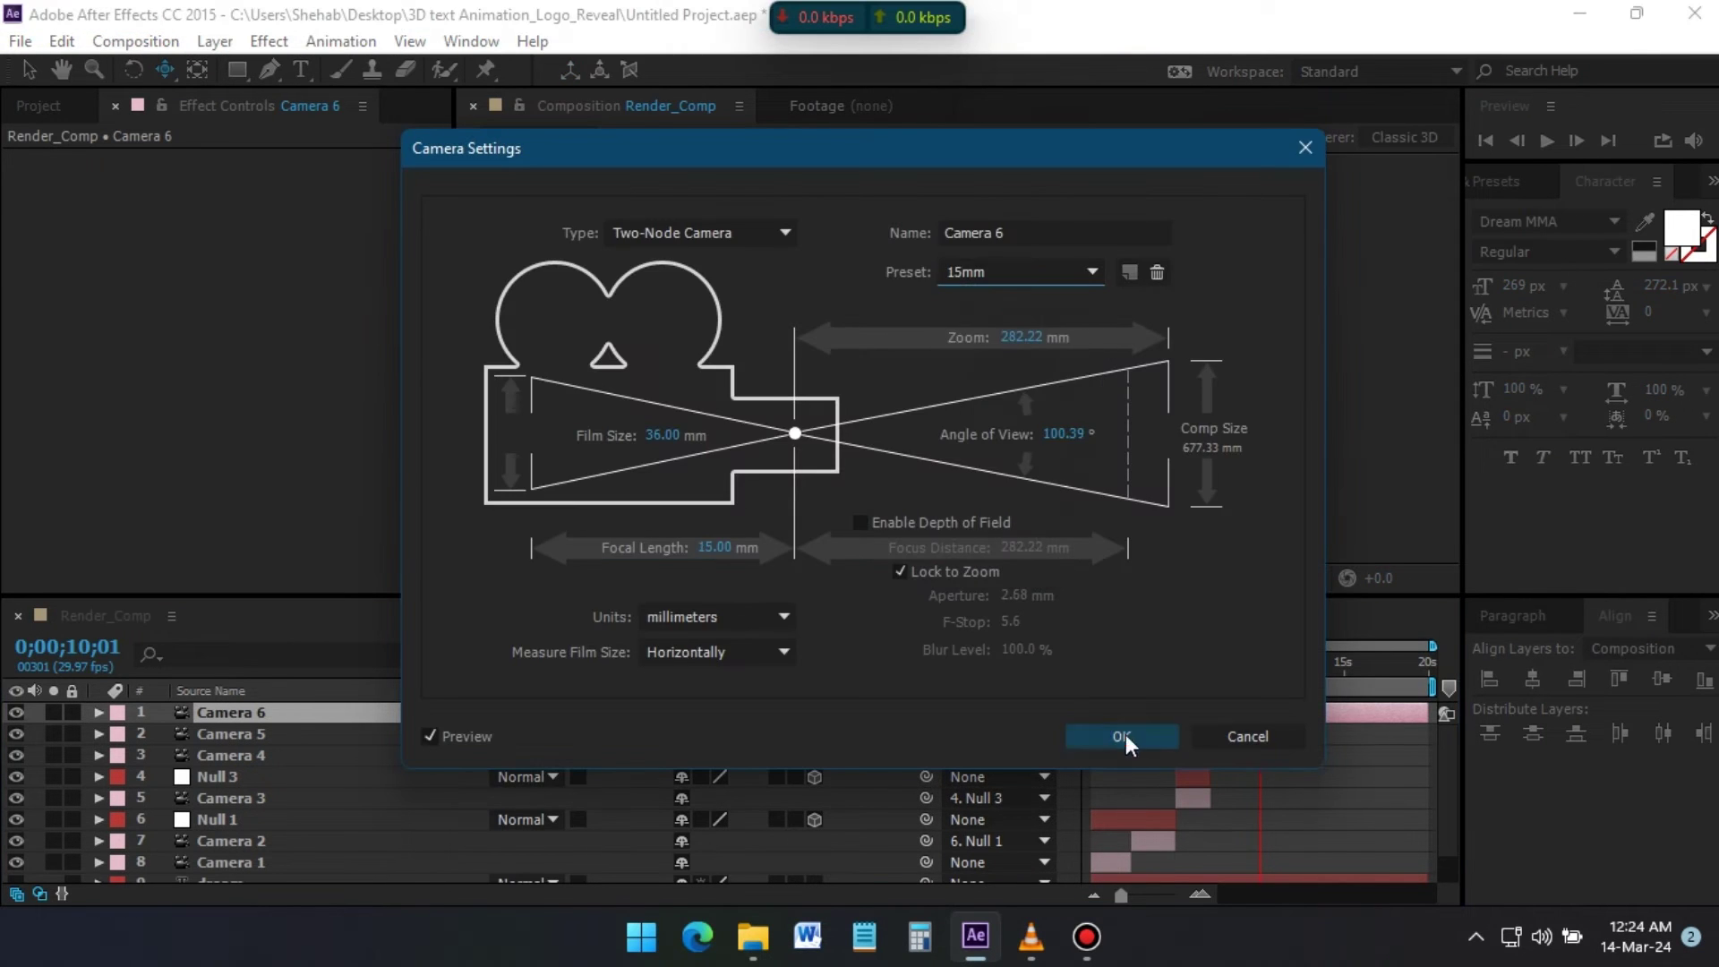
- Reveal the Bend deform options under Element 3D's Group 1 Particle Look
click(1121, 737)
click(941, 364)
click(36, 243)
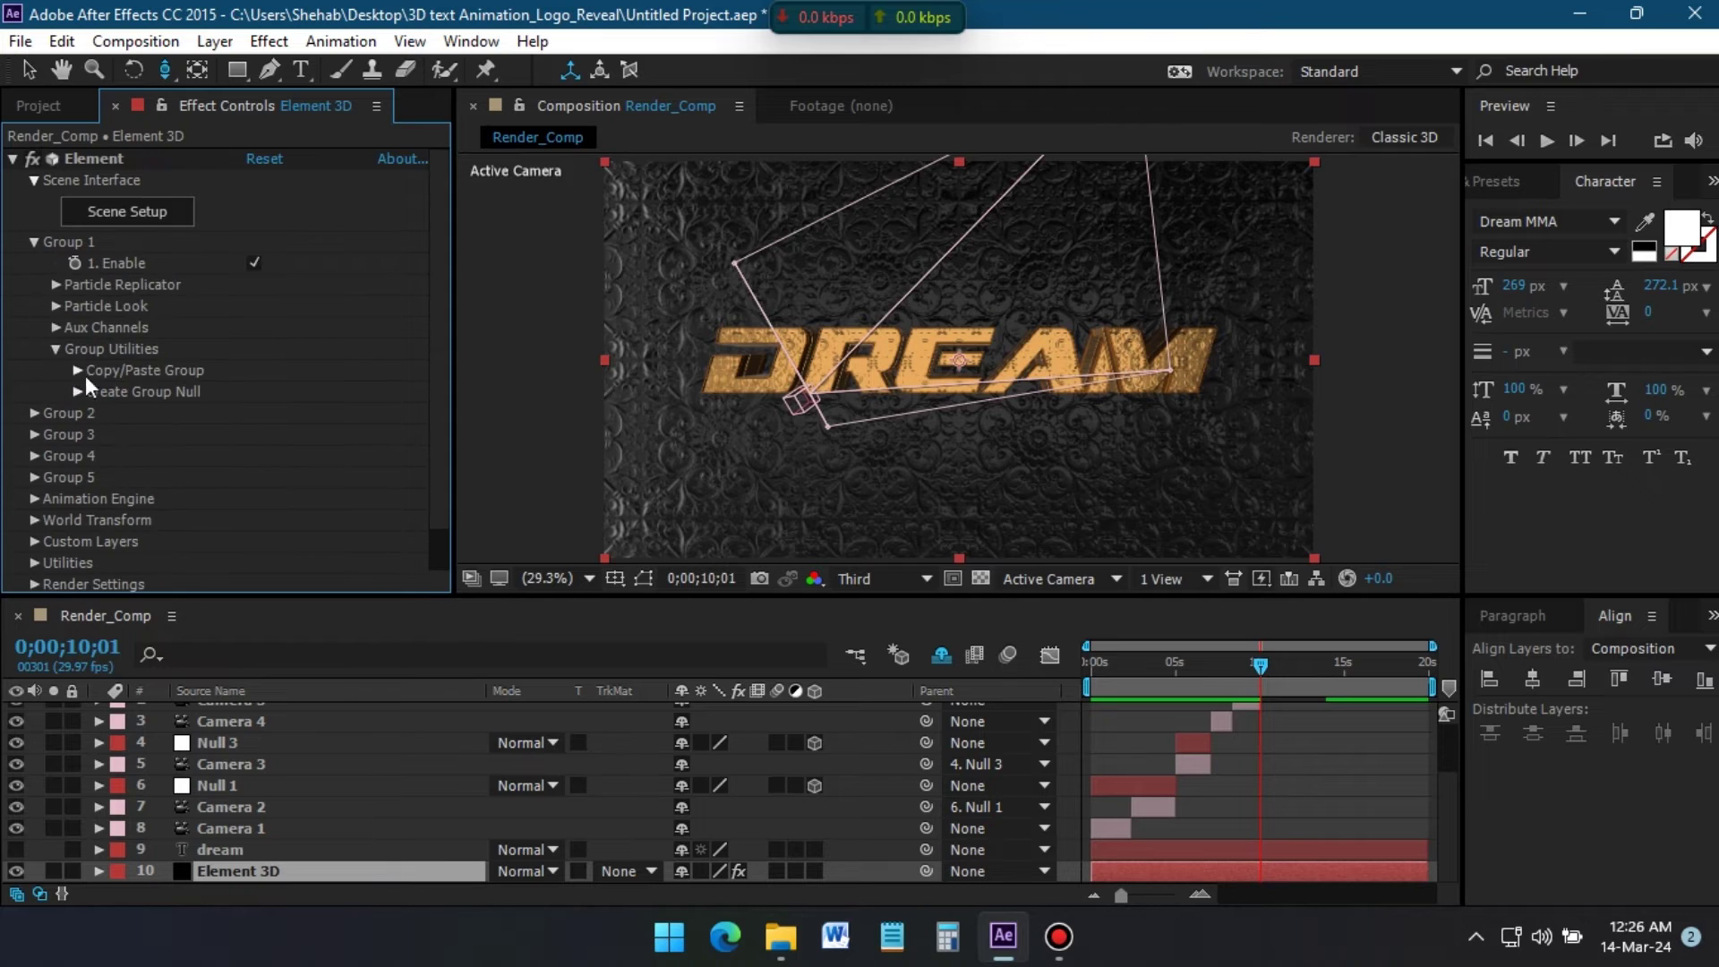
click(56, 307)
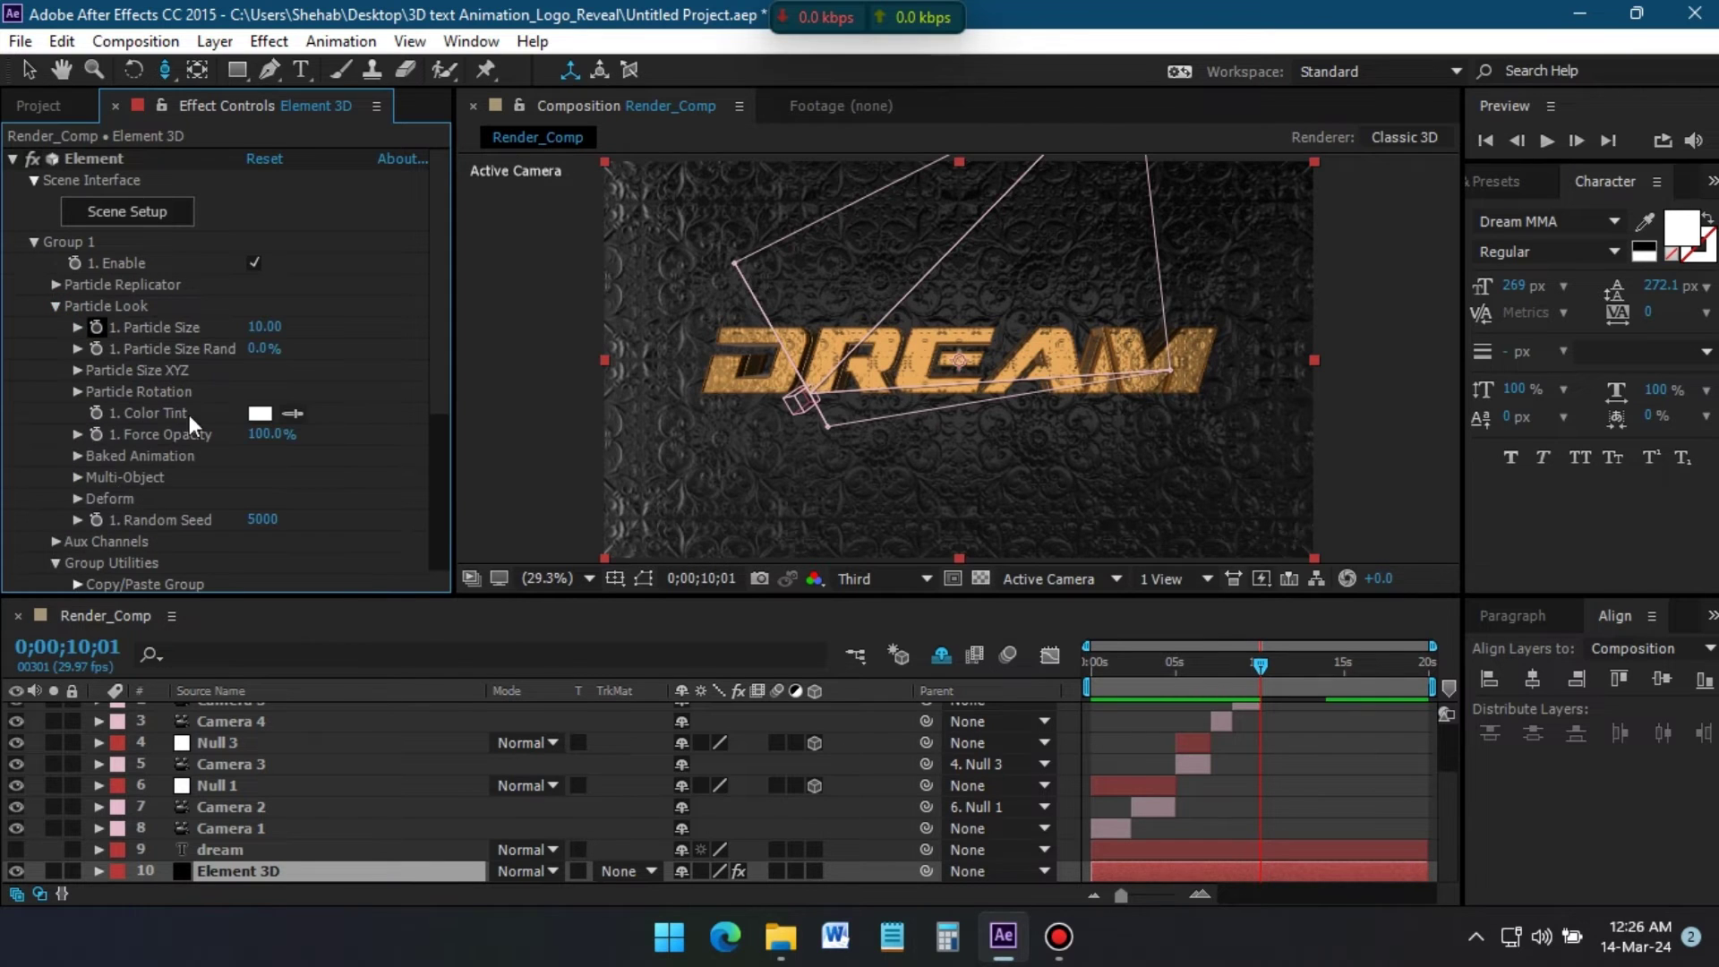
click(76, 499)
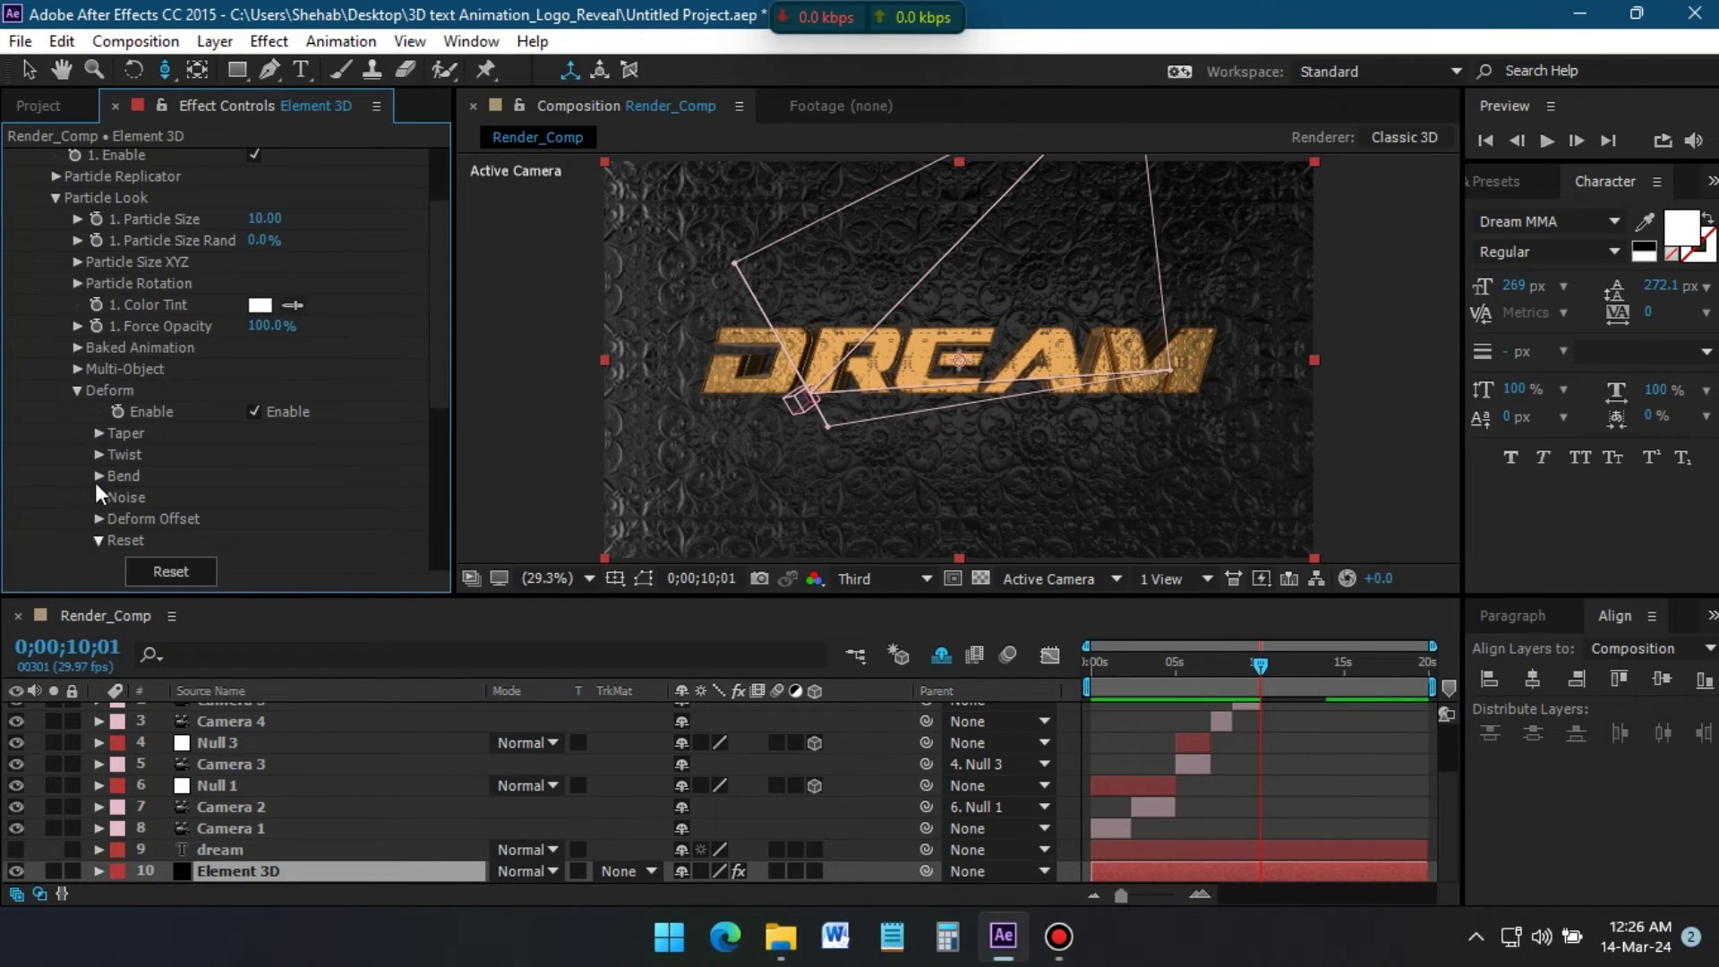
click(100, 476)
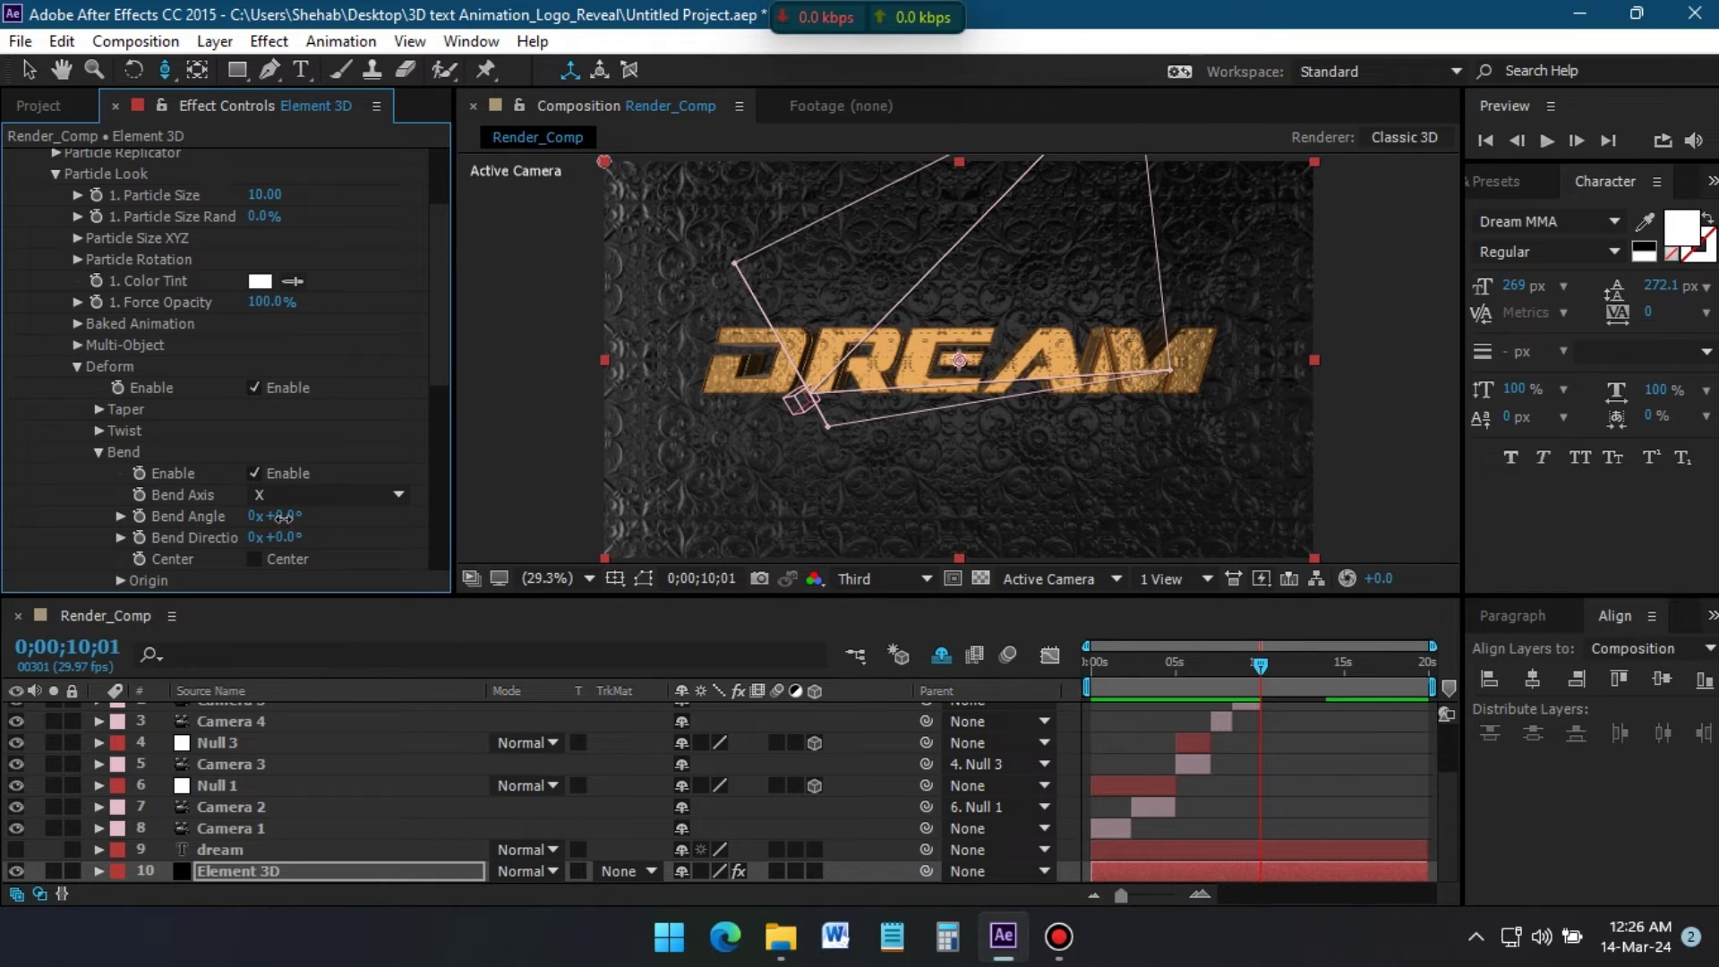
- Keyframe Bend Angle at -150° at 10s and 0° at 14s, then preview
drag(241, 526, 134, 538)
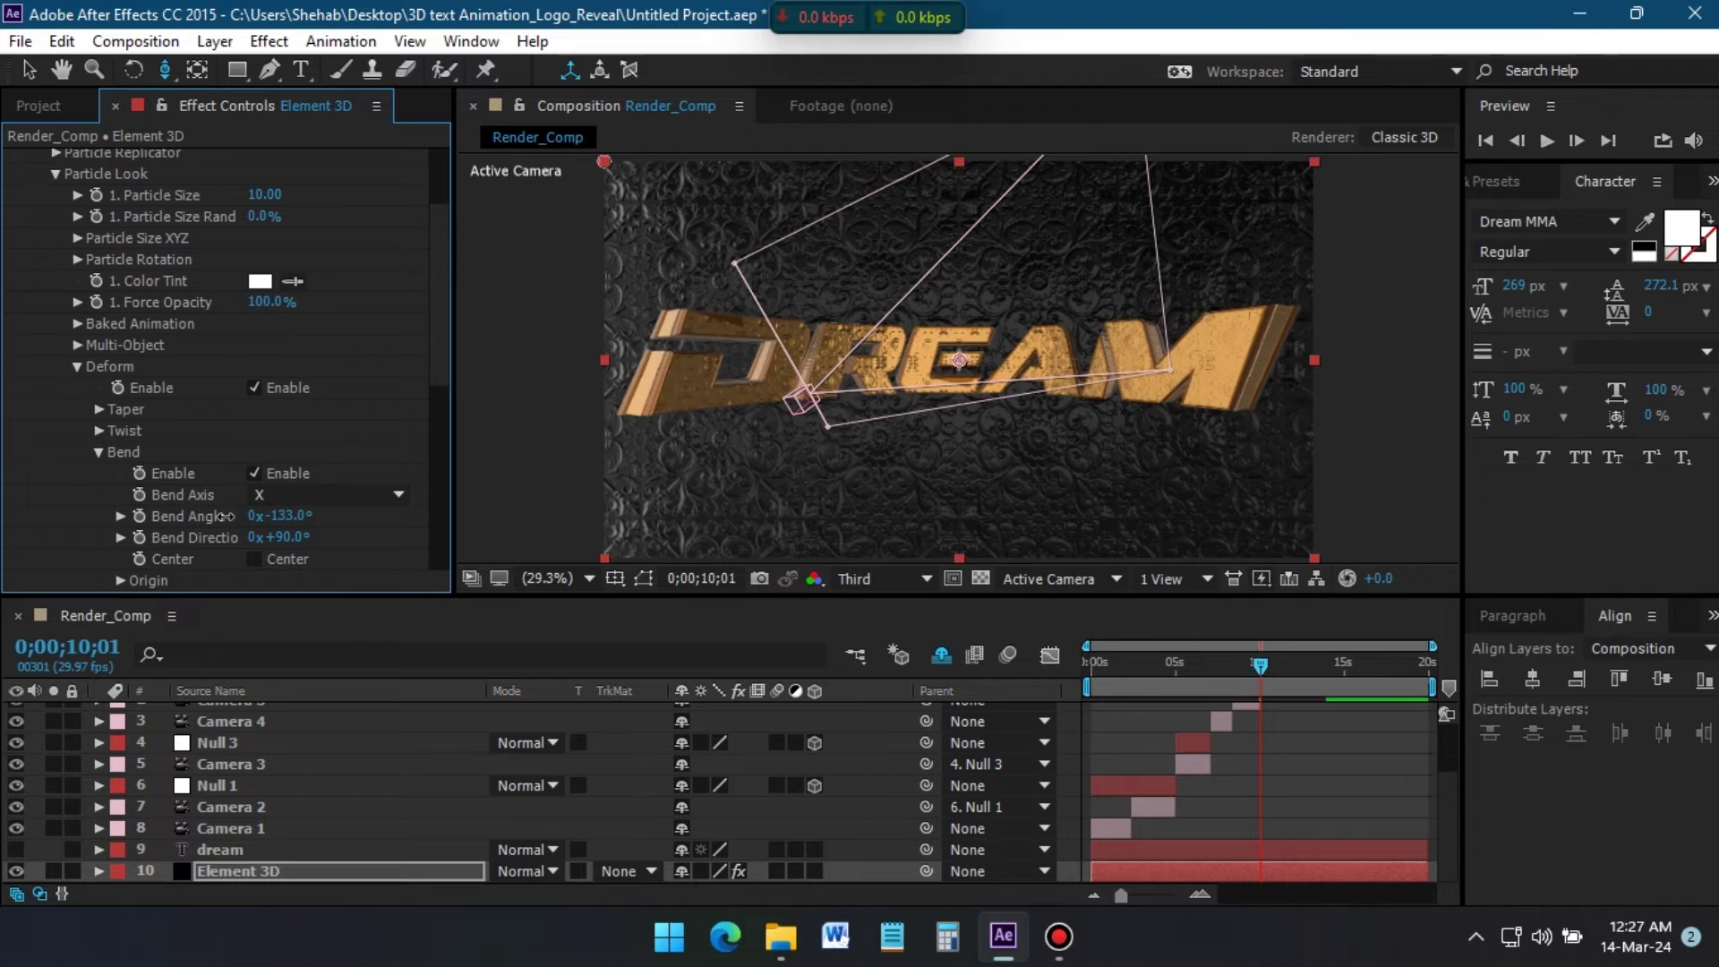
click(282, 518)
text(-150)
key(Return)
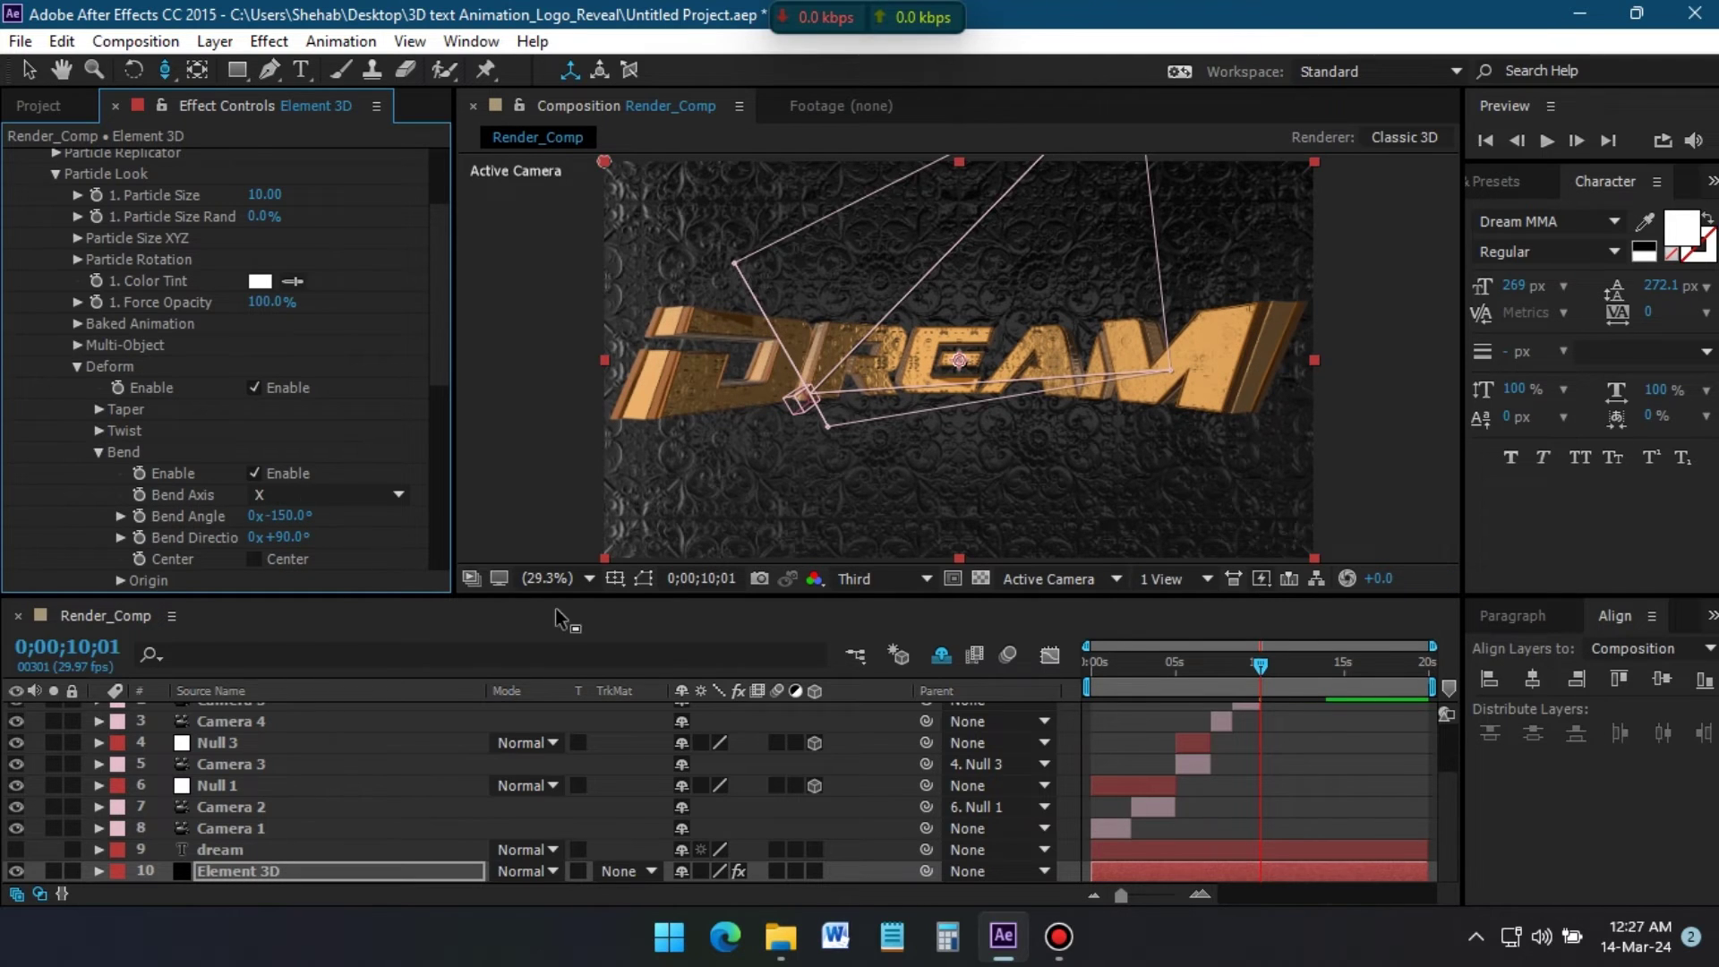
scroll(537, 792, up, 3)
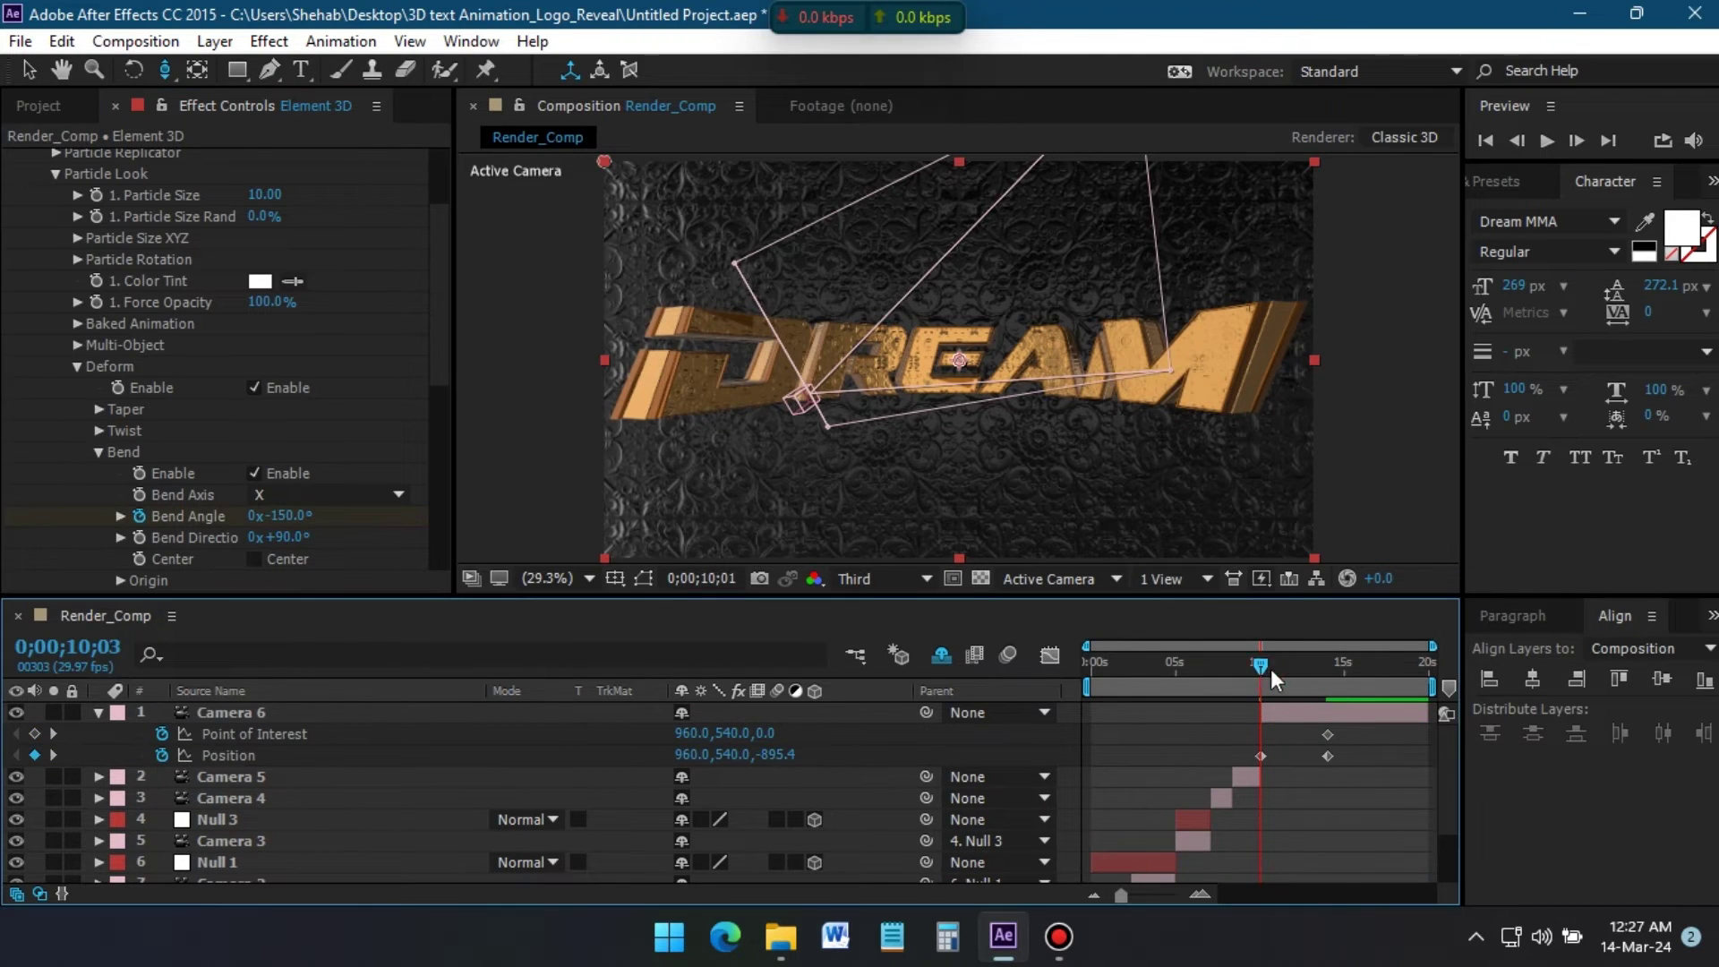
drag(1282, 645, 1328, 664)
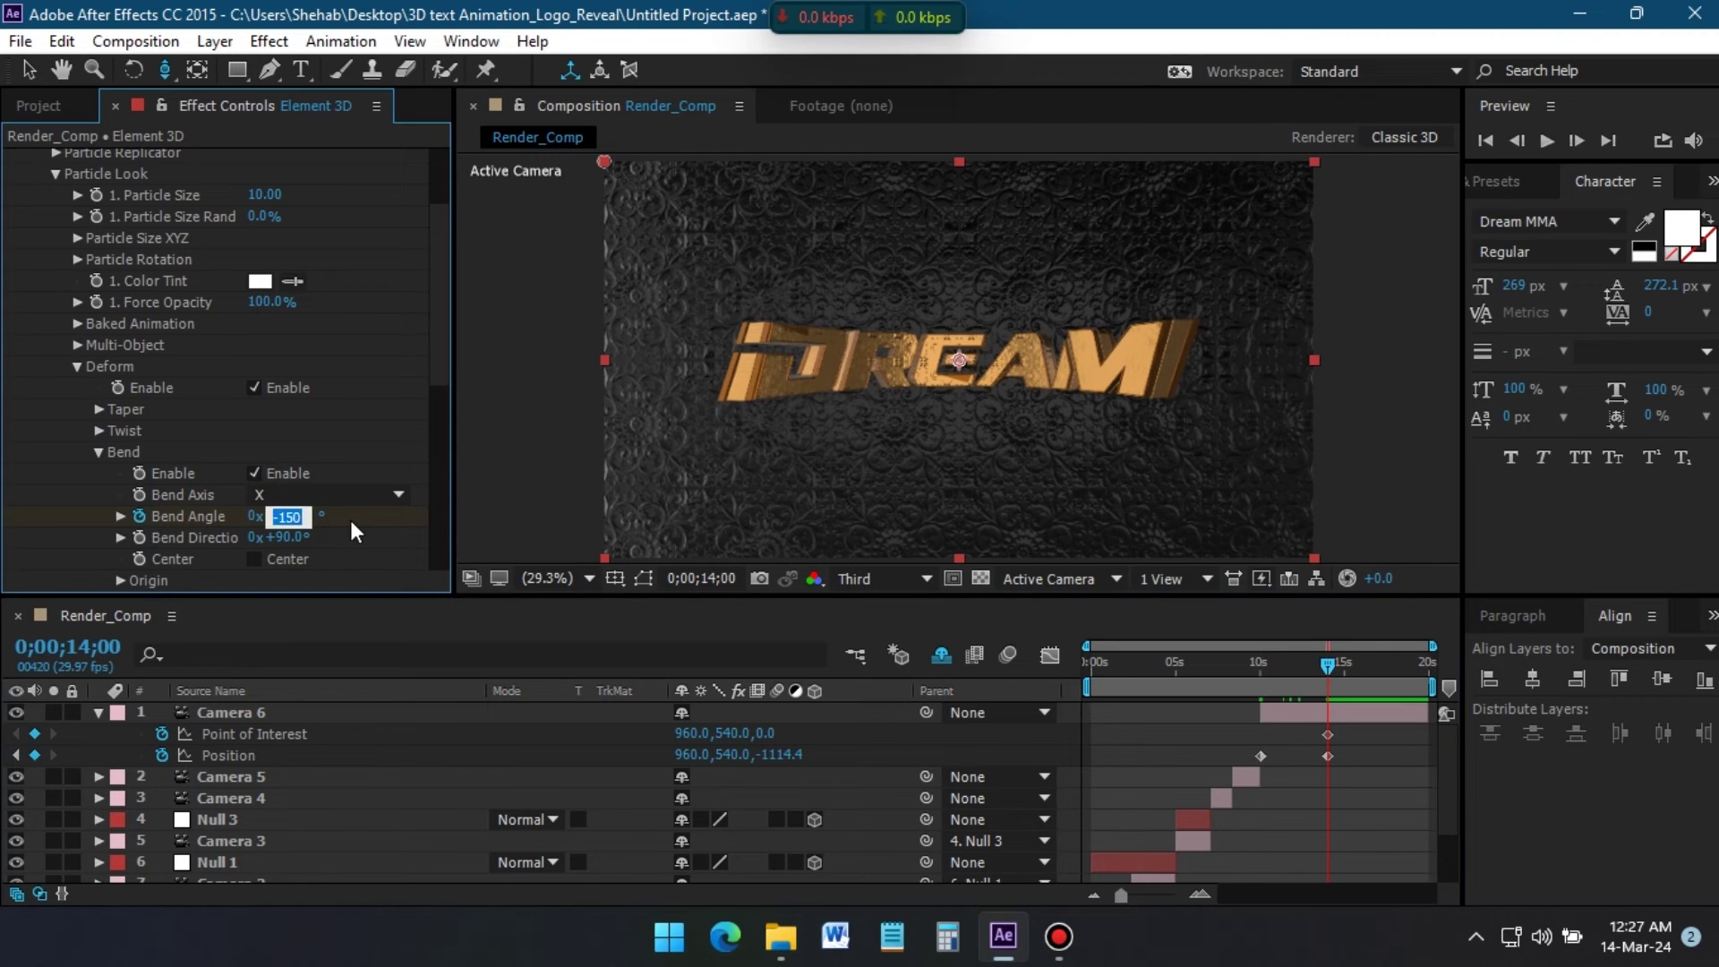
click(289, 516)
text(0)
key(Return)
click(1262, 672)
key(space)
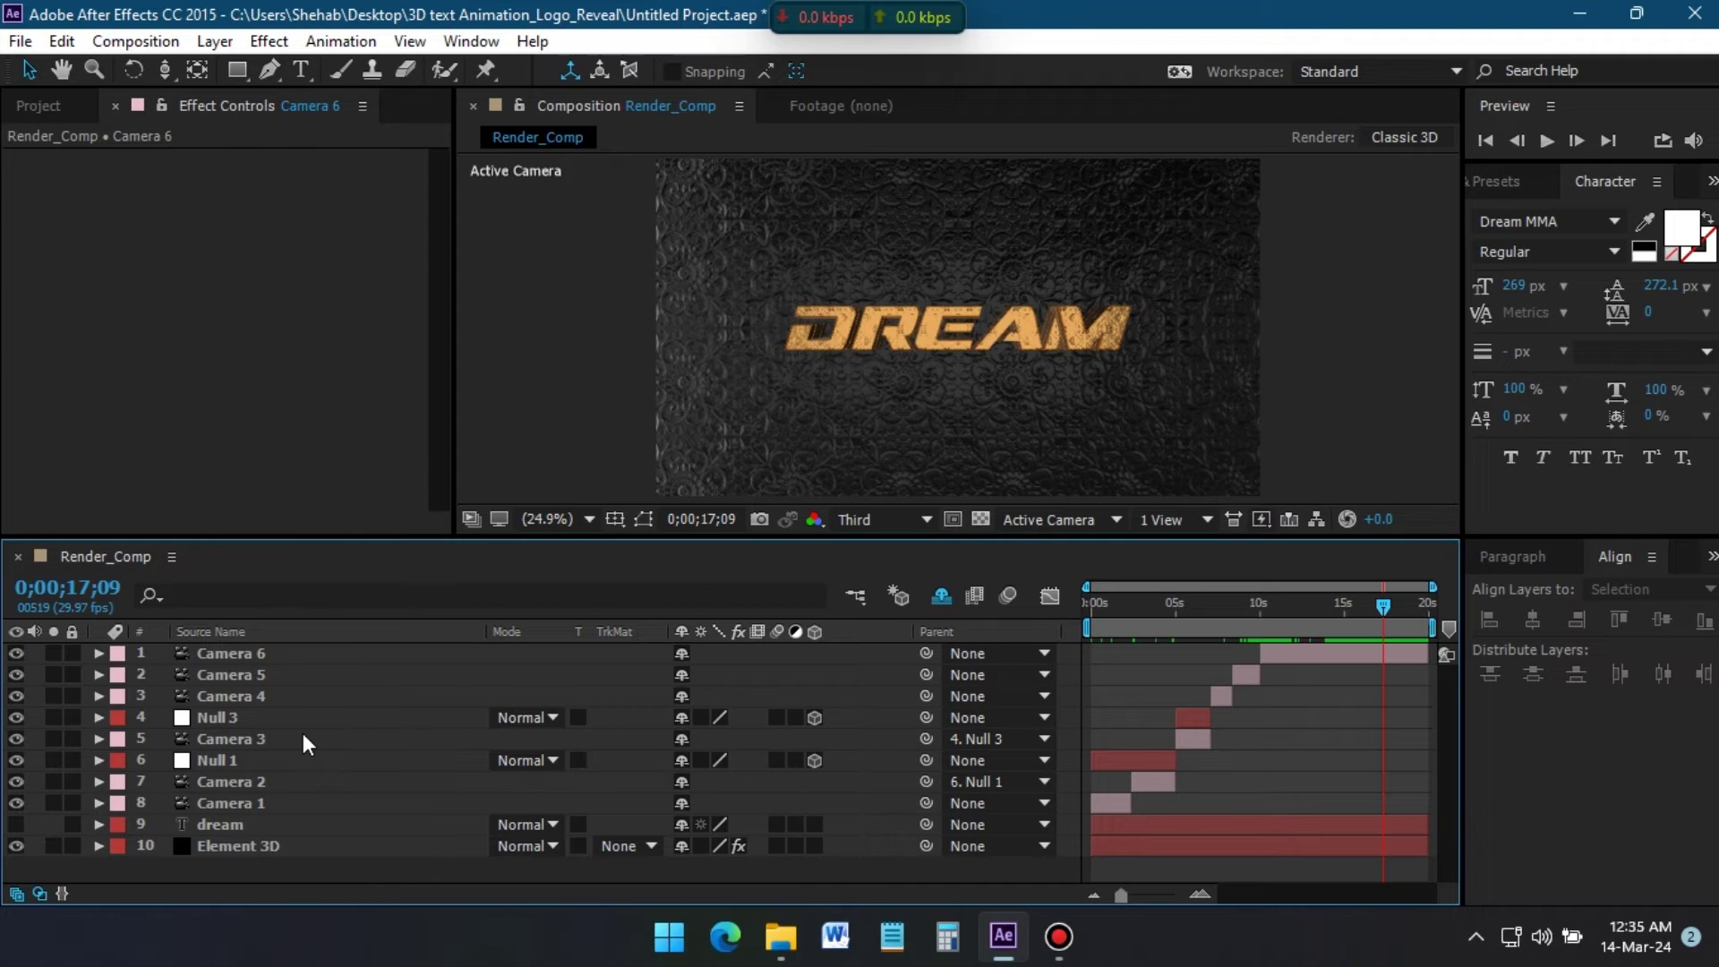
- Delete all camera and null layers and move to the 3-second frame
click(243, 654)
shift+click(243, 803)
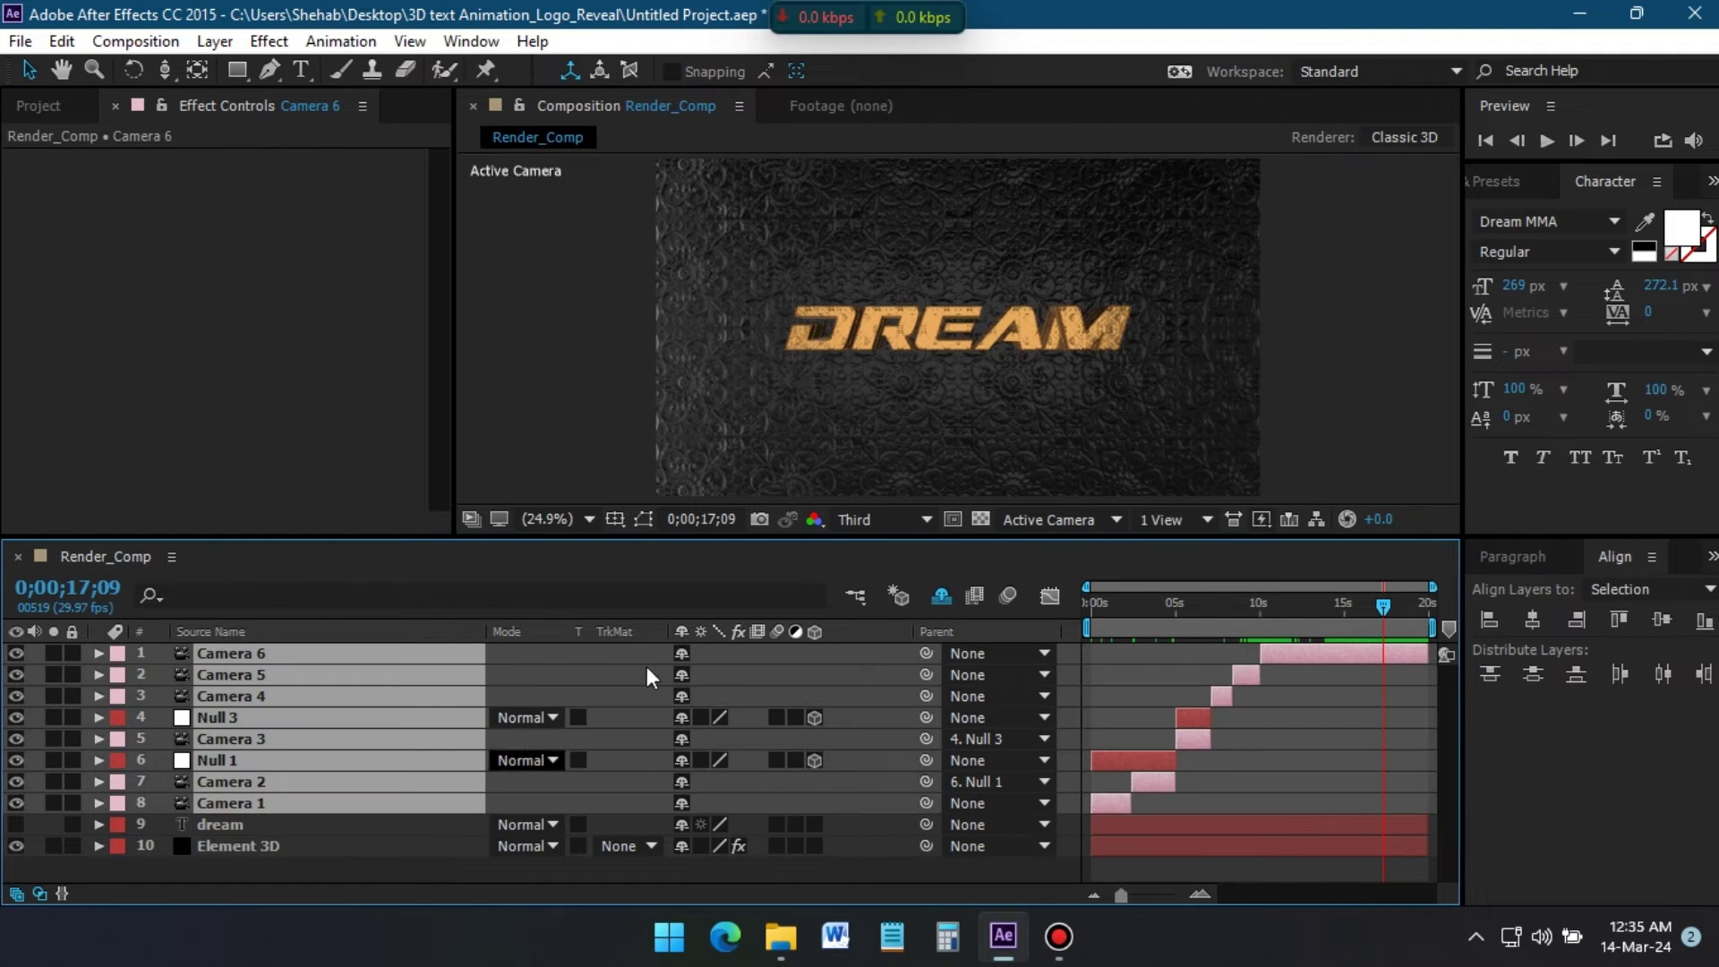
key(Delete)
drag(1221, 630, 1148, 629)
- Add a new adjustment layer named 'looks'
right_click(273, 773)
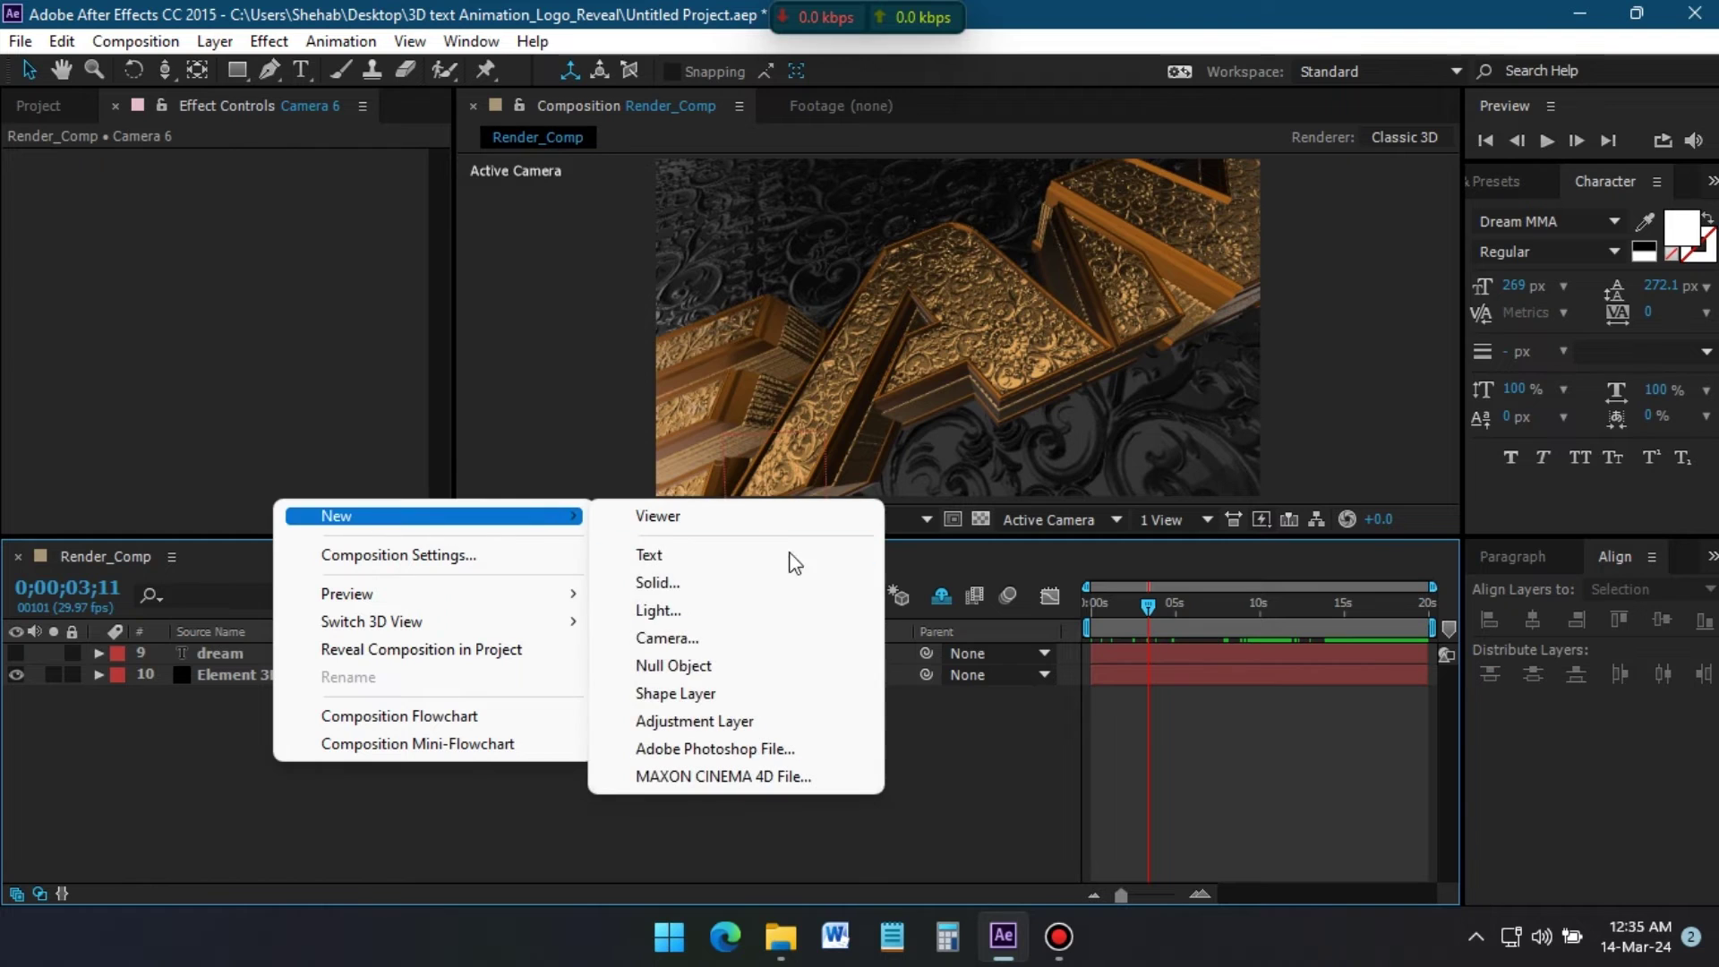
click(679, 717)
right_click(262, 653)
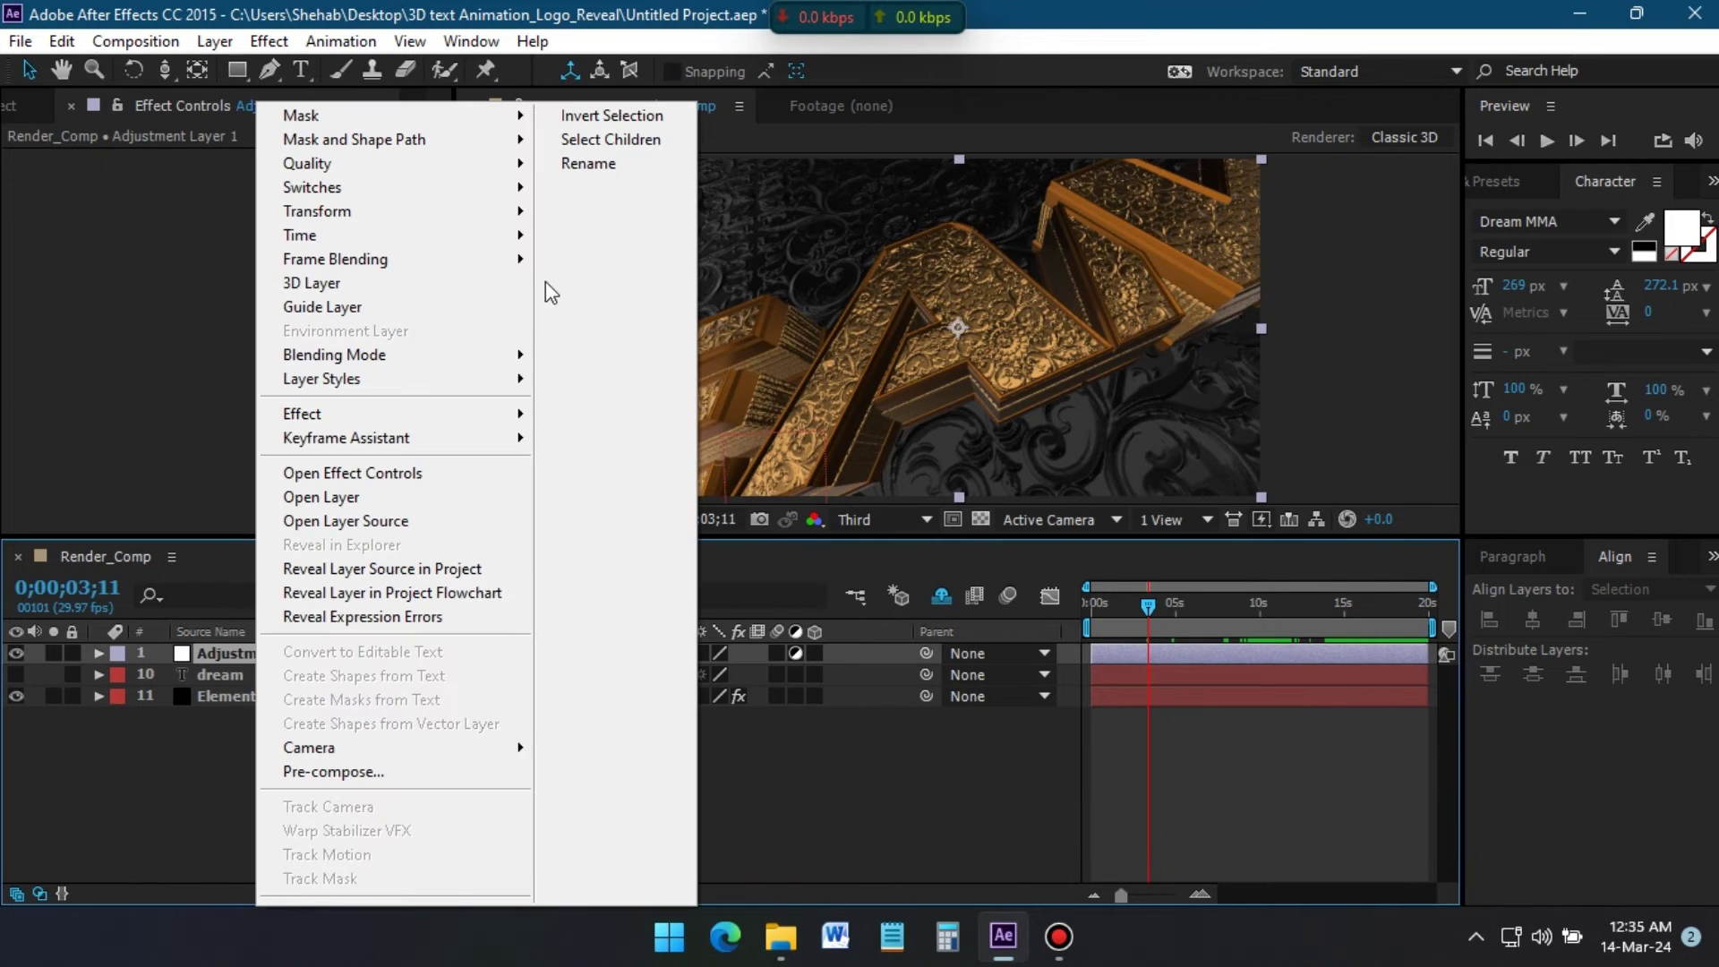
click(587, 177)
text(looks)
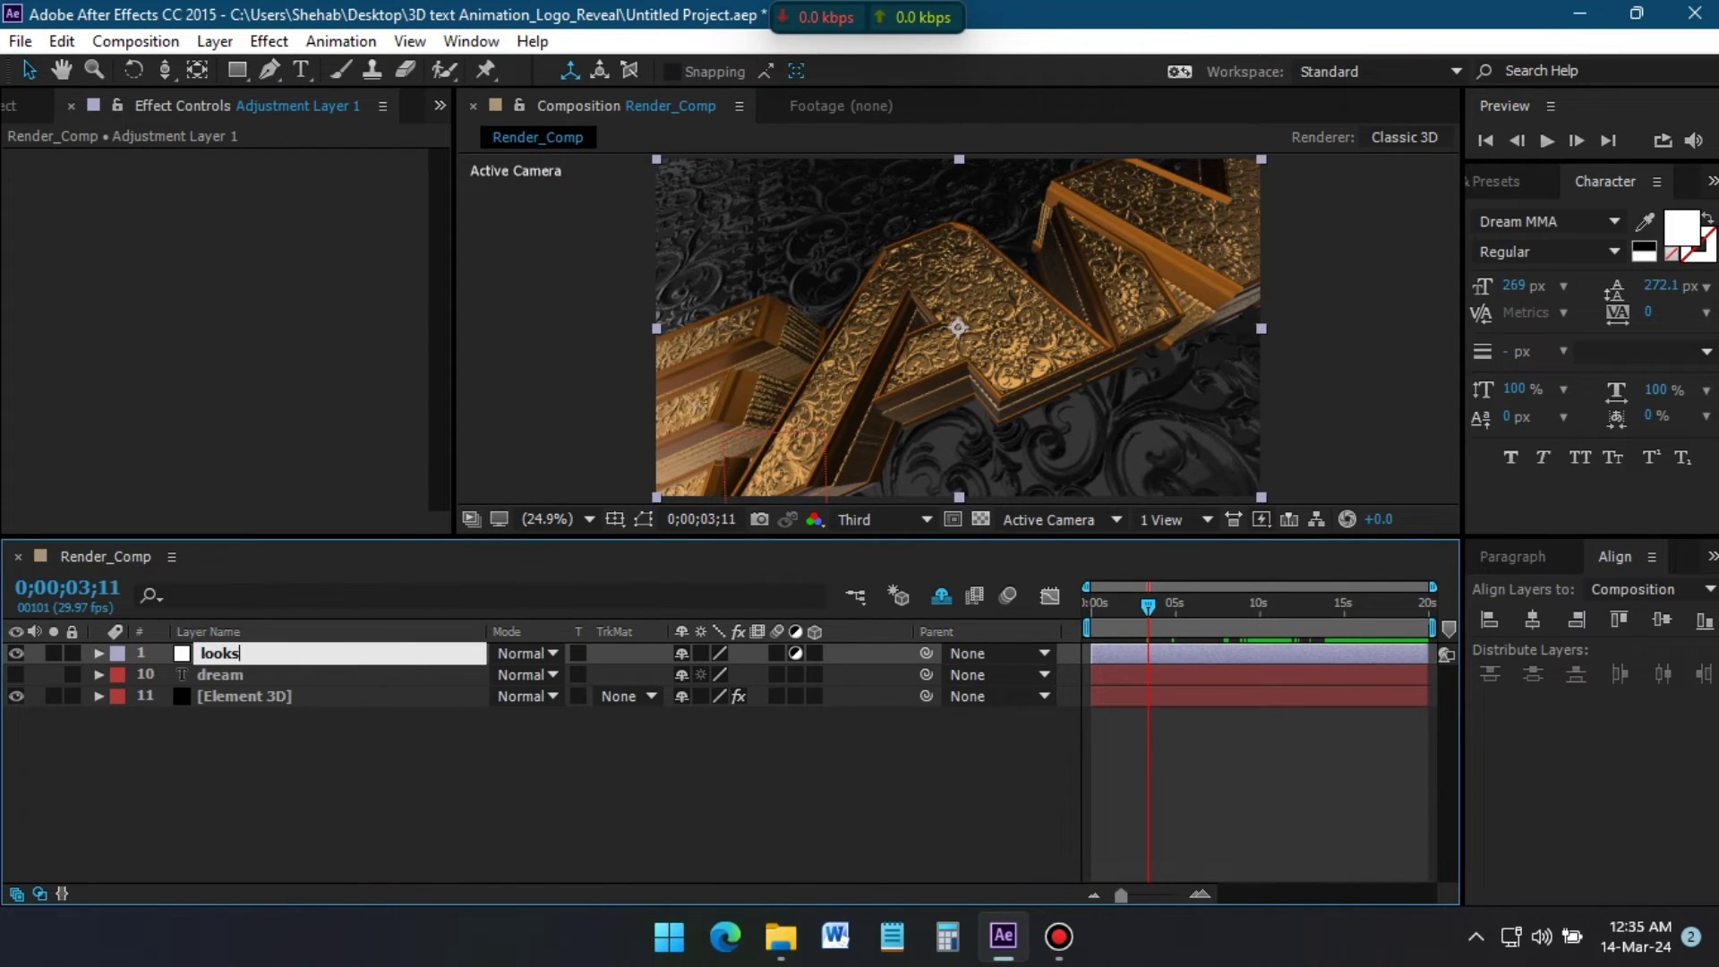
key(Return)
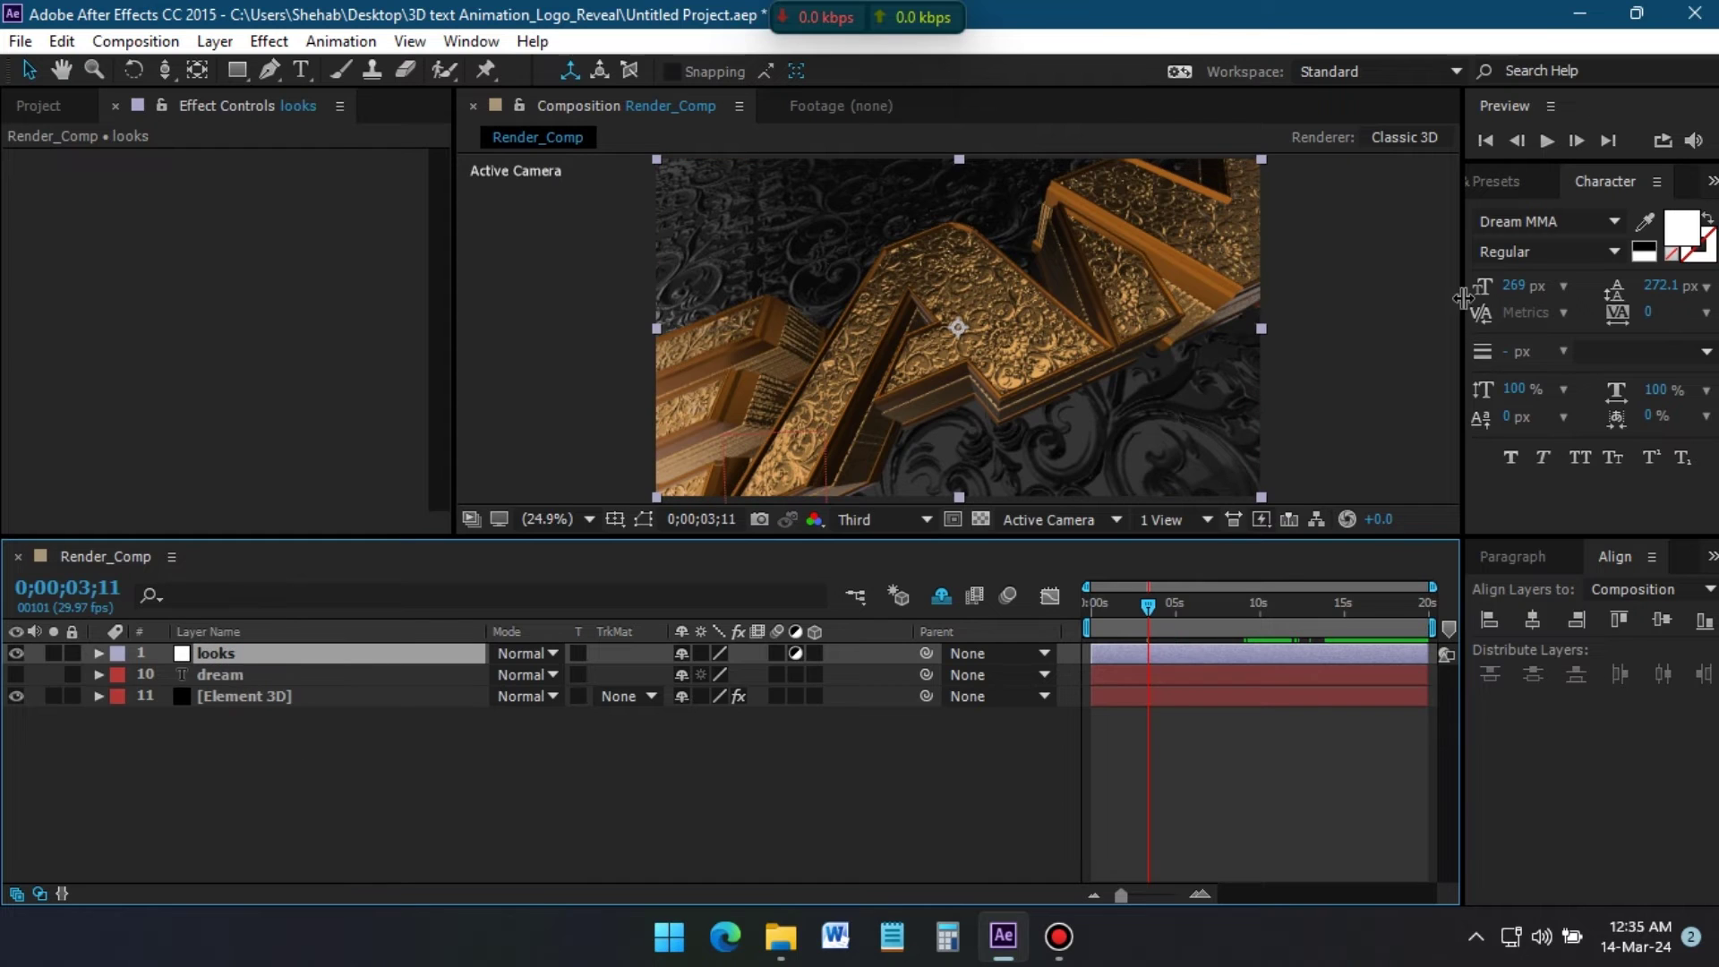
- Apply the Looks effect to the looks layer and open its editor
click(1512, 183)
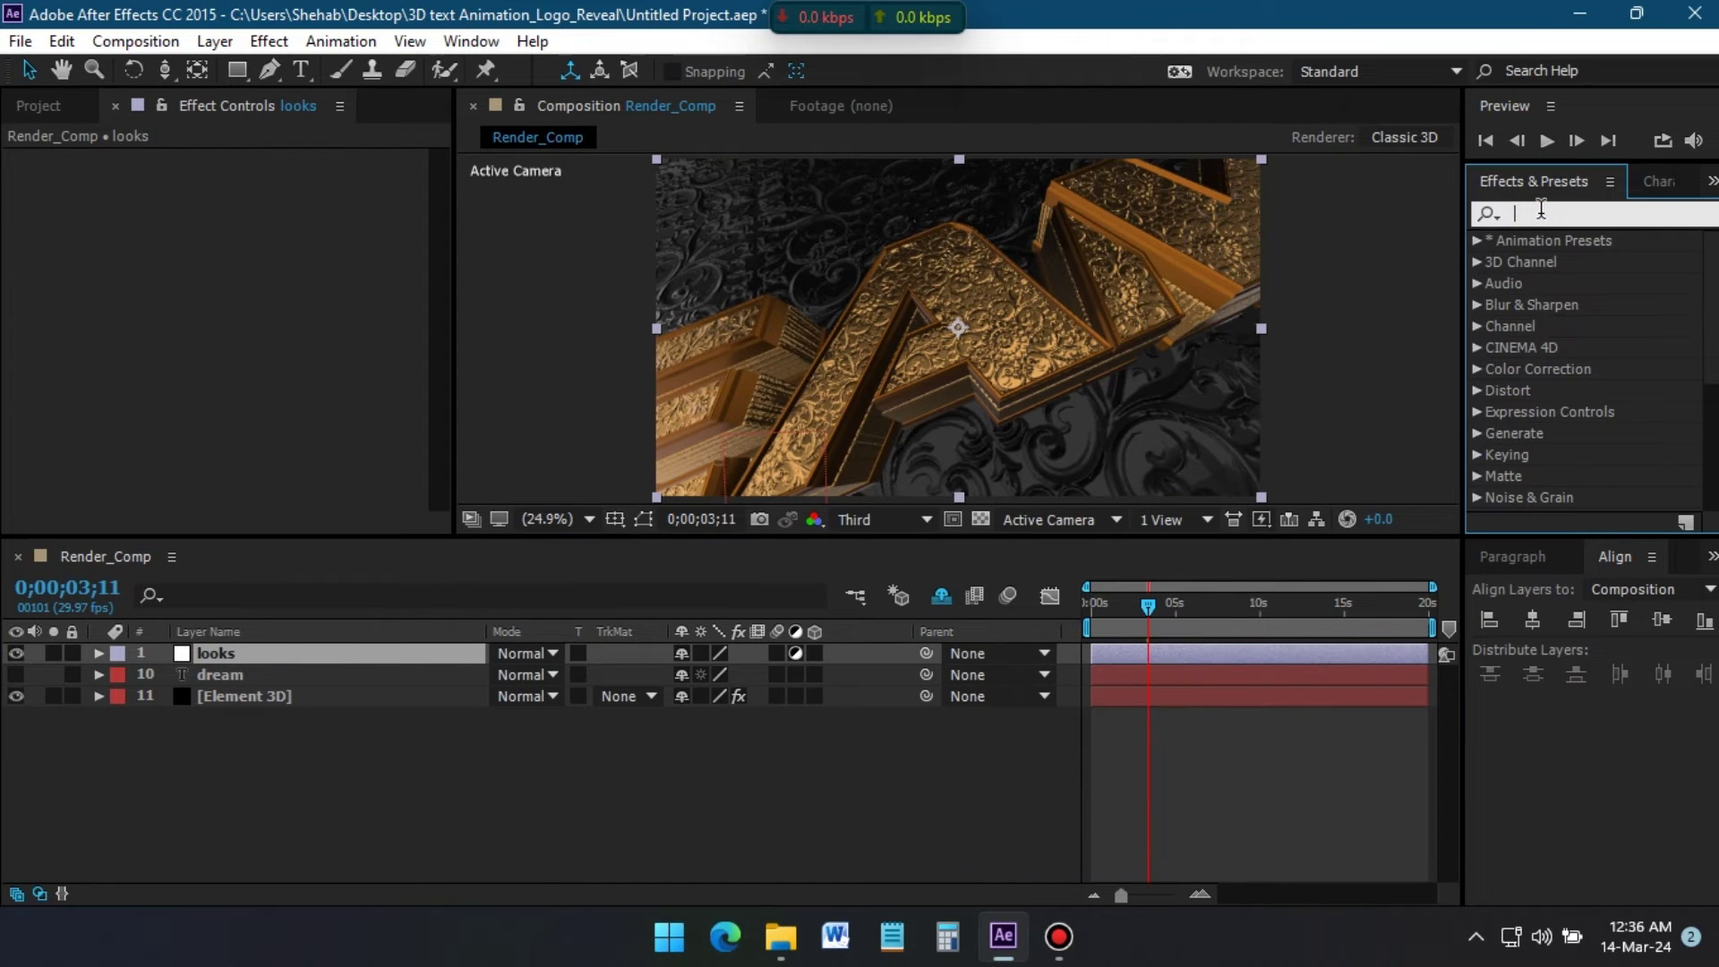
click(1541, 211)
text(looks)
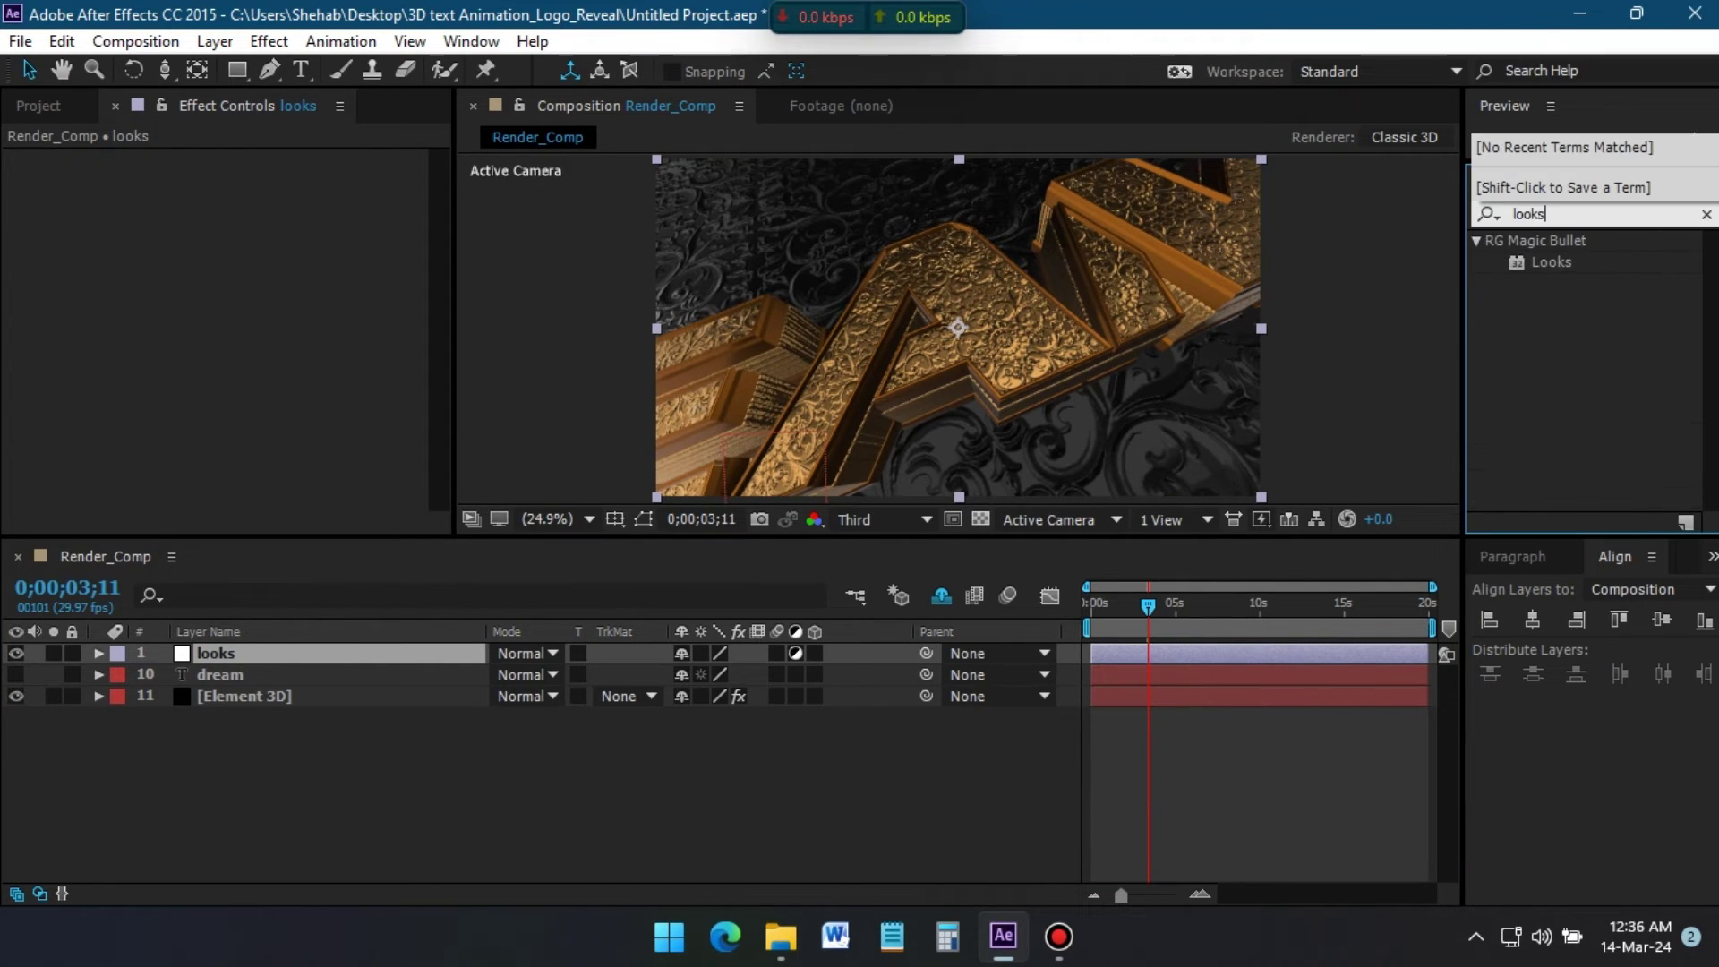
click(1559, 265)
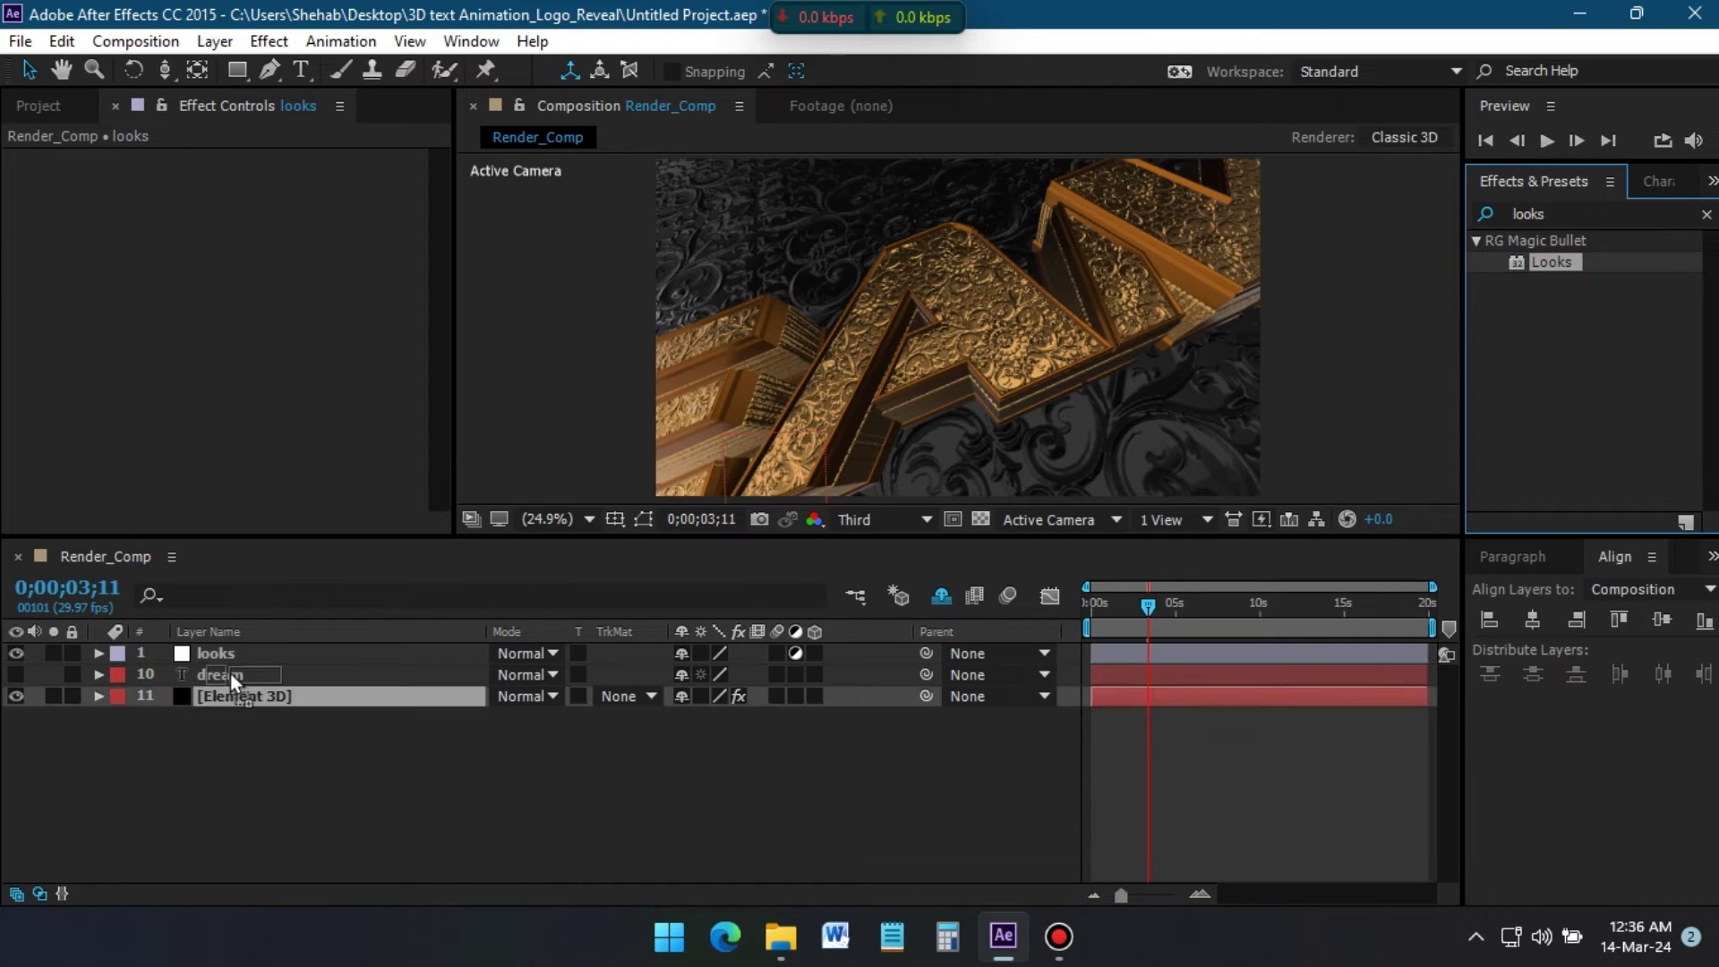
drag(1190, 471, 217, 661)
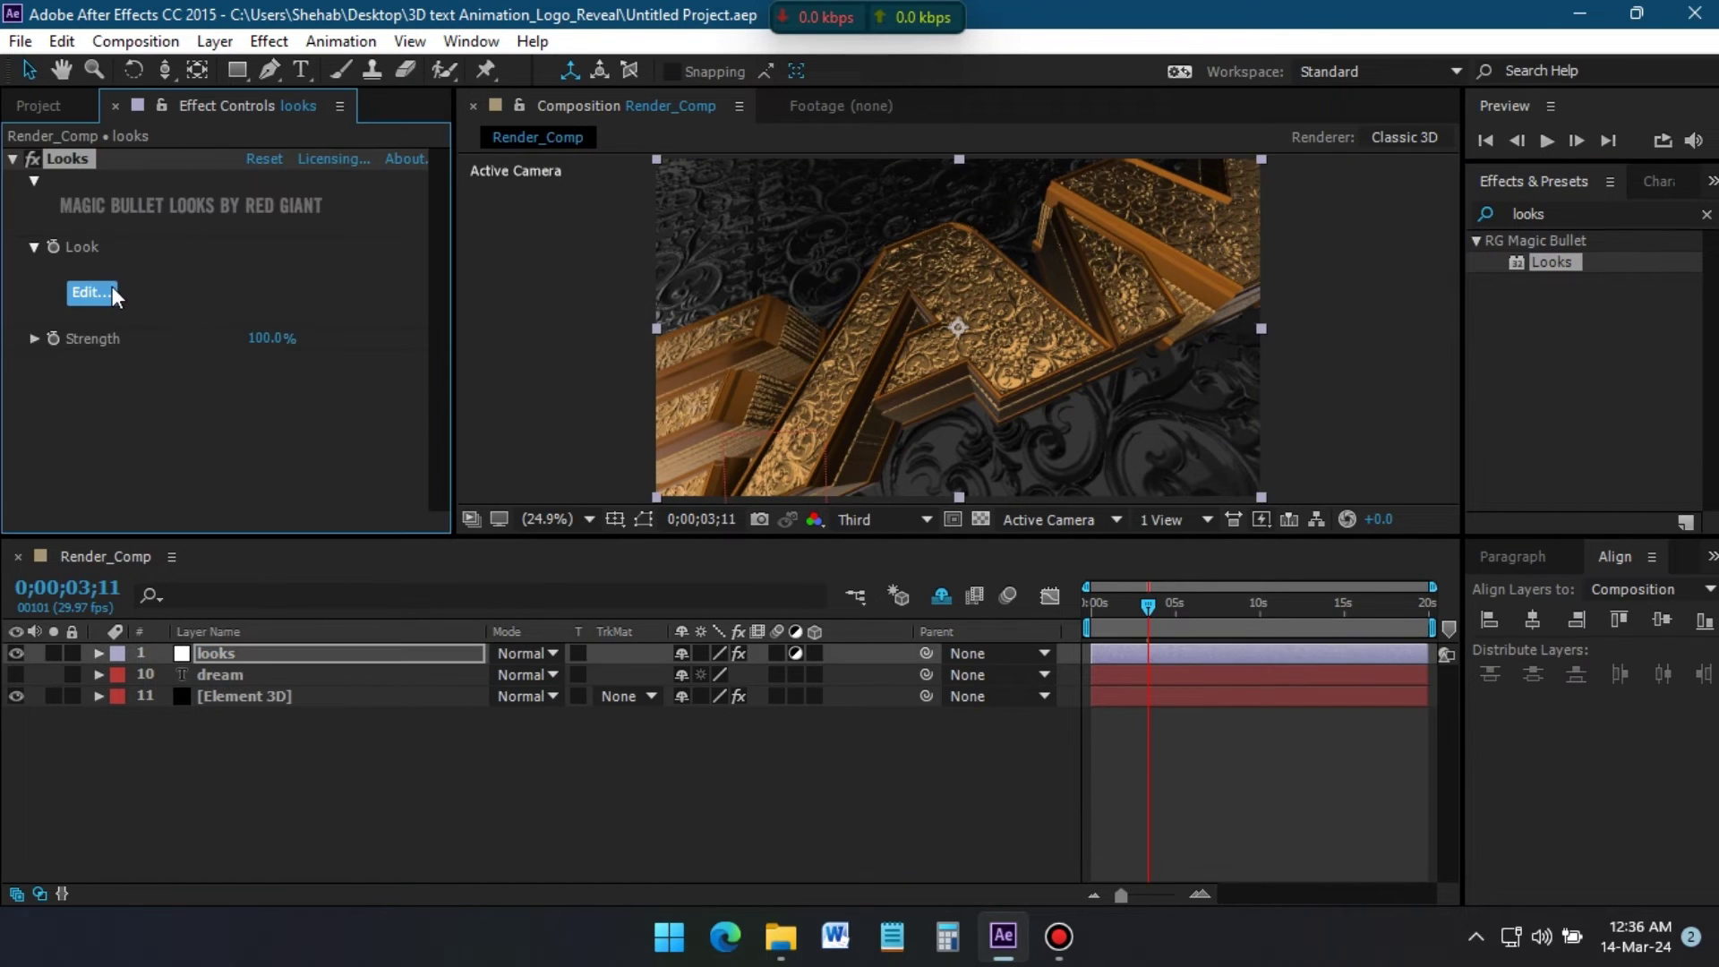
click(88, 293)
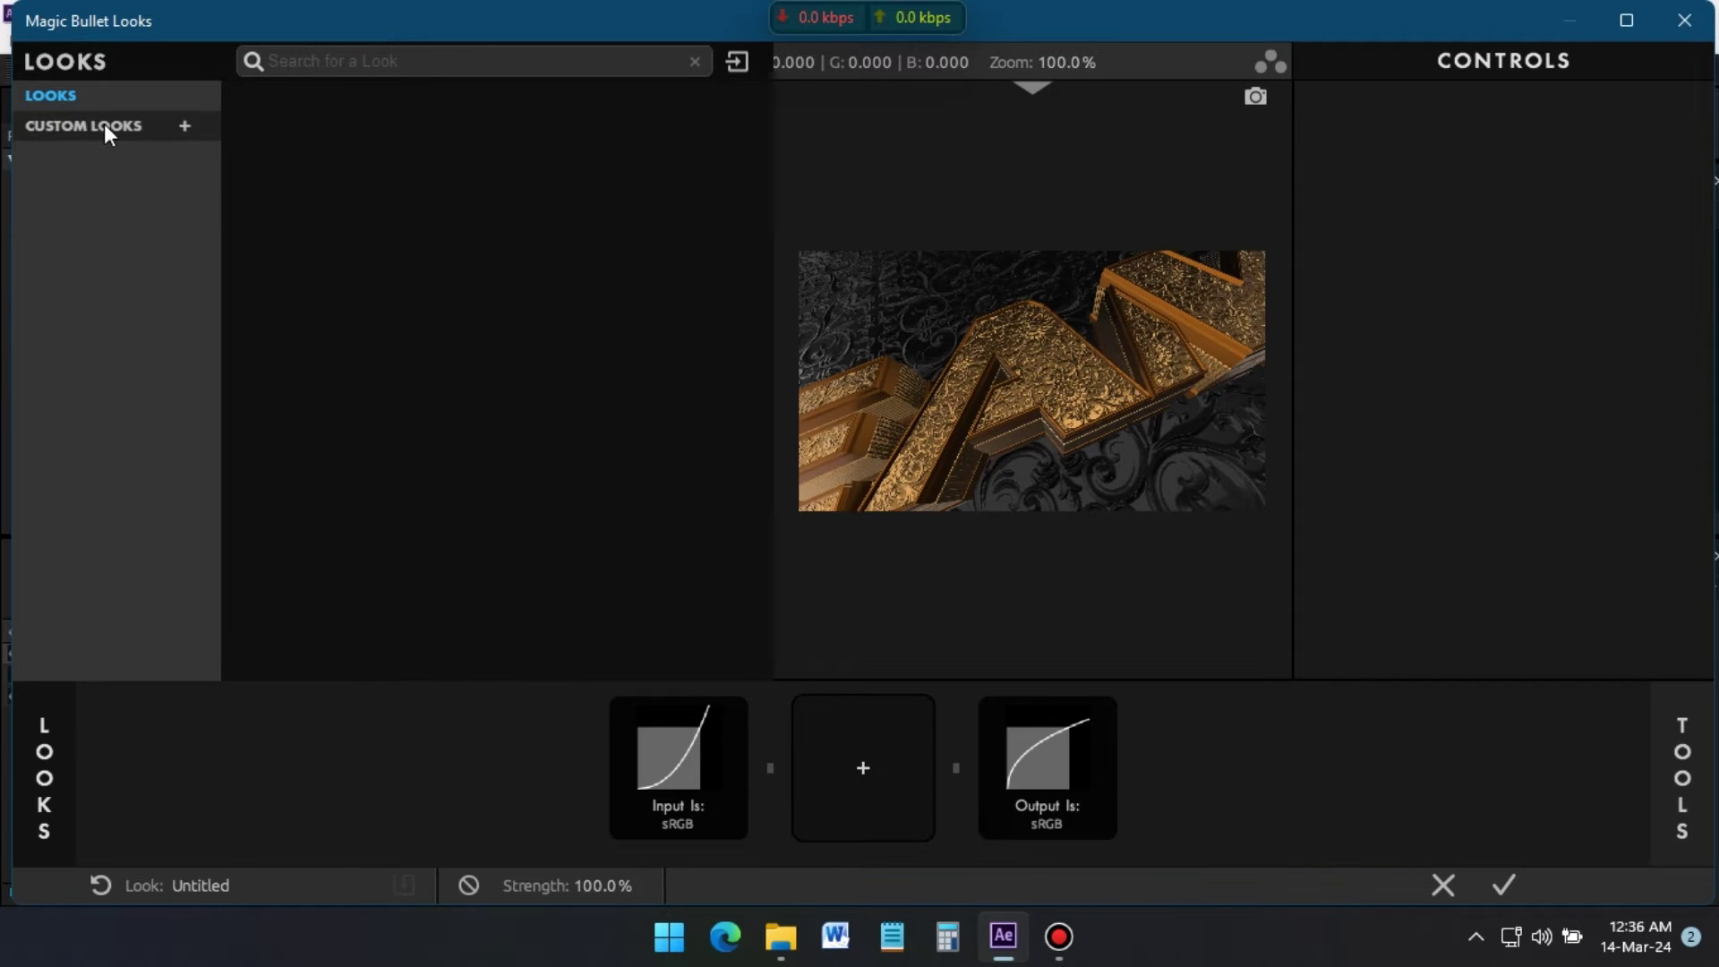
- Browse the preset looks library and pick Spot Focus
click(54, 718)
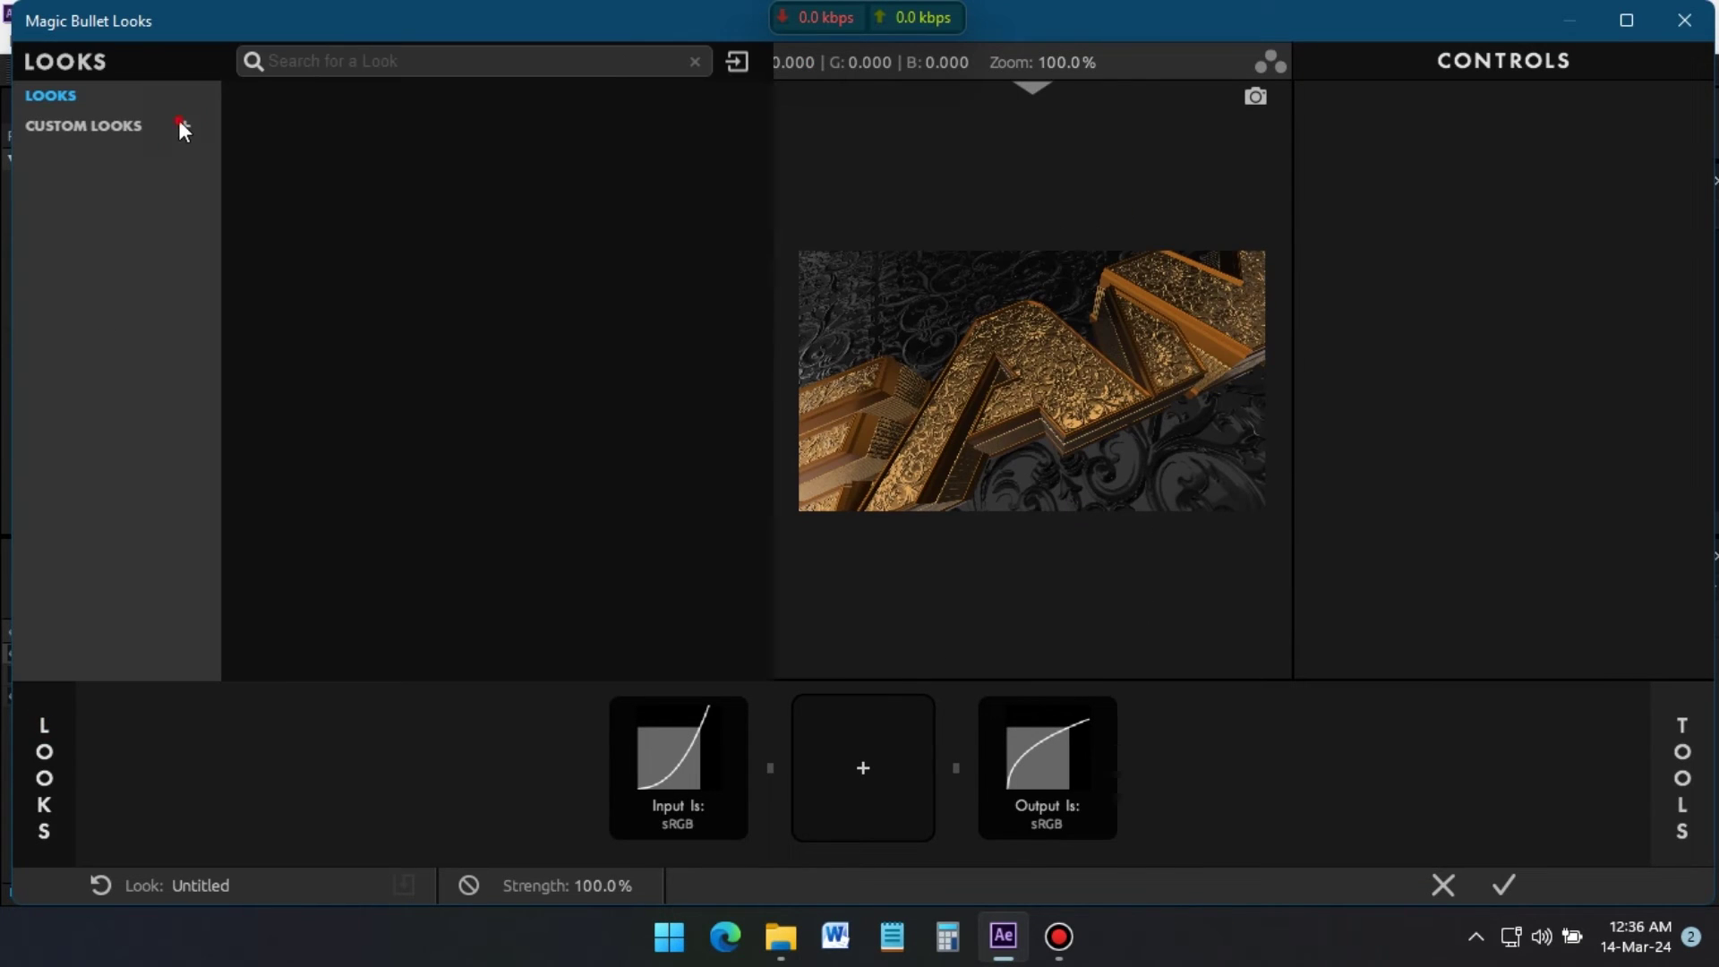
click(318, 394)
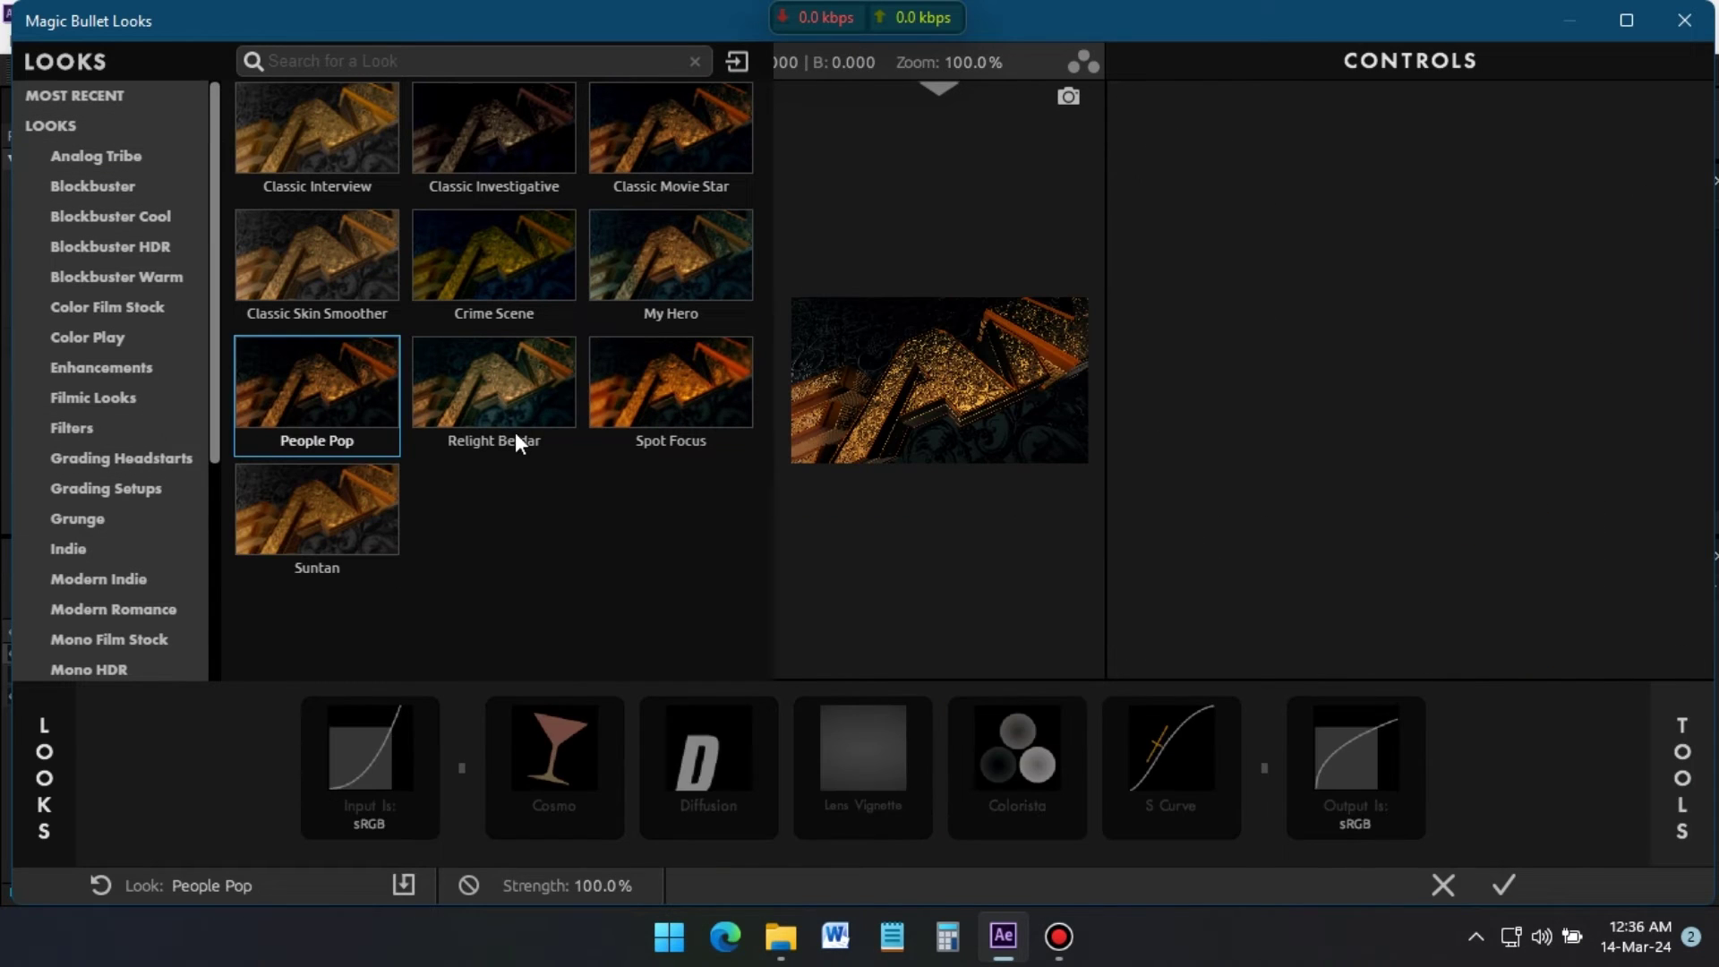
scroll(151, 391, down, 2)
click(678, 380)
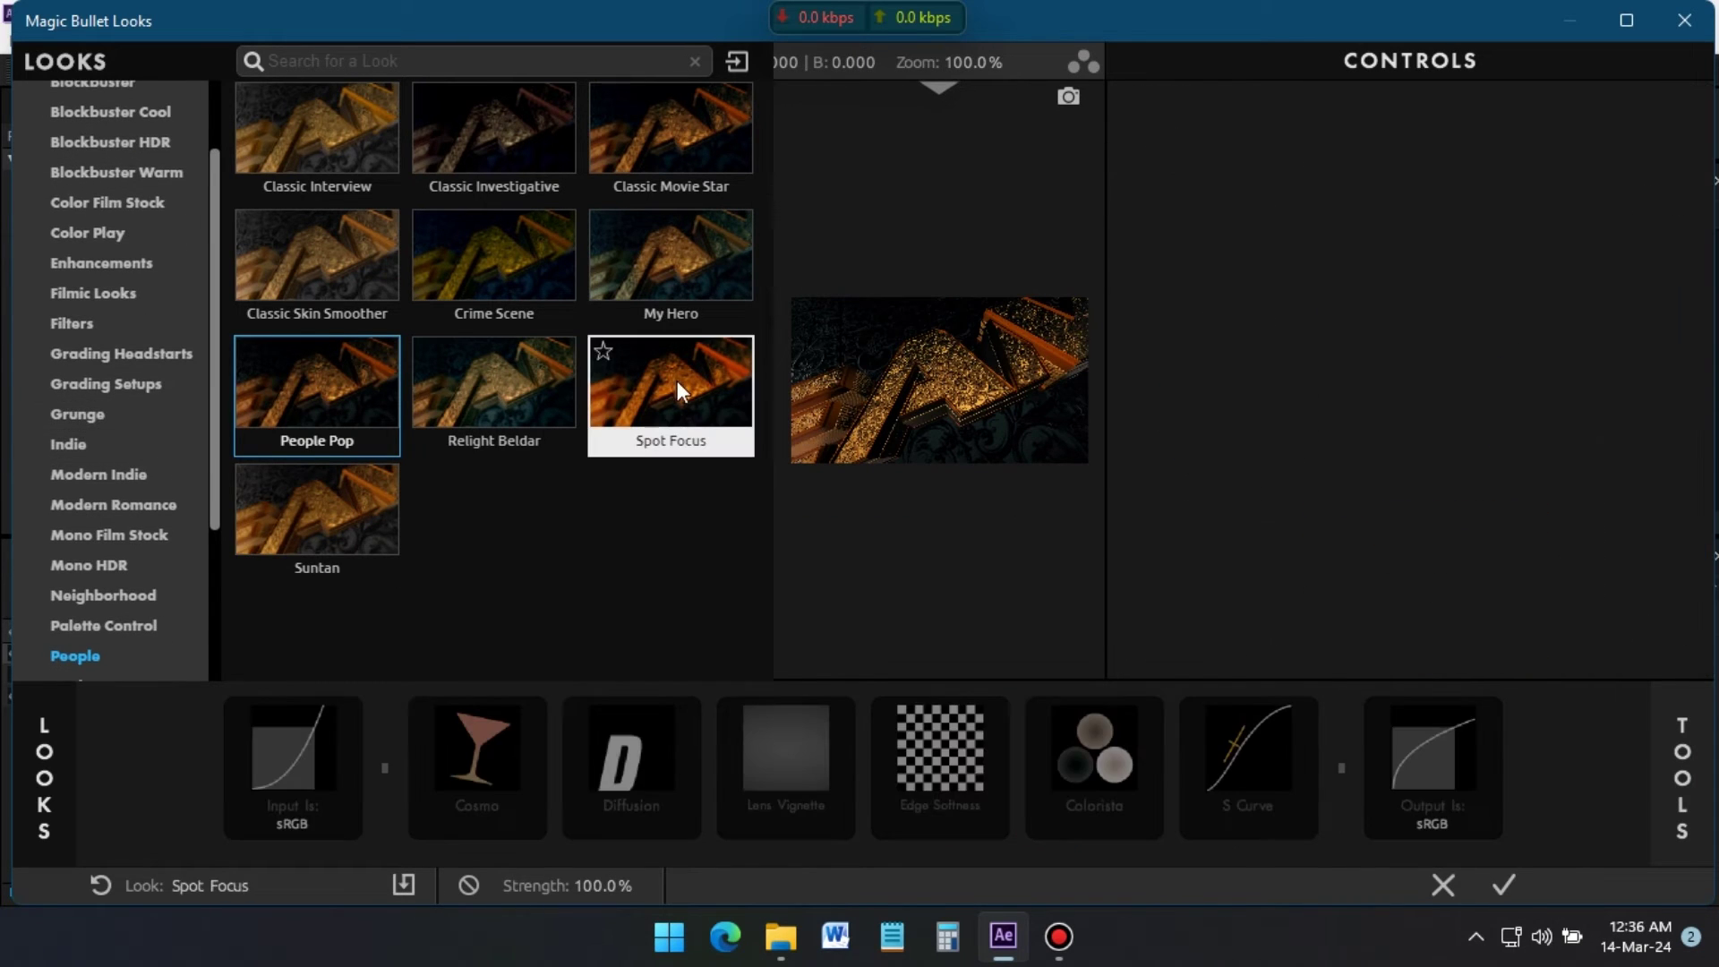
- Widen and reshape the Spot Focus edge-softness ellipse, then apply the look
drag(1031, 601, 1032, 593)
drag(907, 460, 873, 474)
drag(1043, 542, 1044, 513)
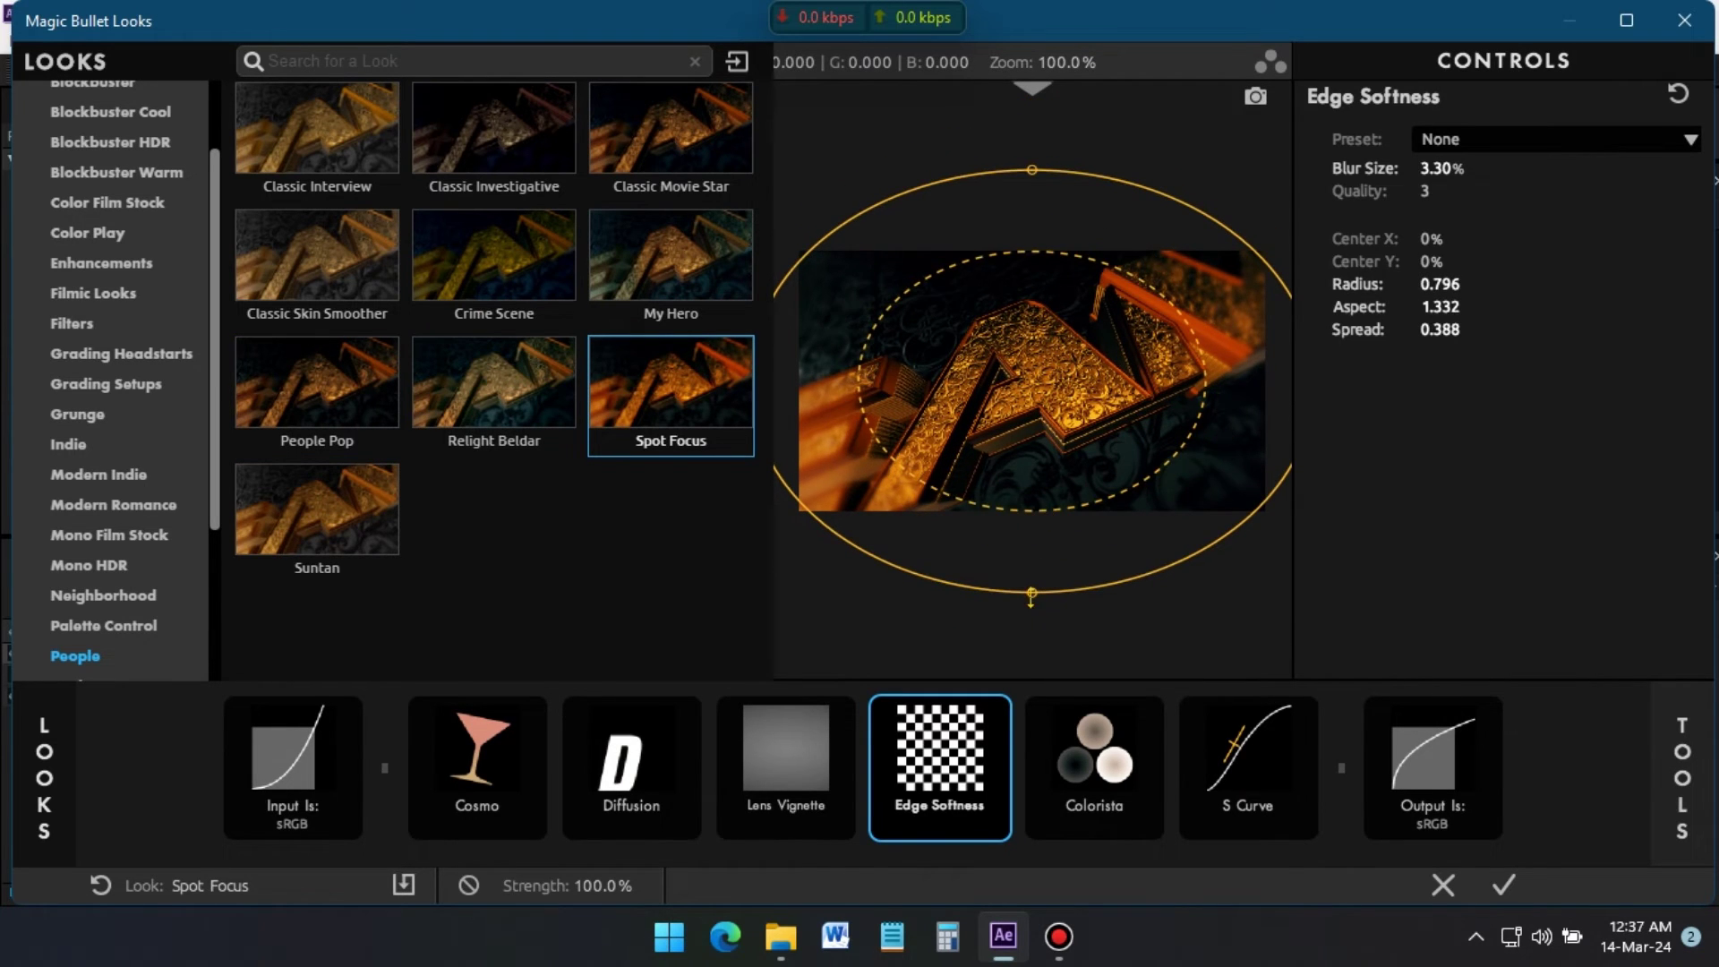
drag(1032, 595, 1031, 490)
scroll(951, 356, down, 1)
drag(1031, 259, 1032, 235)
click(1022, 477)
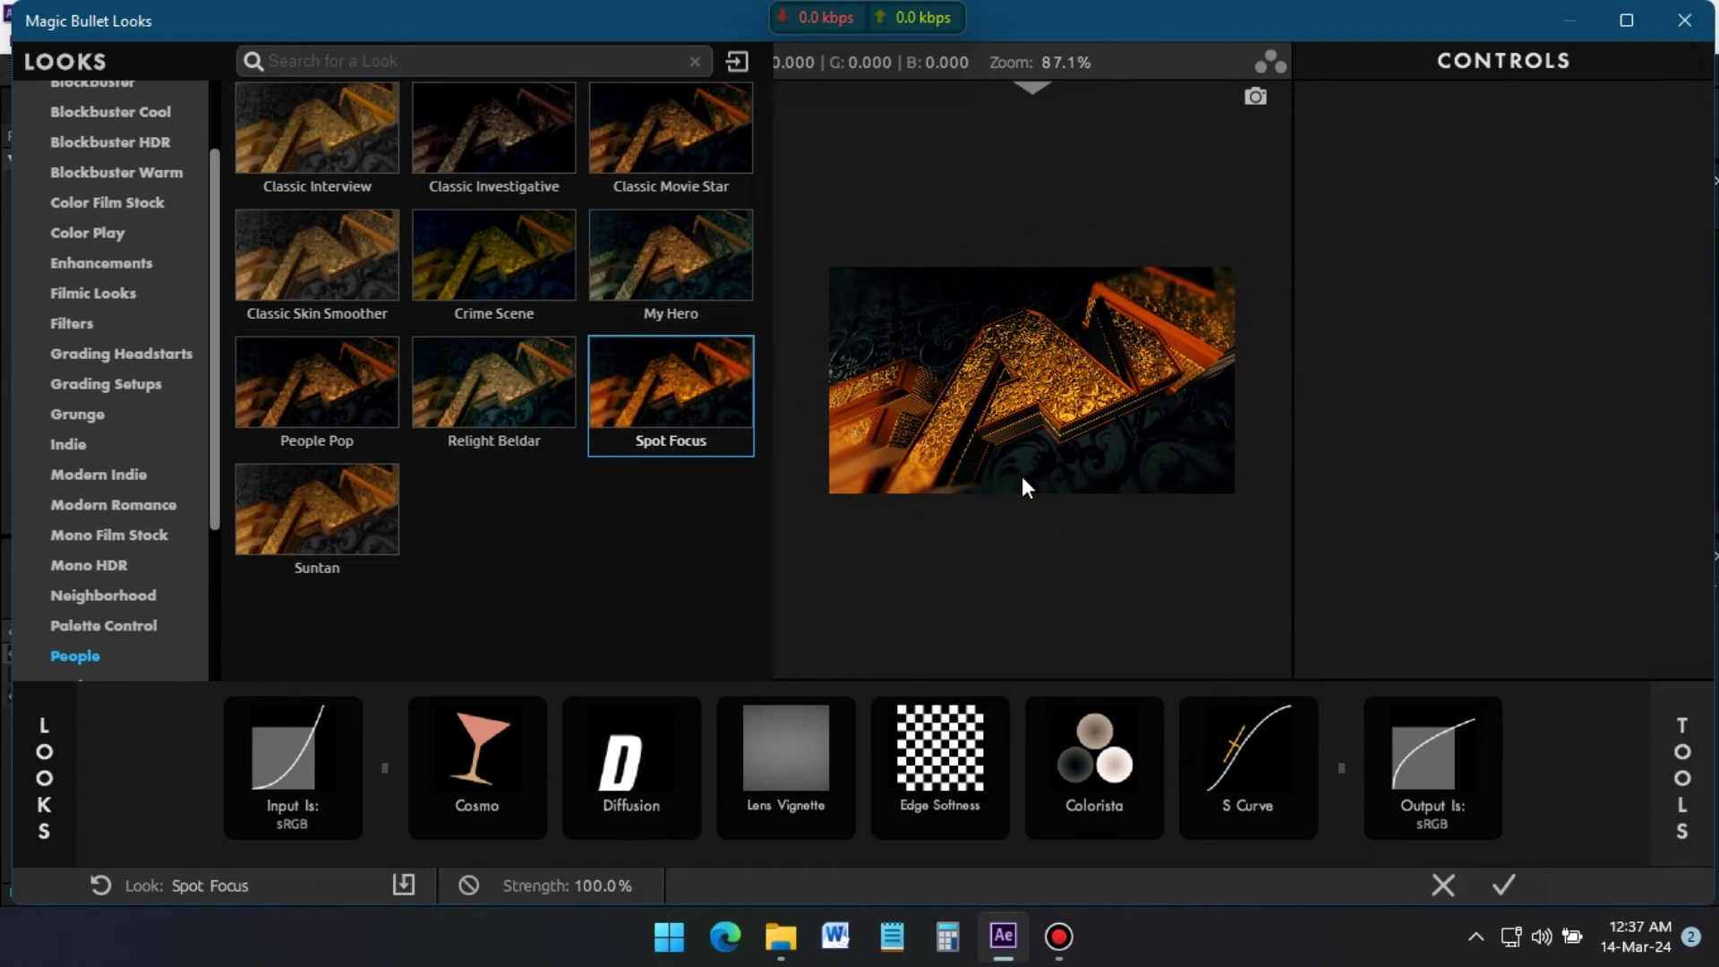
key(Return)
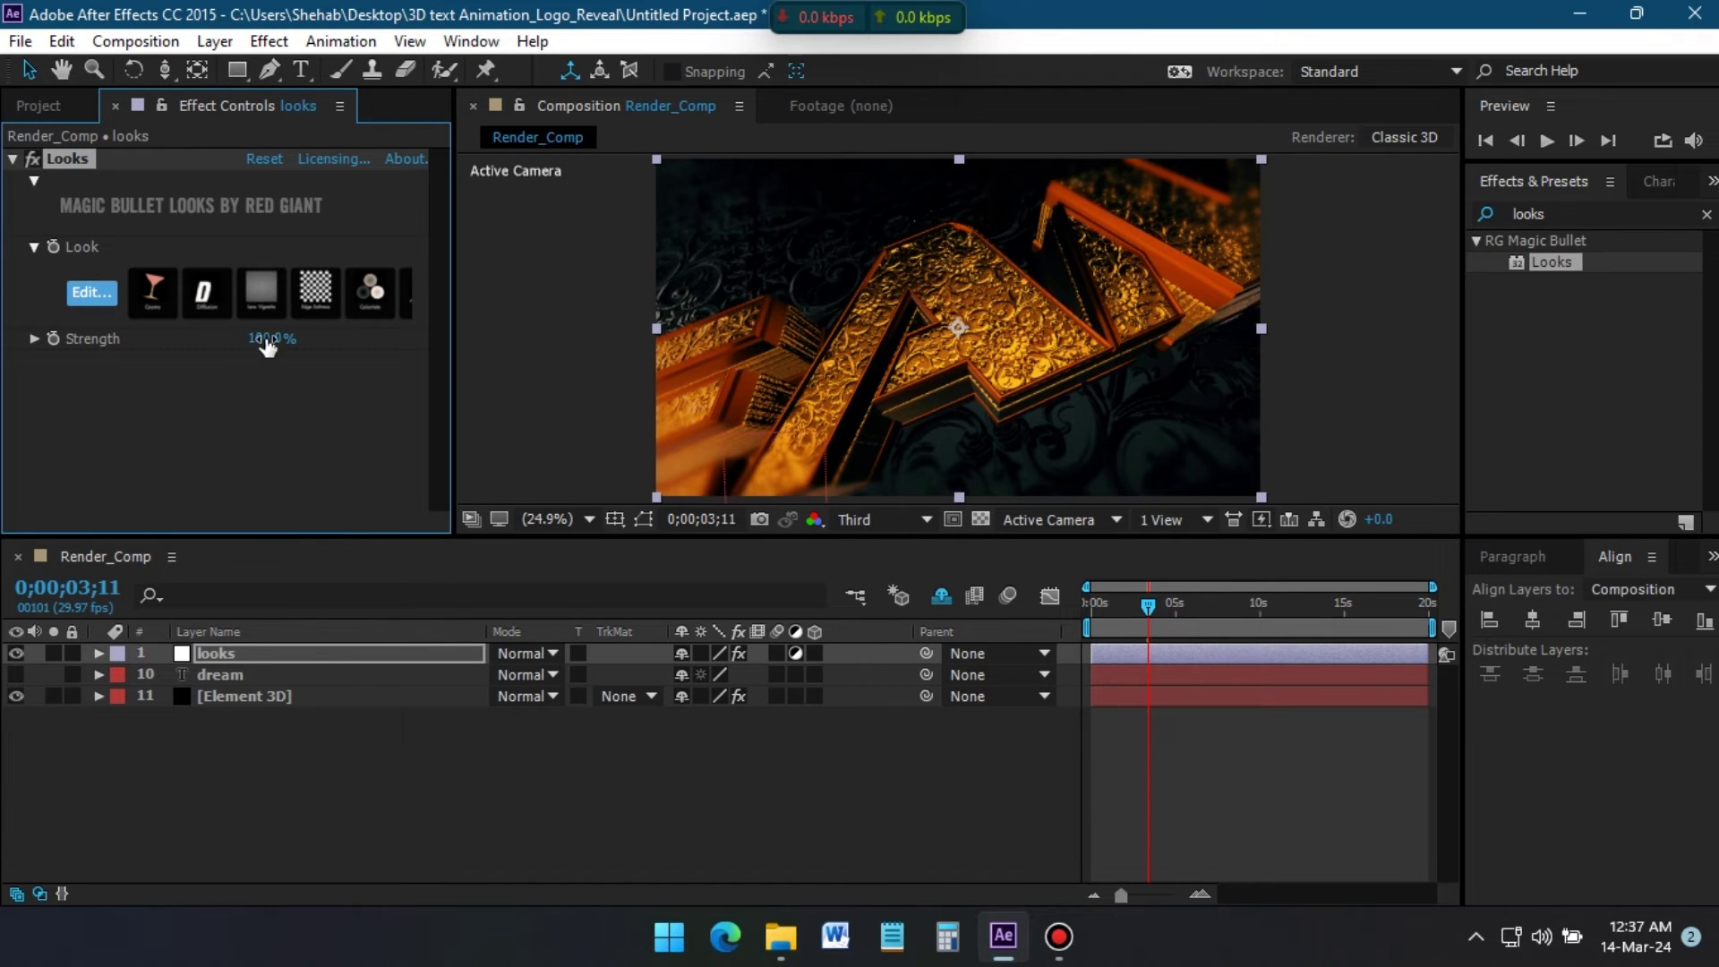
text(70)
- Commit 70% Looks strength and expand Element 3D's ambient occlusion settings
key(Return)
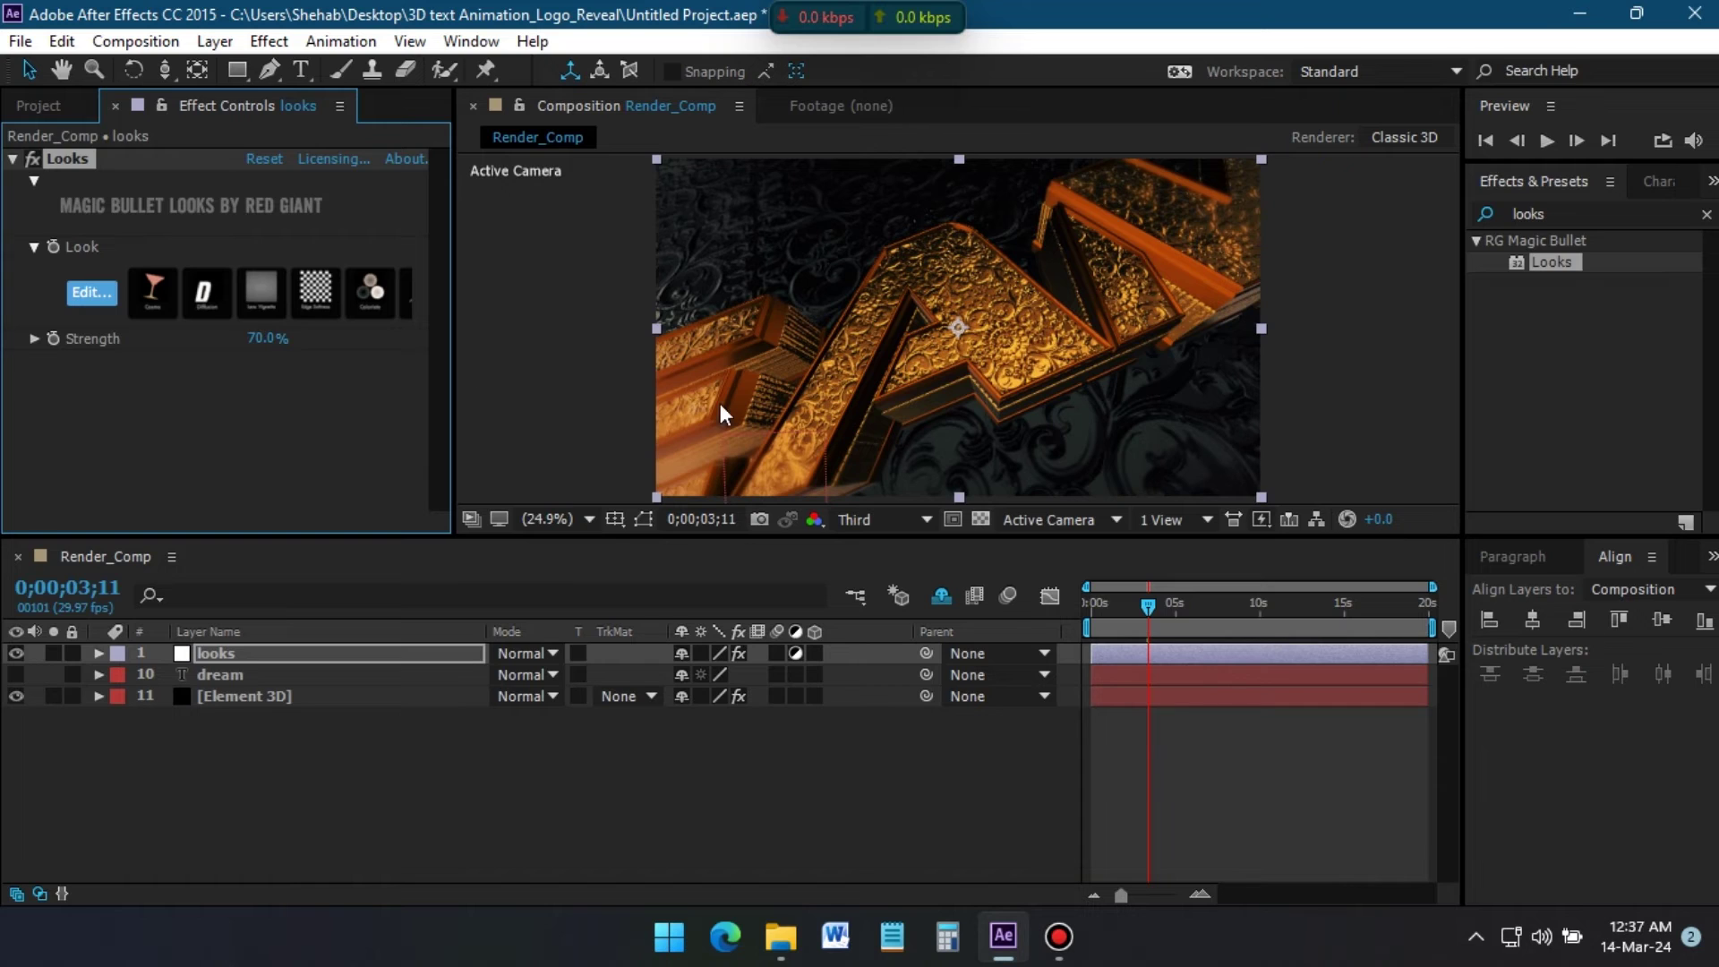
click(243, 696)
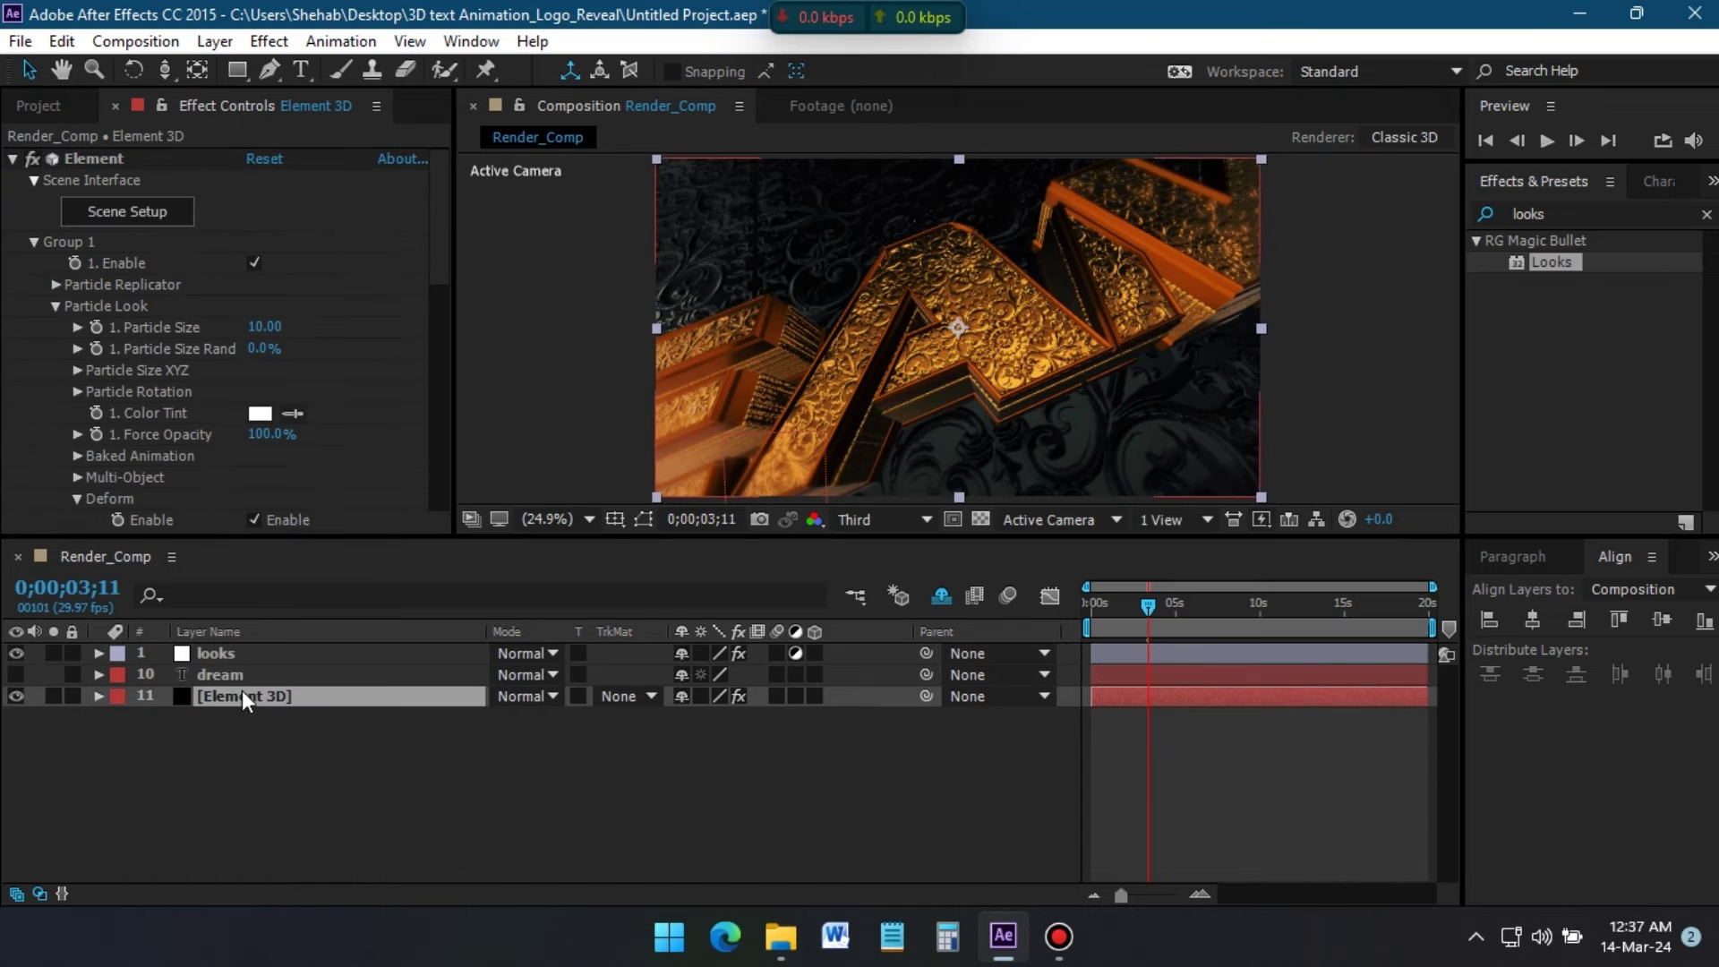
click(35, 243)
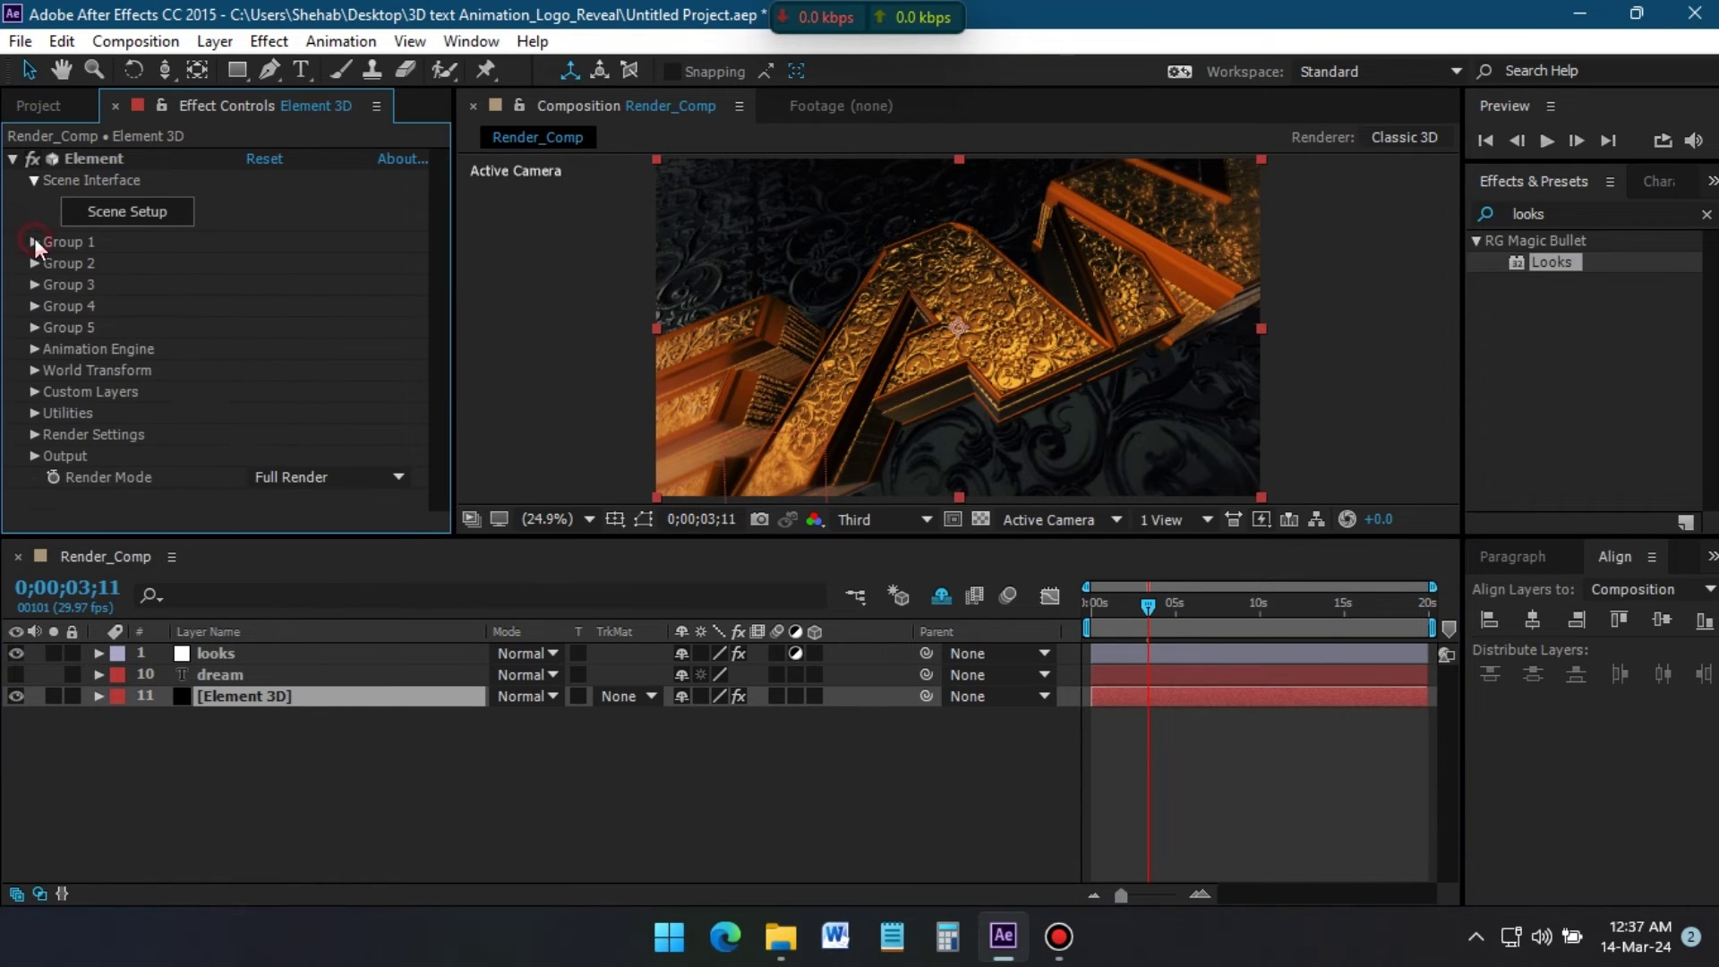
click(29, 438)
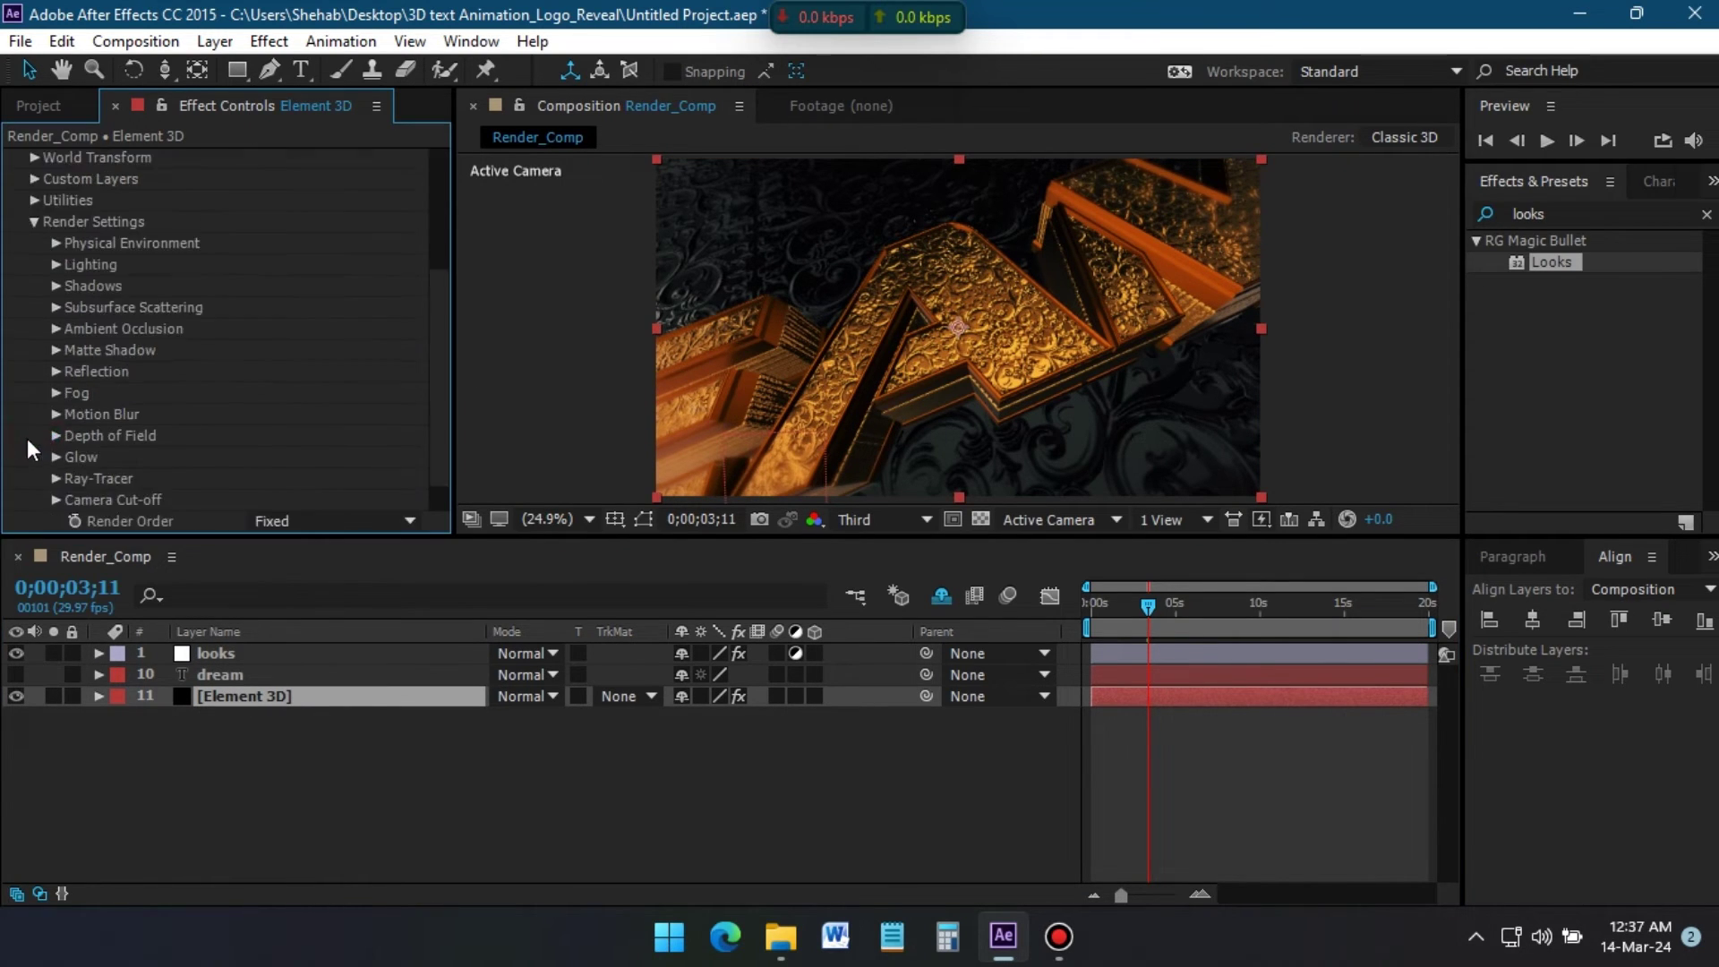
click(57, 329)
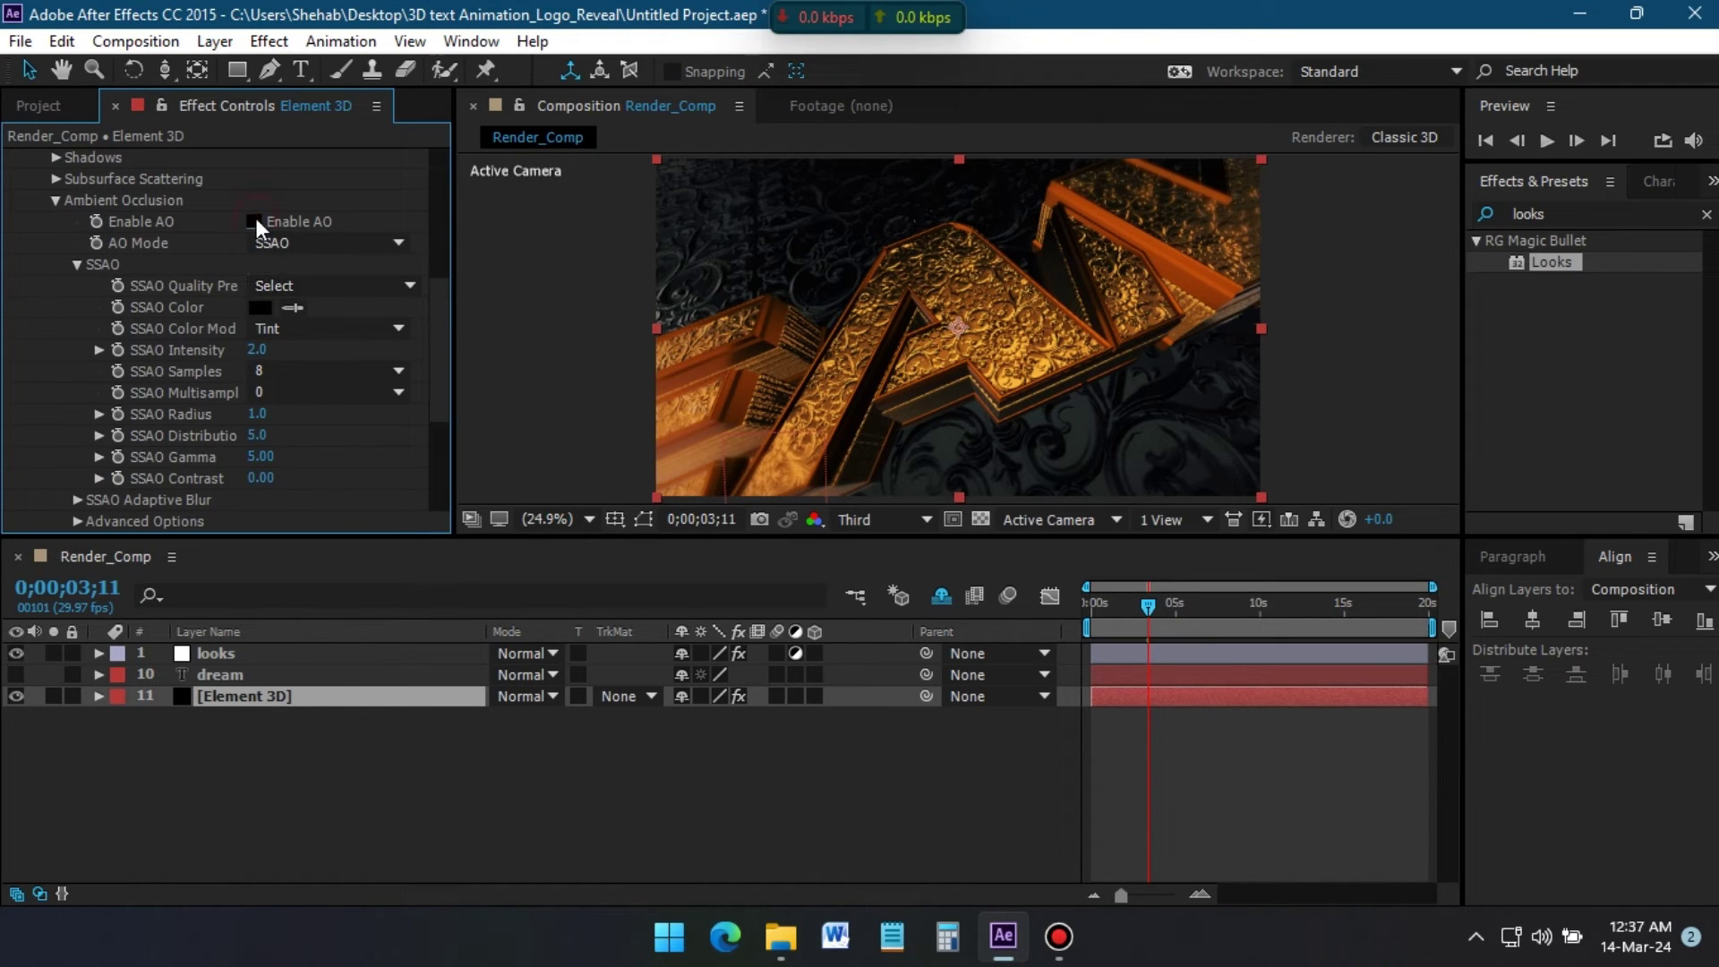
- Set SSAO intensity 5, distribution 5.6 and radius 2.0
click(255, 349)
text(5)
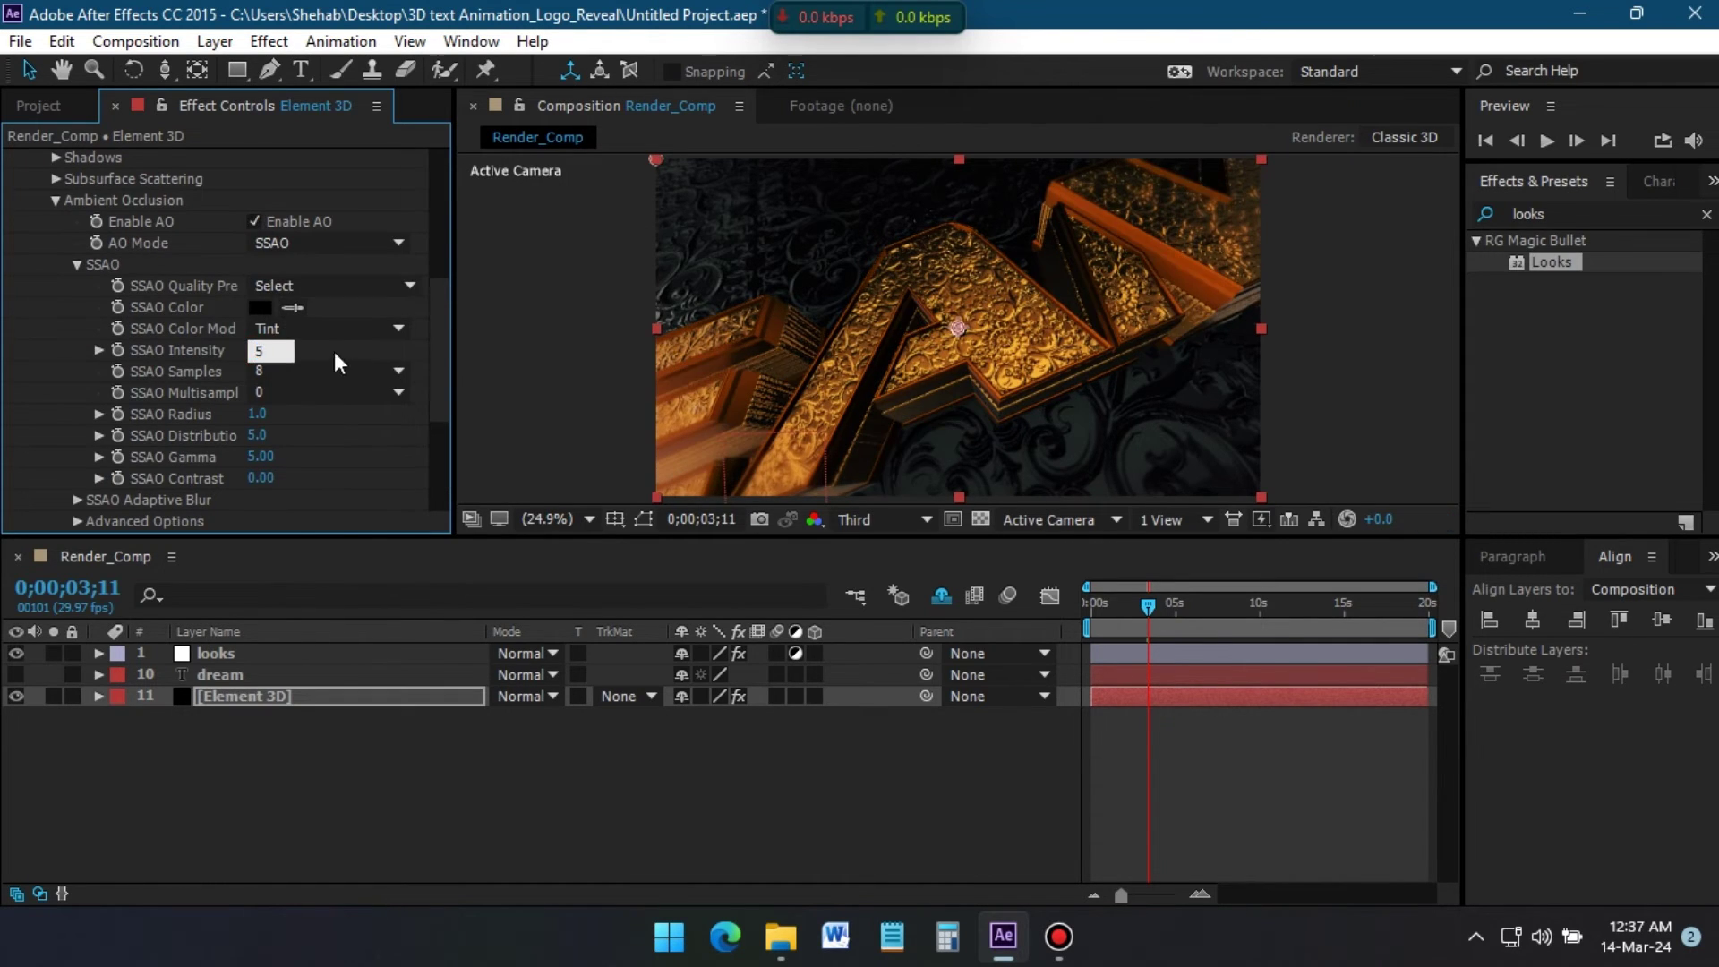
key(Return)
click(274, 435)
key(Return)
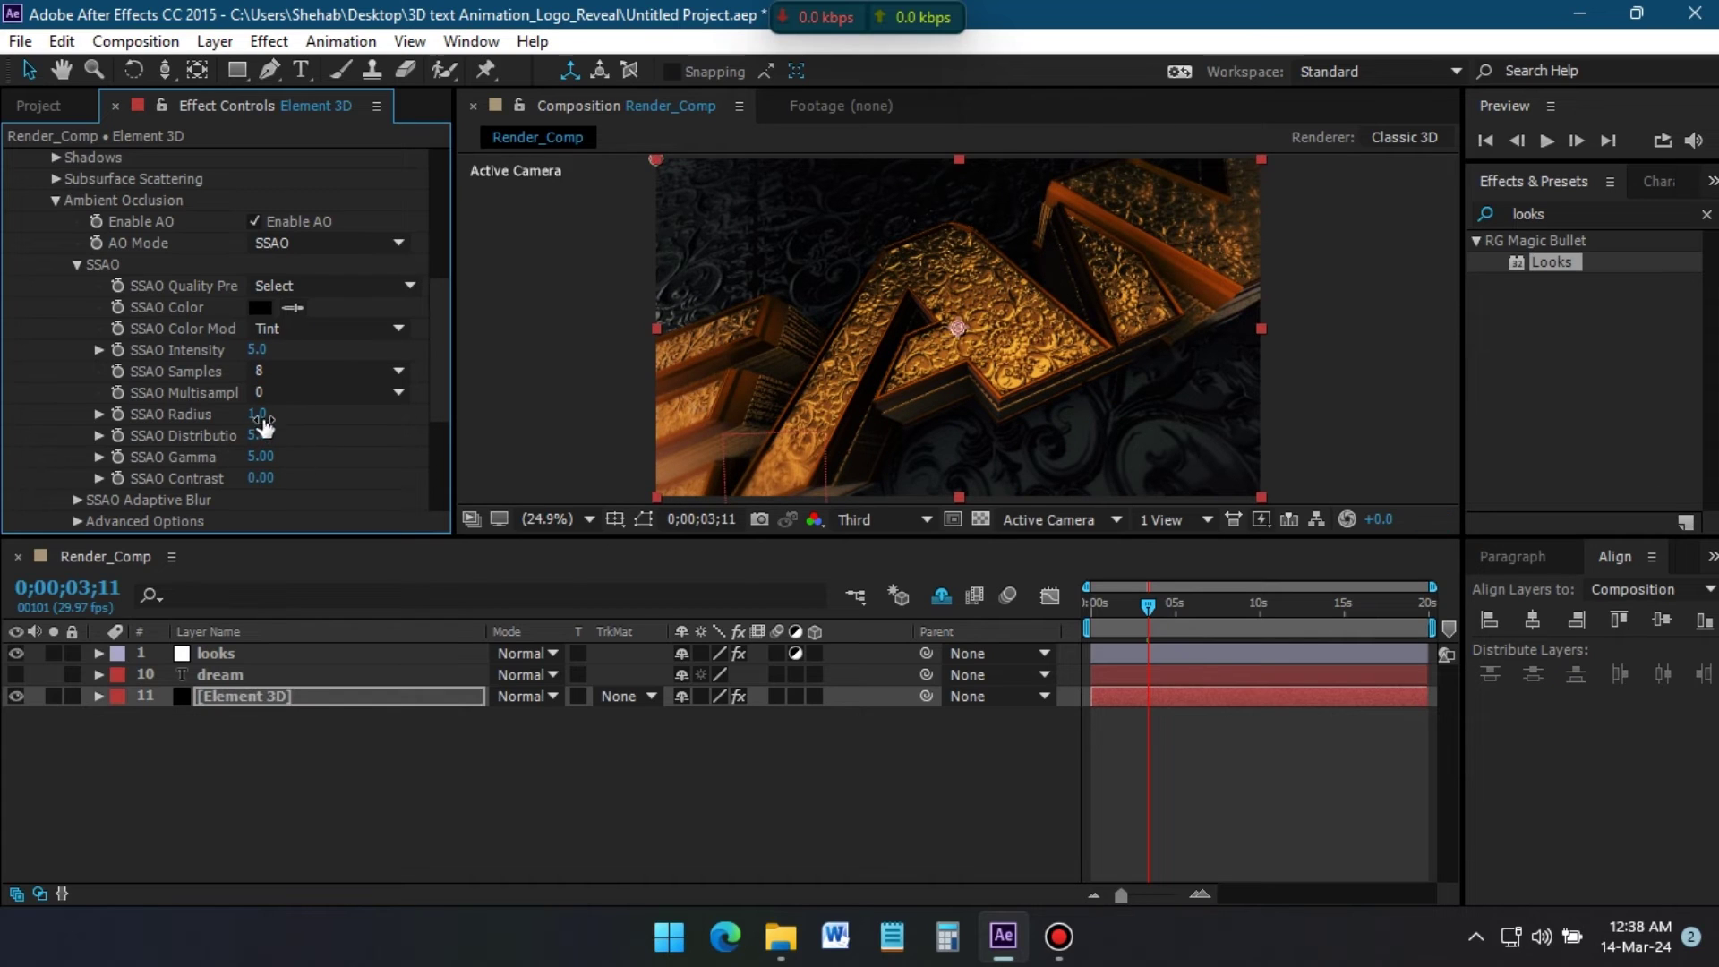
click(256, 414)
text(2)
key(Return)
- Add Element 3D's Dramatic built-in lighting preset
click(55, 279)
click(57, 222)
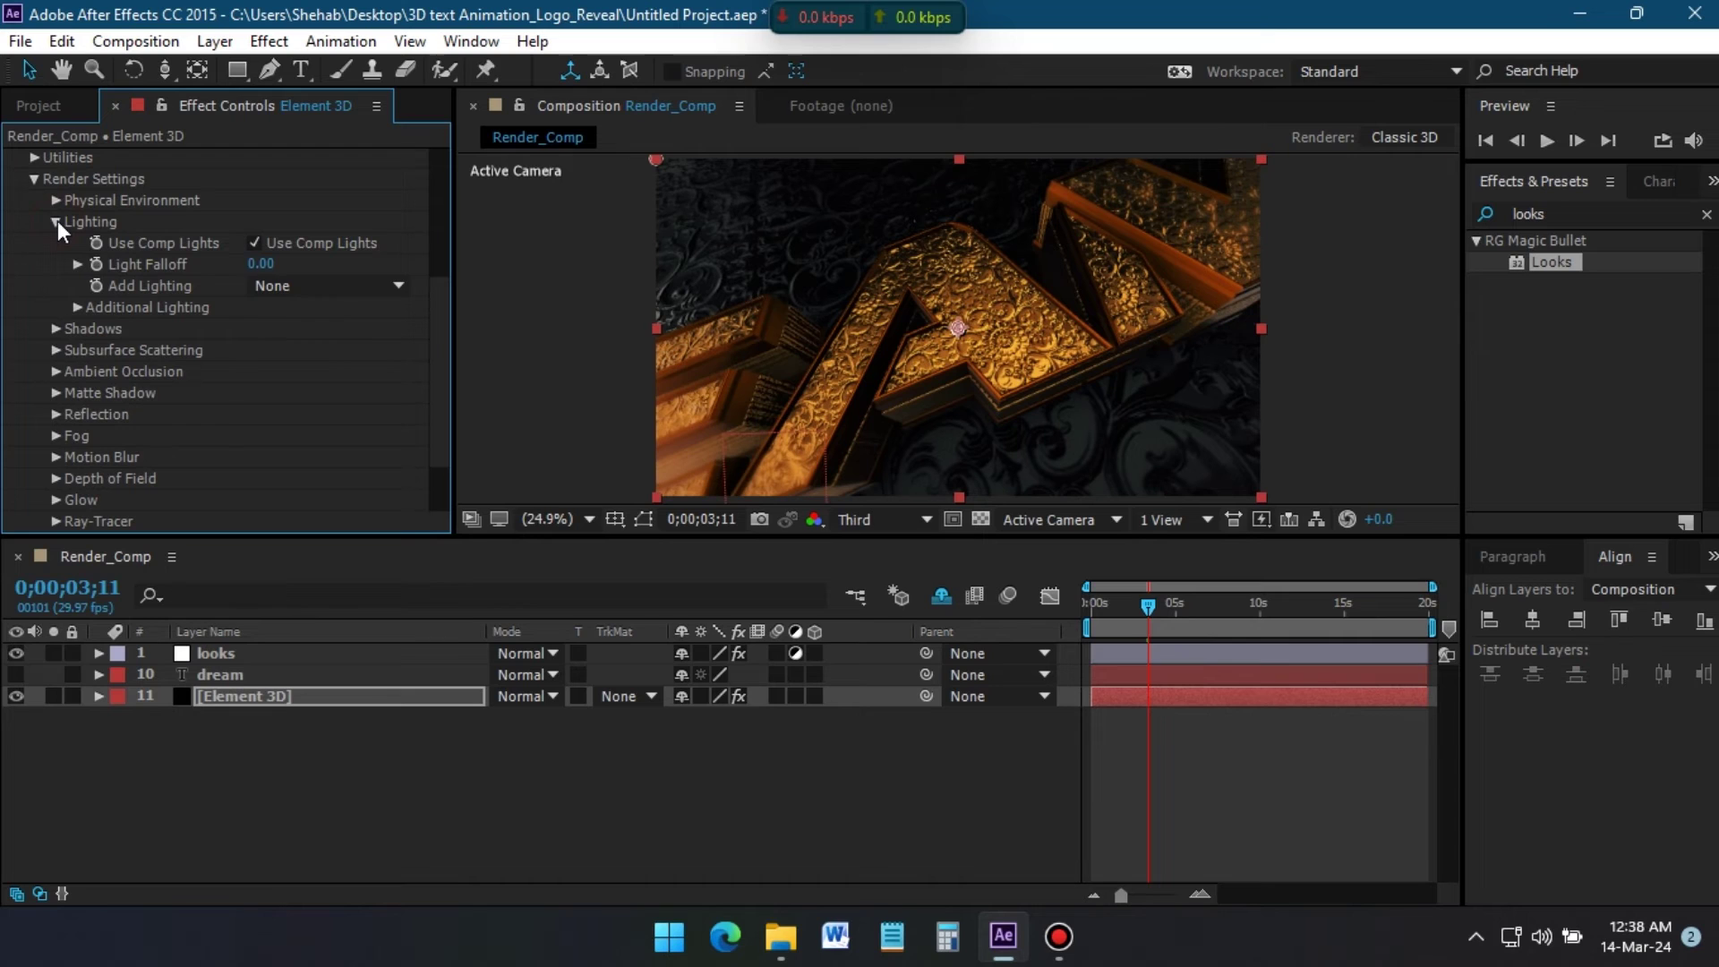
click(301, 285)
click(411, 563)
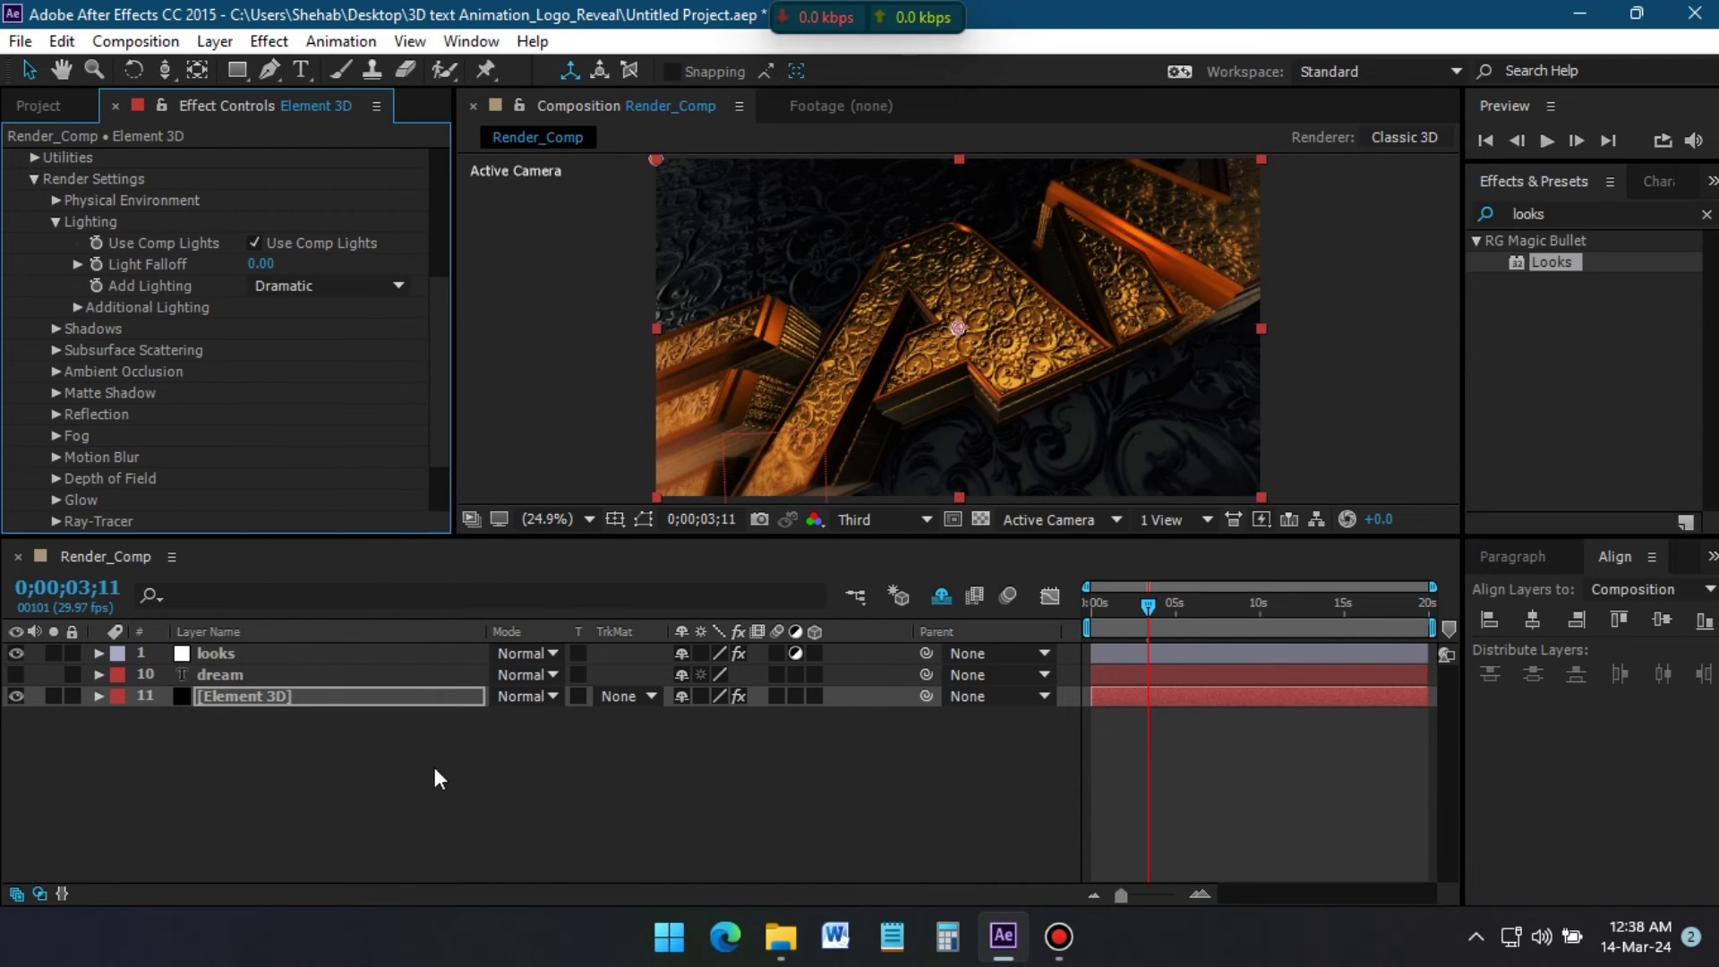
right_click(218, 833)
click(592, 676)
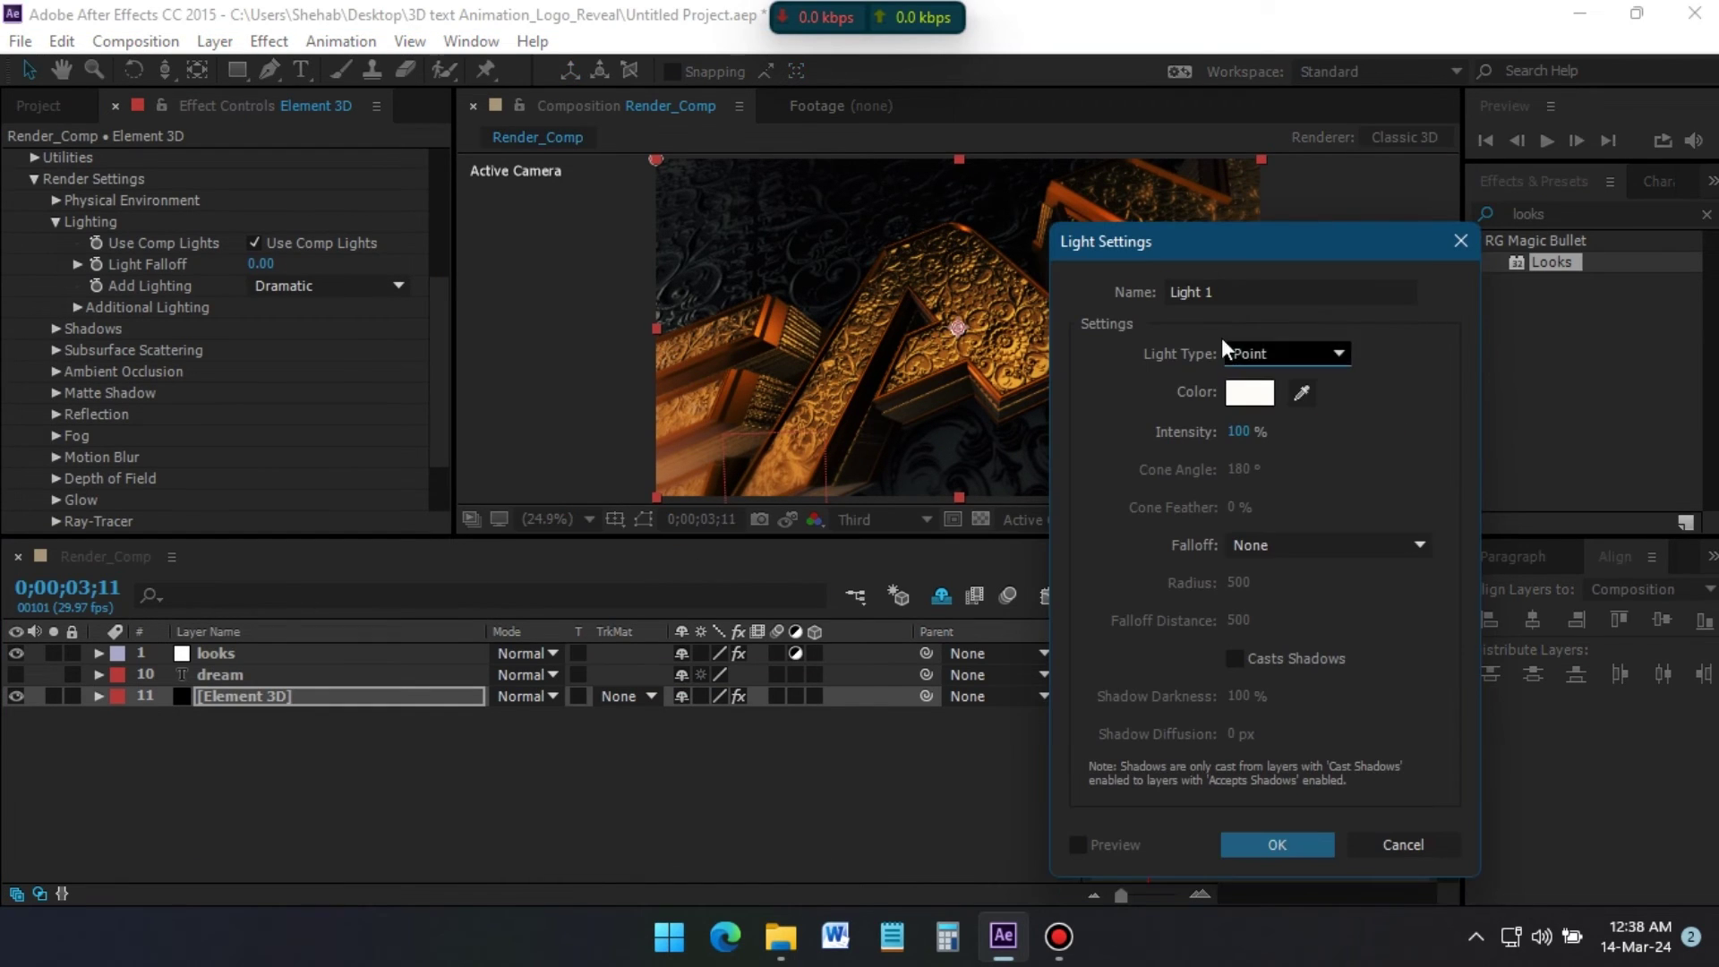
key(Return)
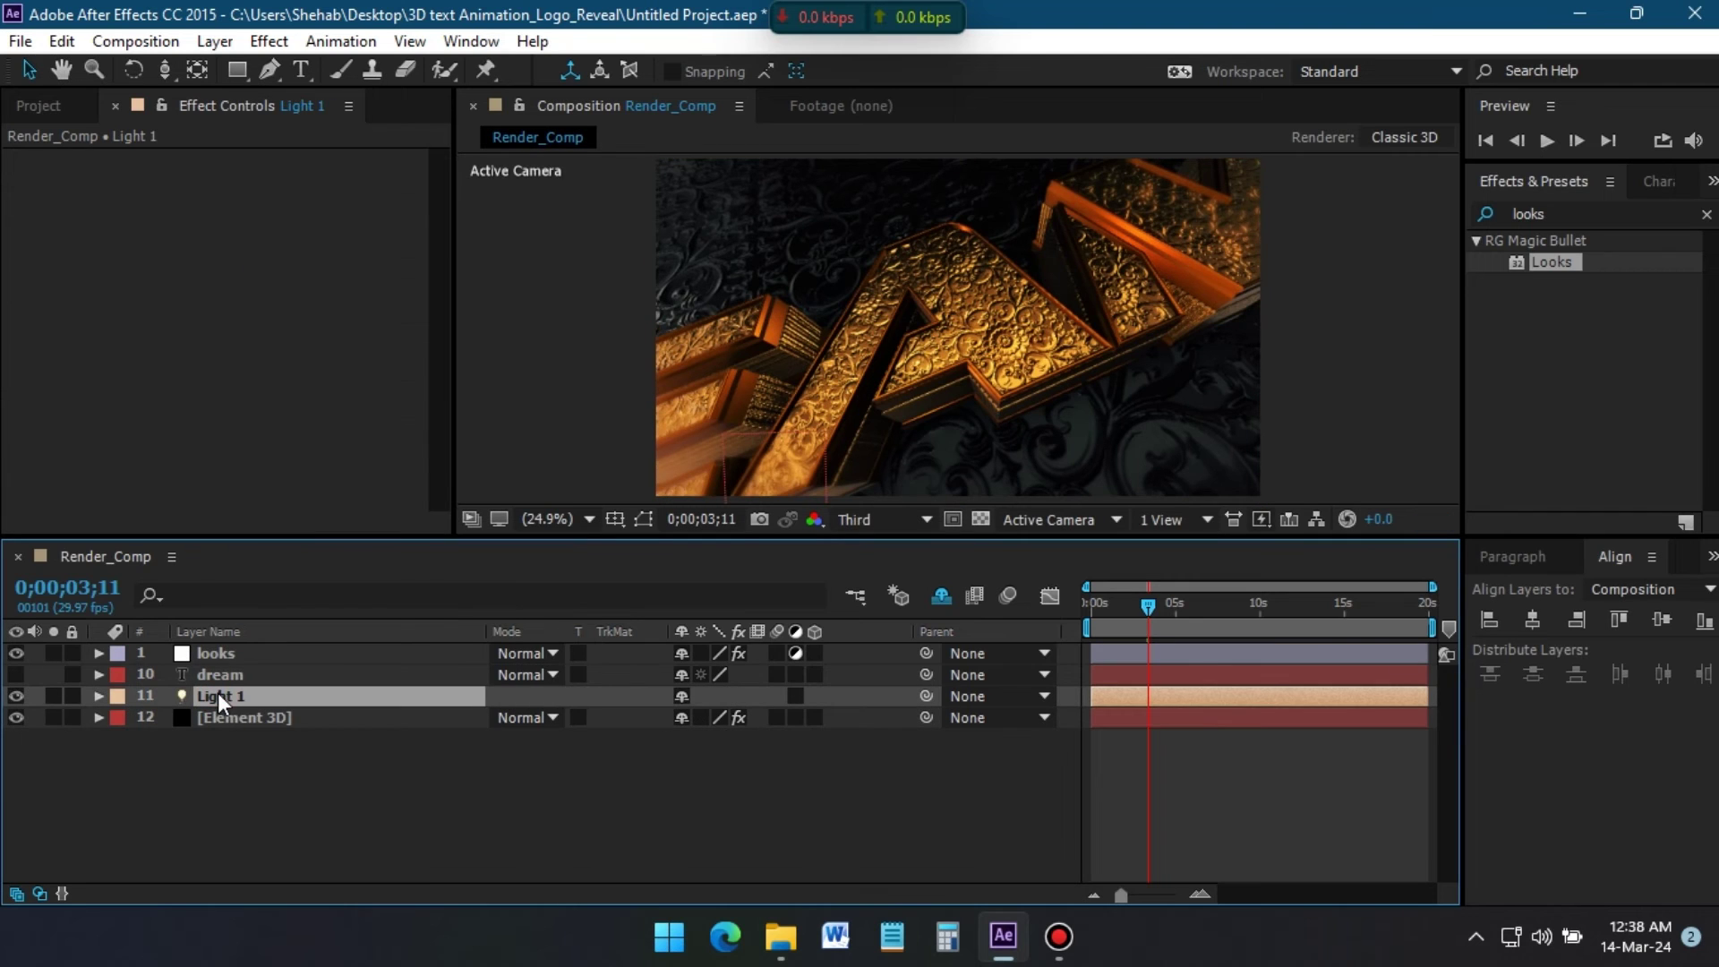
click(1062, 519)
click(1081, 414)
click(1035, 246)
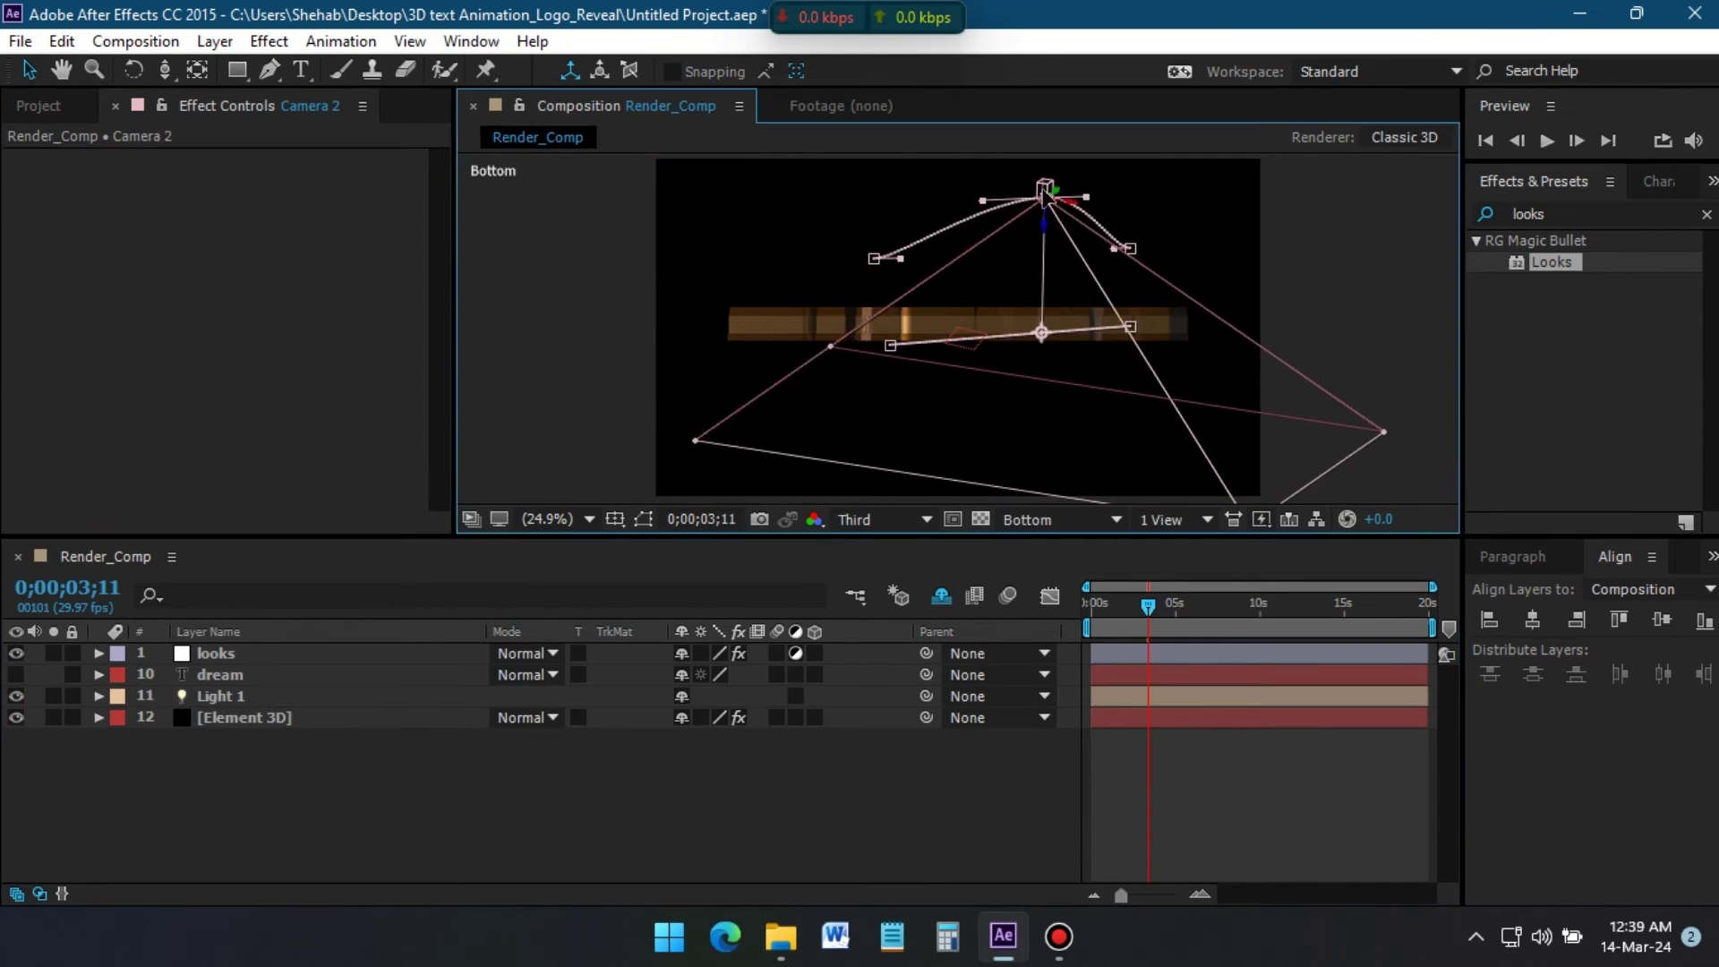
click(1062, 520)
click(1081, 39)
click(16, 696)
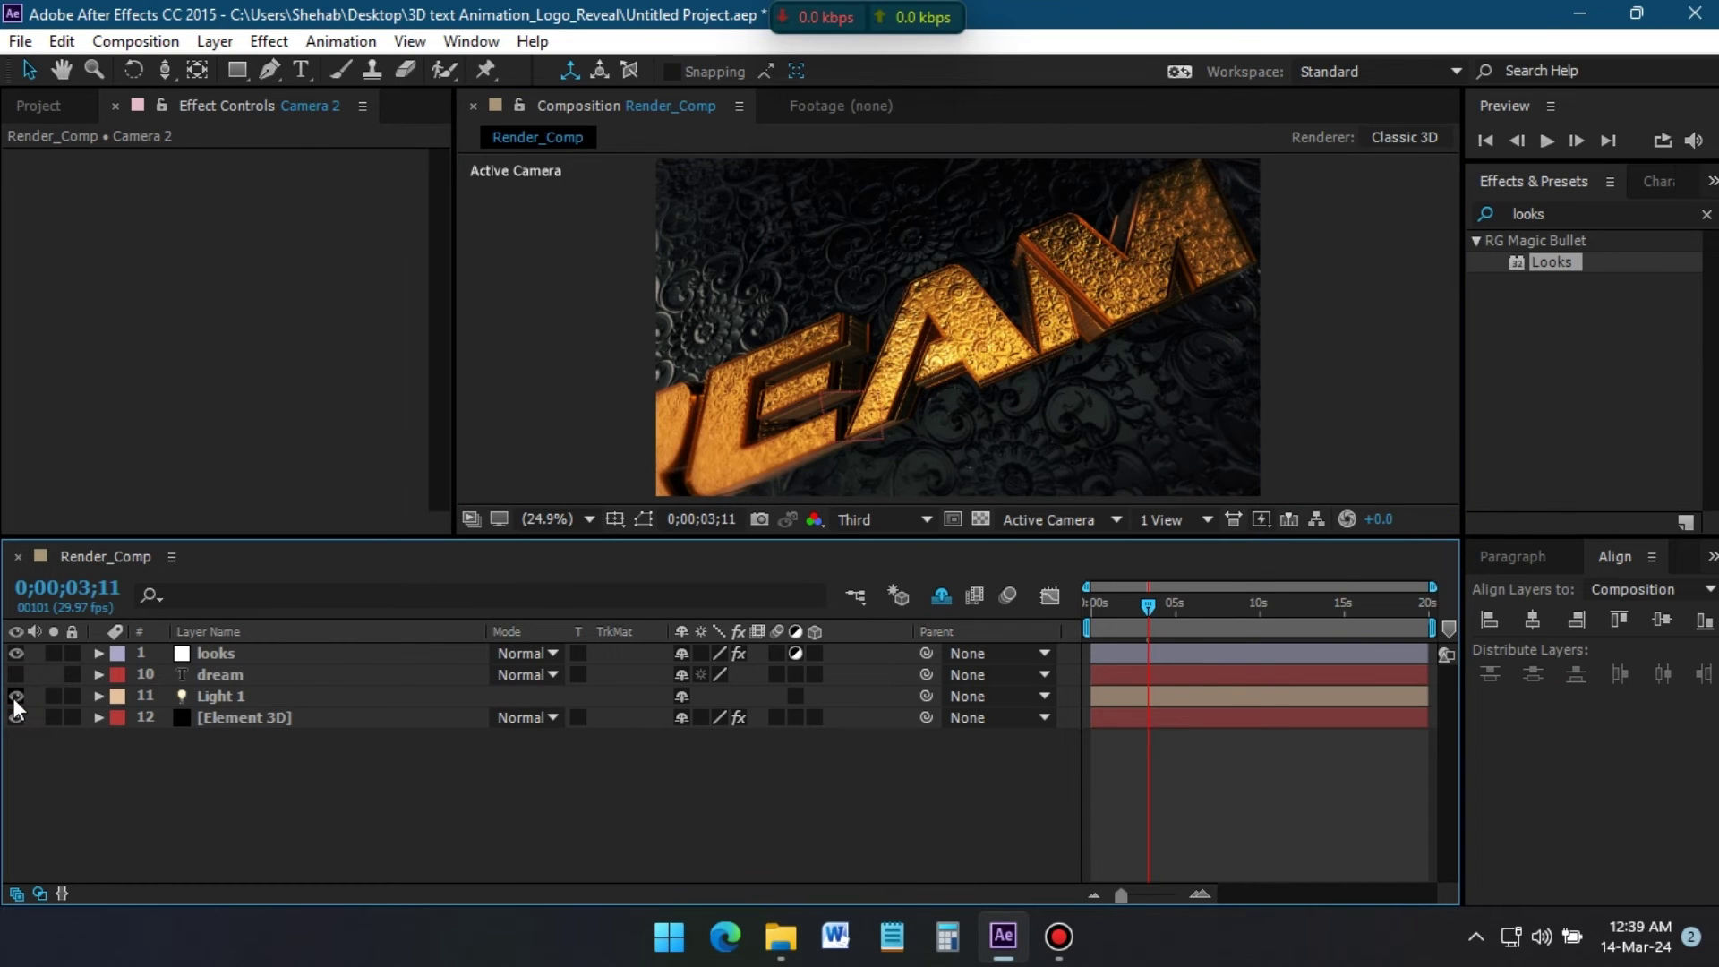
- Delete Light 1 and set Element 3D Group 2 Force Opacity to 60%
click(236, 696)
key(Delete)
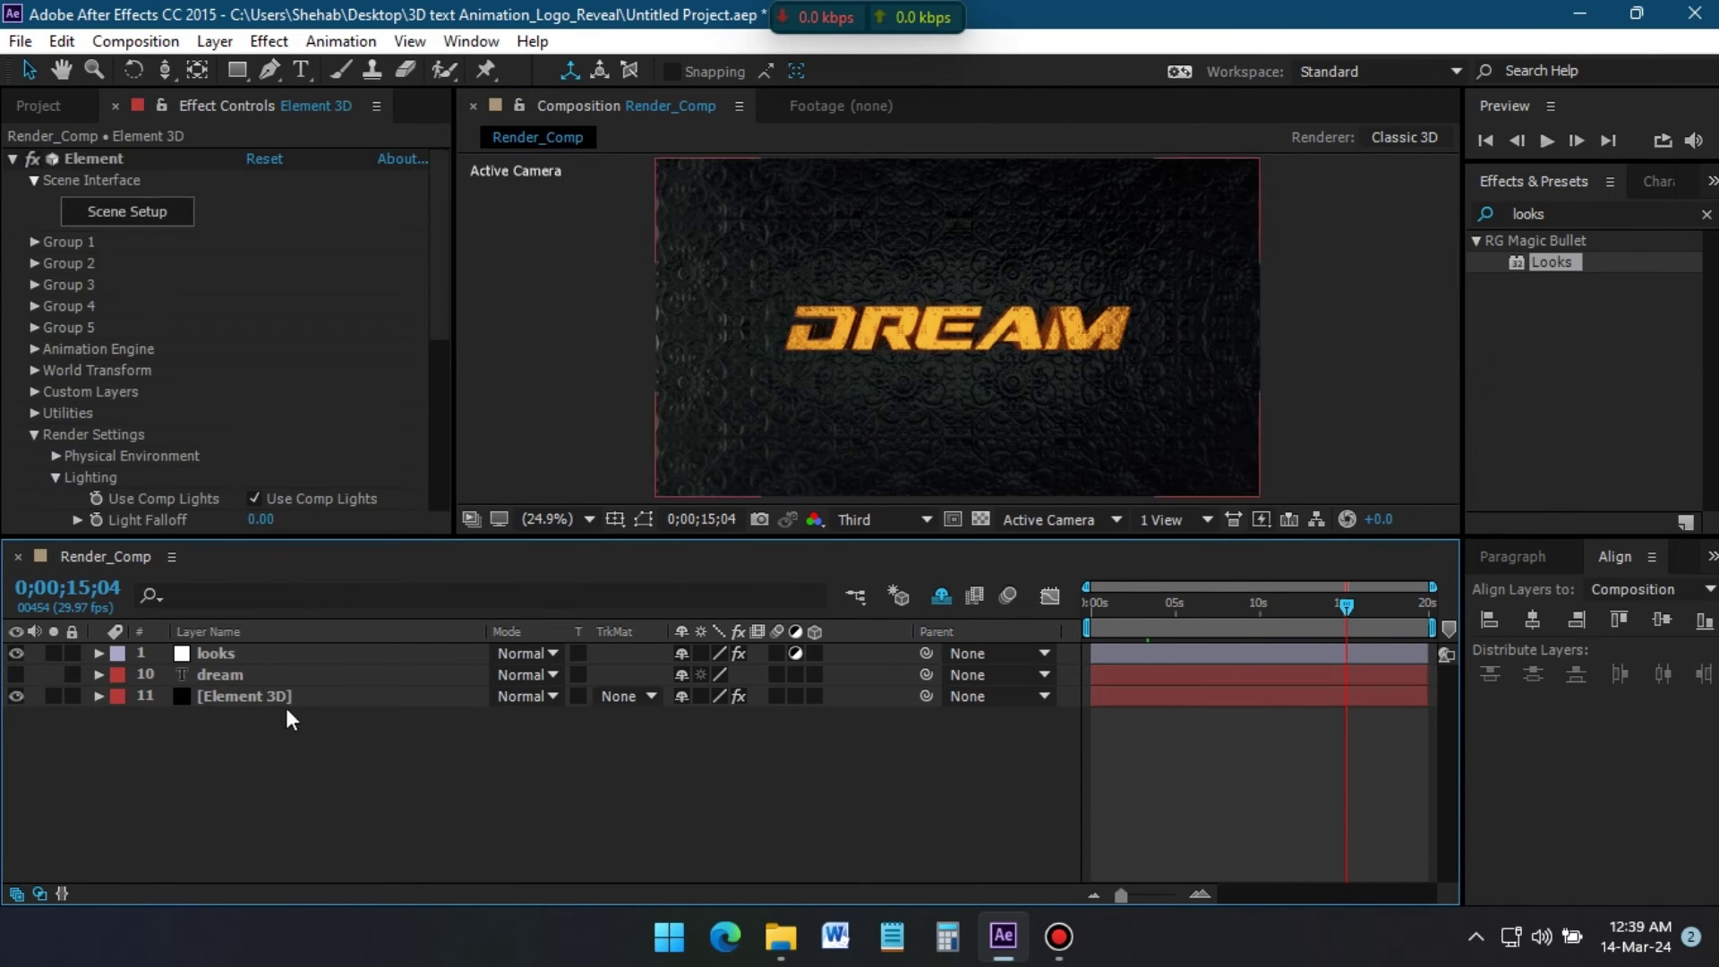
click(331, 695)
click(34, 265)
scroll(73, 366, down, 2)
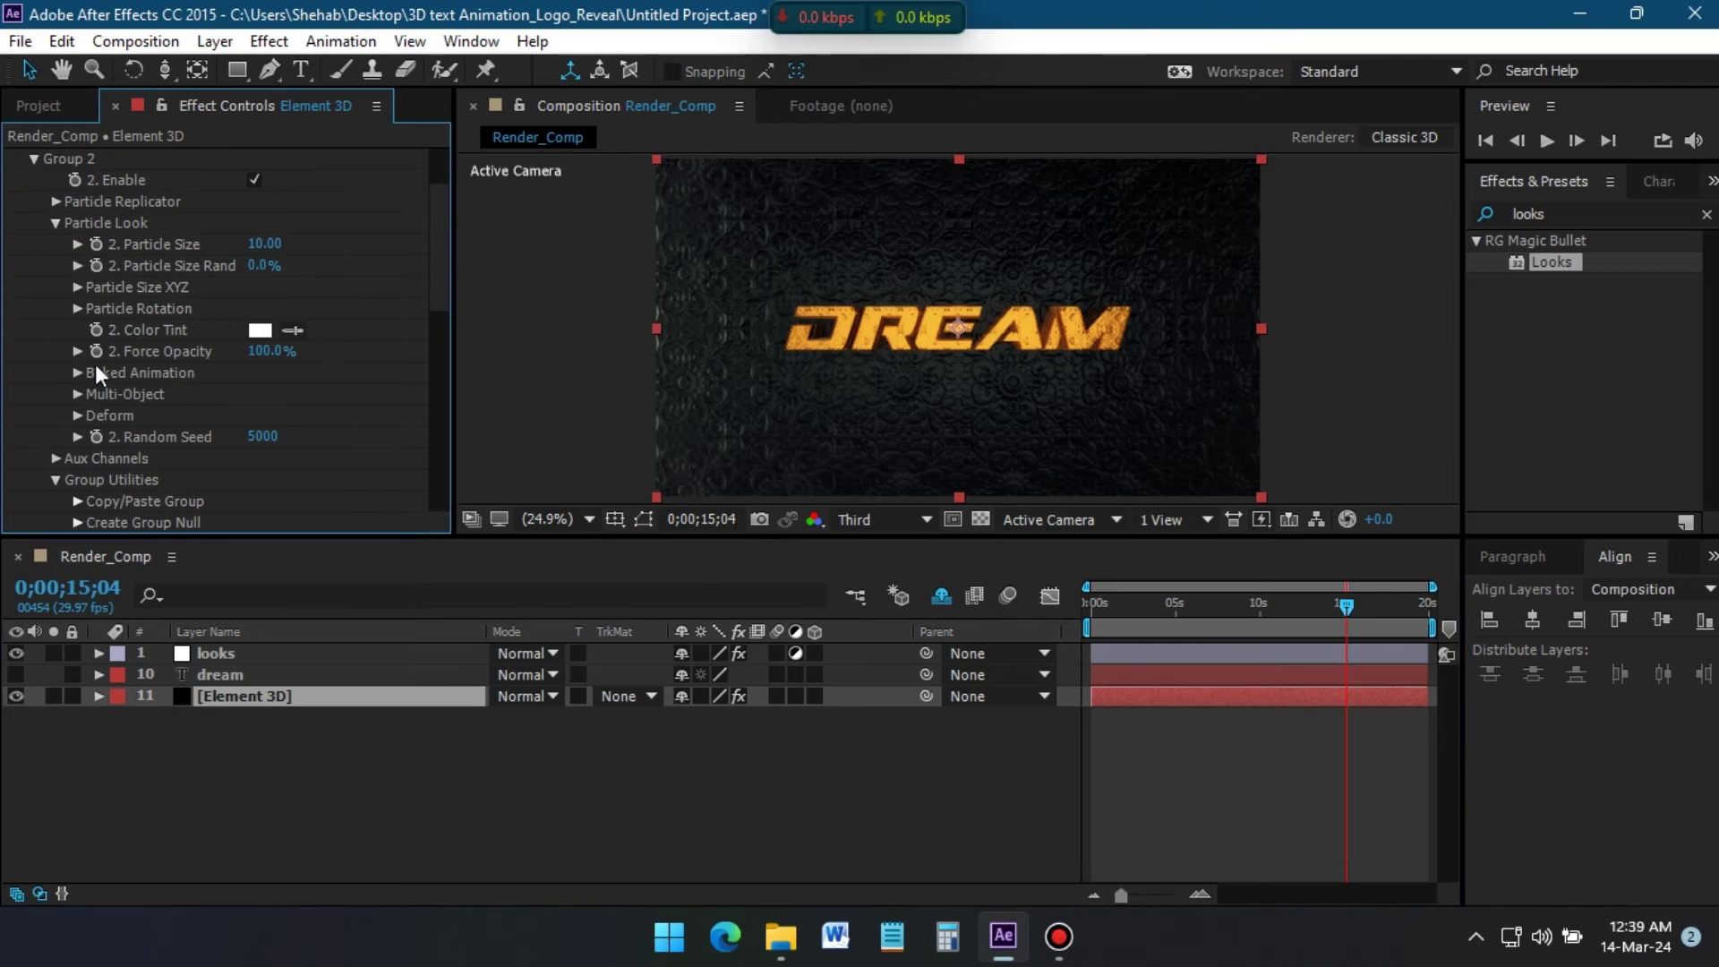
click(56, 223)
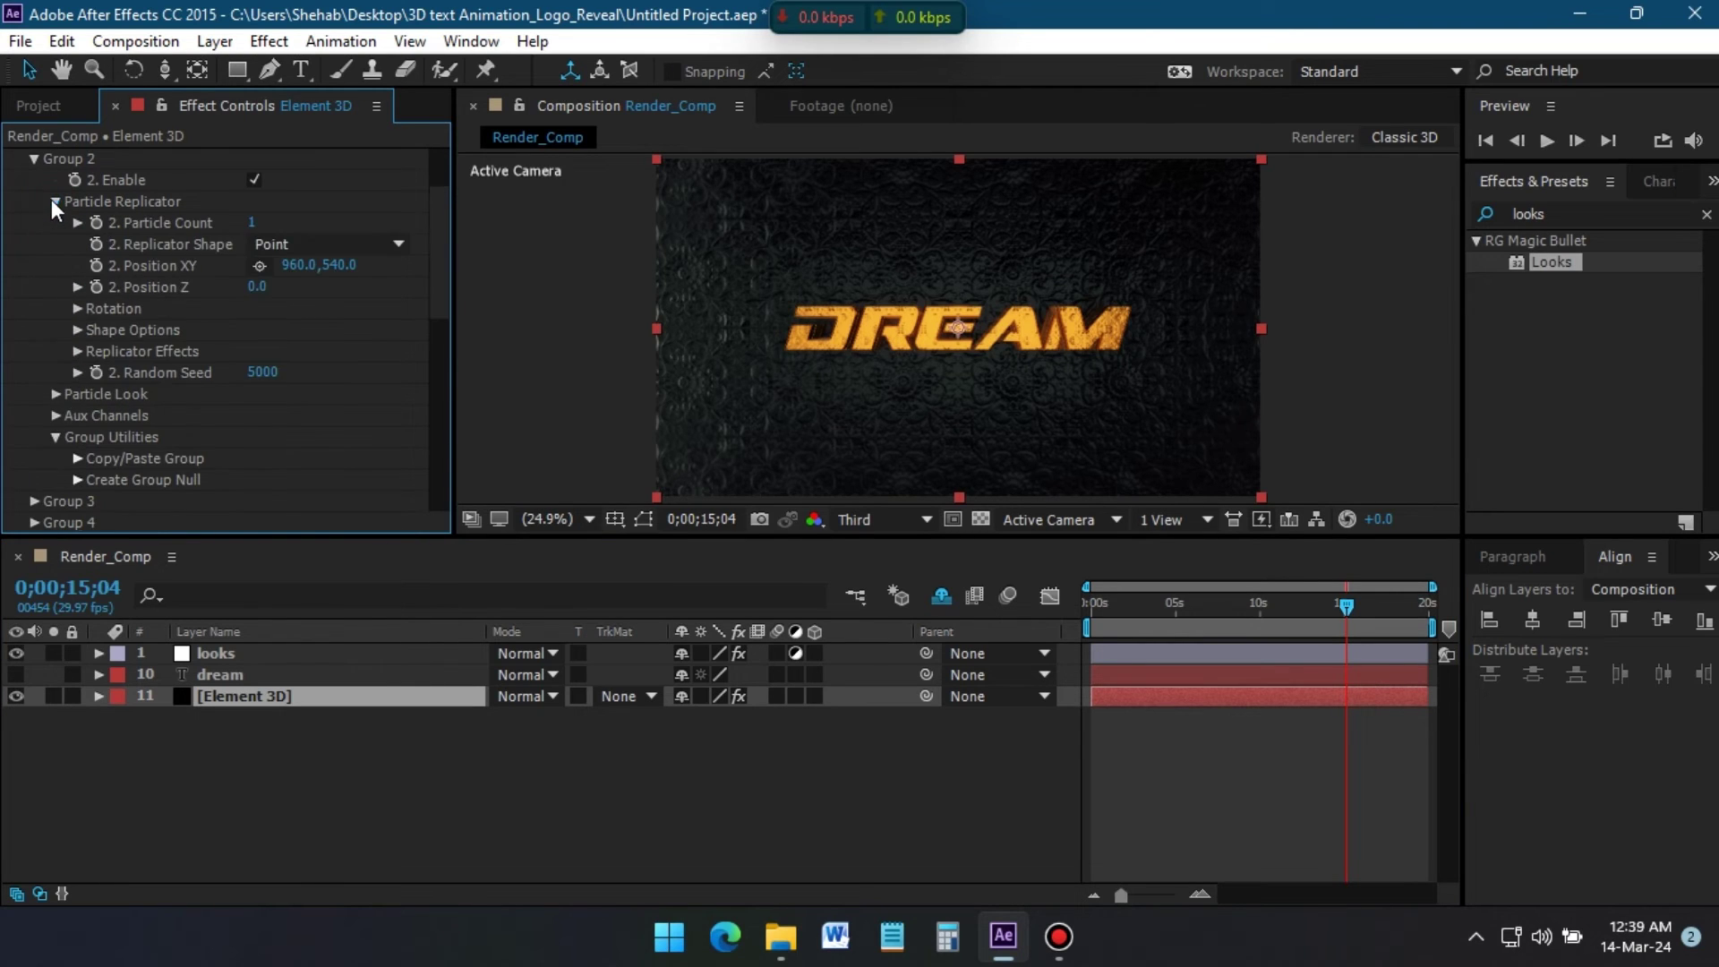
click(55, 394)
scroll(103, 380, down, 2)
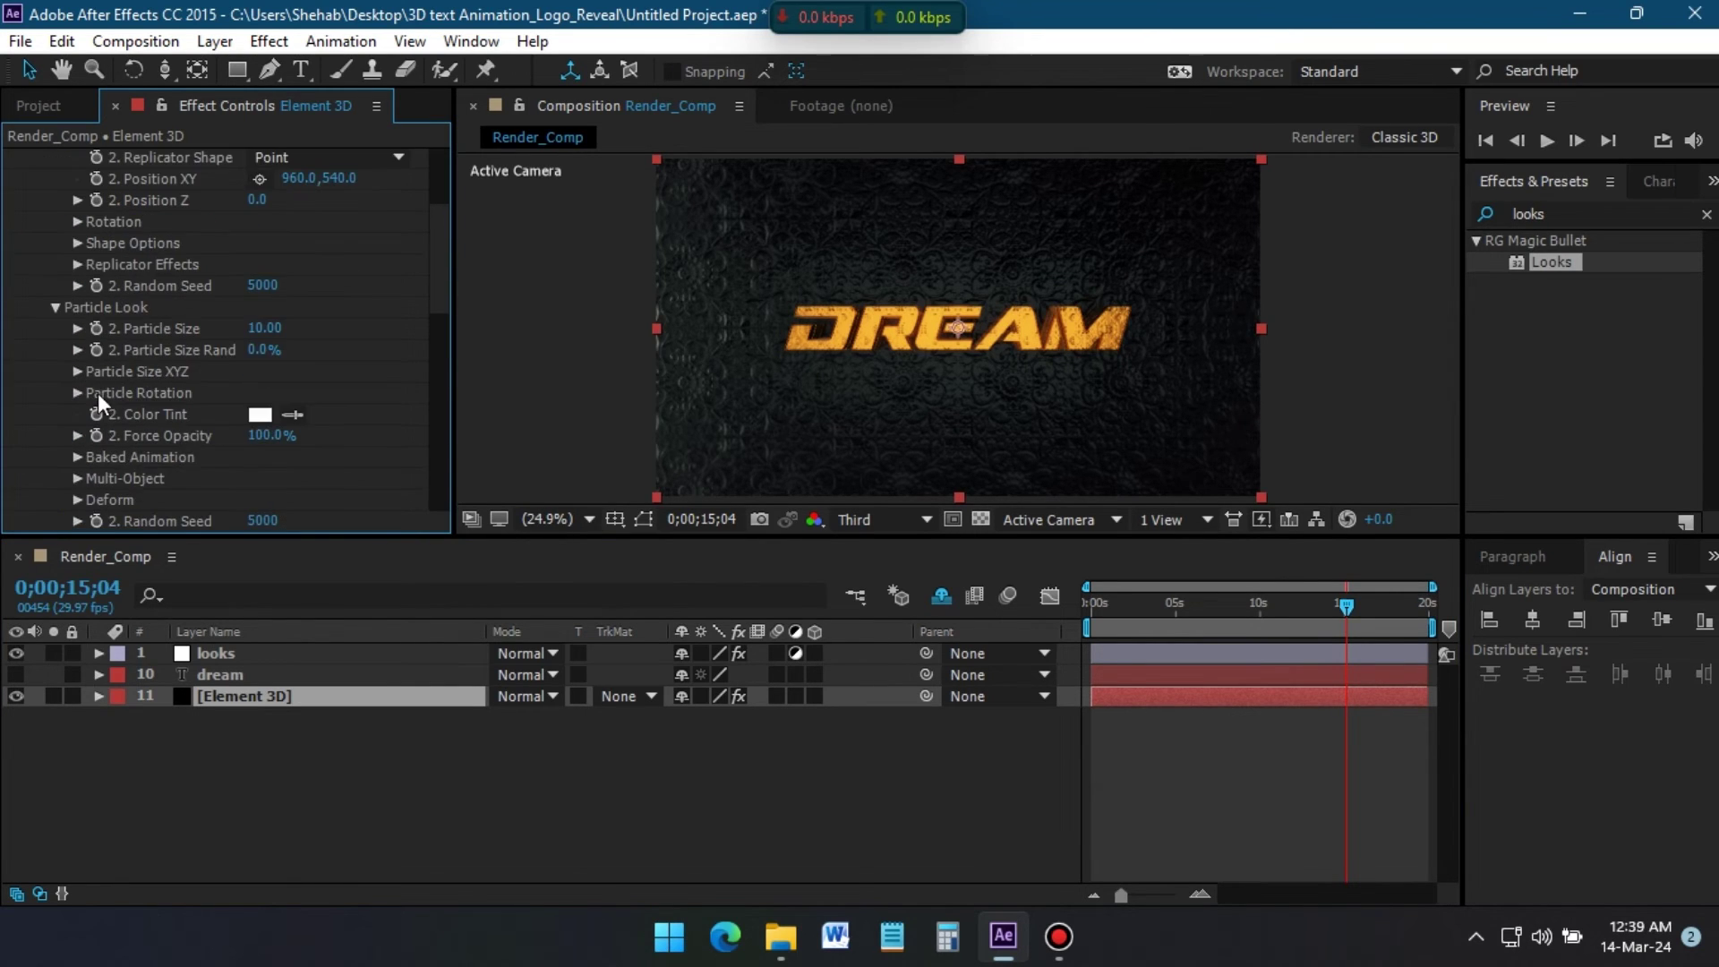
text(60)
key(Return)
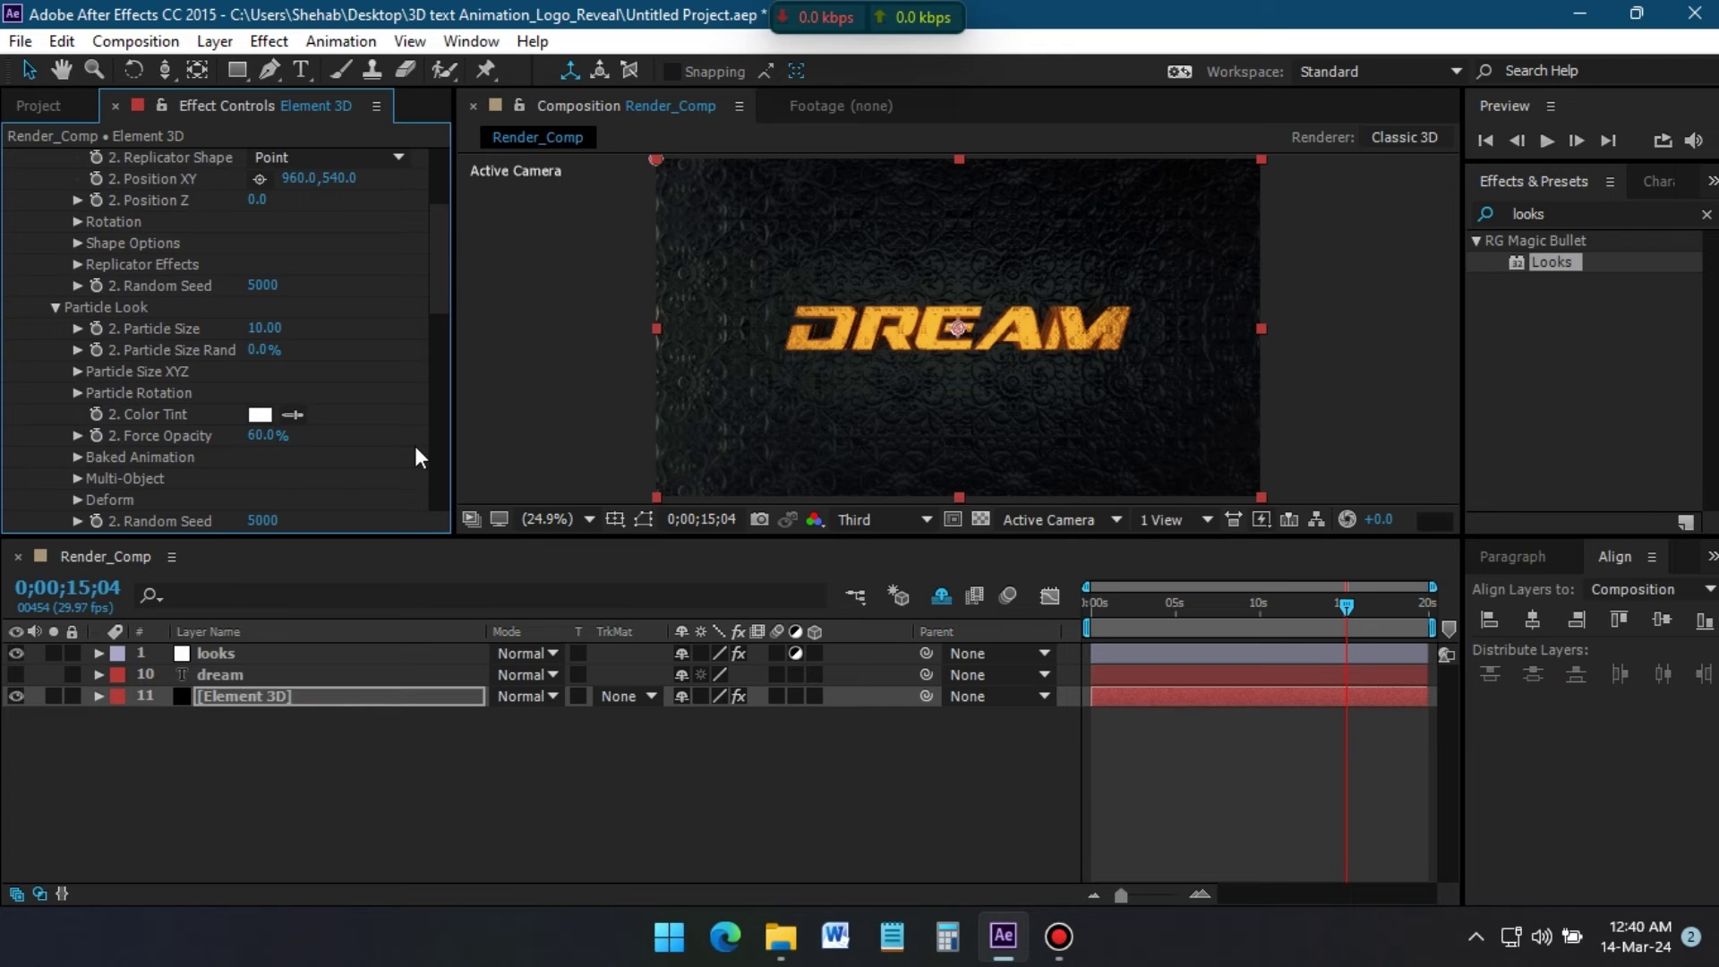
- Scrub to about four seconds and select the looks layer
click(1179, 628)
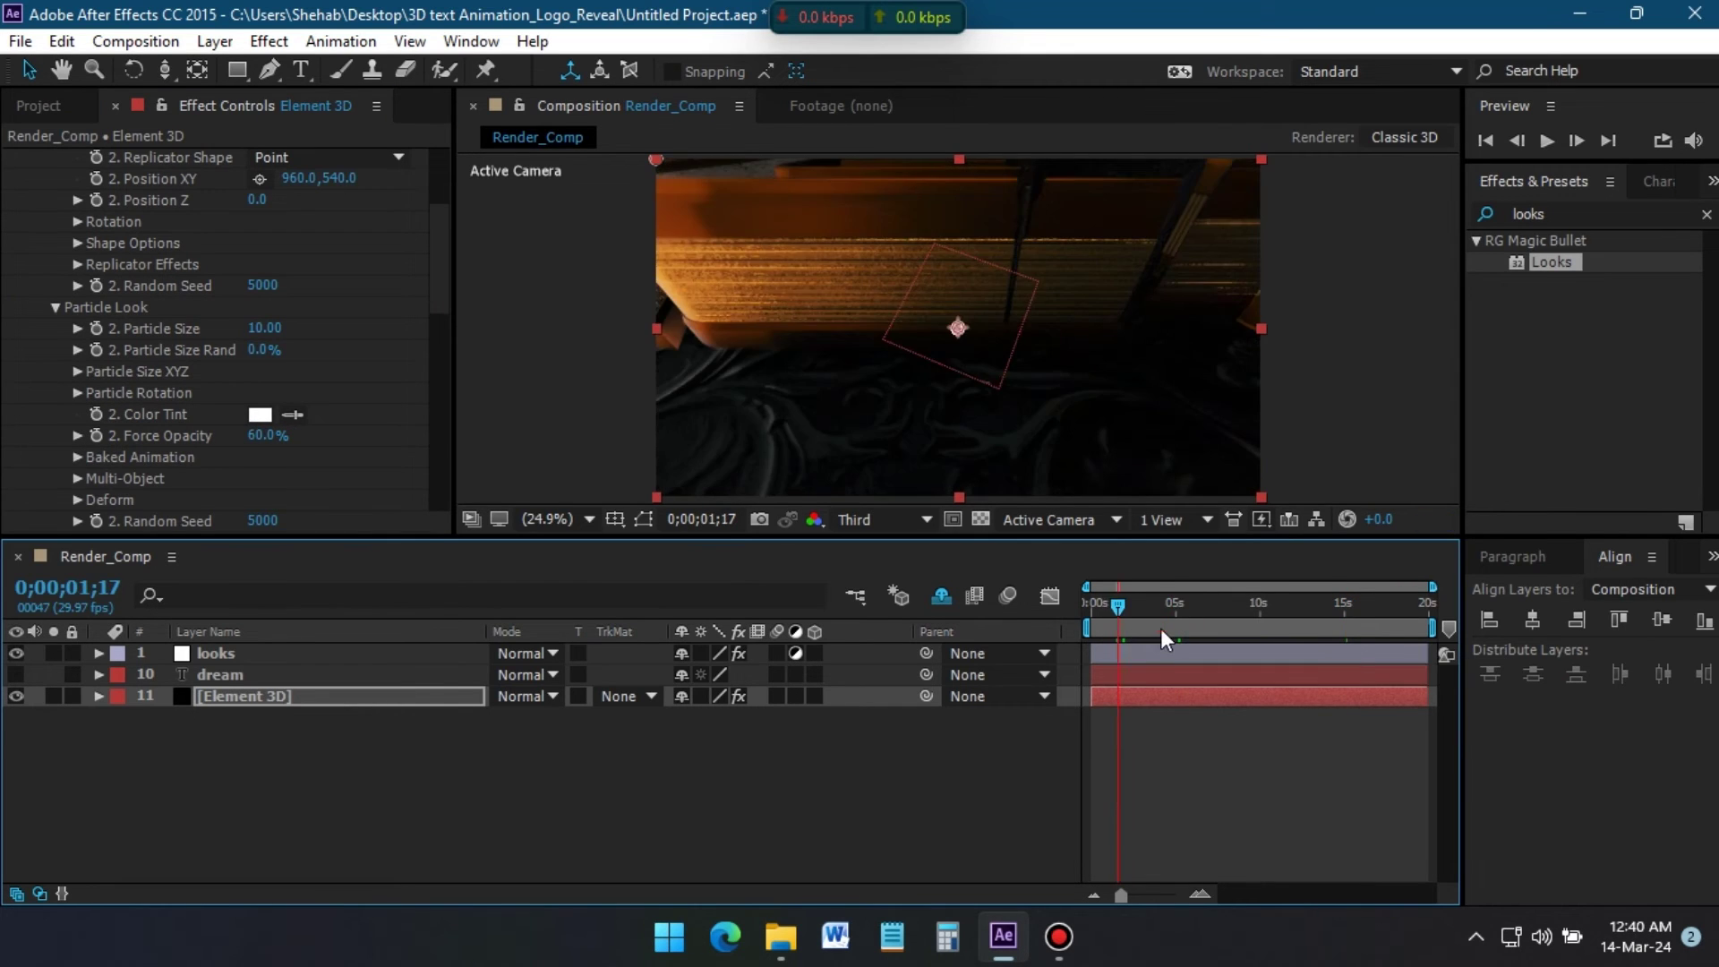
drag(1118, 629, 1407, 631)
click(1166, 655)
- Add a parallel light and raise it above the DREAM logo
right_click(295, 766)
click(698, 599)
click(1289, 349)
click(1305, 387)
click(1289, 846)
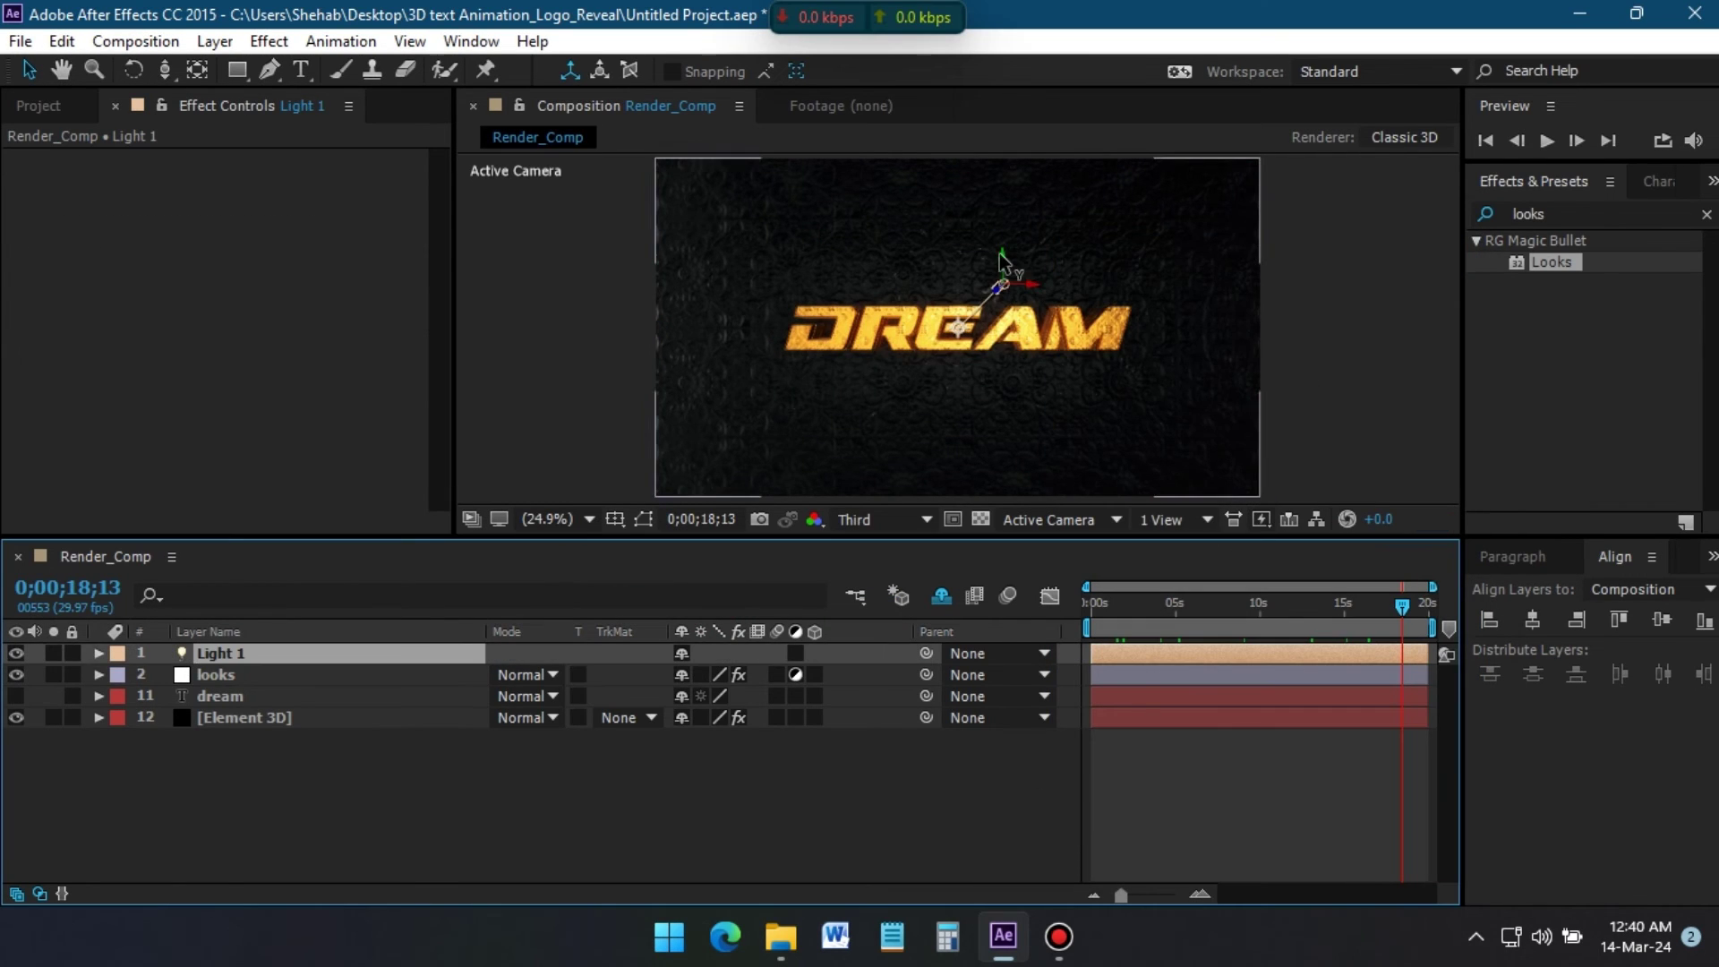
drag(1002, 261, 1065, 201)
- Toggle Light 1 off and on at several frames to compare
click(14, 653)
click(15, 653)
click(1214, 608)
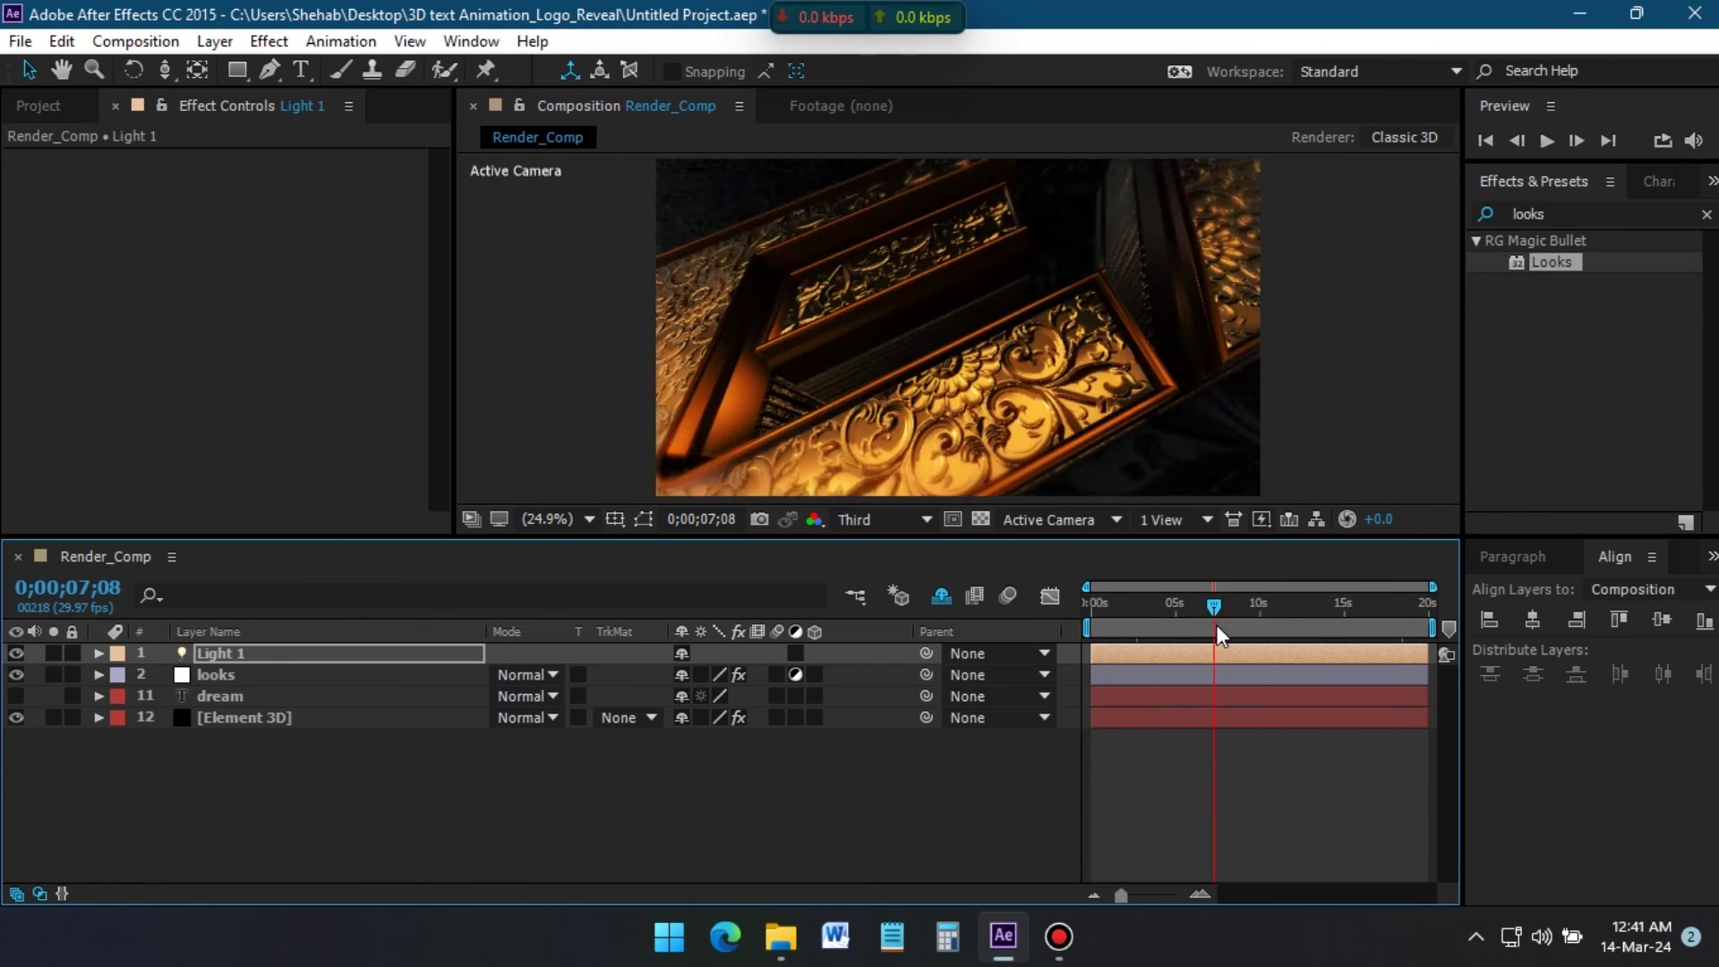
click(15, 653)
click(1286, 637)
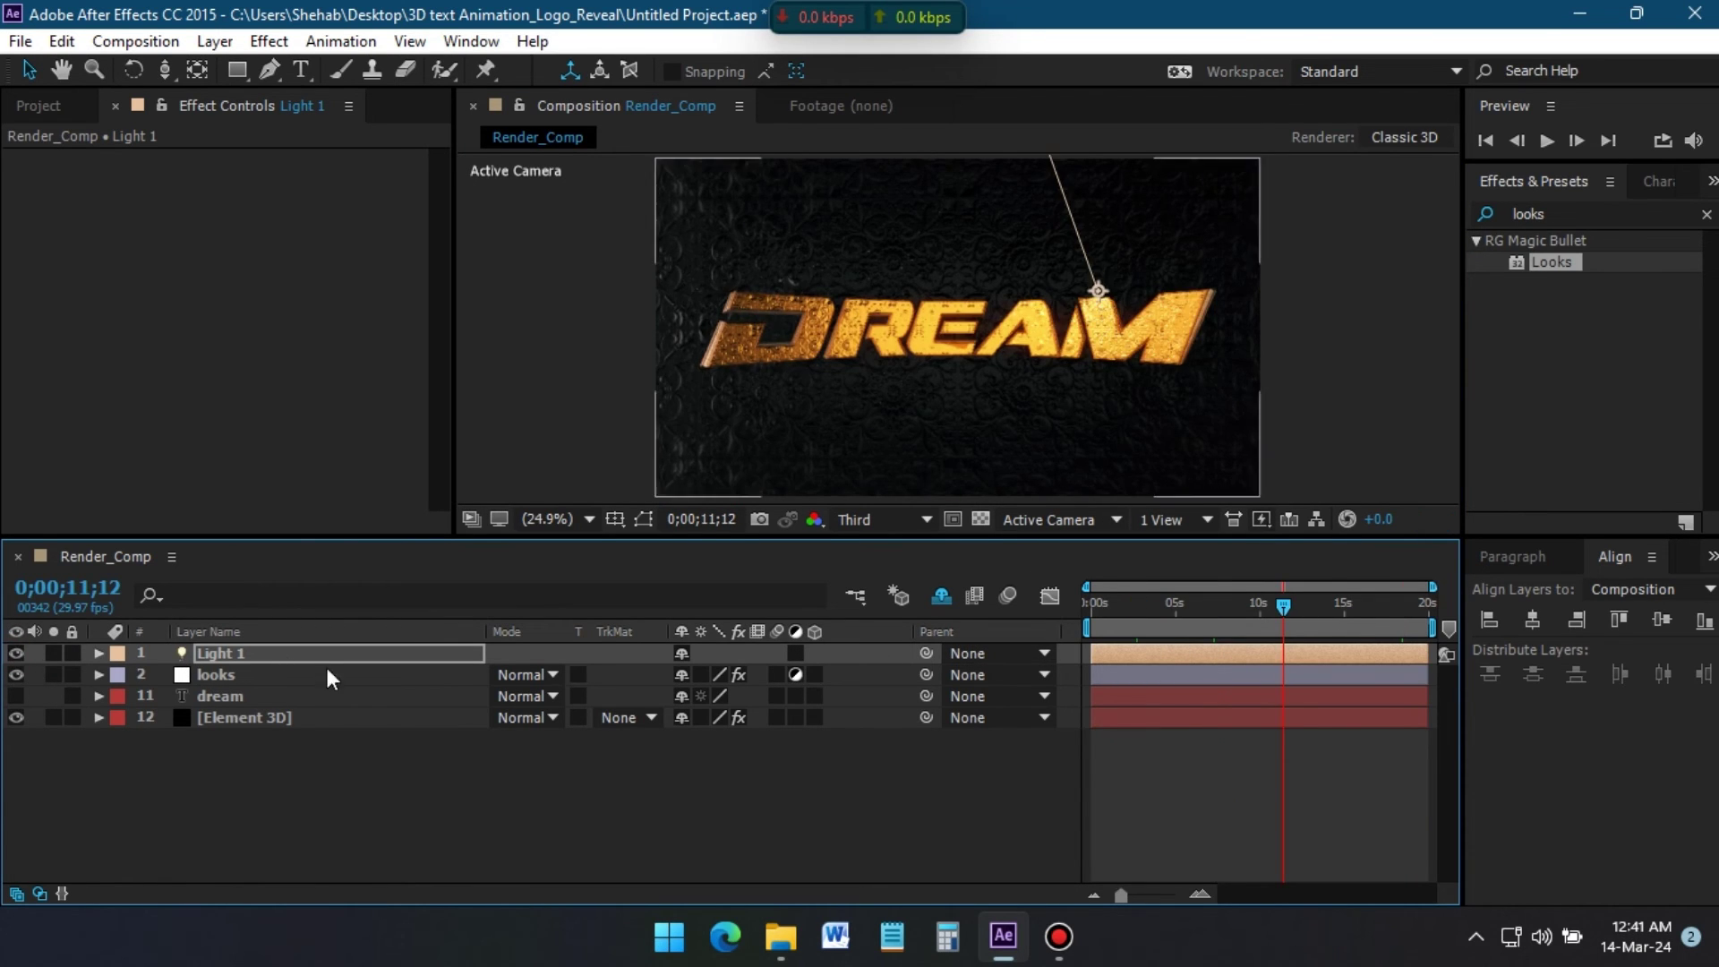
click(1387, 608)
click(15, 655)
click(16, 654)
click(1269, 608)
click(17, 653)
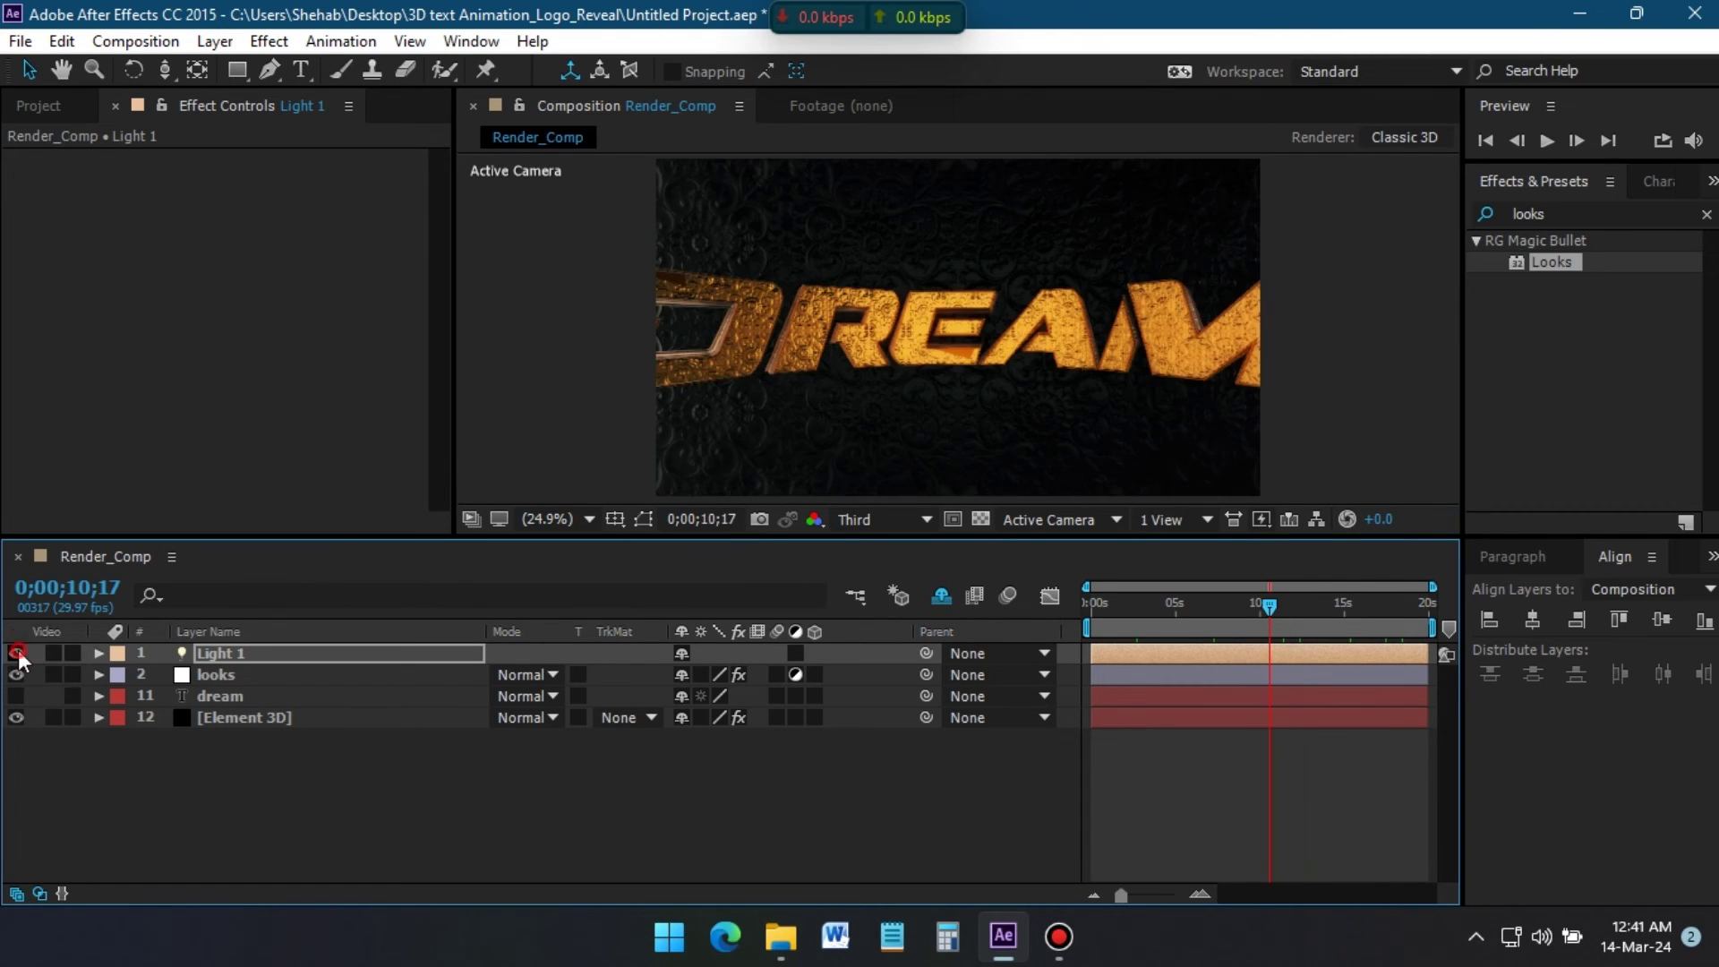
click(1382, 608)
click(1058, 937)
- Create an adjustment layer named Curves with the Curves effect and preview
right_click(288, 539)
click(671, 699)
text(qCurves)
key(Return)
click(1586, 214)
text(curves)
click(219, 657)
click(164, 471)
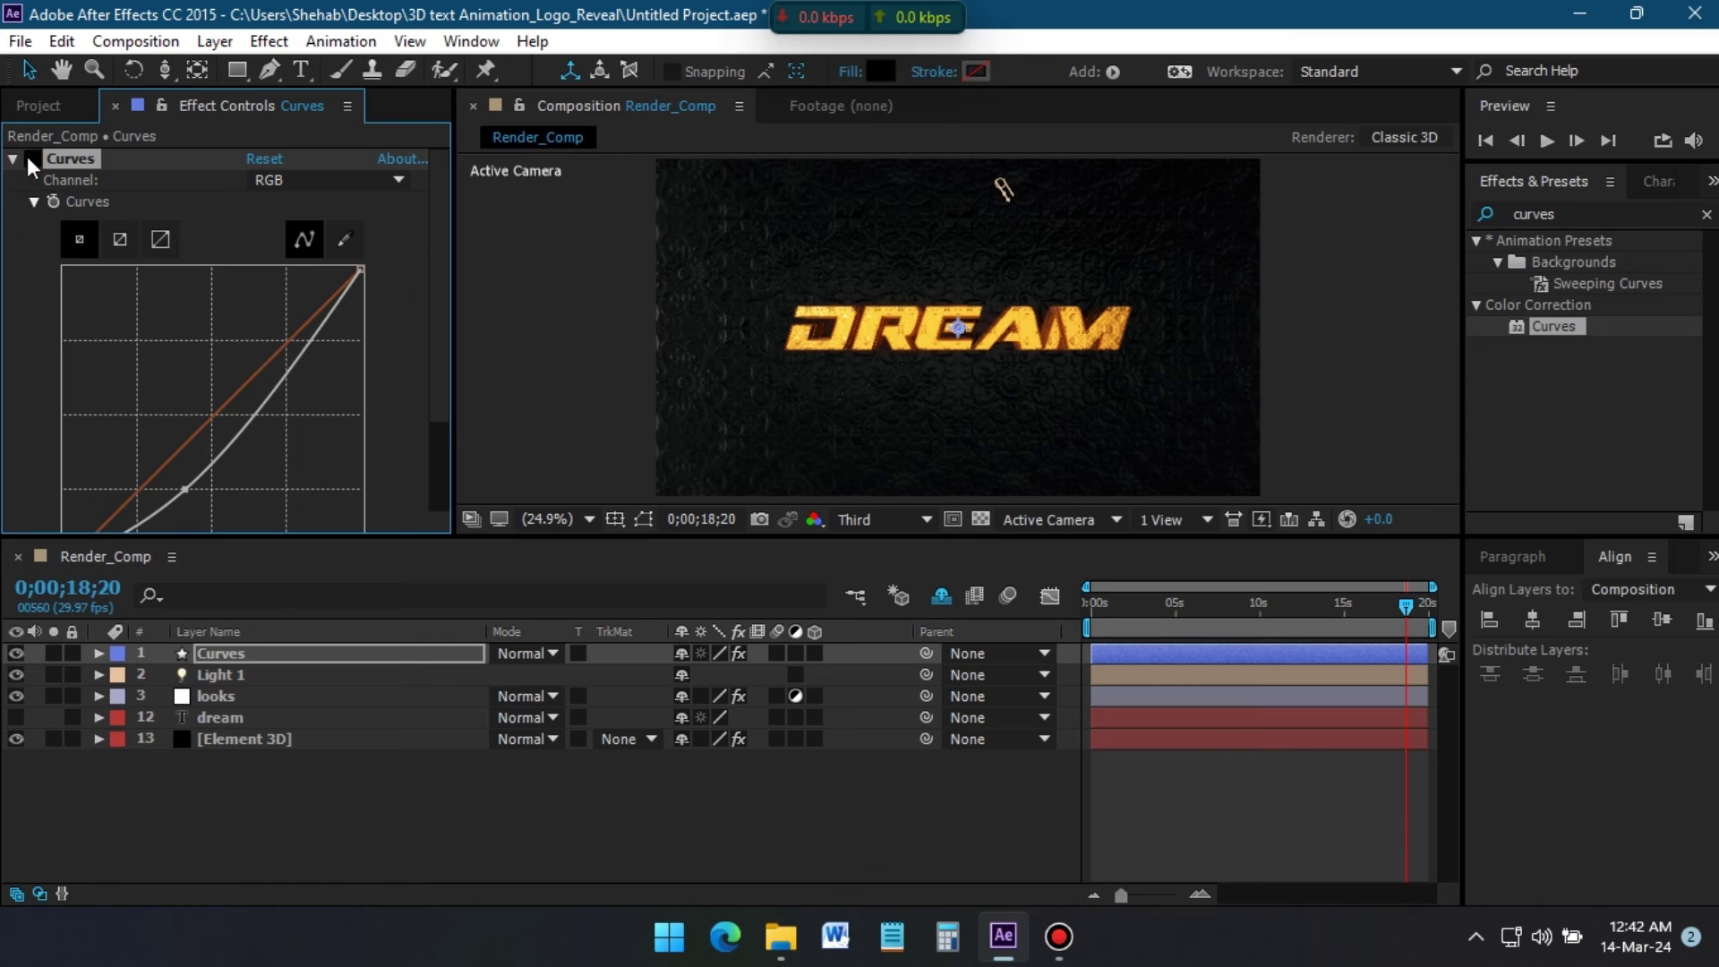
key(space)
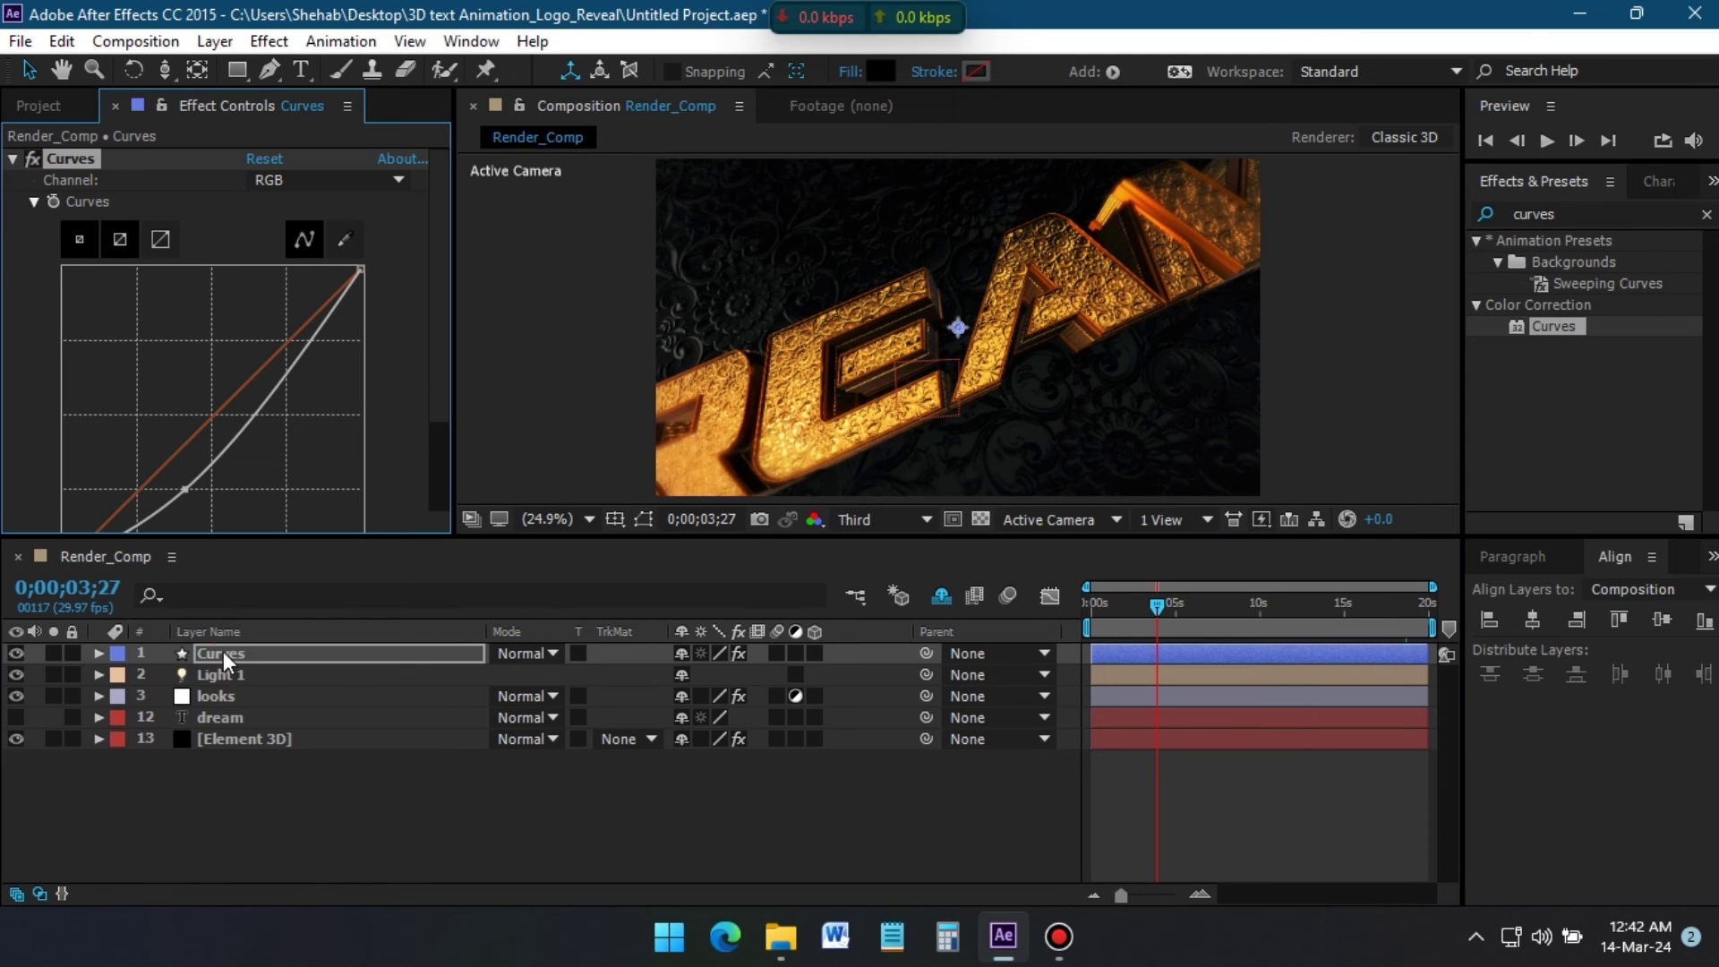
- Replace it with a new top adjustment layer and bend the curve down to darken
click(222, 652)
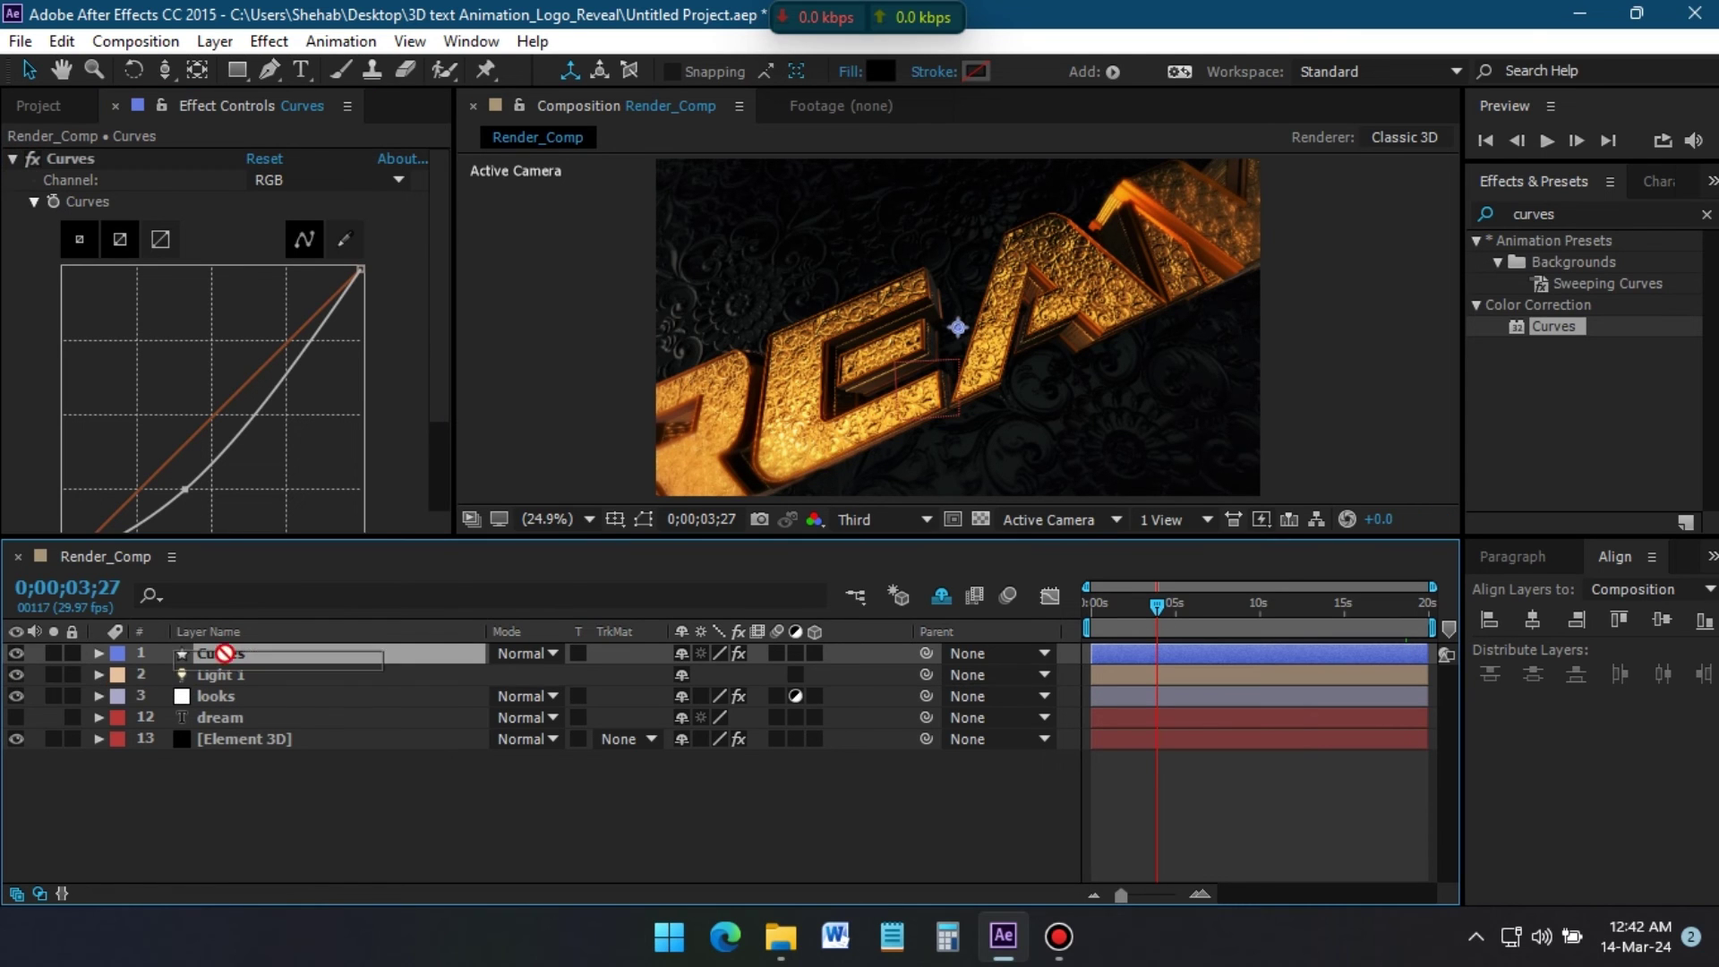
key(Delete)
right_click(277, 814)
click(730, 761)
key(Return)
key(Return)
drag(145, 509, 151, 500)
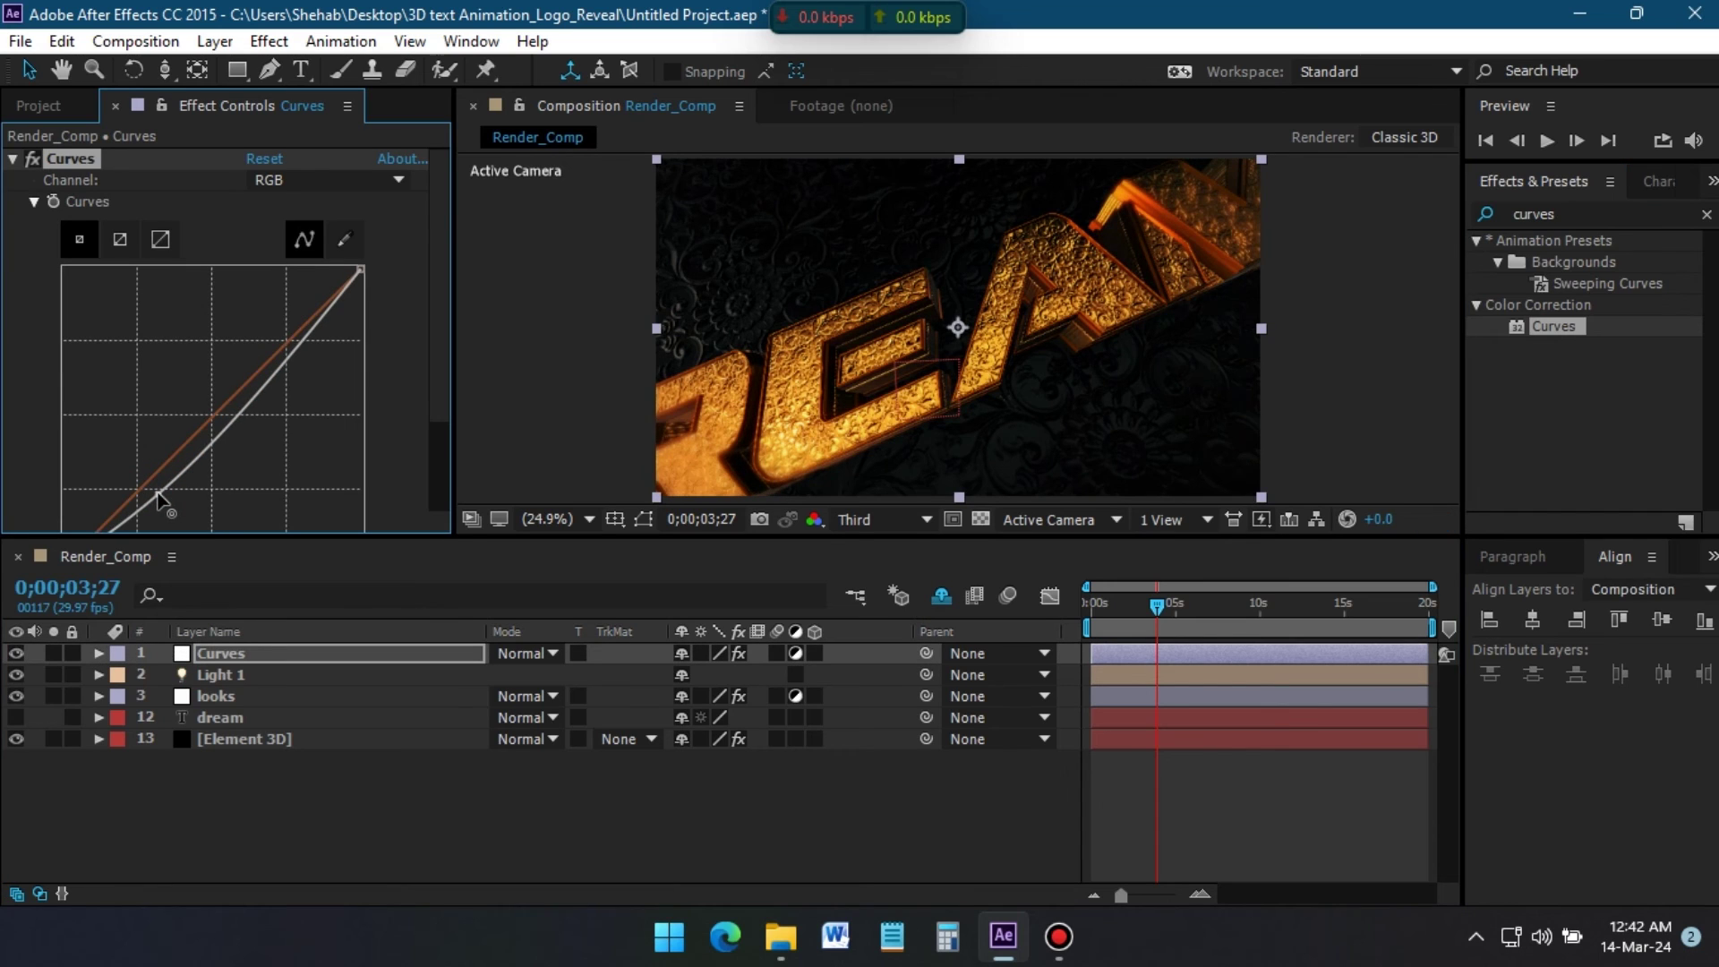
- Review the frontal and close-up shots, then display the looks layer's settings
click(1358, 604)
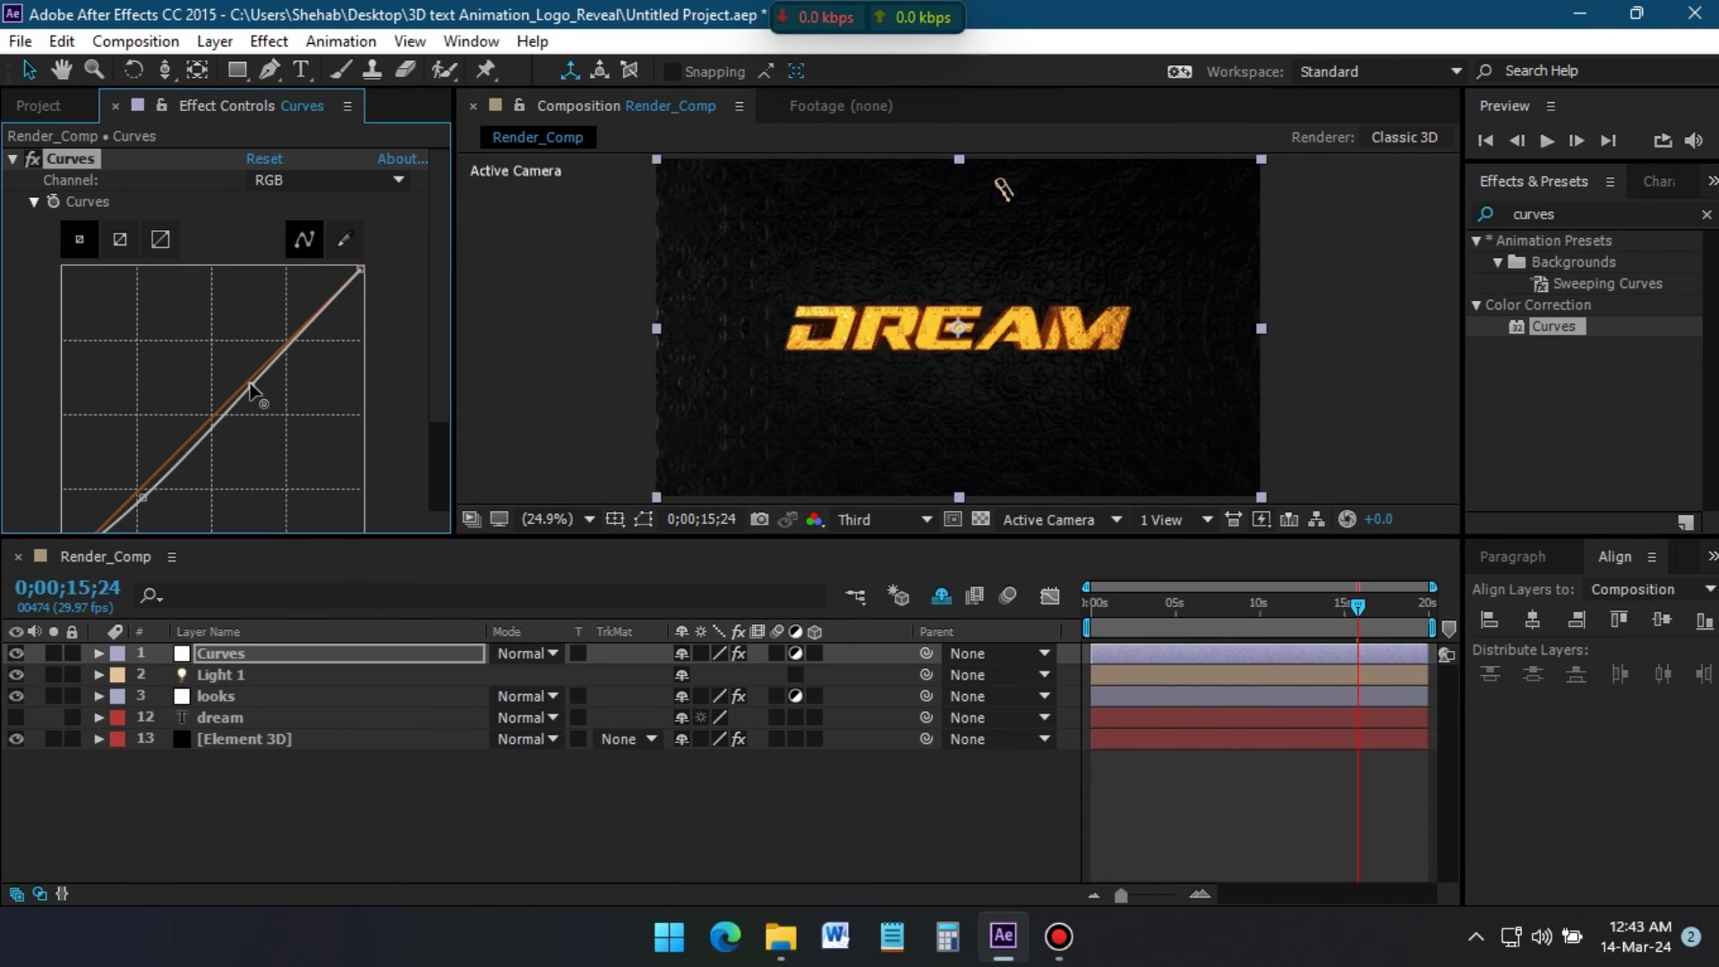
click(1176, 605)
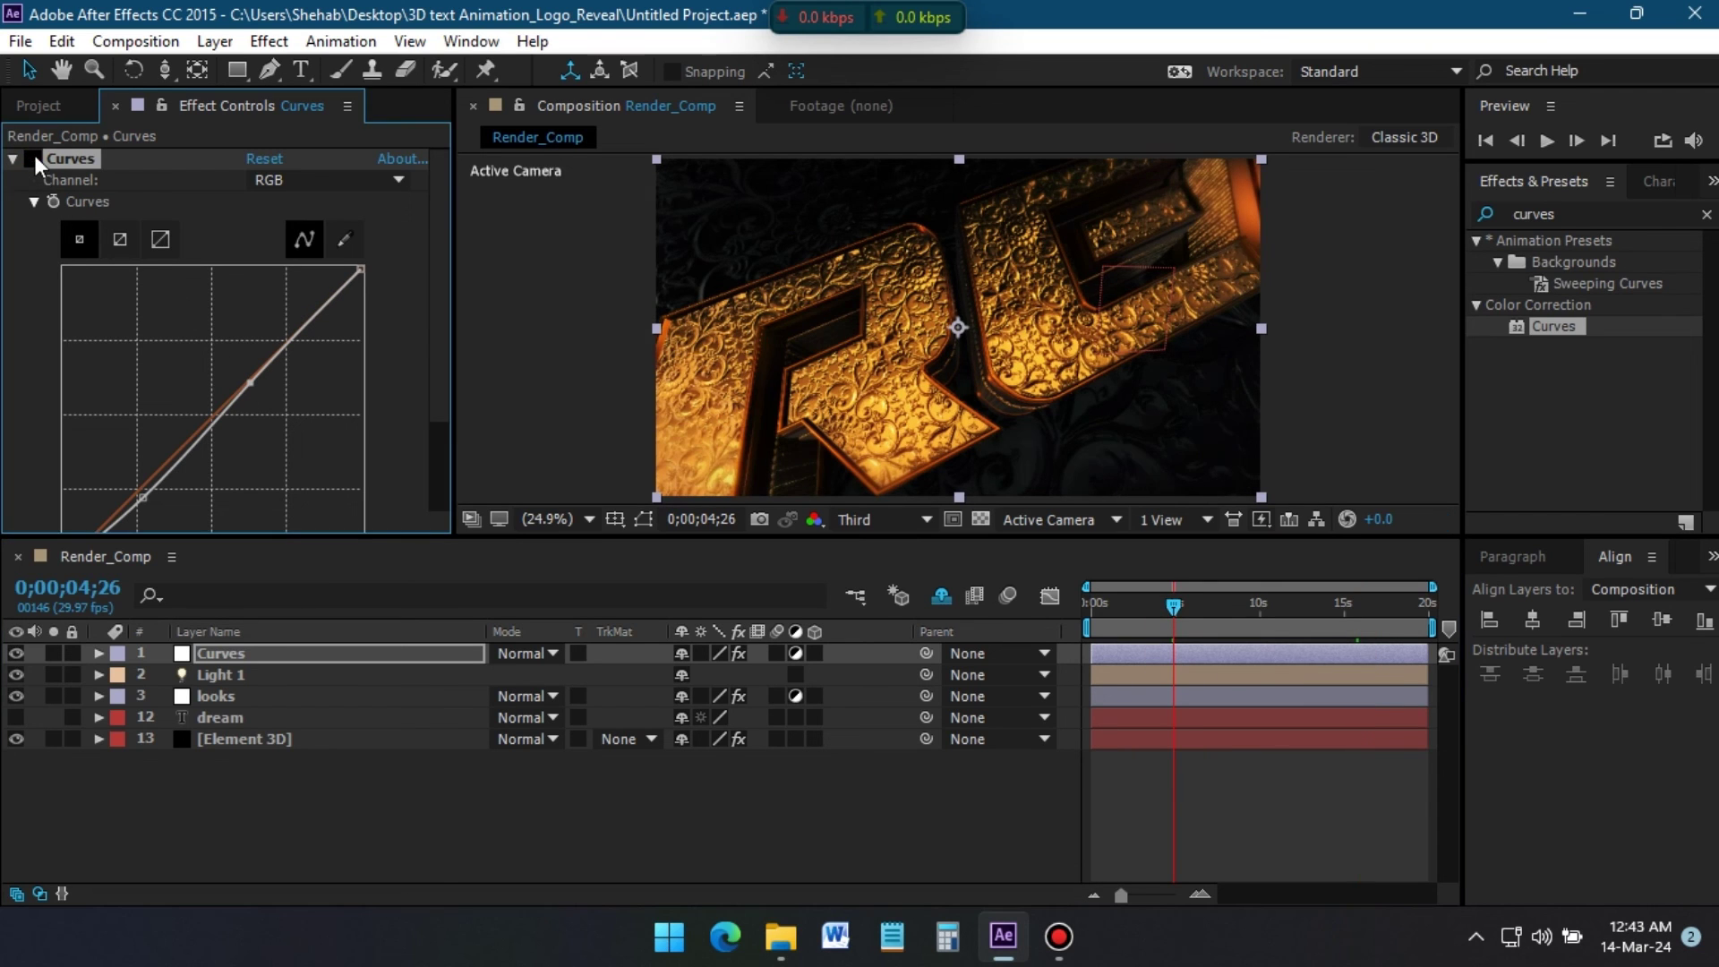
drag(1261, 636, 1203, 632)
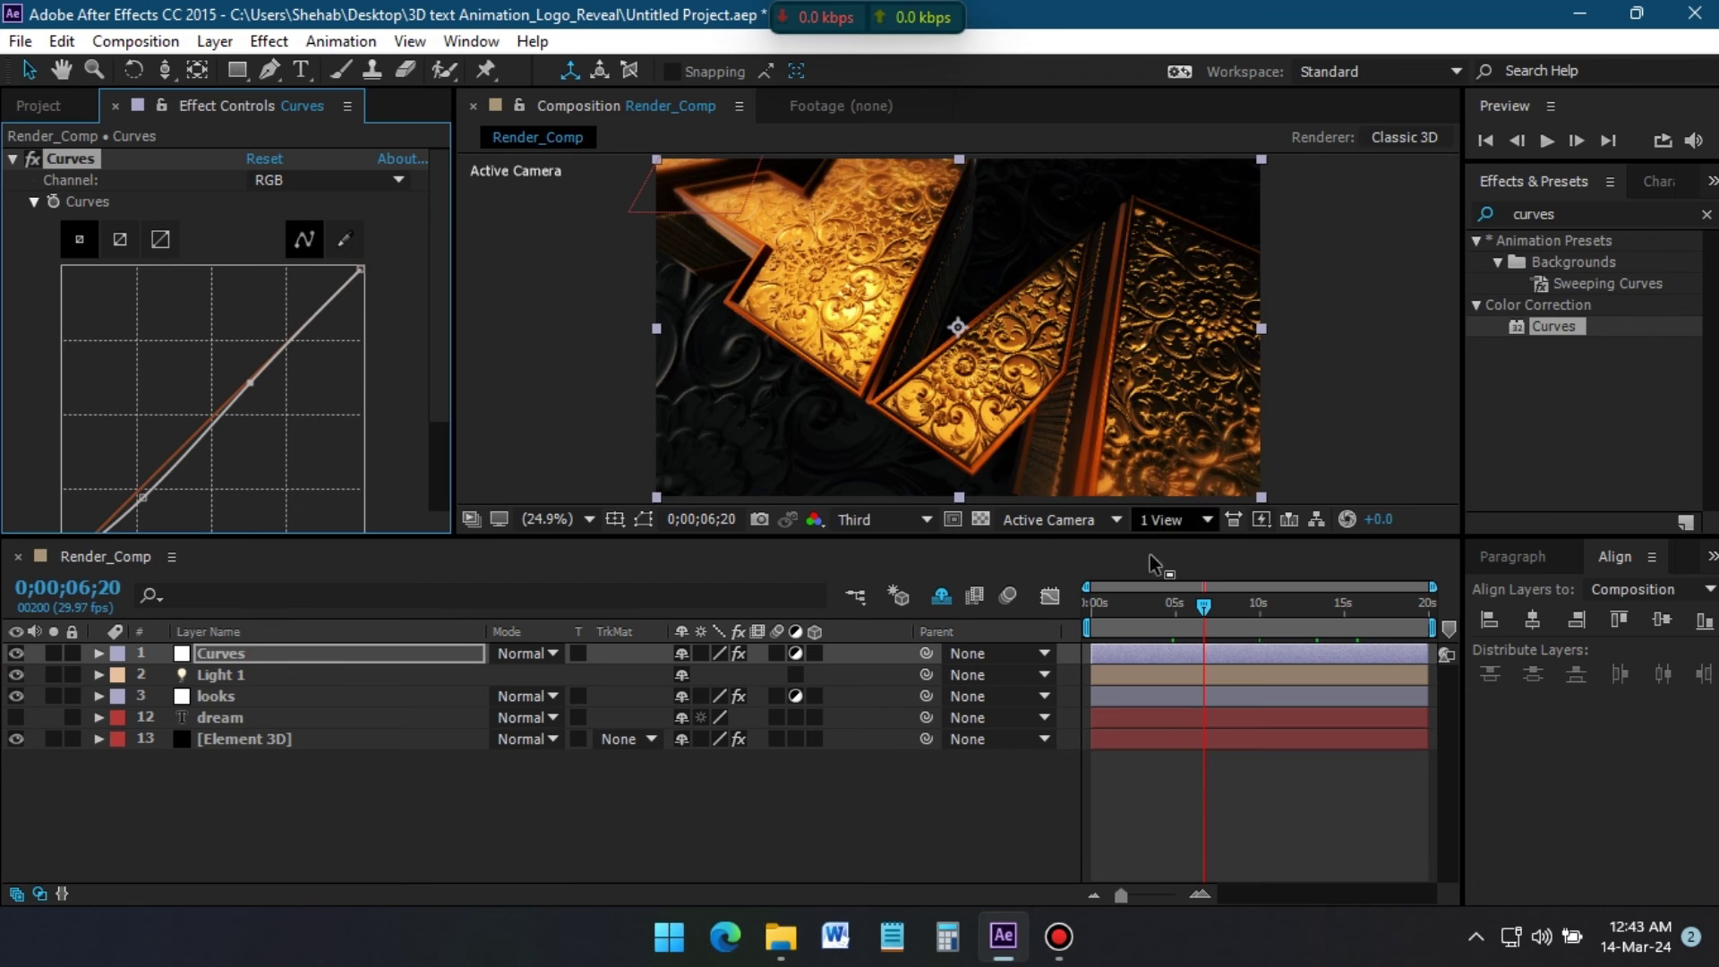
click(23, 42)
click(81, 239)
key(ctrl+0)
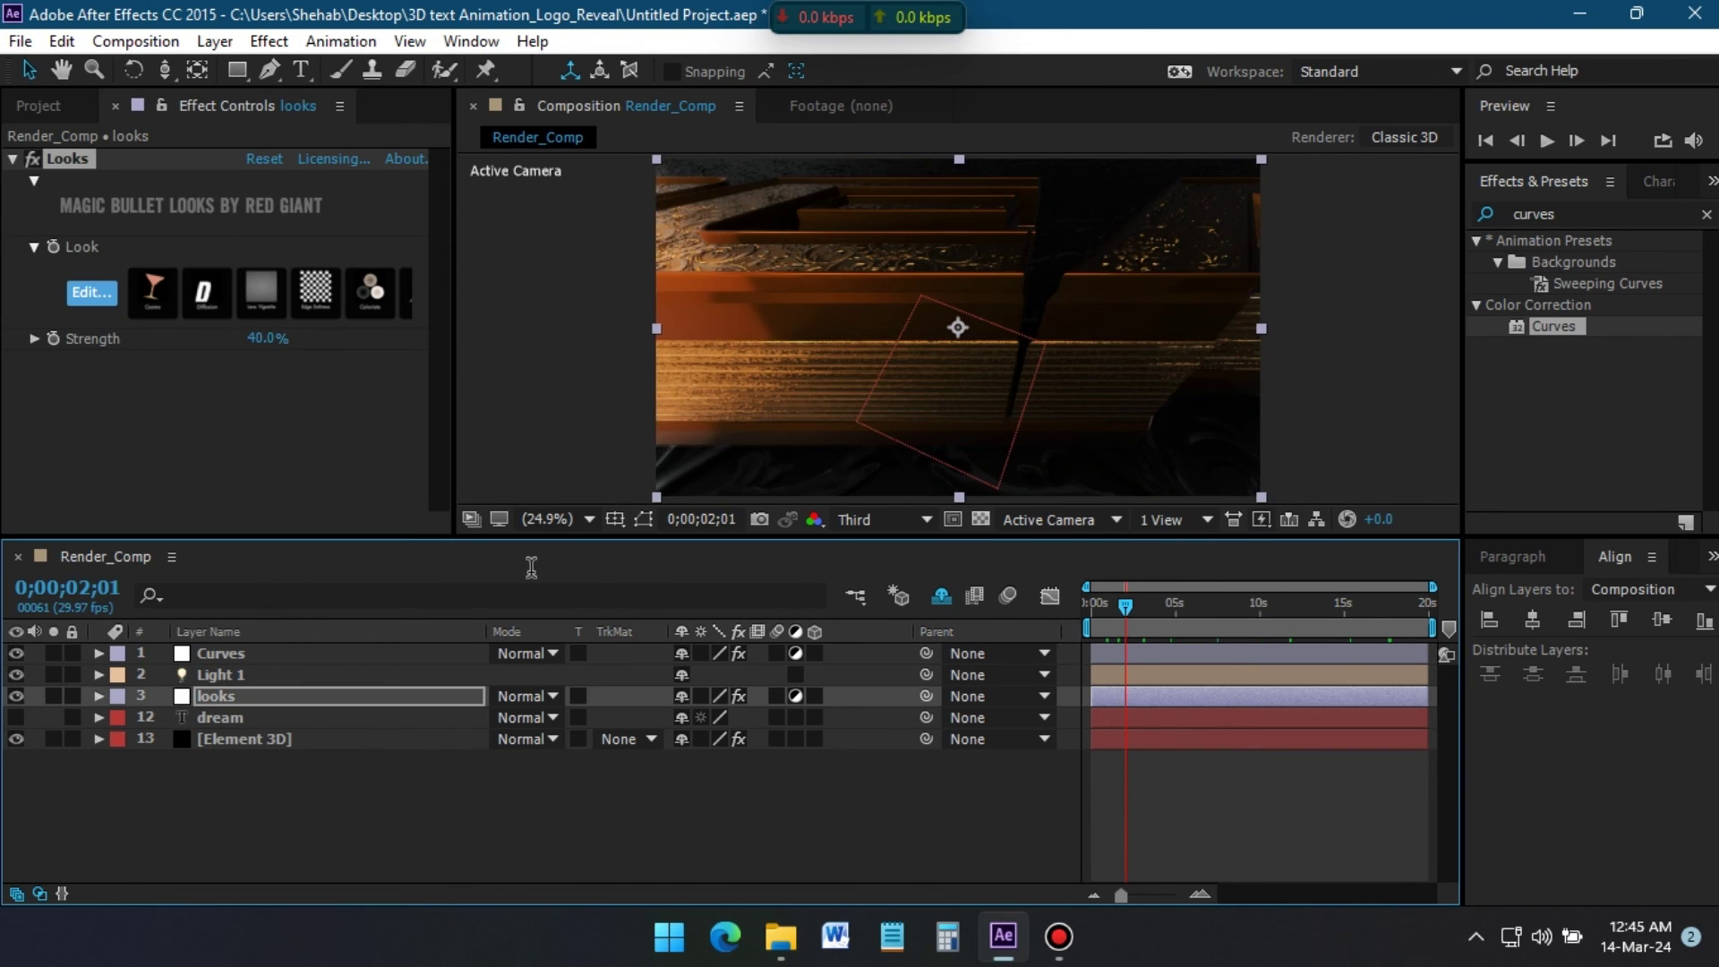
- Queue Render_Comp for rendering with AfterCodecs .mp4 output format
click(136, 42)
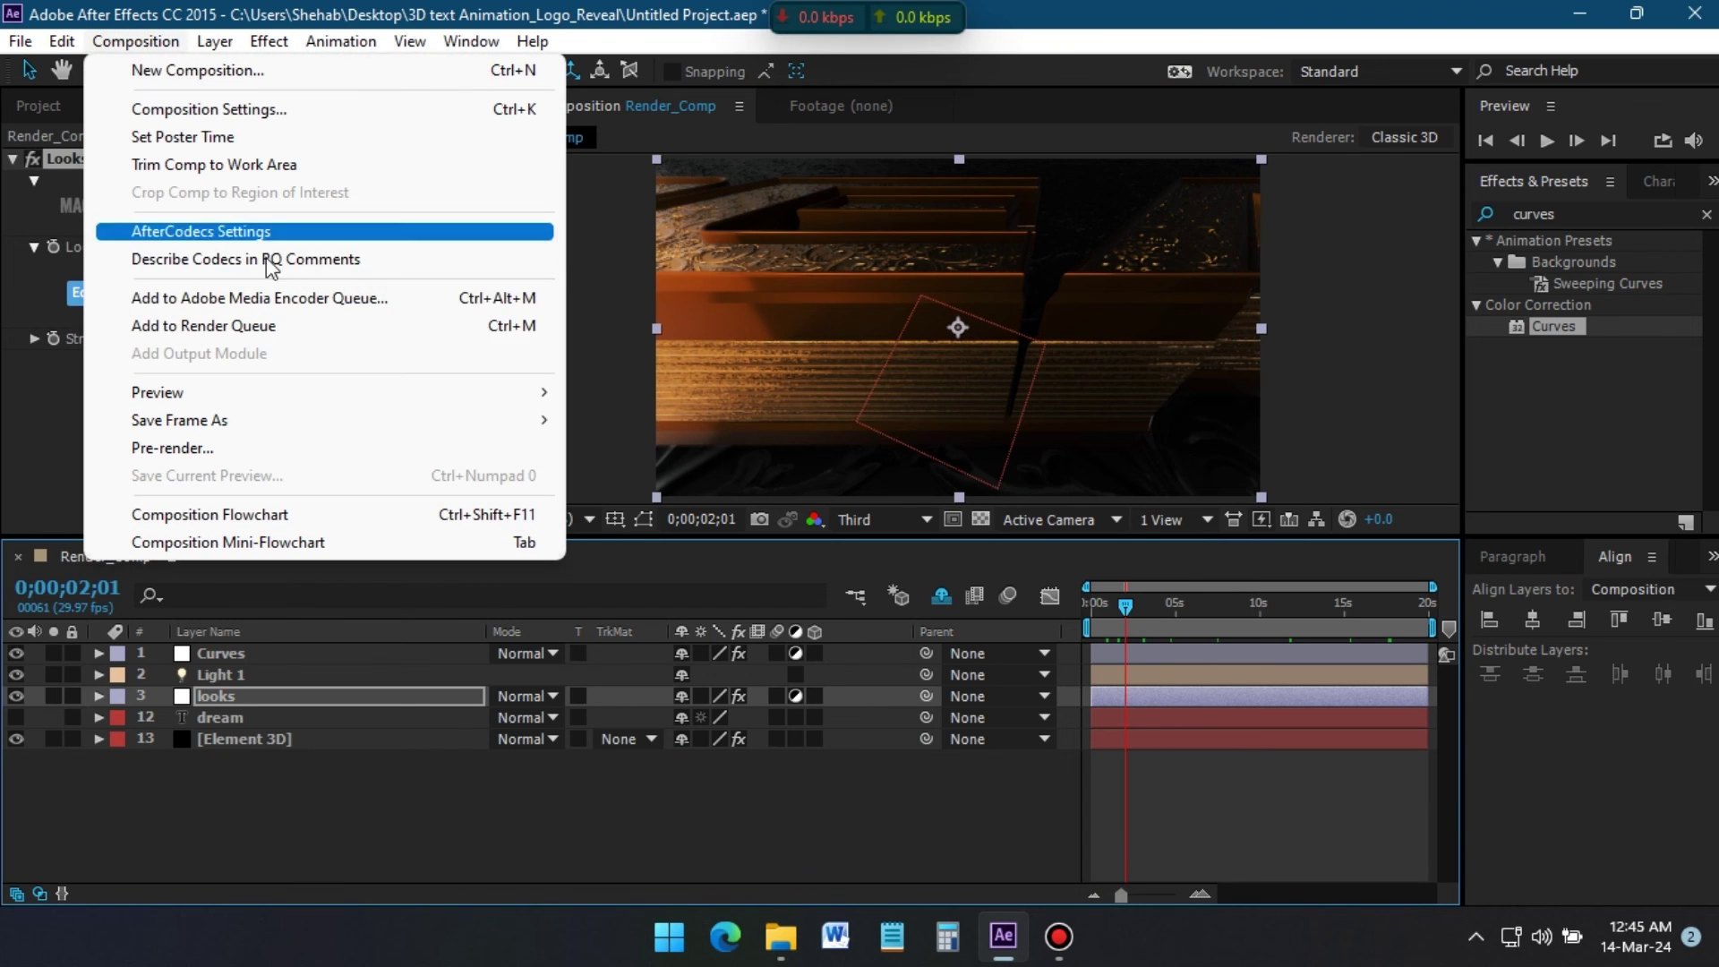
click(276, 327)
click(215, 725)
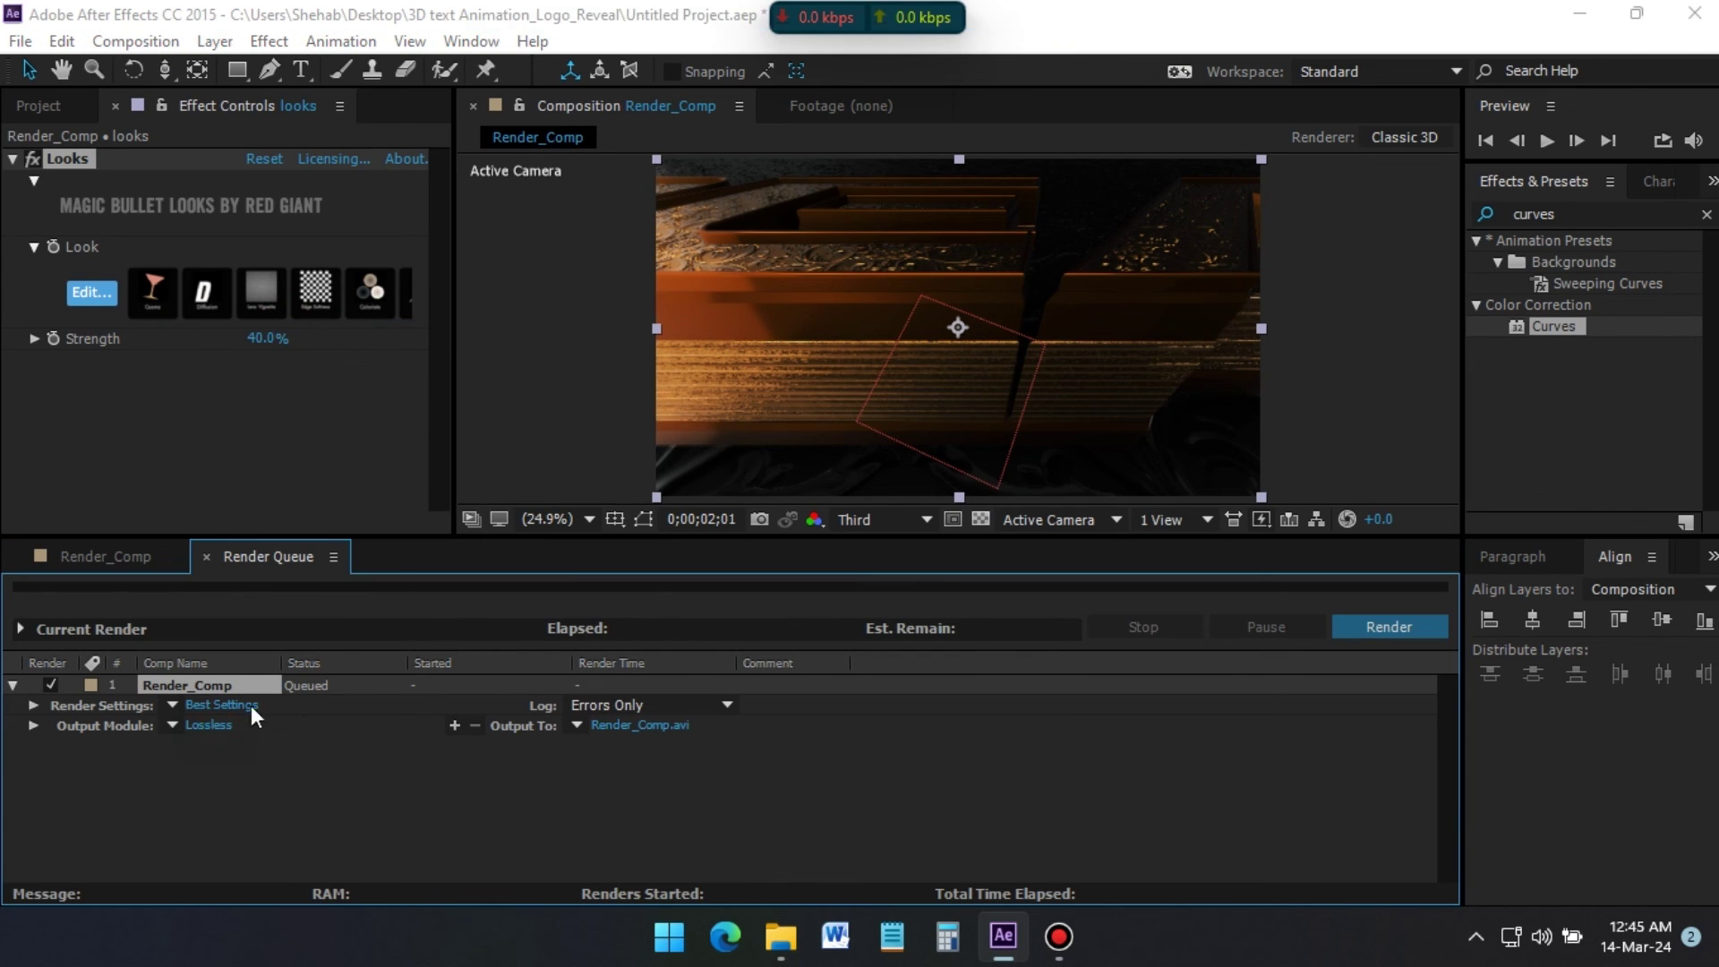
click(709, 151)
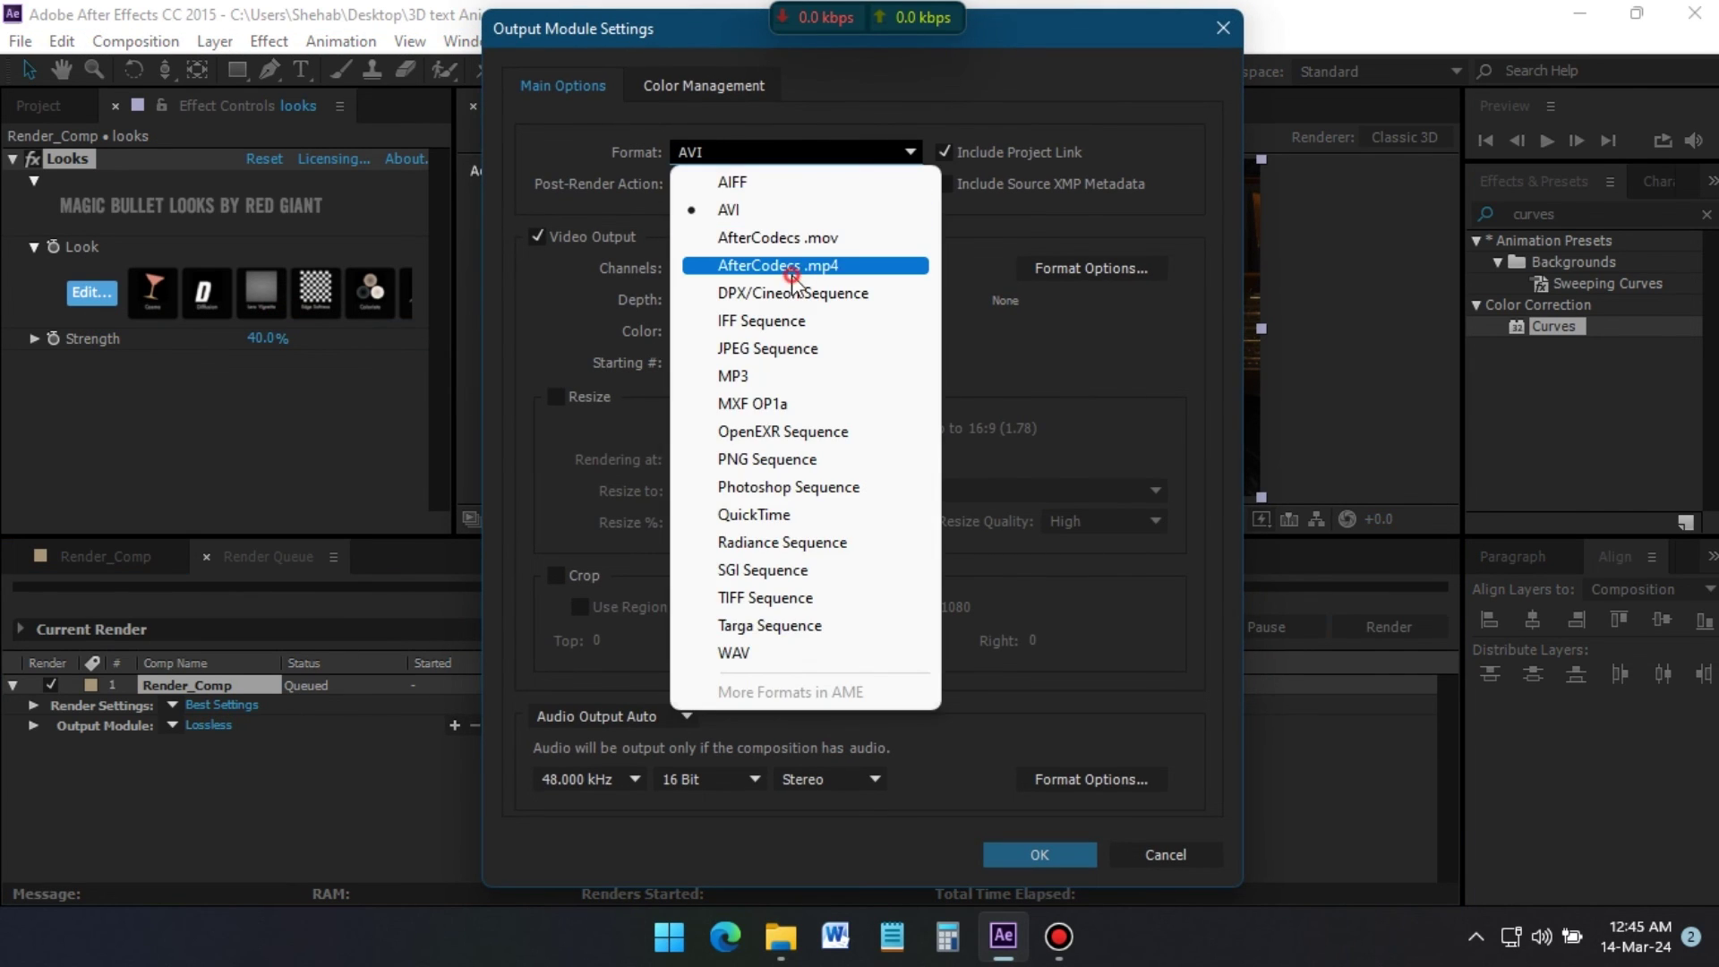
click(776, 264)
- Turn audio output on and browse to the Animation_Logo_Reveal folder
click(646, 716)
click(647, 748)
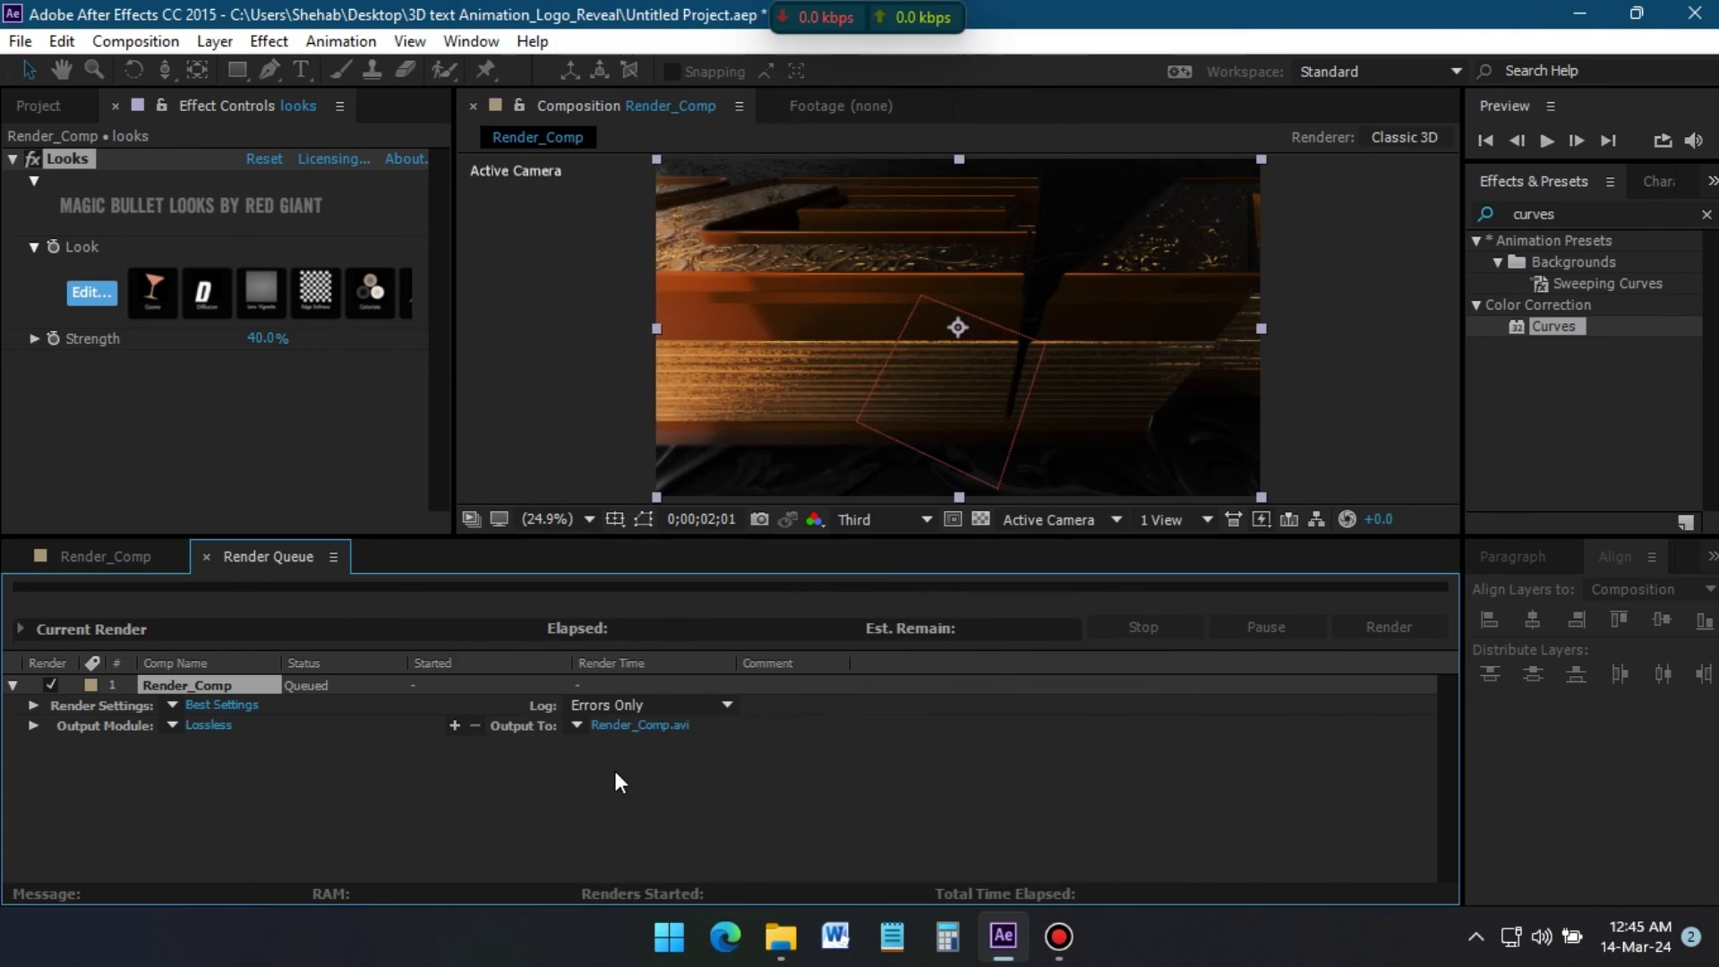
click(635, 724)
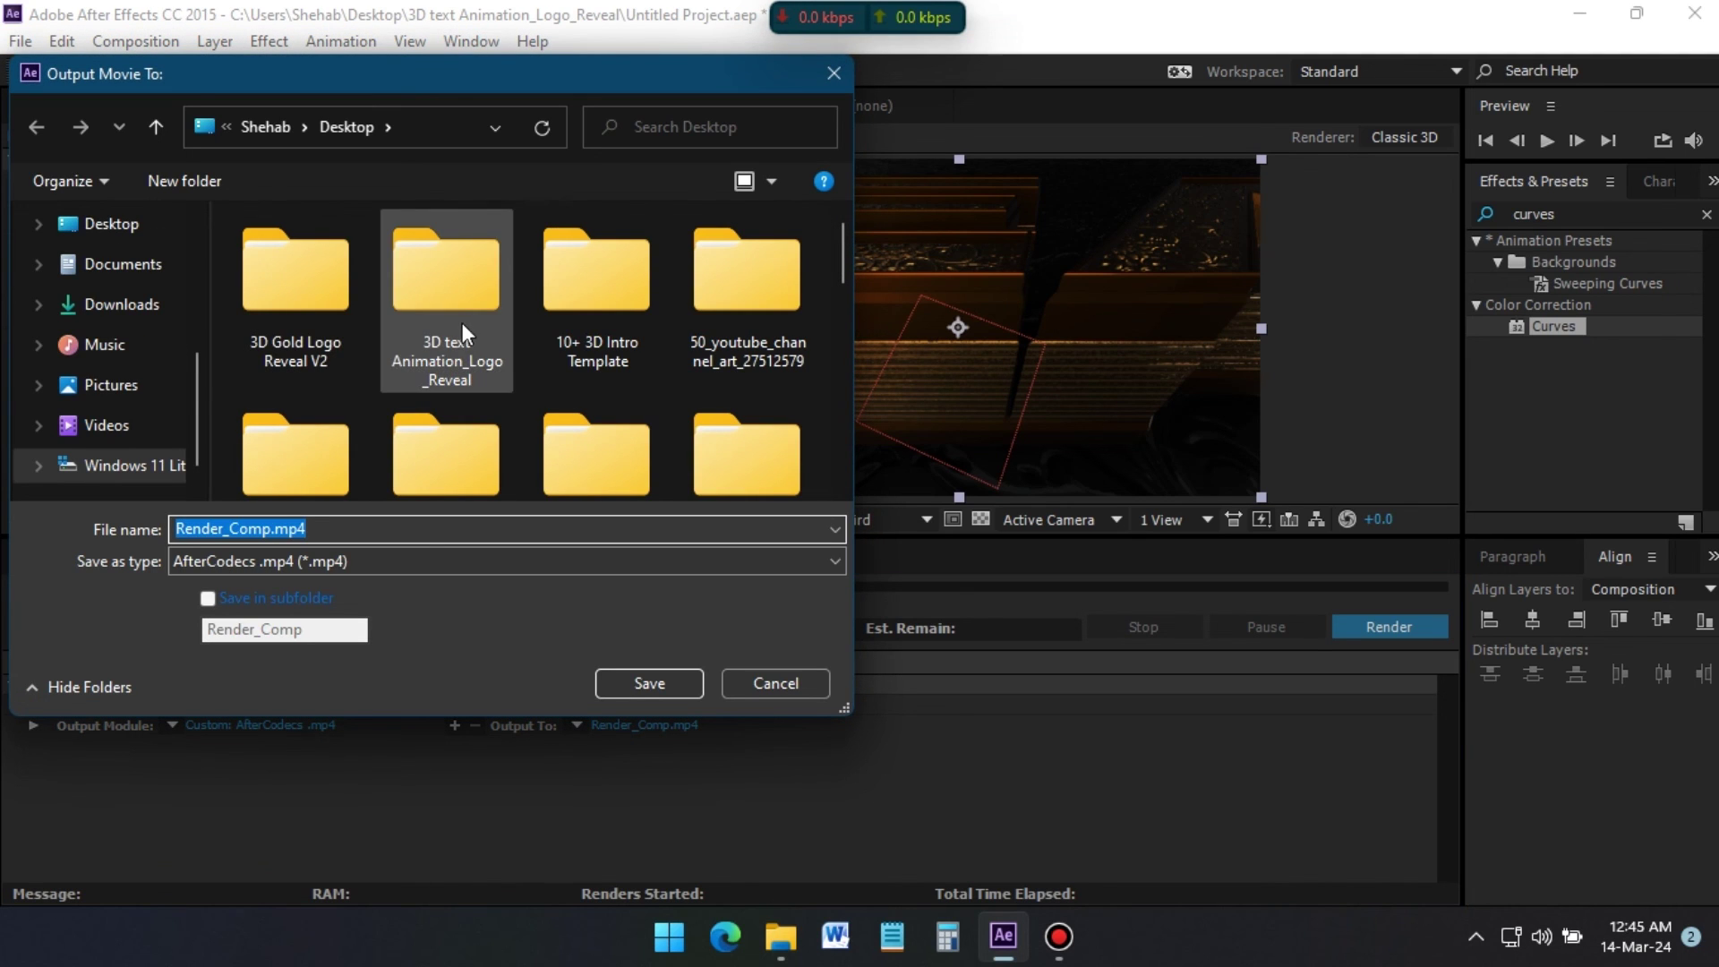
click(458, 320)
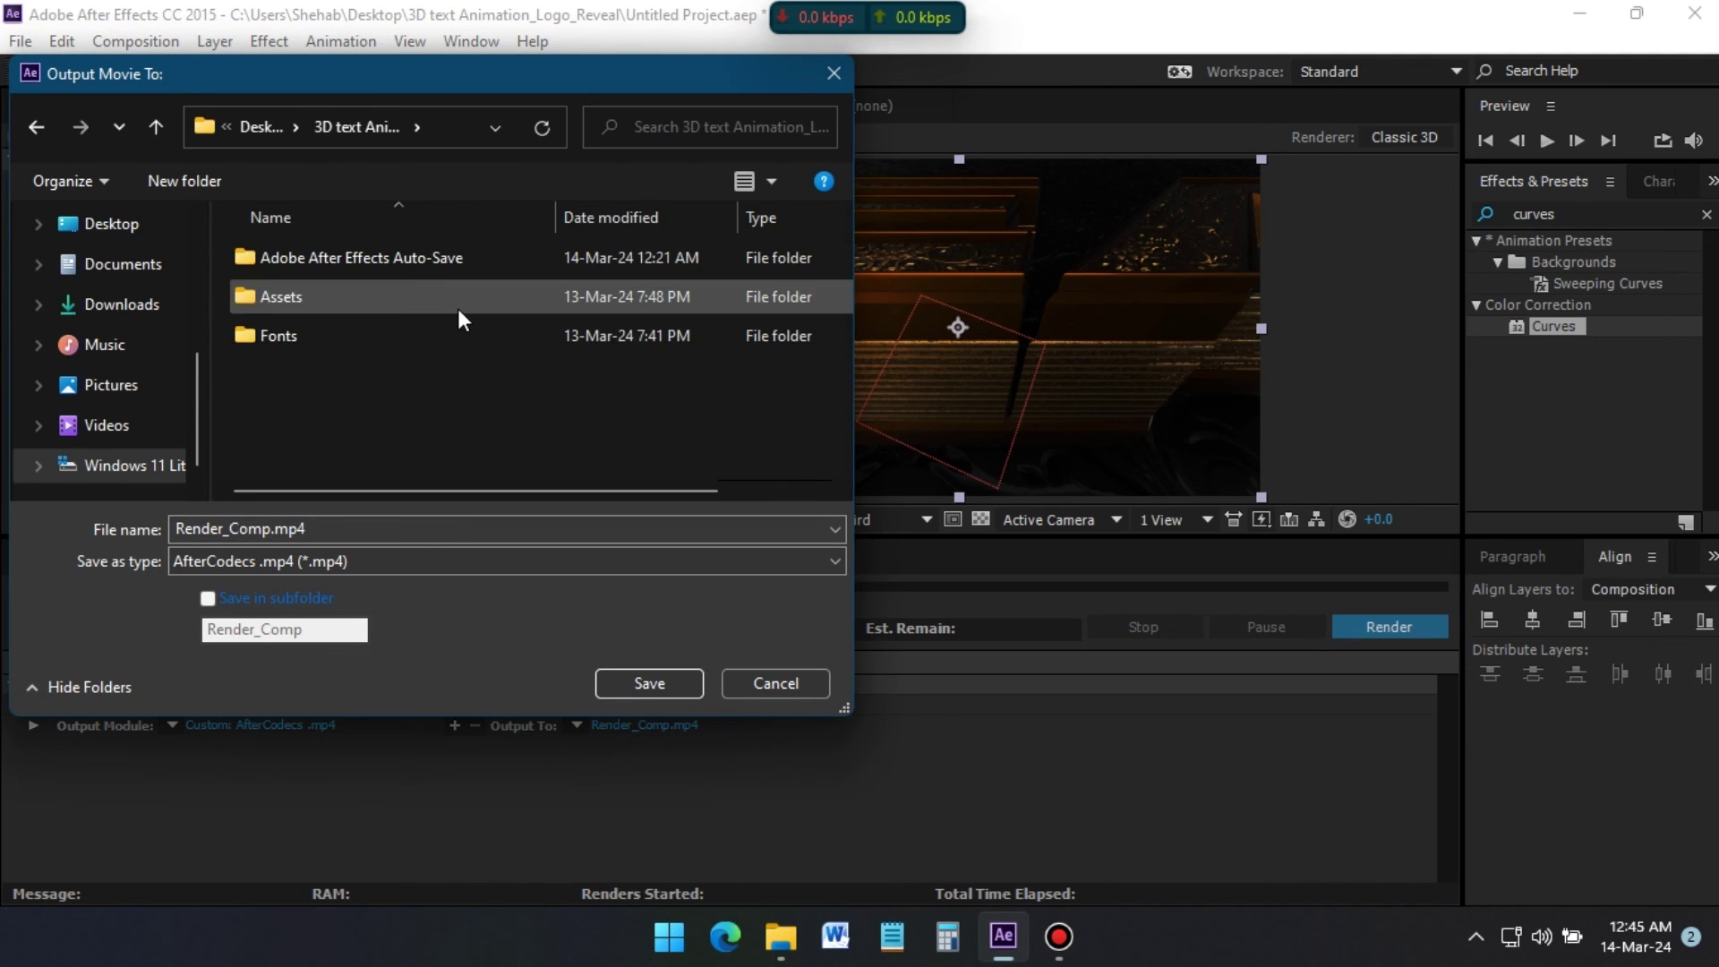